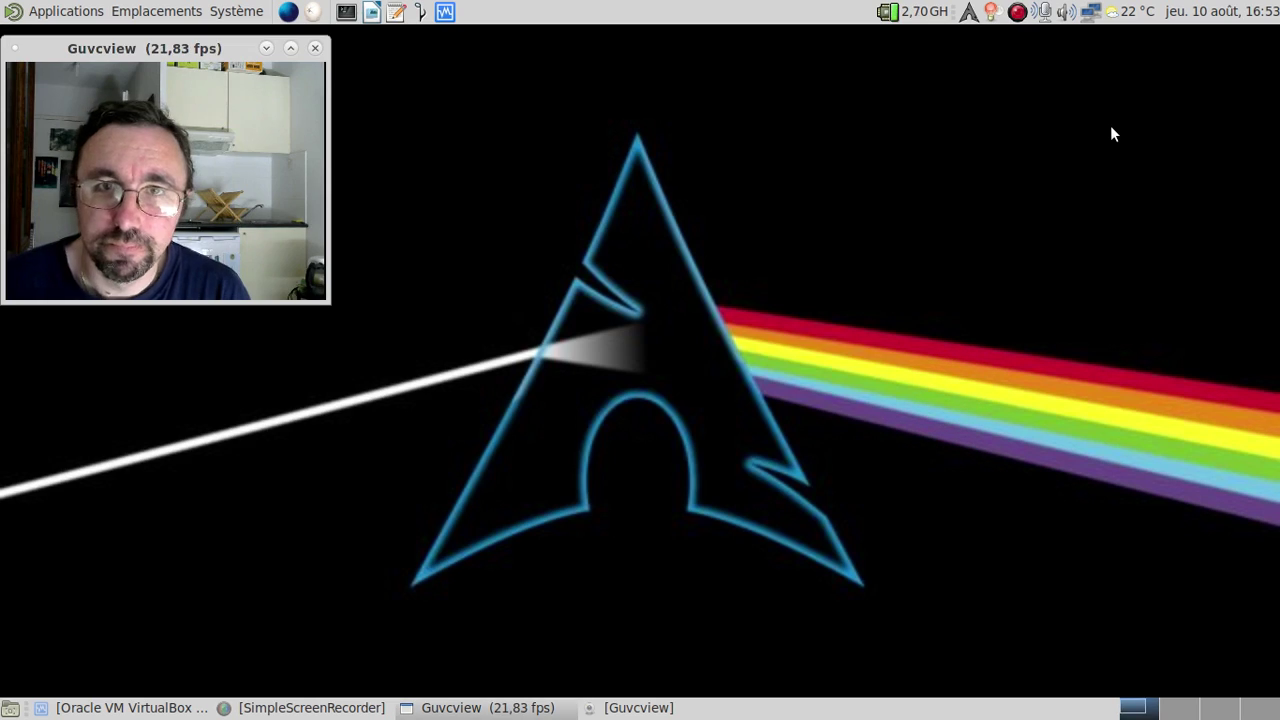
Step: Log in to the desktop by entering the username and the account password
{"action": "type", "text": "fred"}
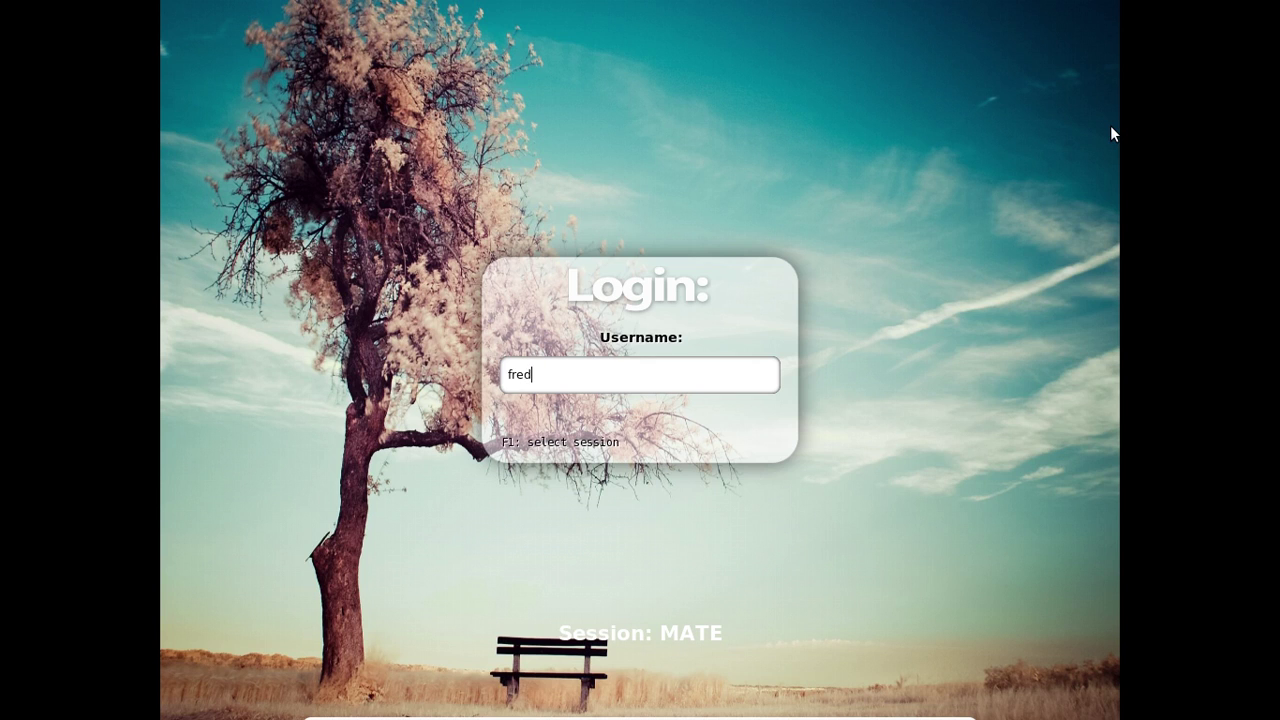
{"action": "key", "text": "Return"}
{"action": "type", "text": "*********"}
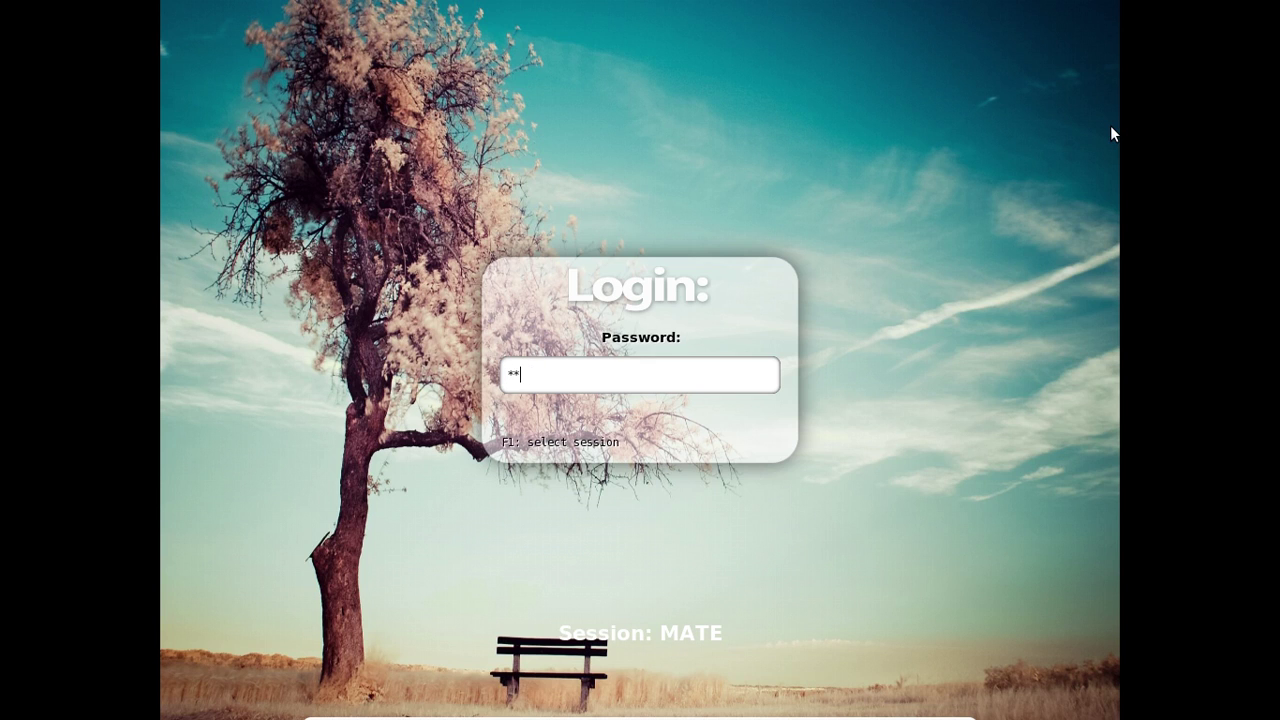
{"action": "type", "text": "******"}
{"action": "key", "text": "Return"}
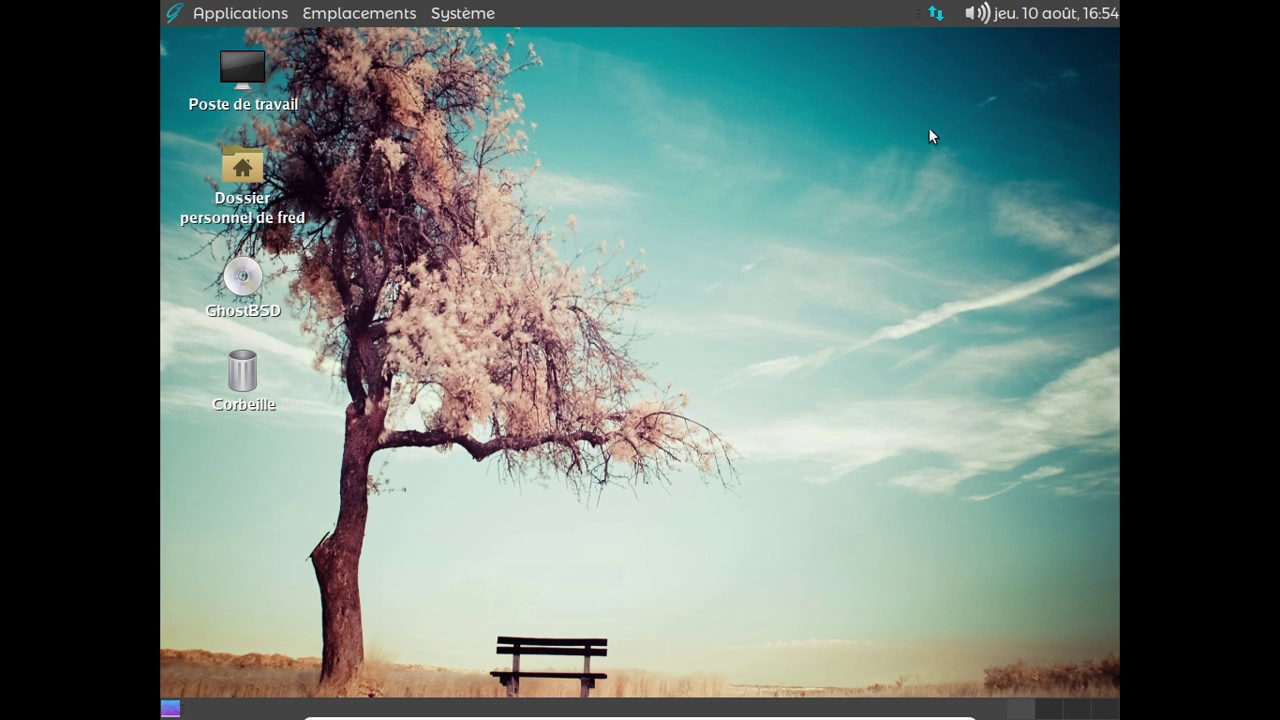
Step: Add Cazaux, France as a location in the clock preferences and close the calendar
{"action": "left_click", "coordinate": [1071, 16]}
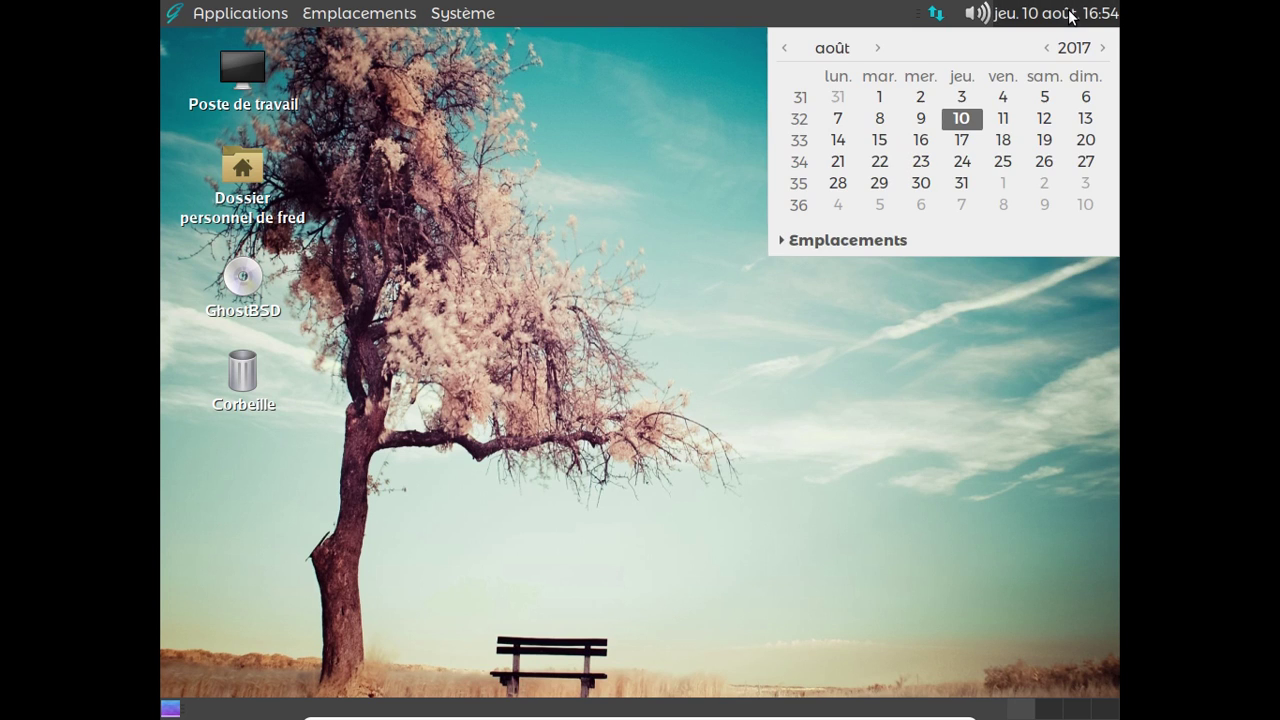
{"action": "left_click", "coordinate": [785, 242]}
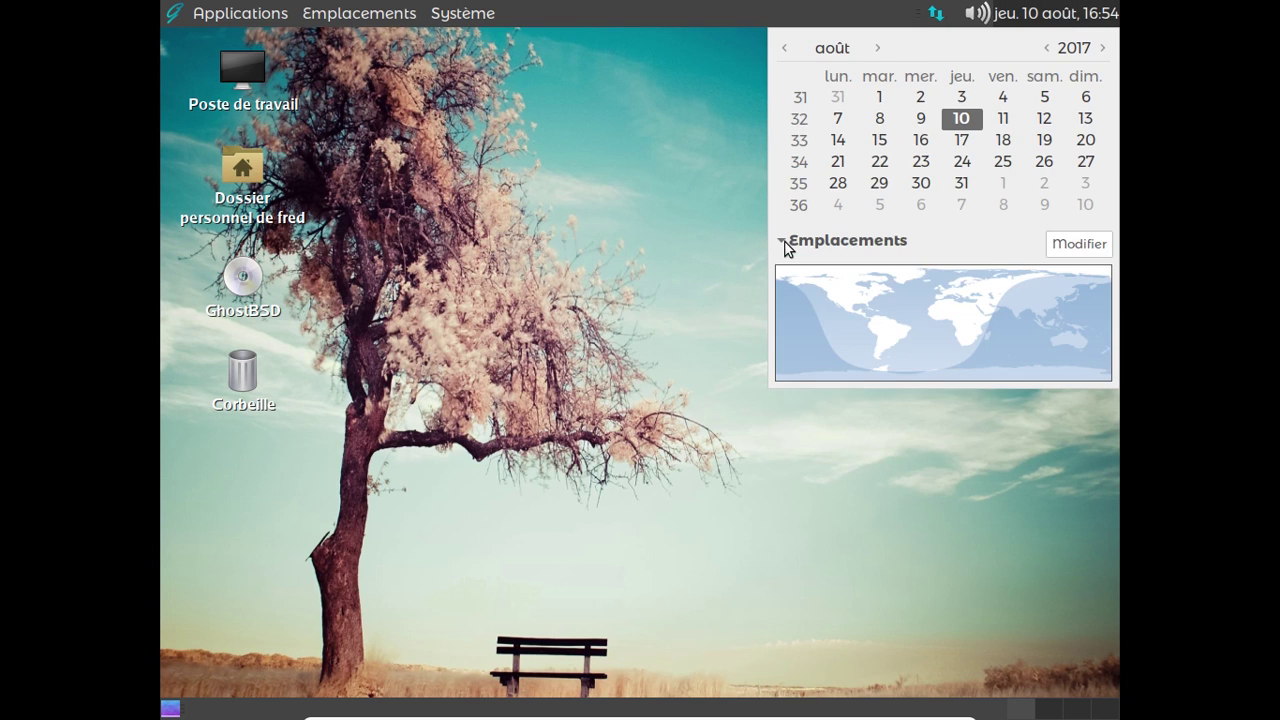
{"action": "left_click", "coordinate": [1079, 244]}
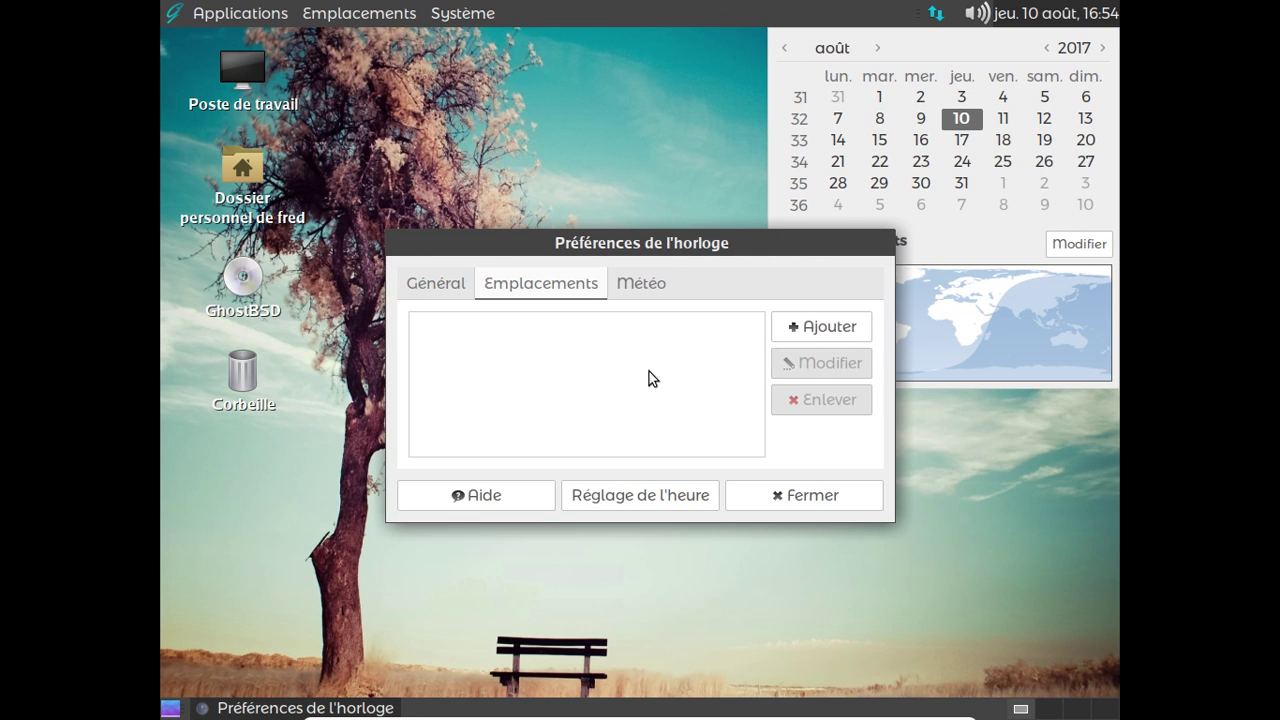
{"action": "left_click", "coordinate": [841, 326]}
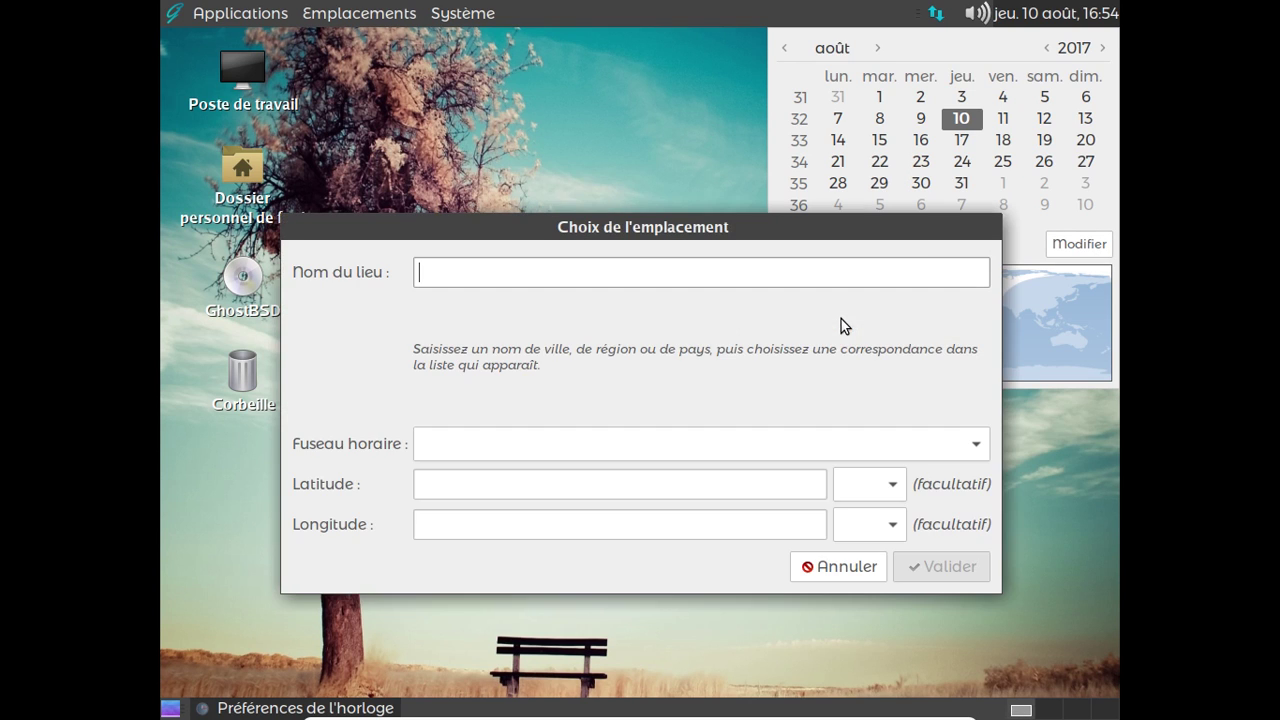
{"action": "type", "text": "caz"}
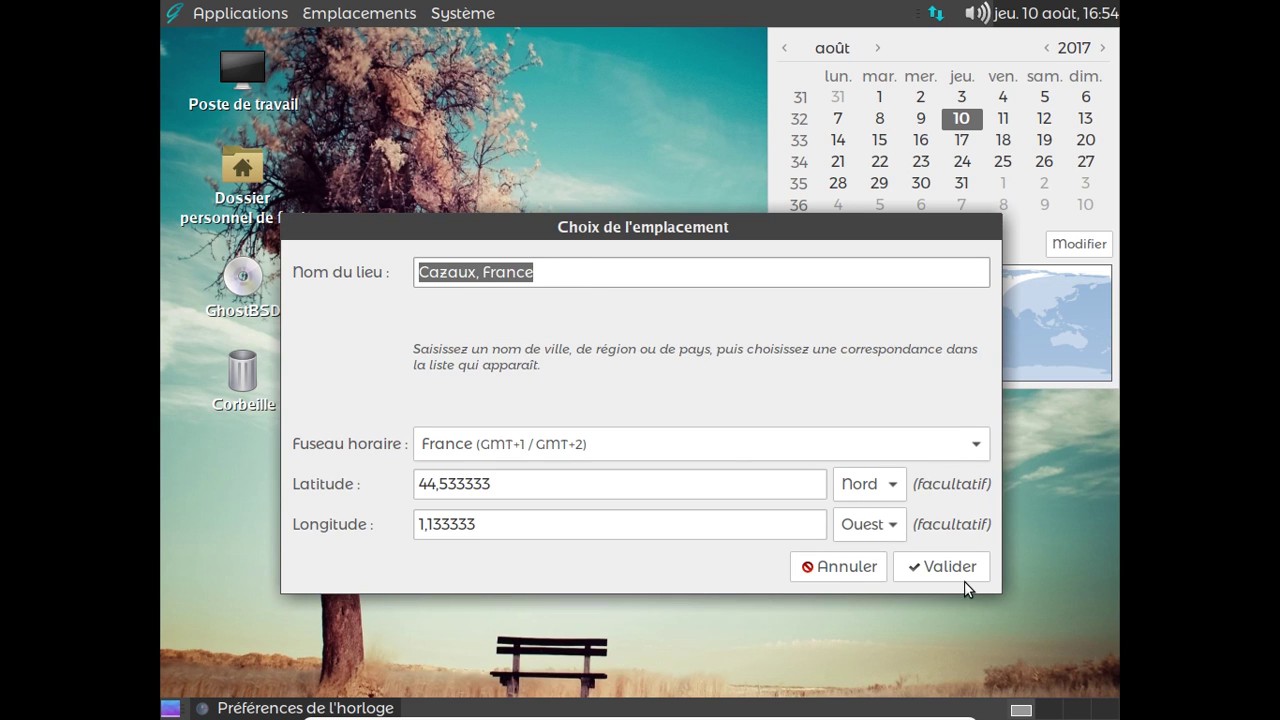
{"action": "left_click", "coordinate": [964, 579]}
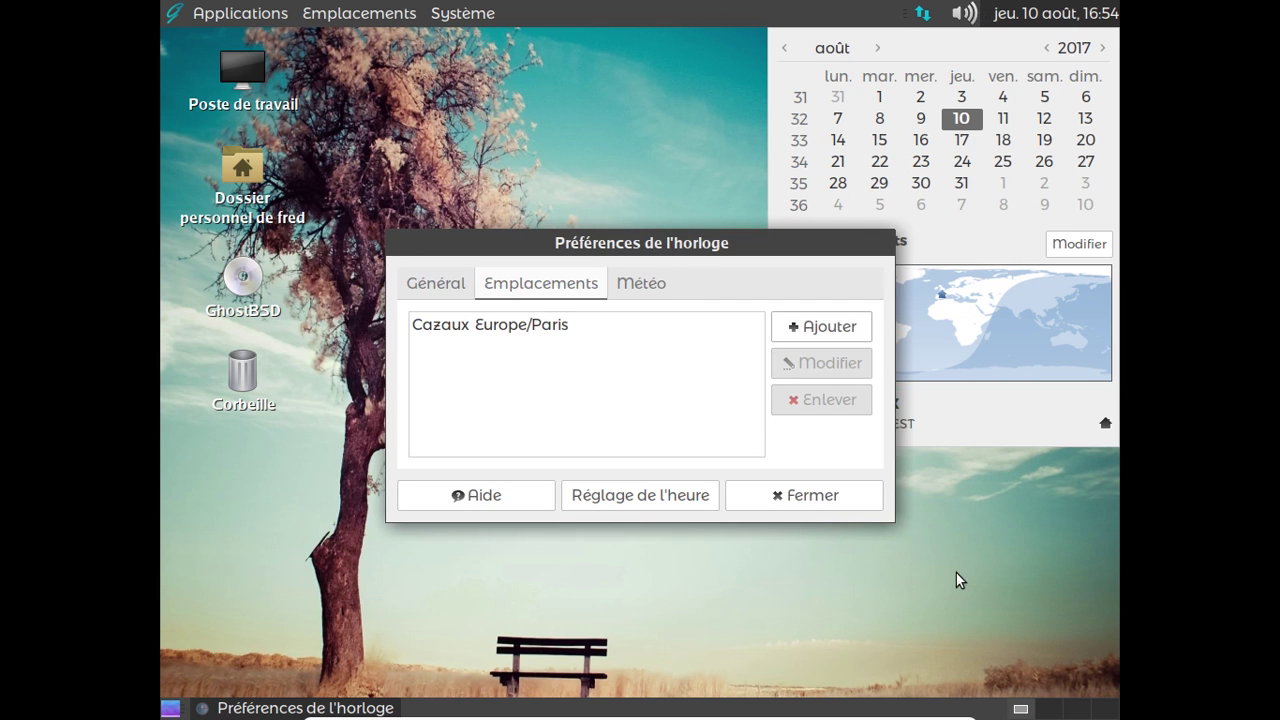
{"action": "left_click", "coordinate": [867, 504]}
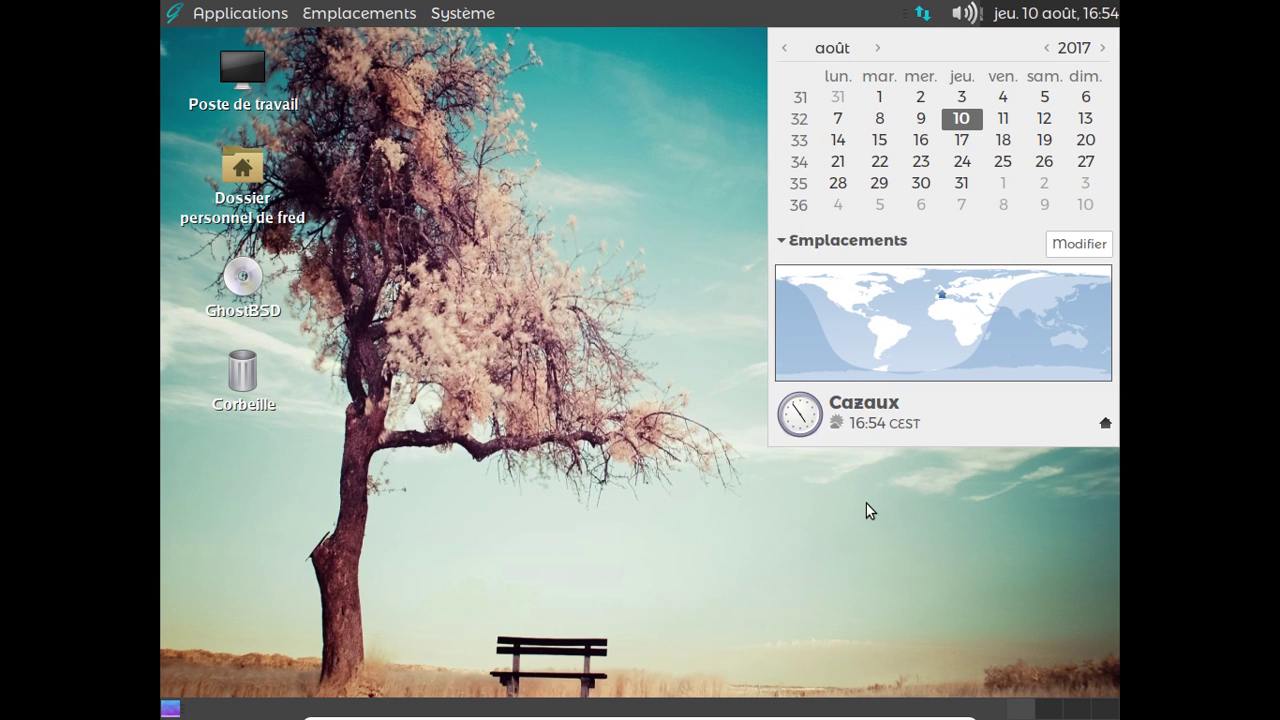
{"action": "left_click", "coordinate": [1036, 24]}
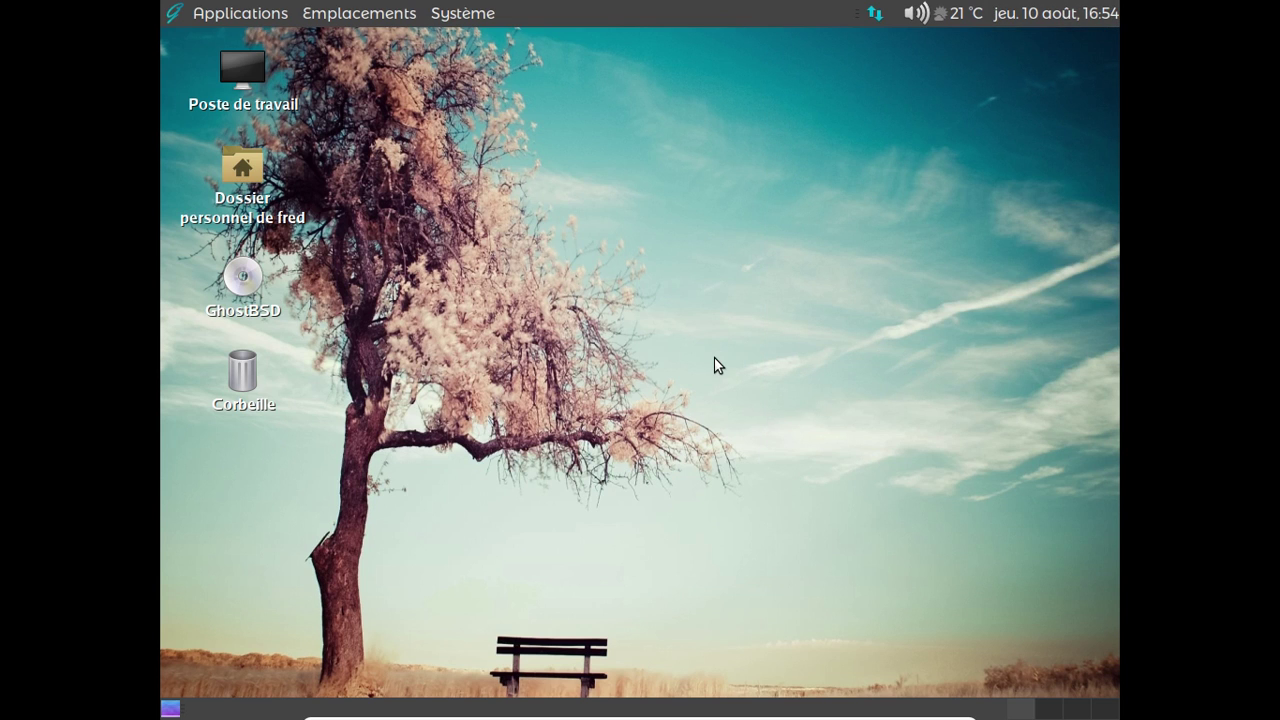
{"action": "left_click", "coordinate": [228, 18]}
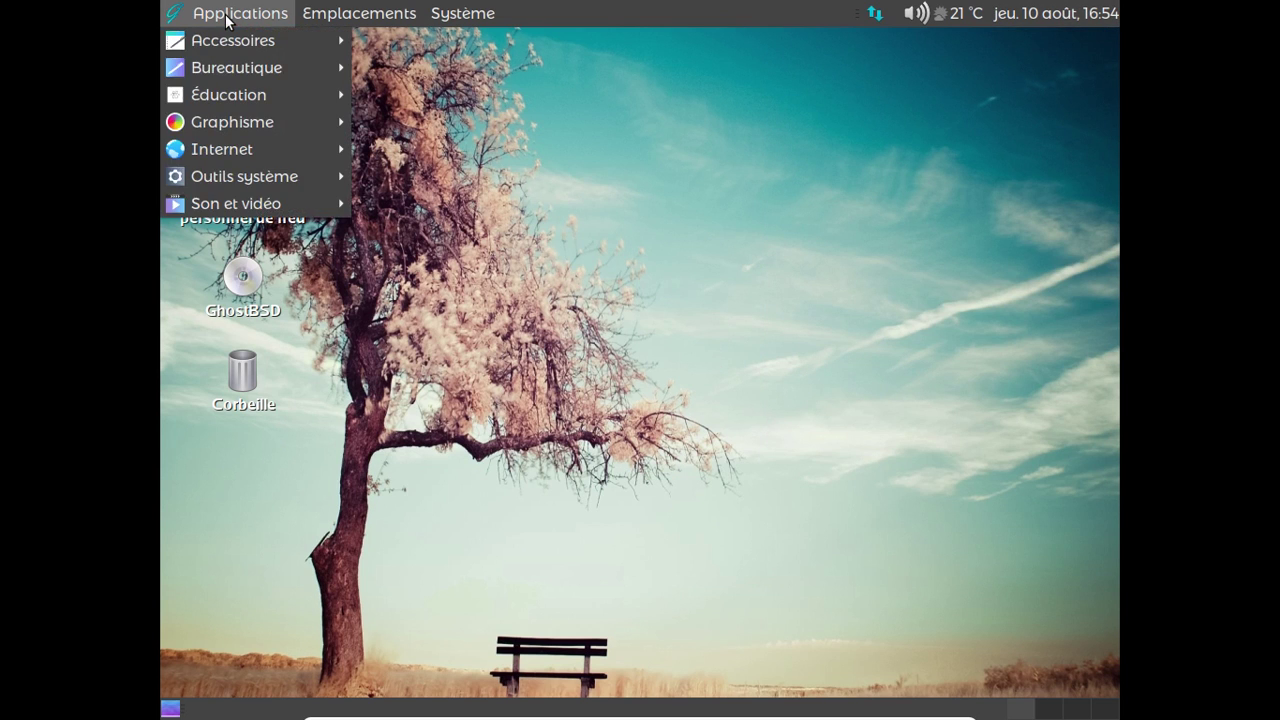
{"action": "left_click", "coordinate": [222, 15]}
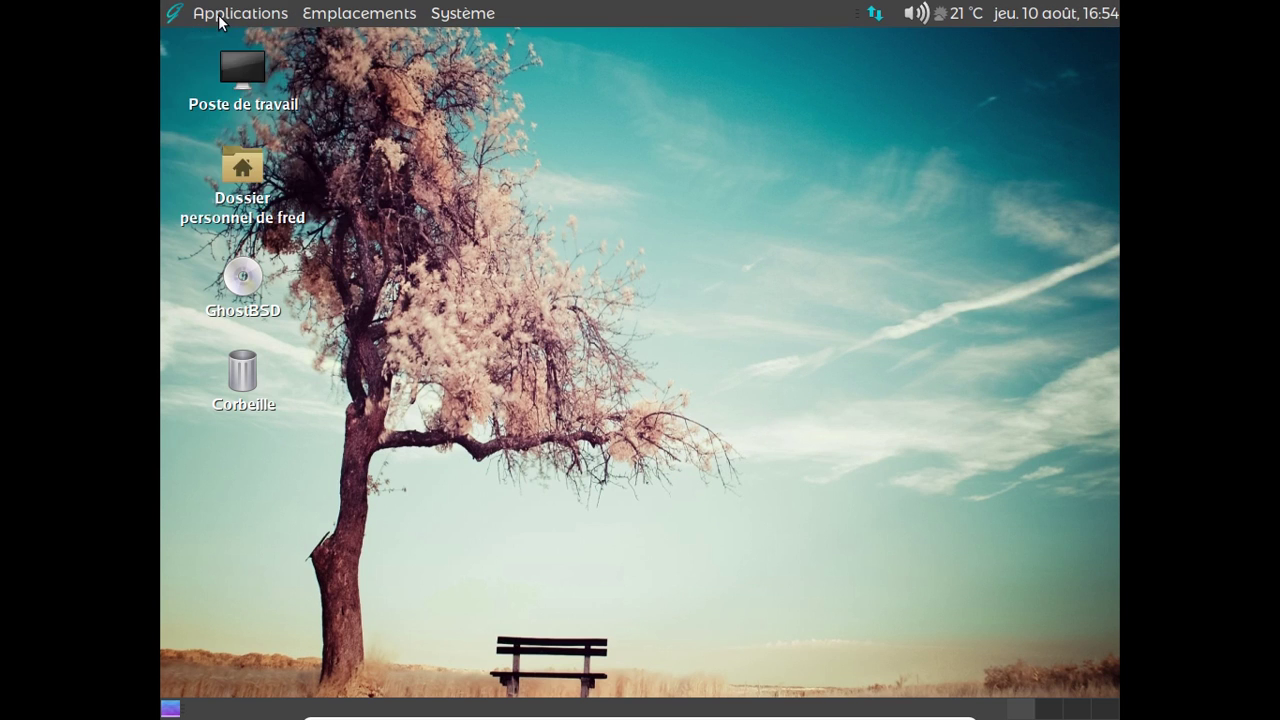
Step: Open the personal folder in the file manager, check the network locations and return to the personal folder
{"action": "double_click", "coordinate": [248, 200]}
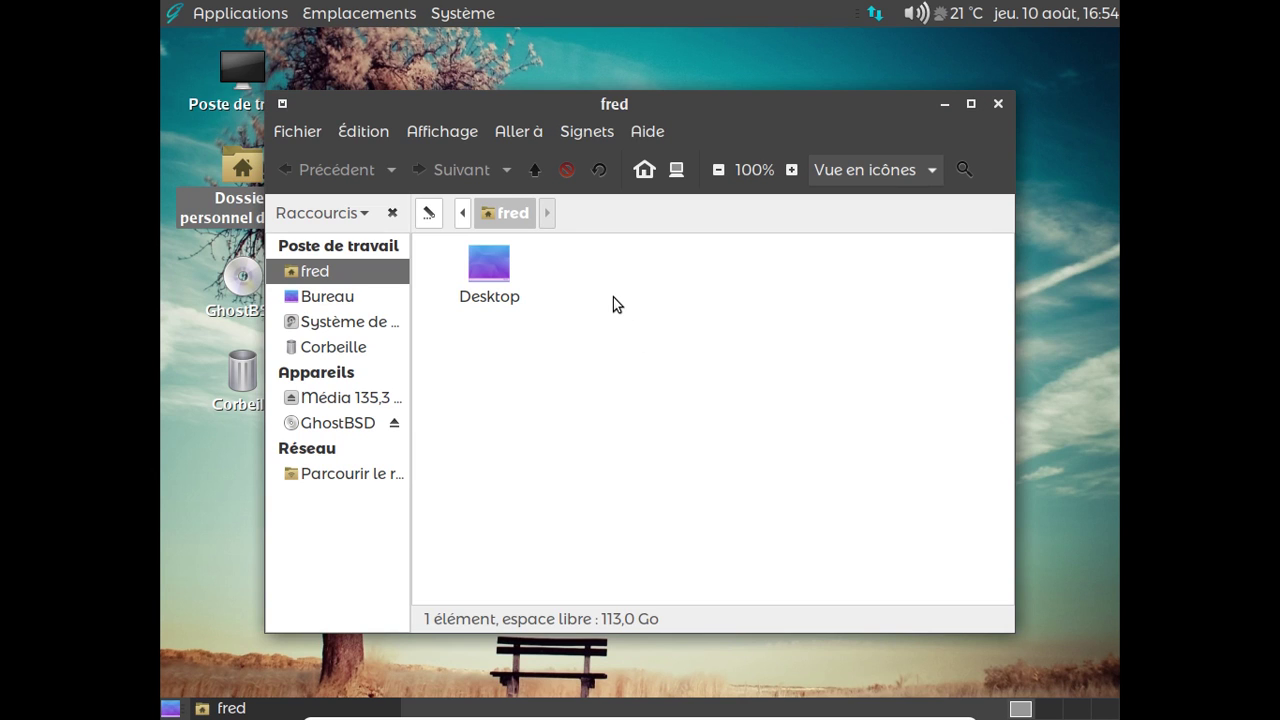
{"action": "left_click", "coordinate": [368, 474]}
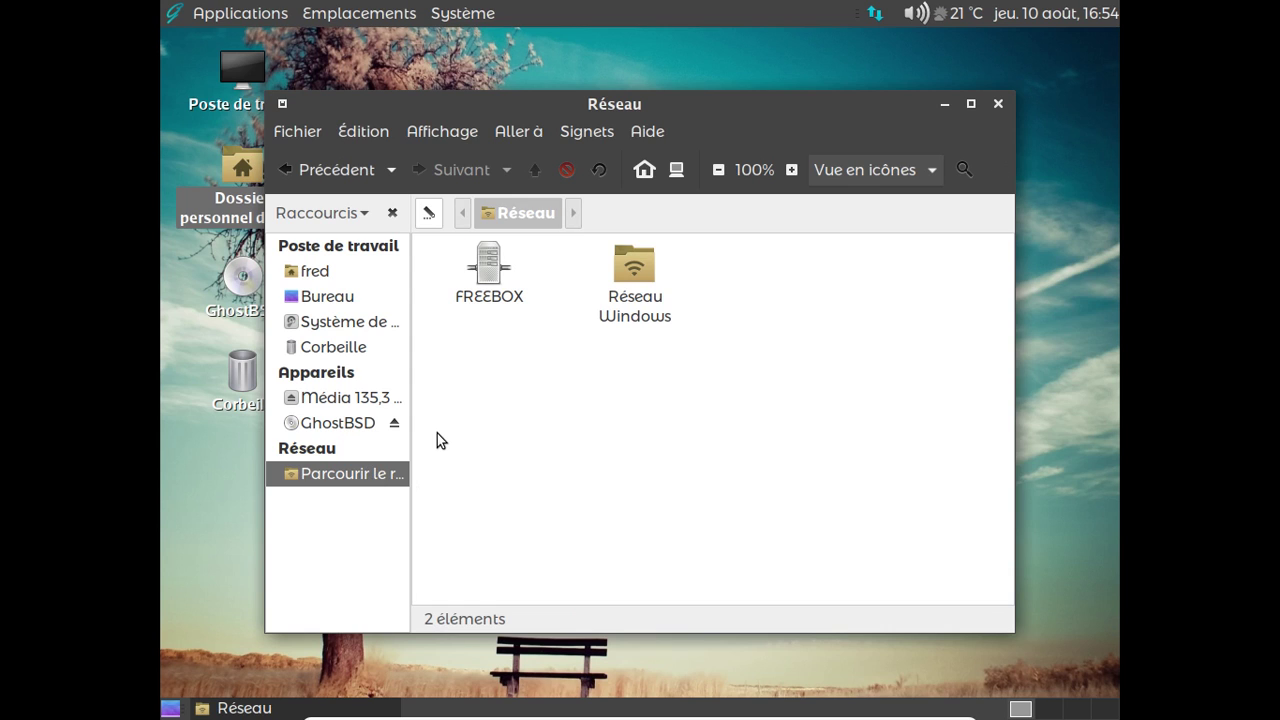
{"action": "left_click", "coordinate": [330, 272]}
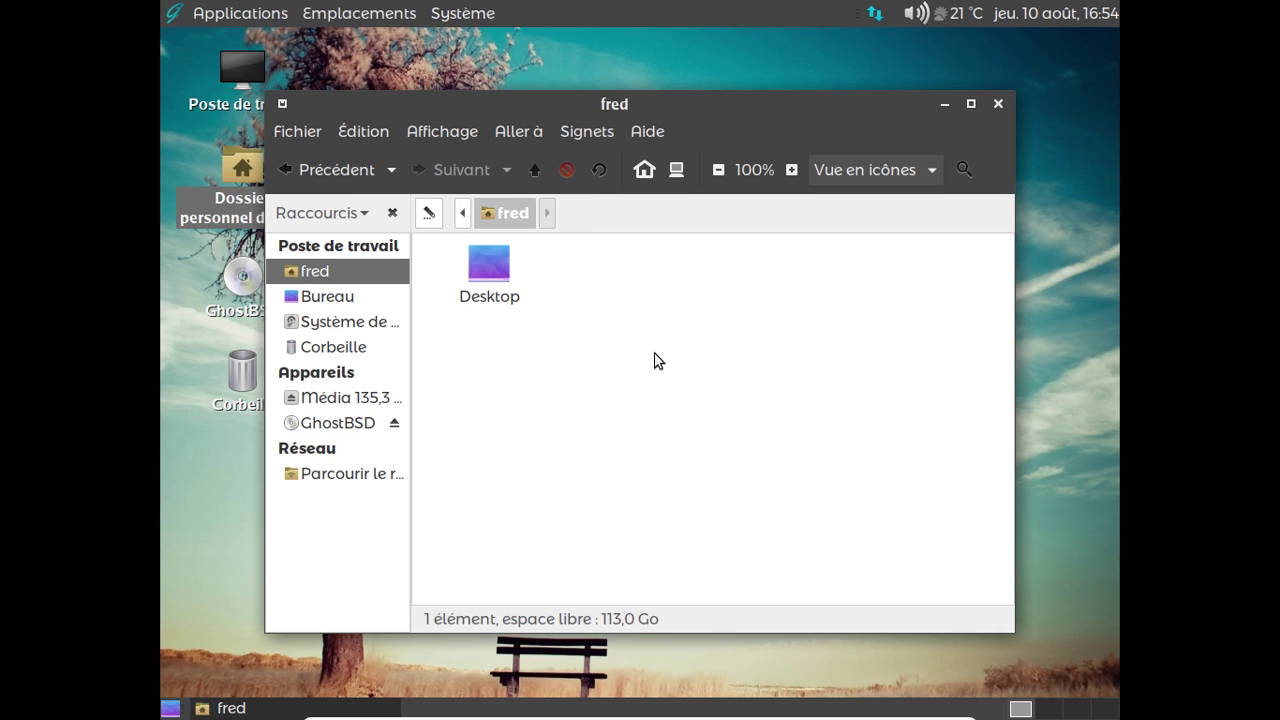
Step: Open a terminal in the personal folder and accept the default history settings in the zsh new-user setup
{"action": "right_click", "coordinate": [591, 312]}
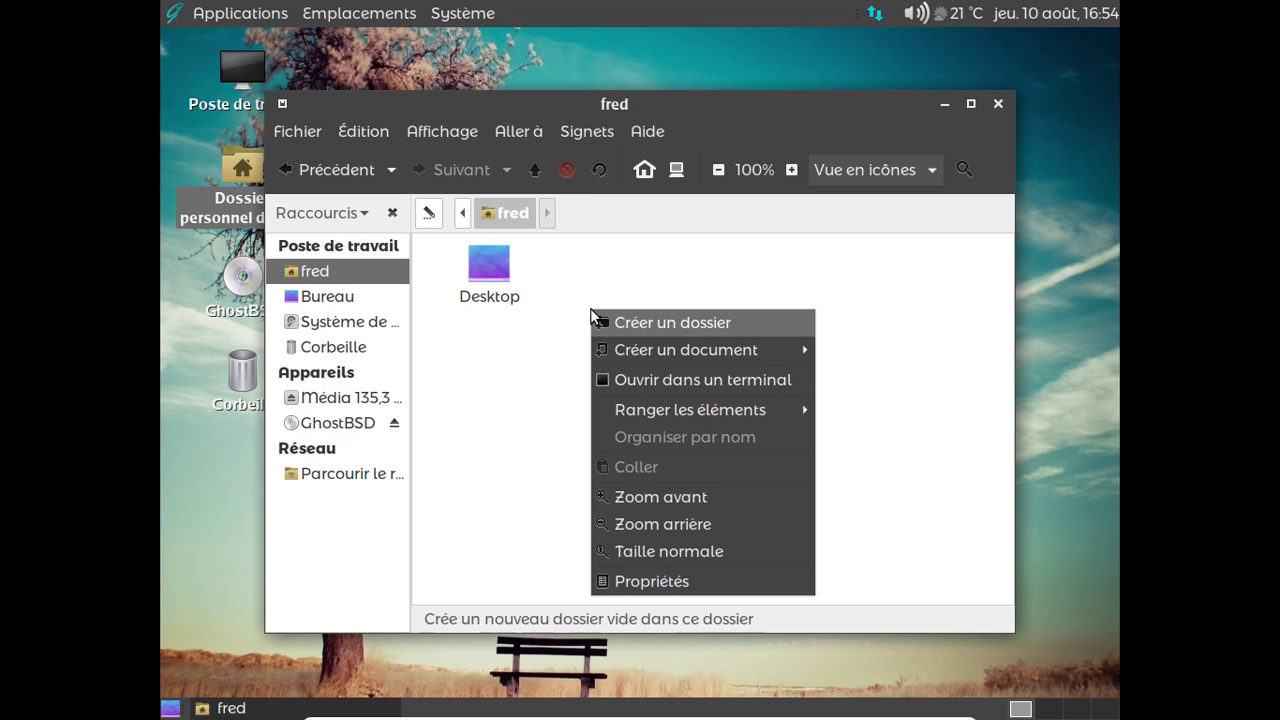
{"action": "left_click", "coordinate": [669, 379]}
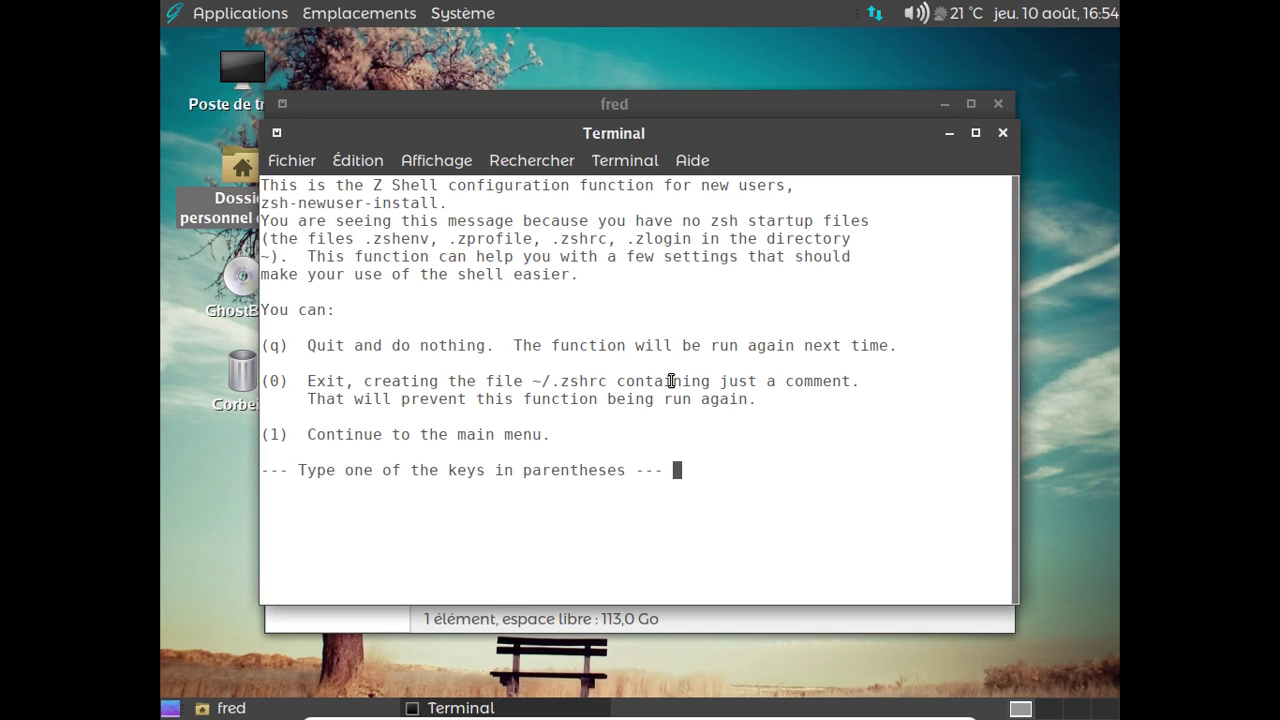
{"action": "key", "text": "1"}
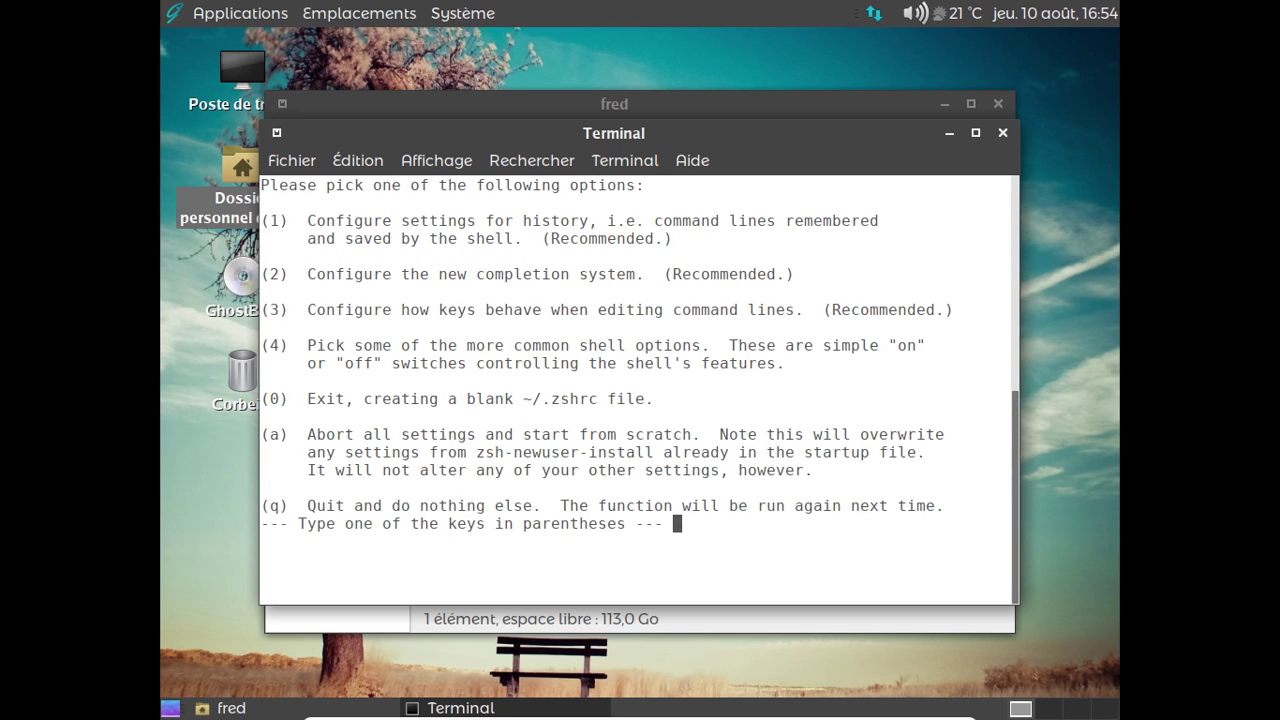
{"action": "key", "text": "1"}
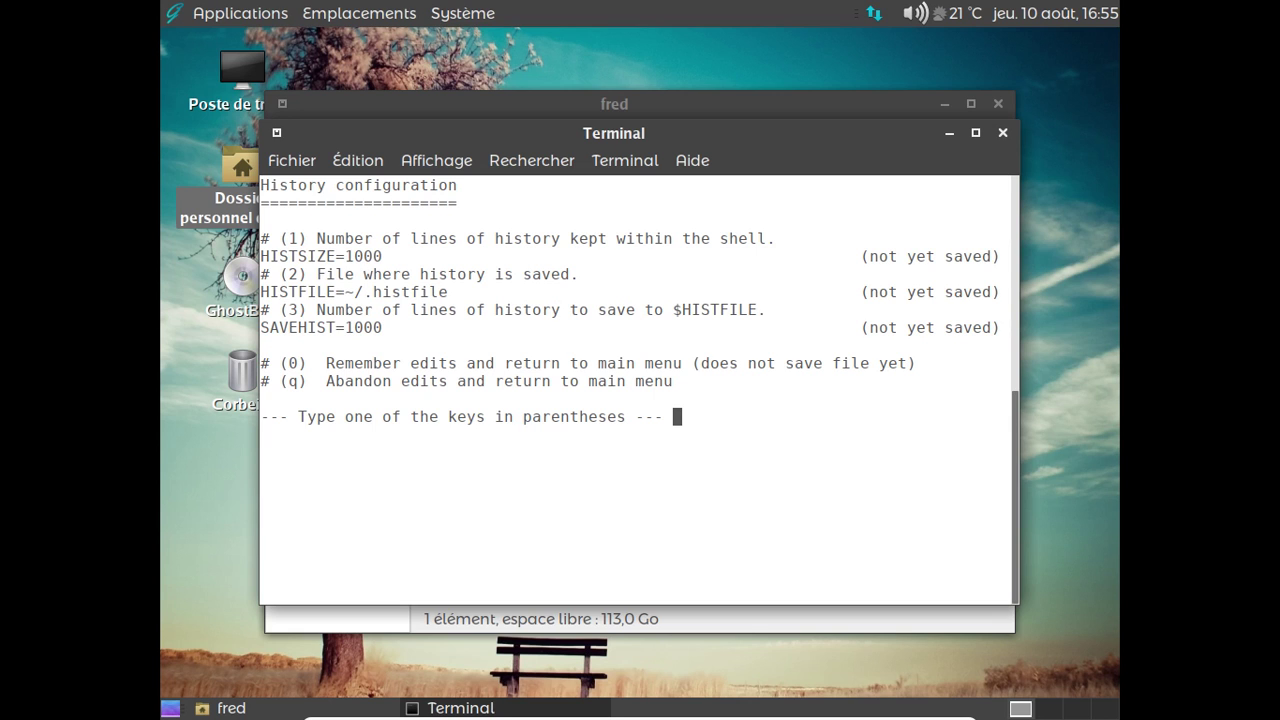
{"action": "key", "text": "0"}
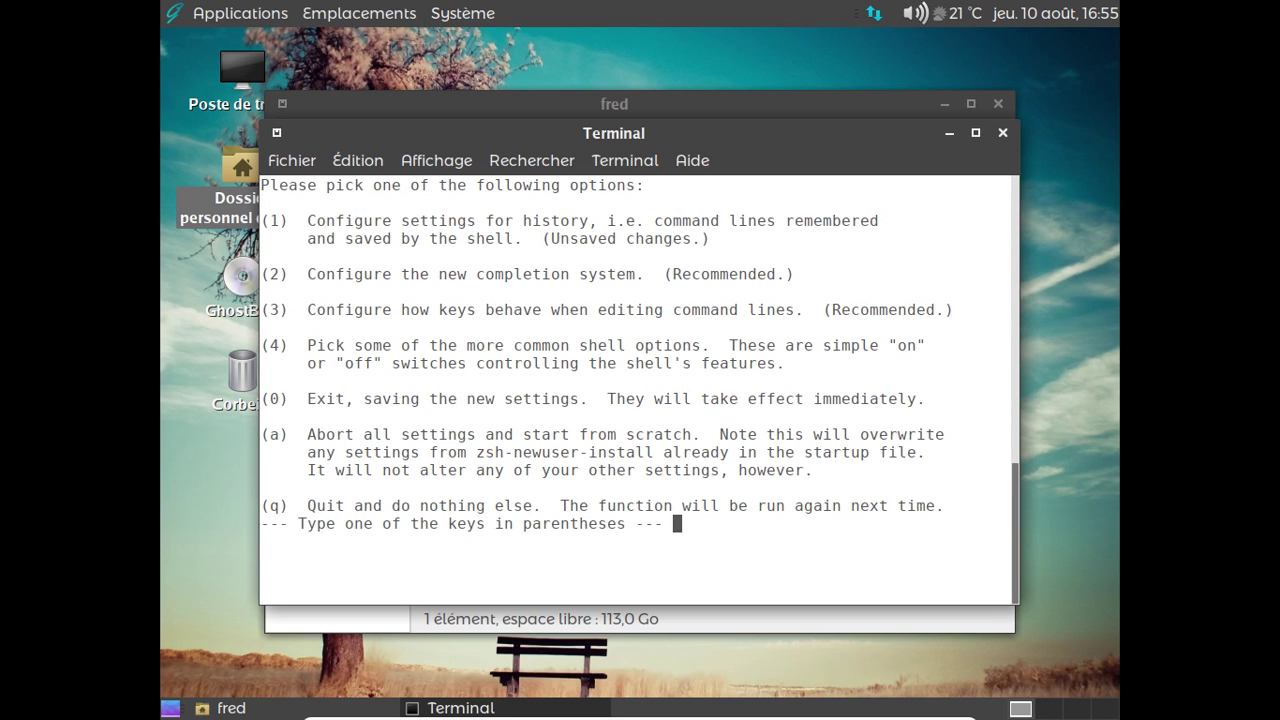
Step: Turn on zsh completion with the default options and choose the Emacs keymap for command-line editing
{"action": "key", "text": "2"}
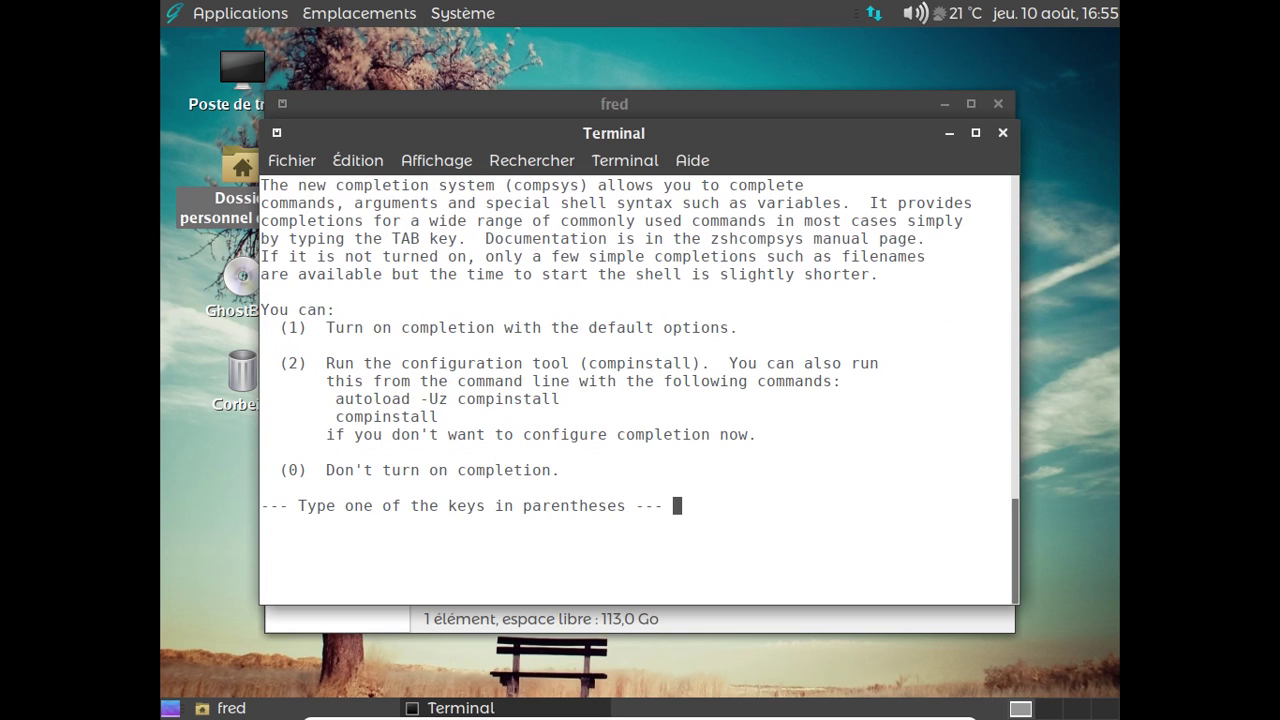
{"action": "key", "text": "1"}
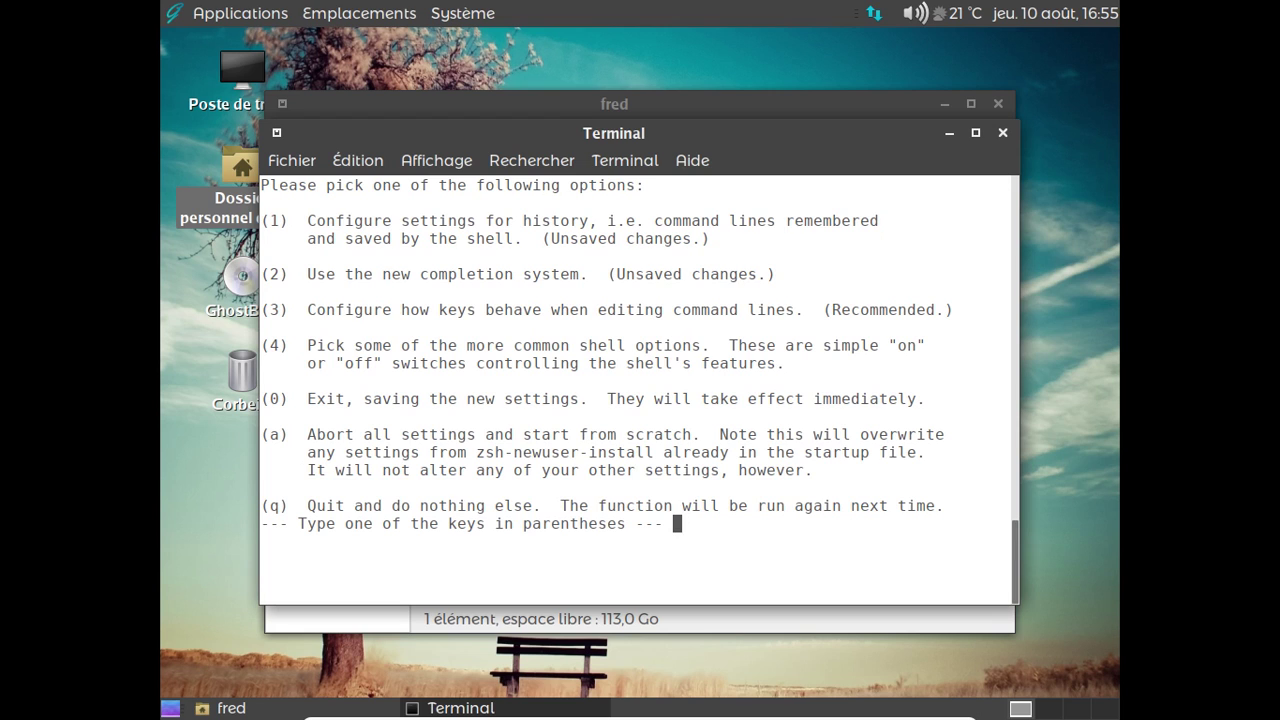
{"action": "key", "text": "3"}
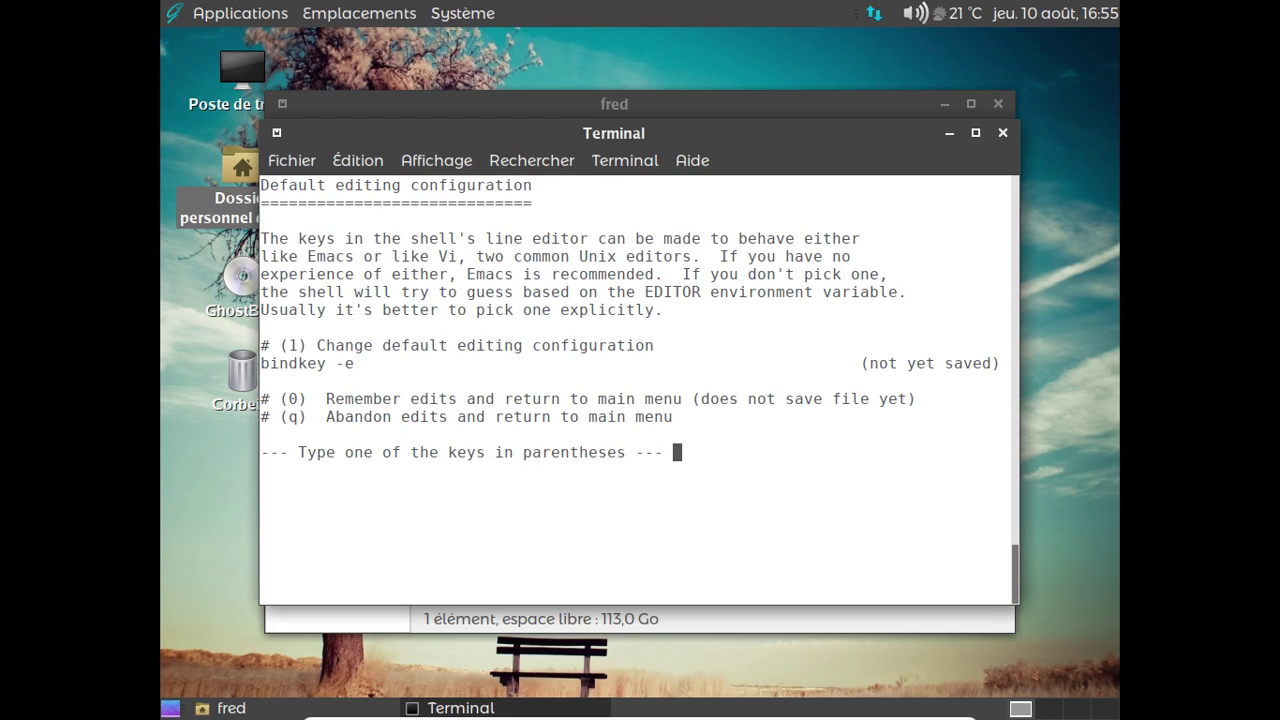
{"action": "key", "text": "1"}
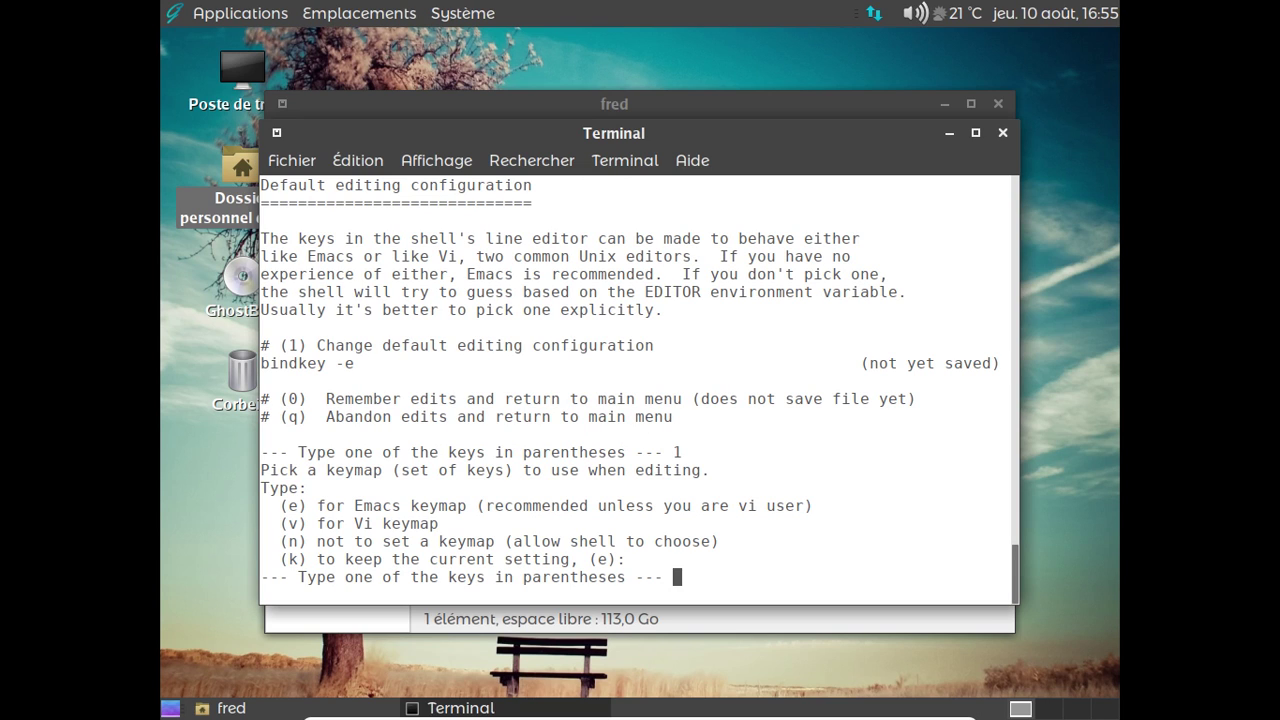
{"action": "key", "text": "e"}
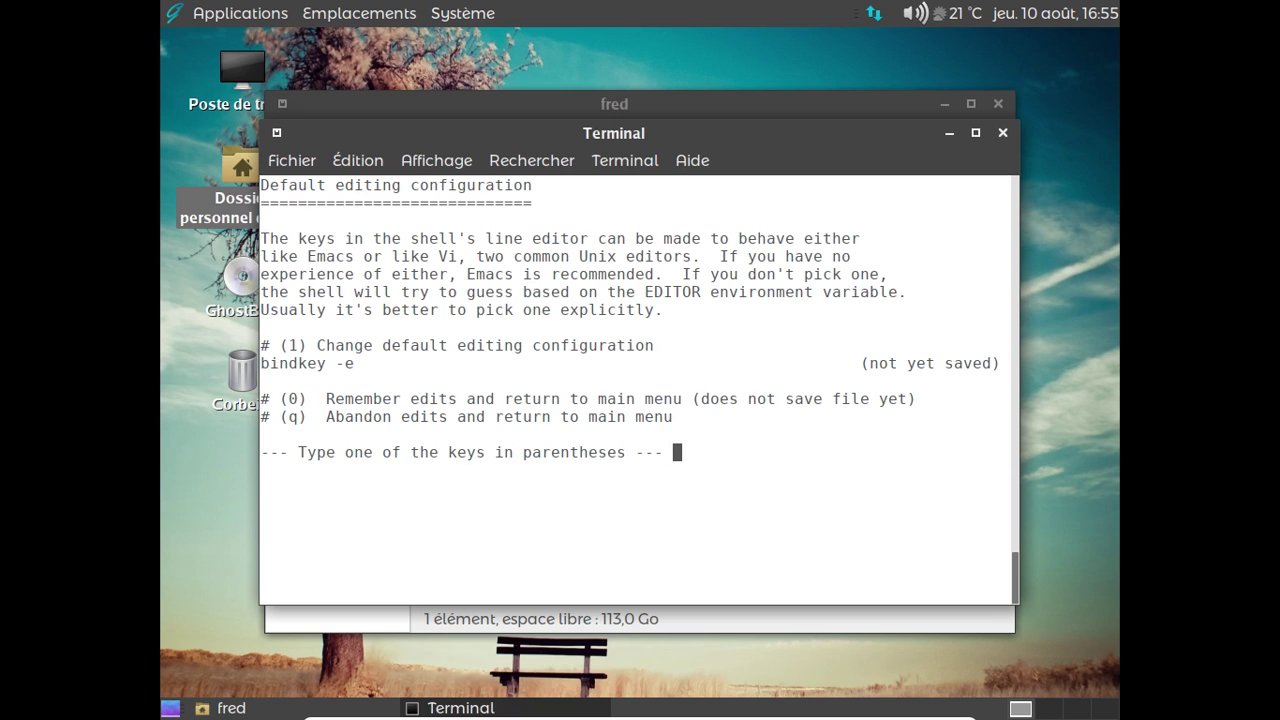
{"action": "key", "text": "0"}
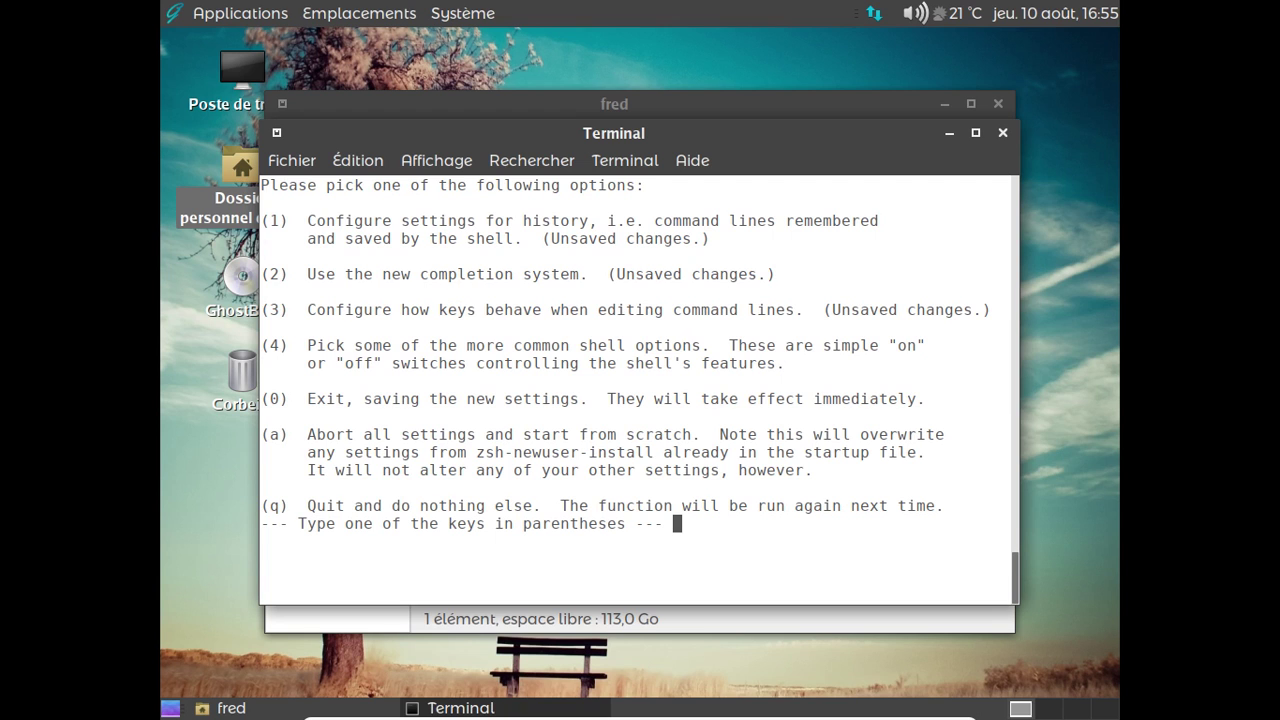
Step: Review the common shell options without changing any, and exit the zsh setup saving the new settings
{"action": "key", "text": "4"}
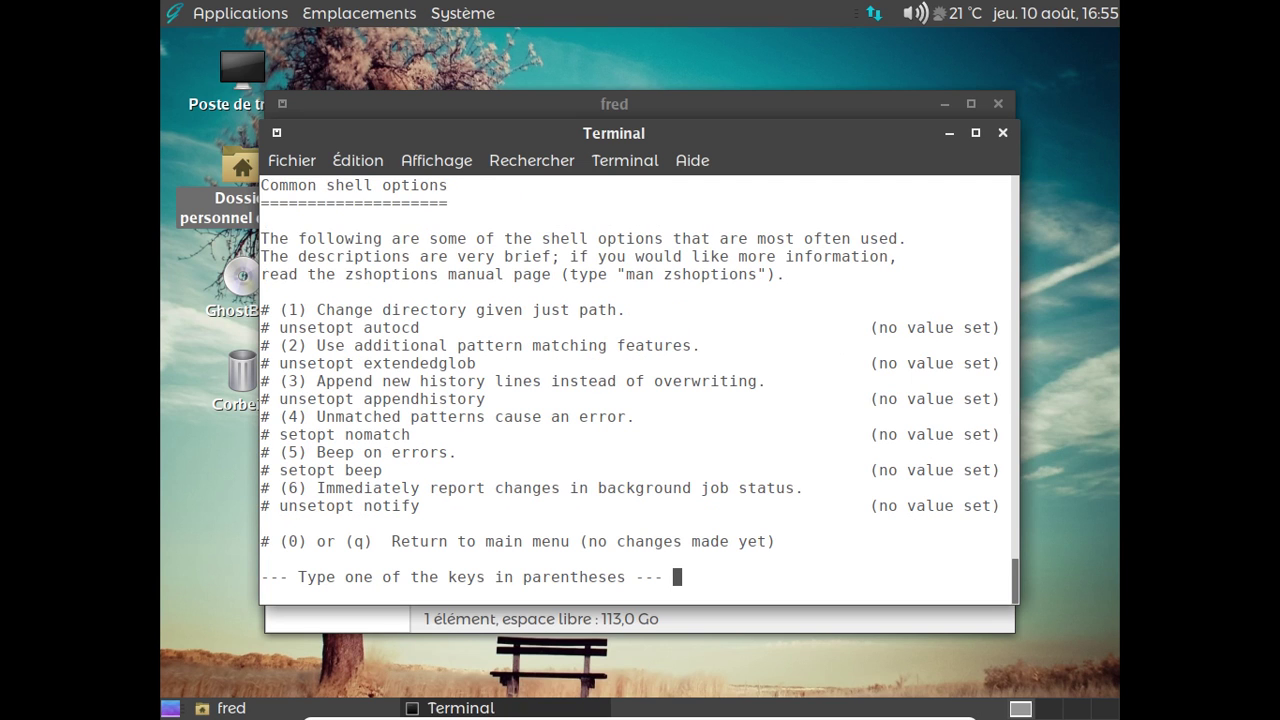
{"action": "key", "text": "0"}
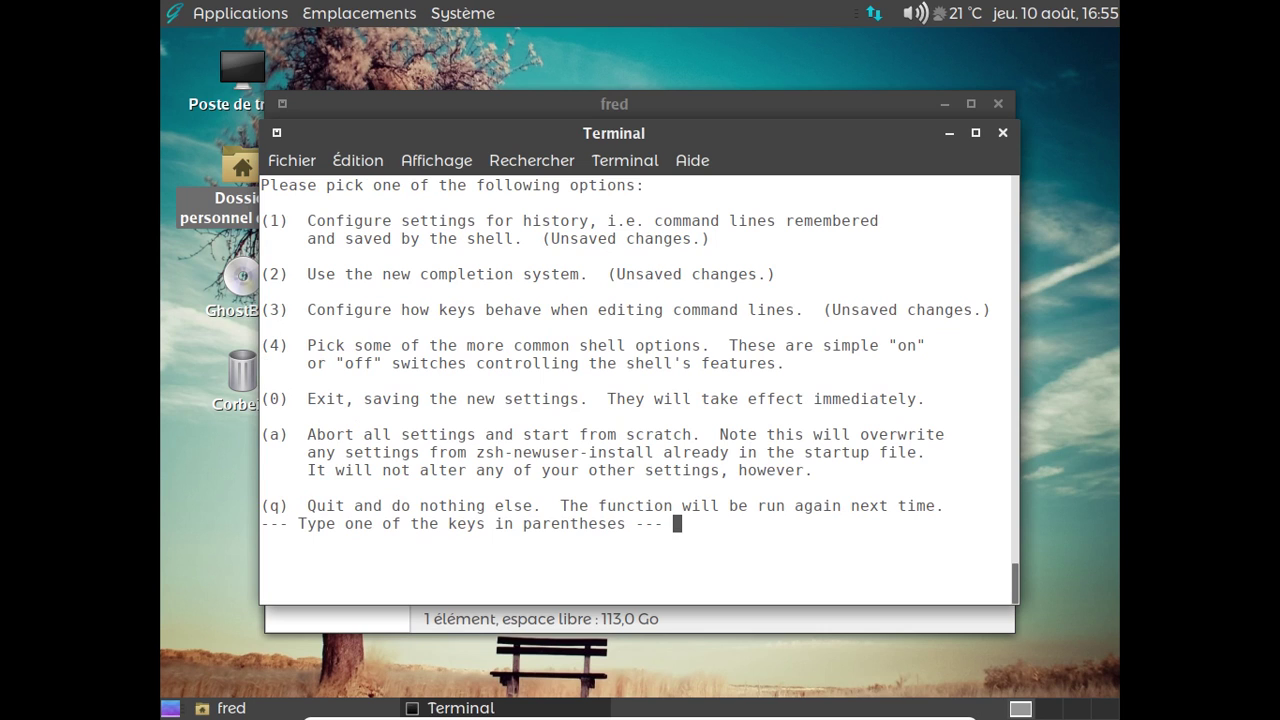
{"action": "key", "text": "0"}
{"action": "key", "text": "Return"}
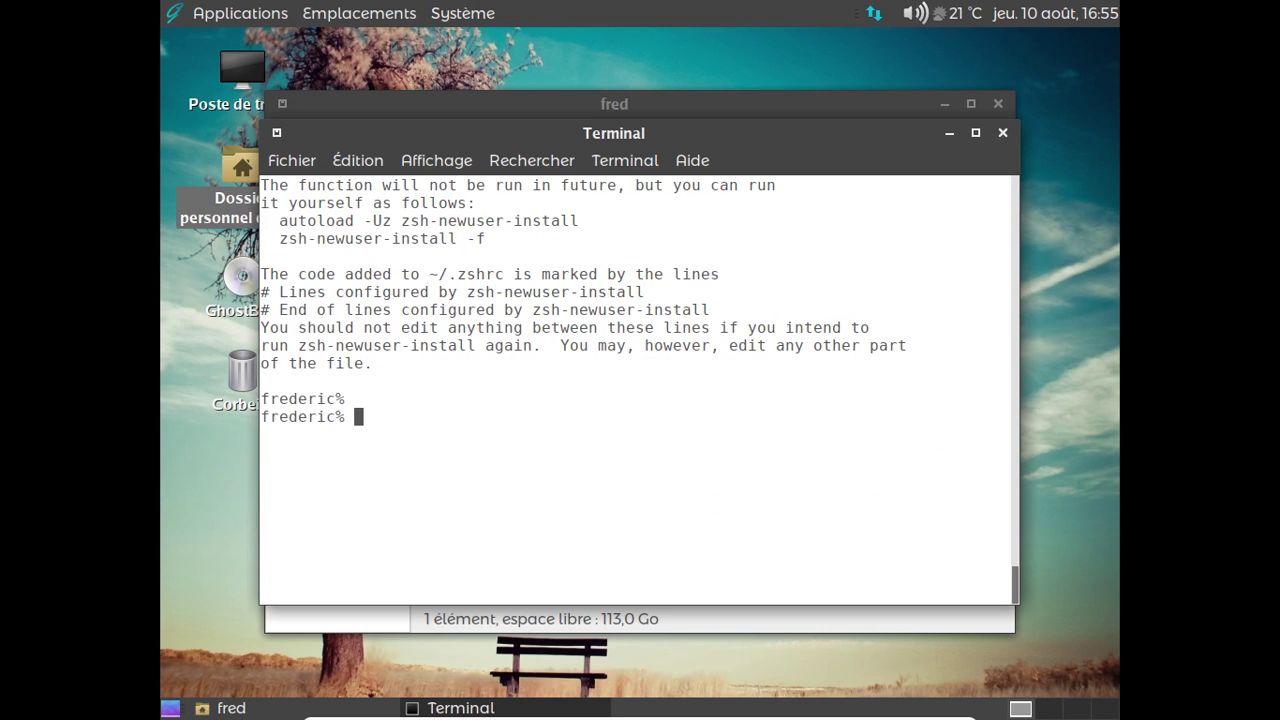
Step: Display the system information with uname -a and list the available commands beginning with xdg-
{"action": "type", "text": "uname -a"}
{"action": "key", "text": "Return"}
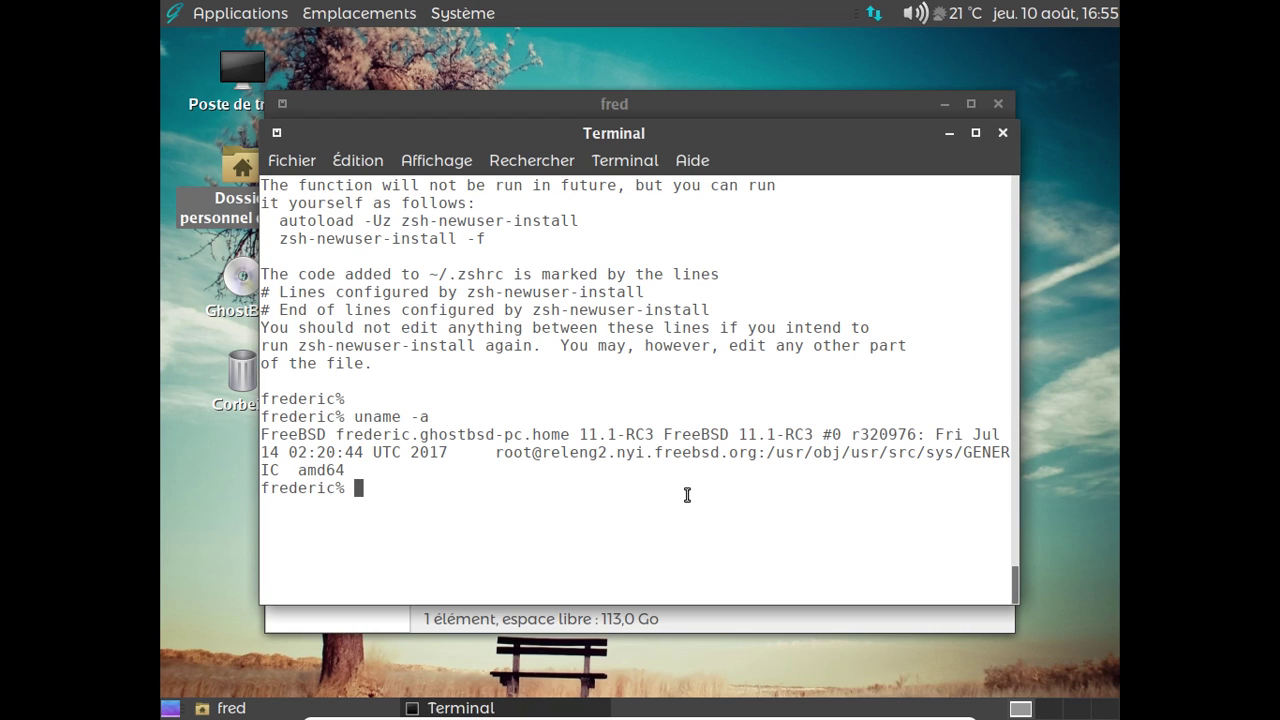
{"action": "type", "text": "xdg-"}
{"action": "key", "text": "Tab"}
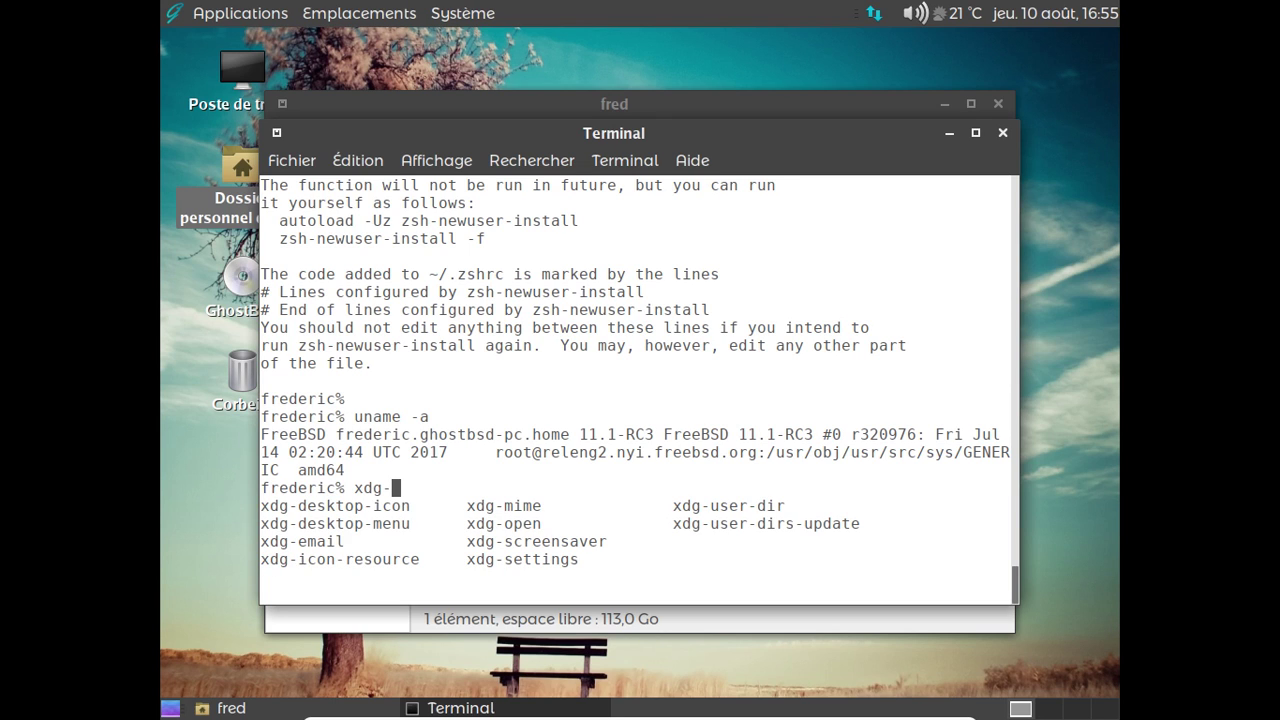
{"action": "key", "text": "Tab"}
{"action": "key", "text": "Tab"}
{"action": "key", "text": "Tab"}
{"action": "key", "text": "Tab"}
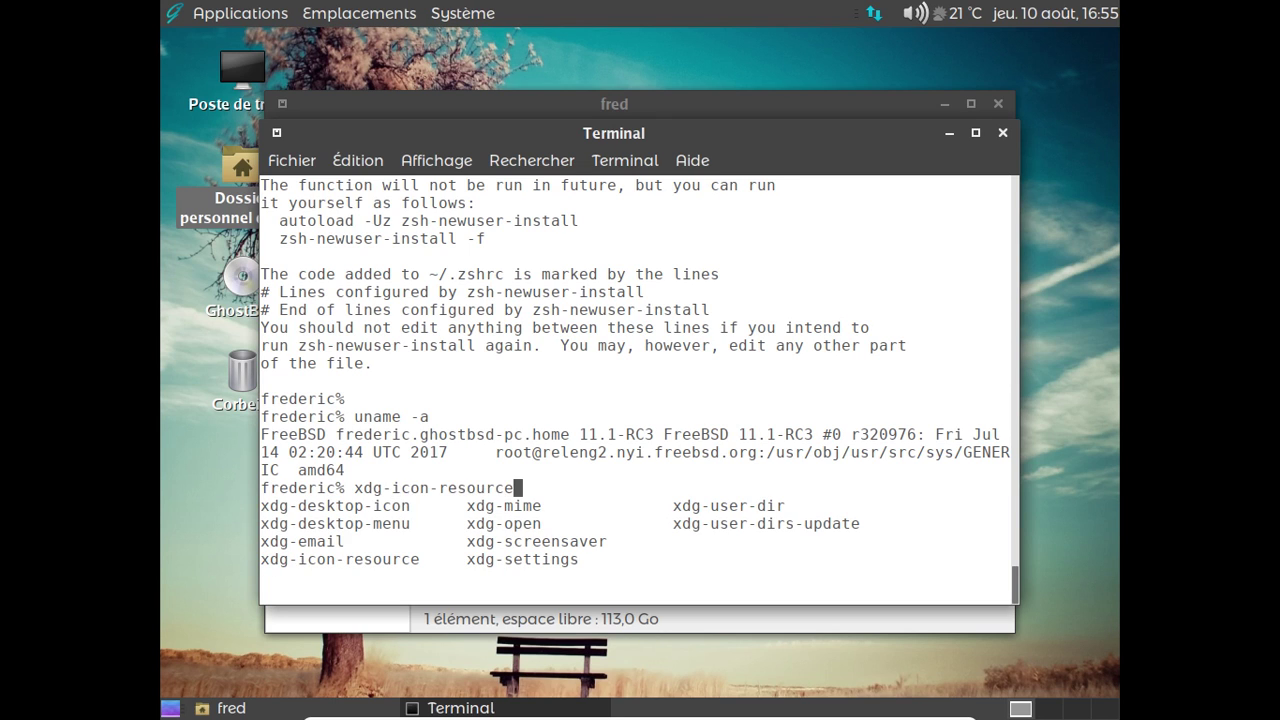
{"action": "key", "text": "Tab"}
{"action": "type", "text": "Desktop/"}
{"action": "key", "text": "BackSpace"}
{"action": "key", "text": "BackSpace"}
{"action": "key", "text": "BackSpace"}
{"action": "key", "text": "BackSpace"}
{"action": "key", "text": "BackSpace"}
{"action": "key", "text": "BackSpace"}
{"action": "key", "text": "BackSpace"}
{"action": "key", "text": "BackSpace"}
{"action": "key", "text": "BackSpace"}
{"action": "key", "text": "BackSpace"}
{"action": "key", "text": "BackSpace"}
{"action": "key", "text": "BackSpace"}
{"action": "key", "text": "BackSpace"}
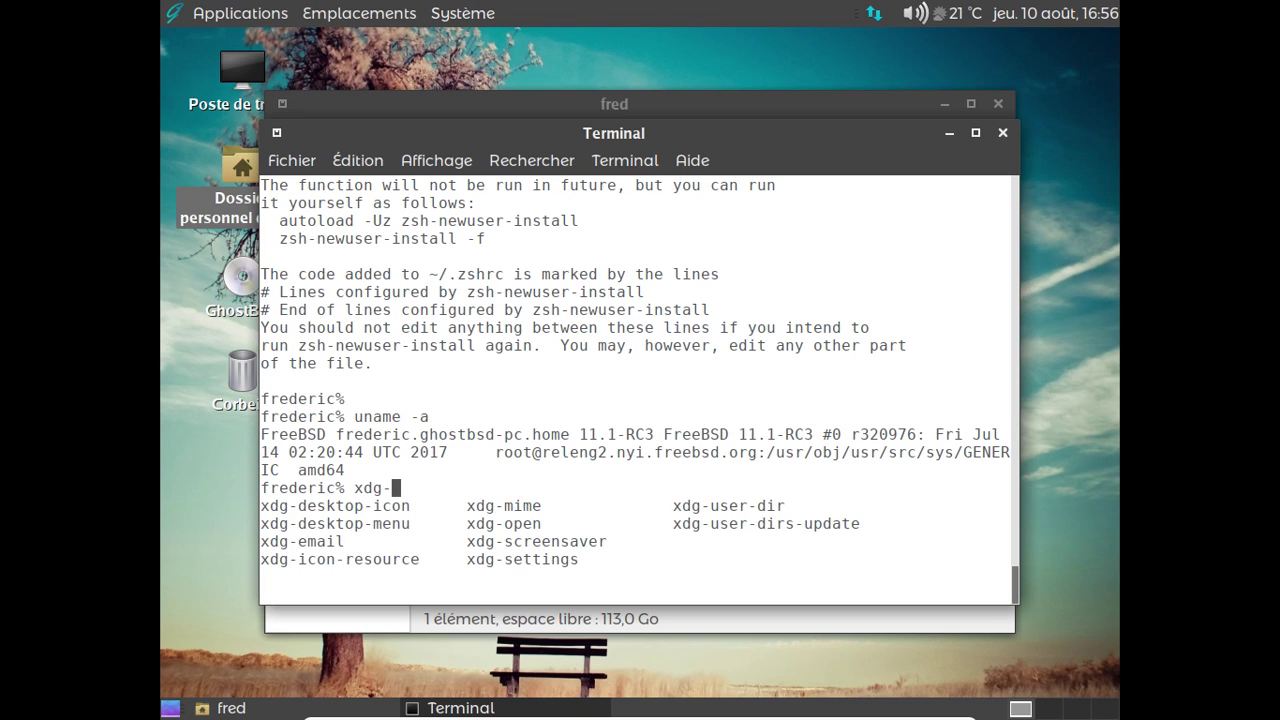
Step: Complete the command as xdg-user-dirs-update and run it to generate the standard user folders
{"action": "type", "text": "user-d"}
{"action": "key", "text": "Tab"}
{"action": "type", "text": "s"}
{"action": "key", "text": "Tab"}
{"action": "key", "text": "Return"}
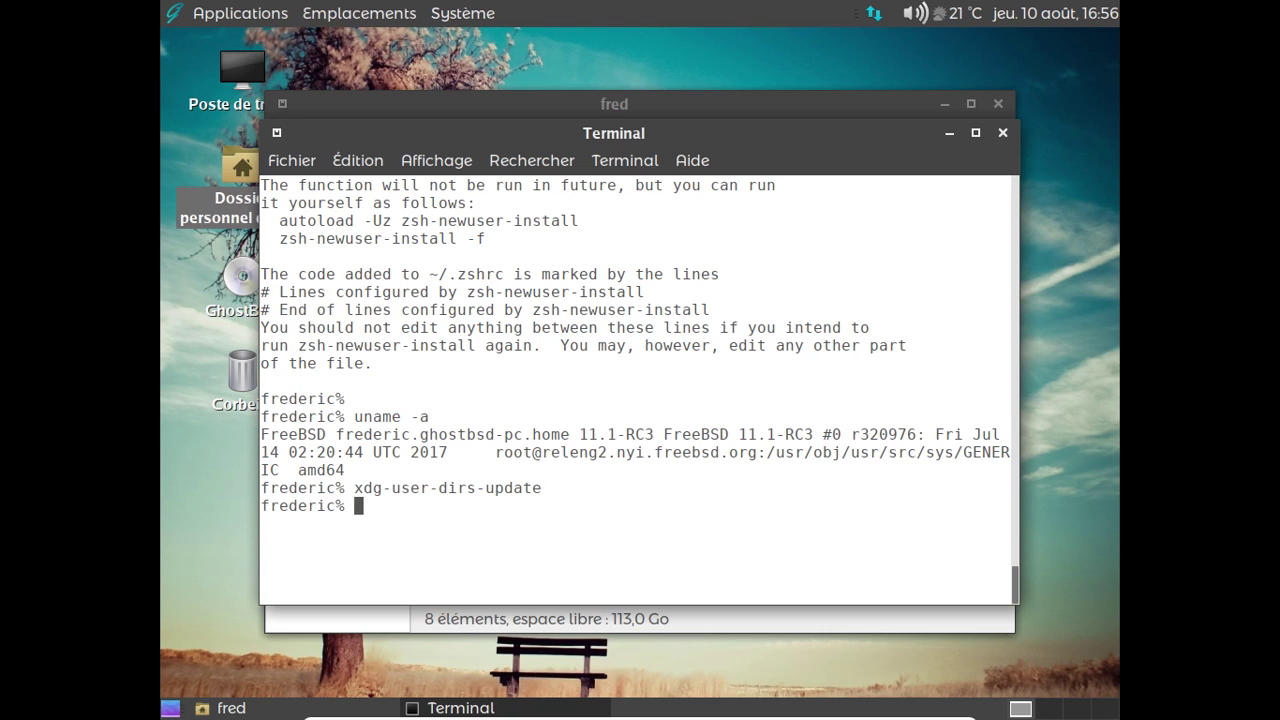
Step: List the home folder's contents with ls, and close both the terminal and the file manager window
{"action": "type", "text": "ls"}
{"action": "key", "text": "Return"}
{"action": "type", "text": "exit"}
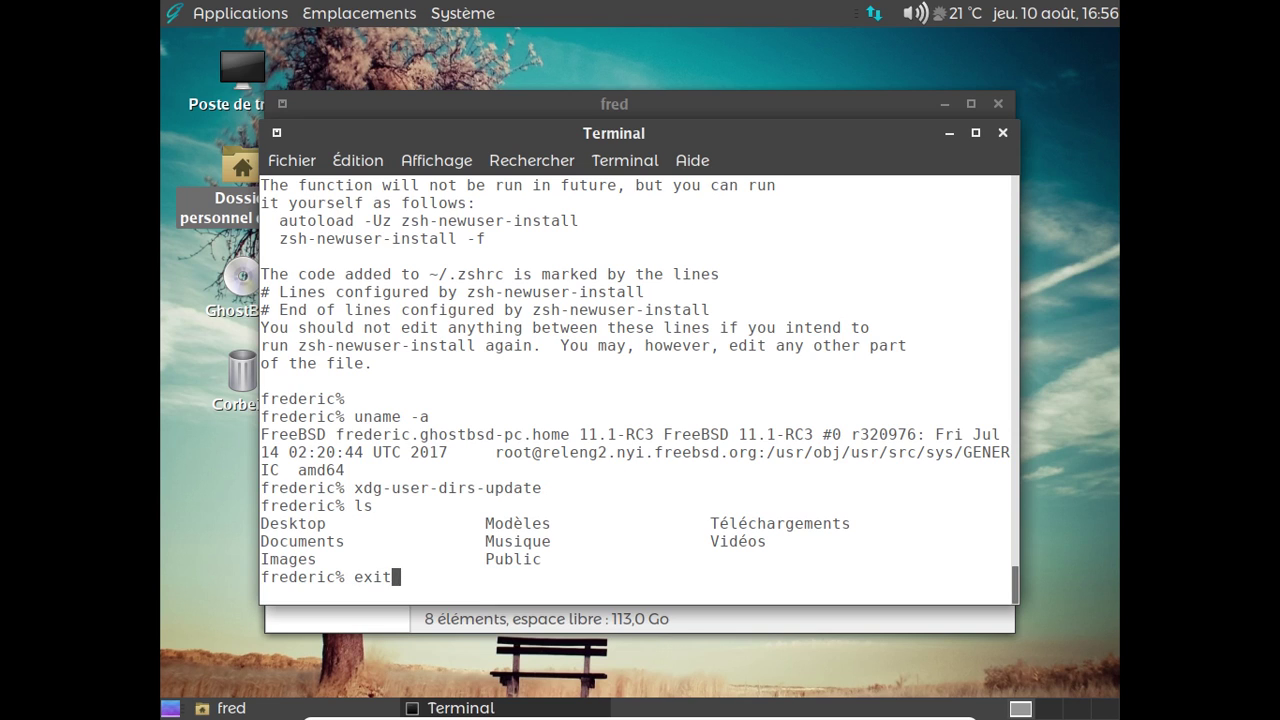
{"action": "key", "text": "Return"}
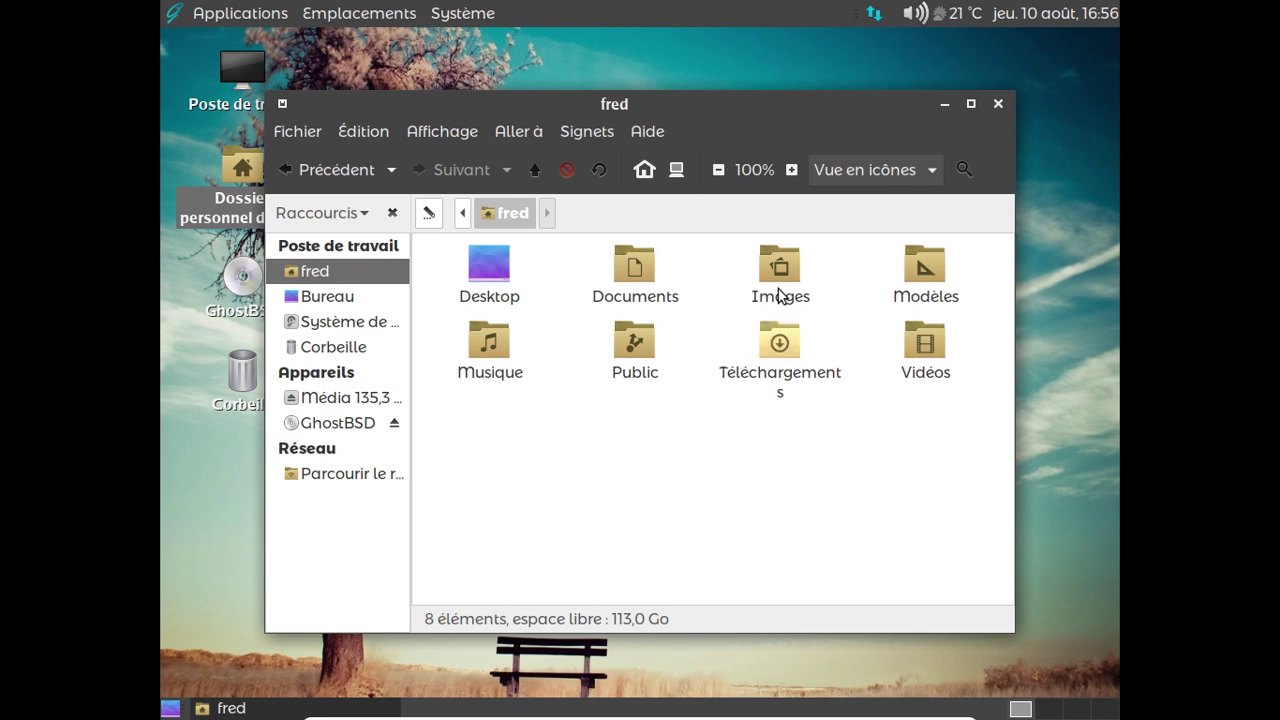
{"action": "left_click", "coordinate": [992, 101]}
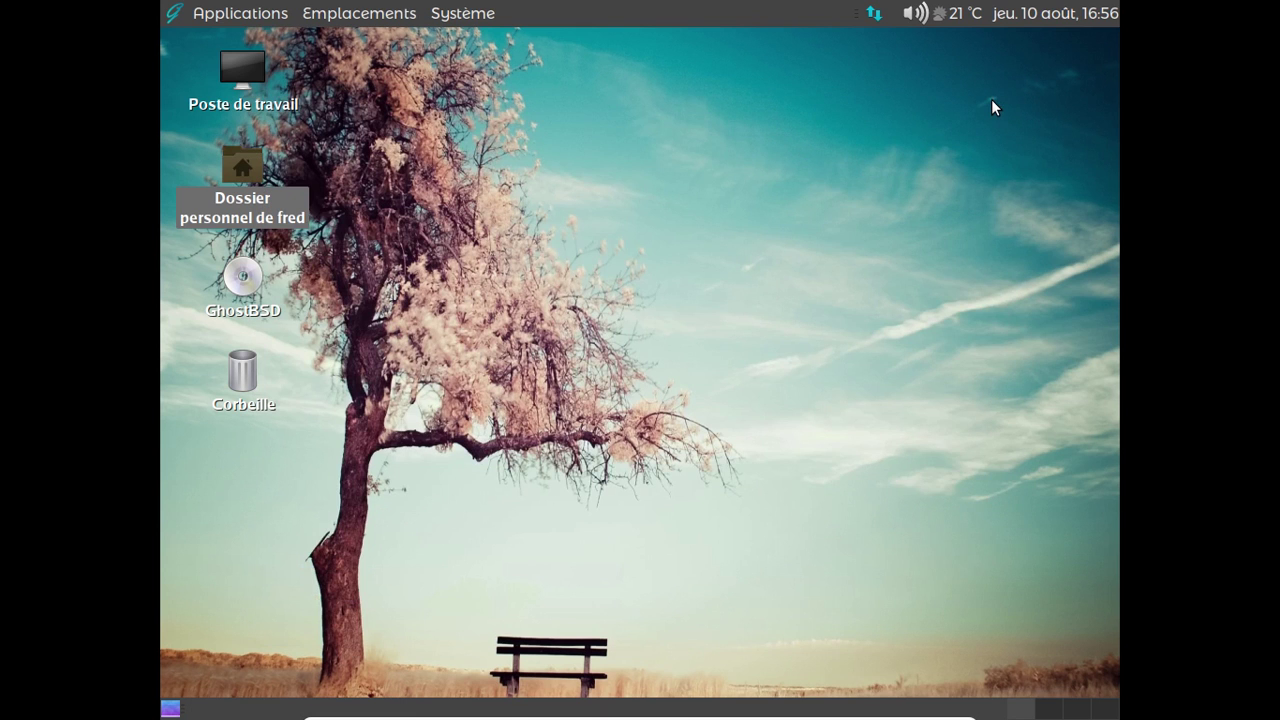
{"action": "left_click", "coordinate": [993, 107]}
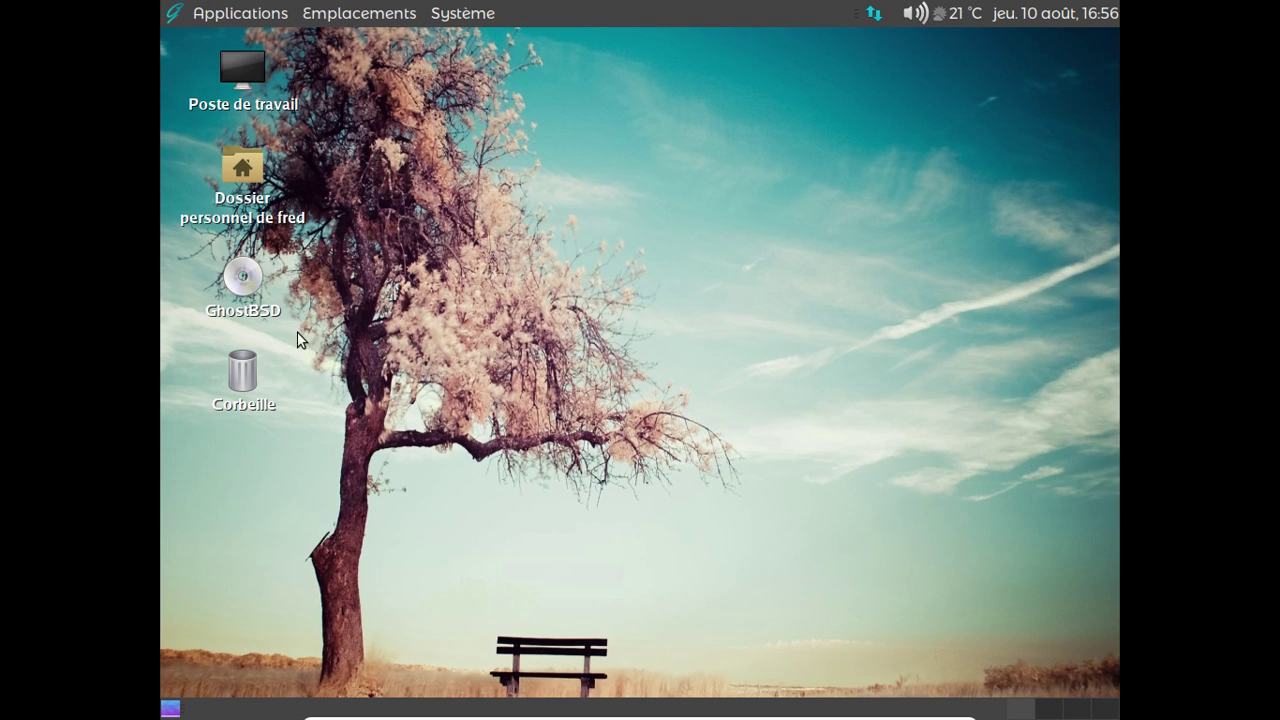
Step: Check the configured layouts in the keyboard properties (Clavier, Agencements) and close them without changing anything
{"action": "left_click", "coordinate": [358, 10]}
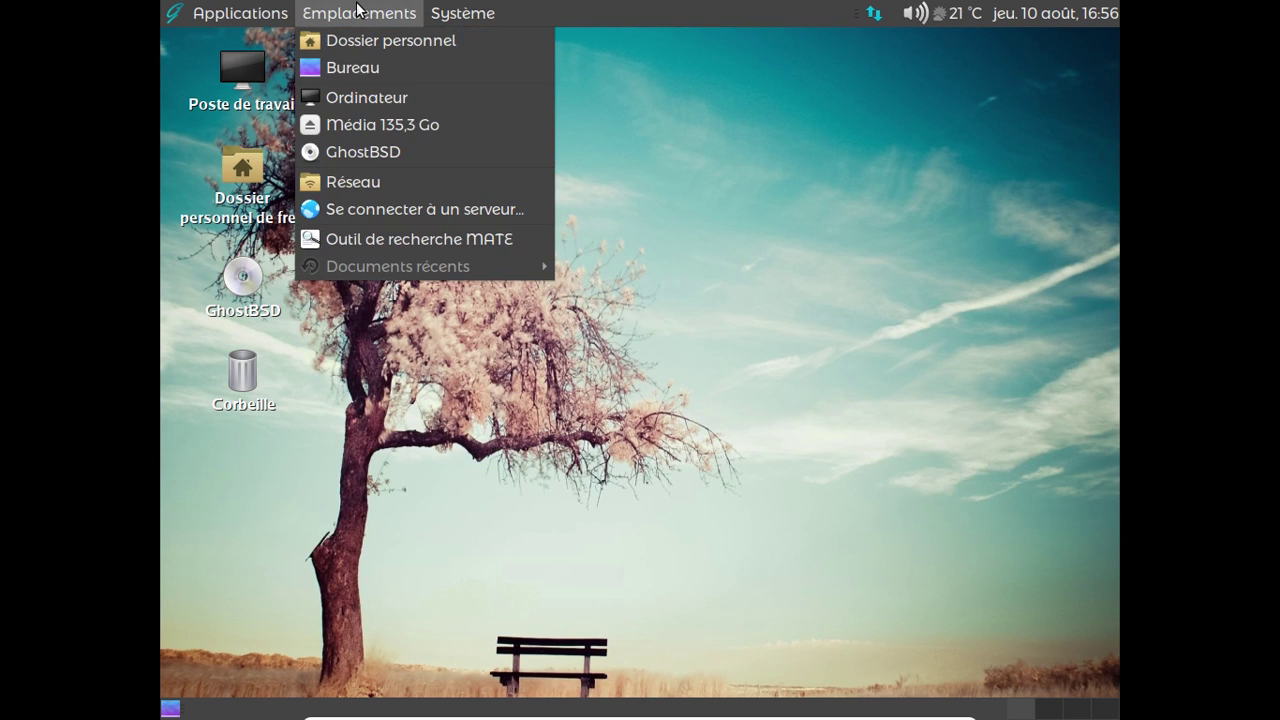
{"action": "mouse_move", "coordinate": [450, 12]}
{"action": "mouse_move", "coordinate": [467, 40]}
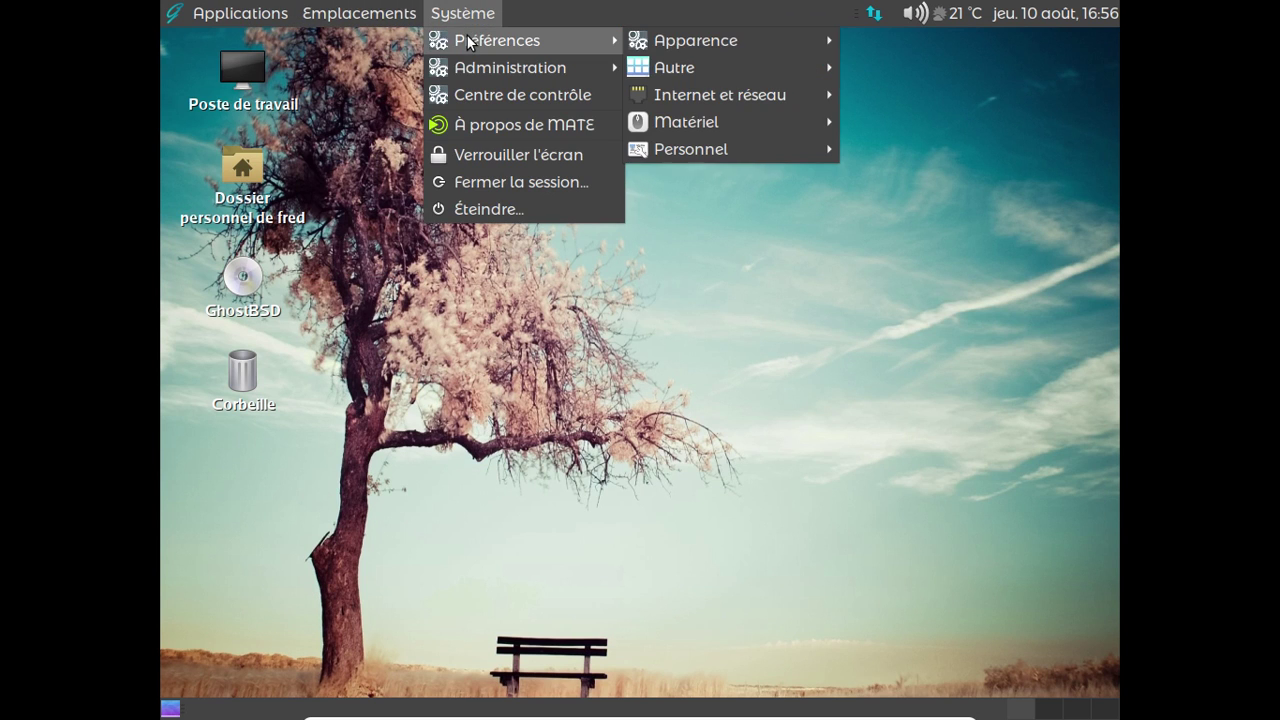
{"action": "mouse_move", "coordinate": [660, 40]}
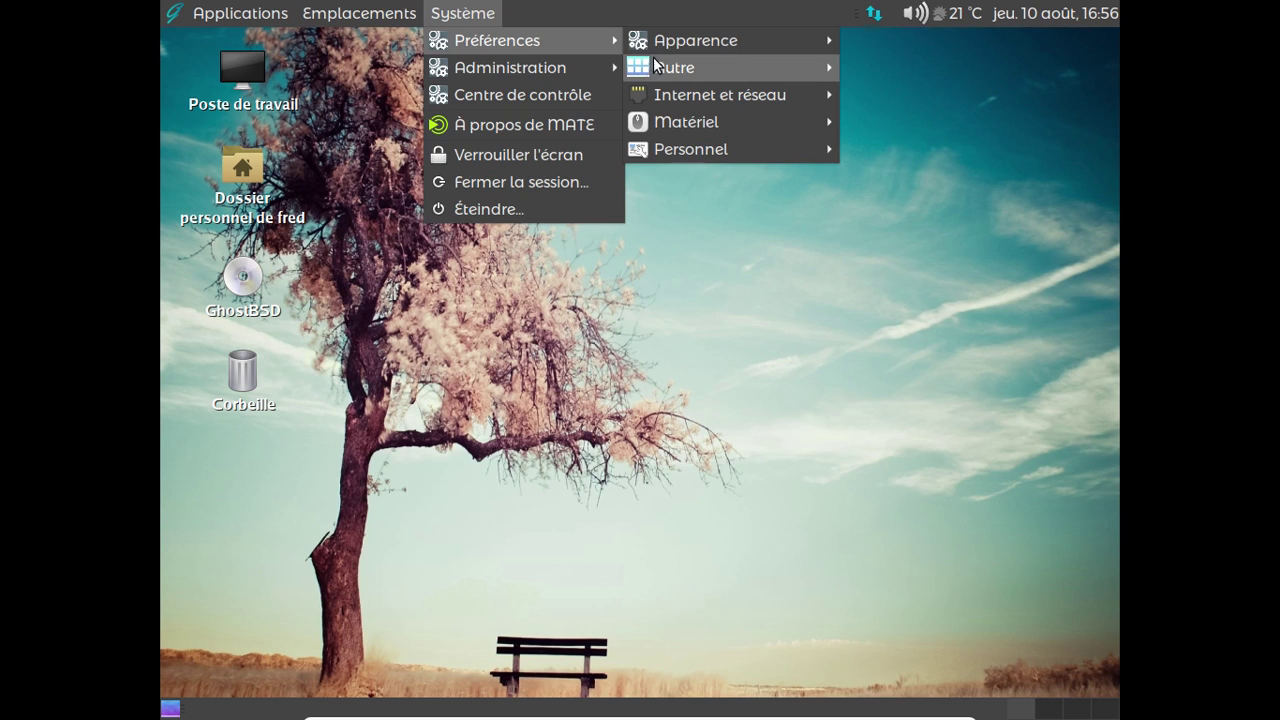
{"action": "mouse_move", "coordinate": [654, 70]}
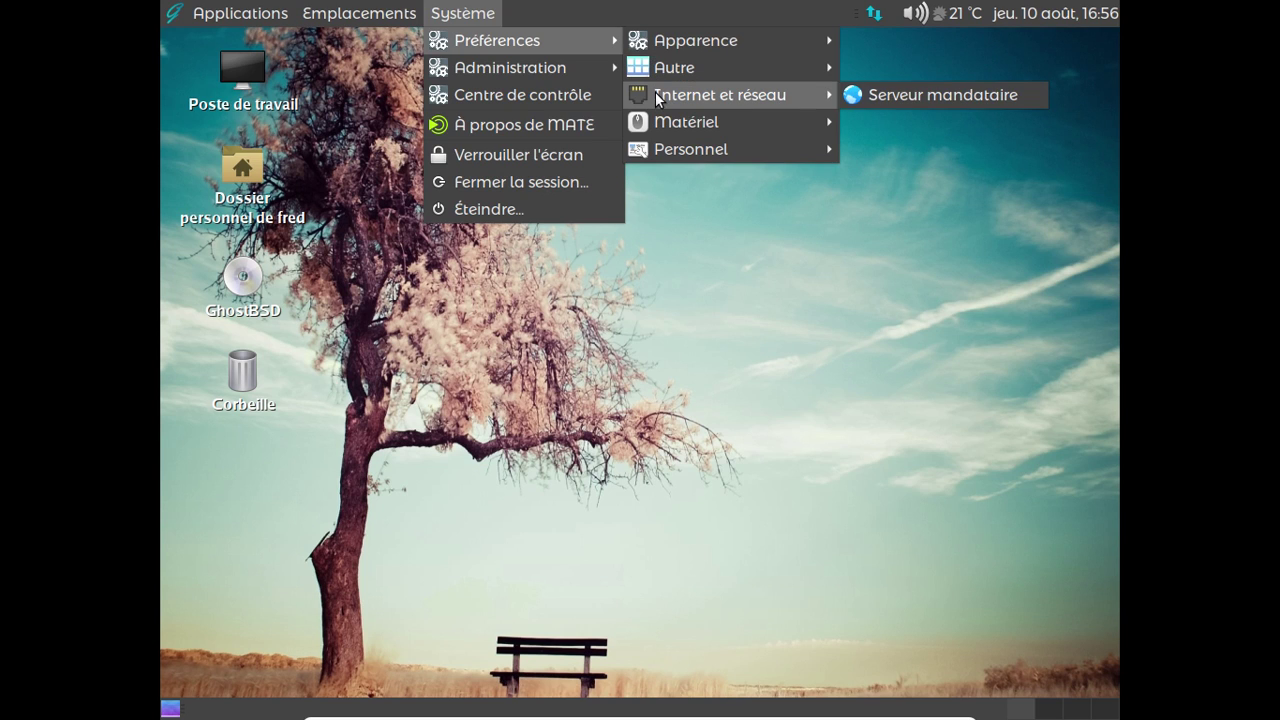
{"action": "mouse_move", "coordinate": [659, 120]}
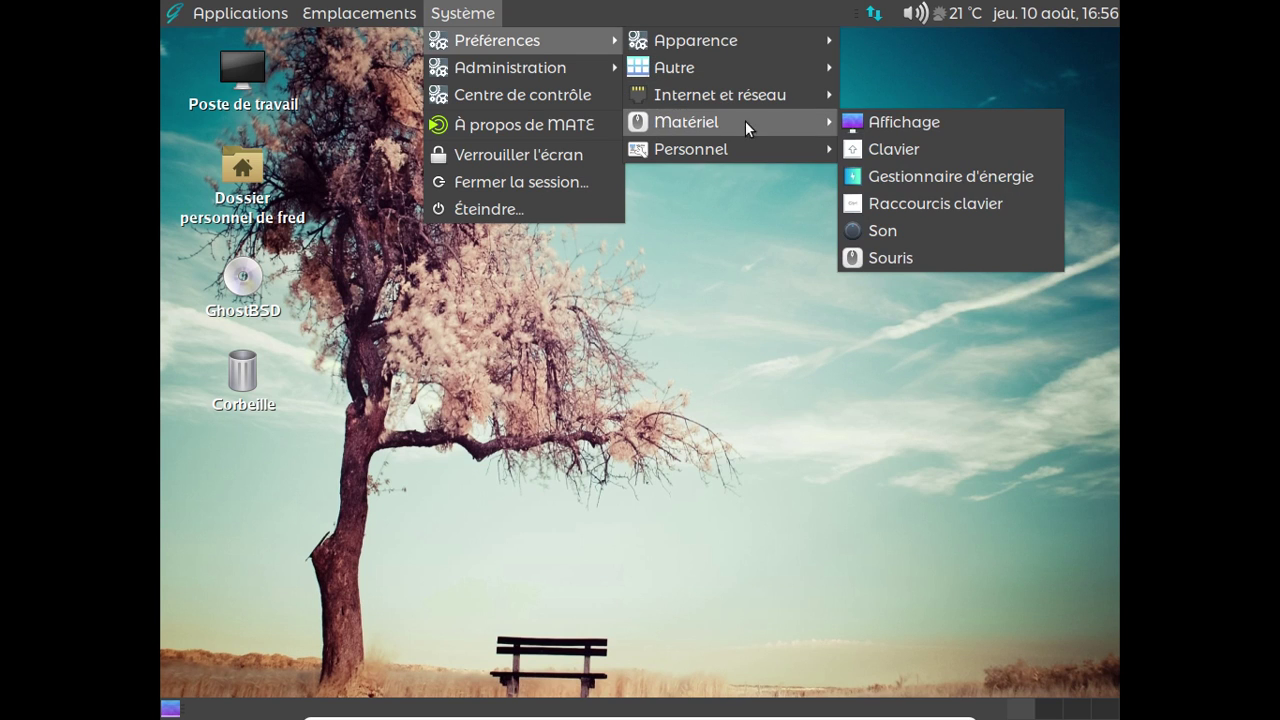
{"action": "left_click", "coordinate": [869, 148]}
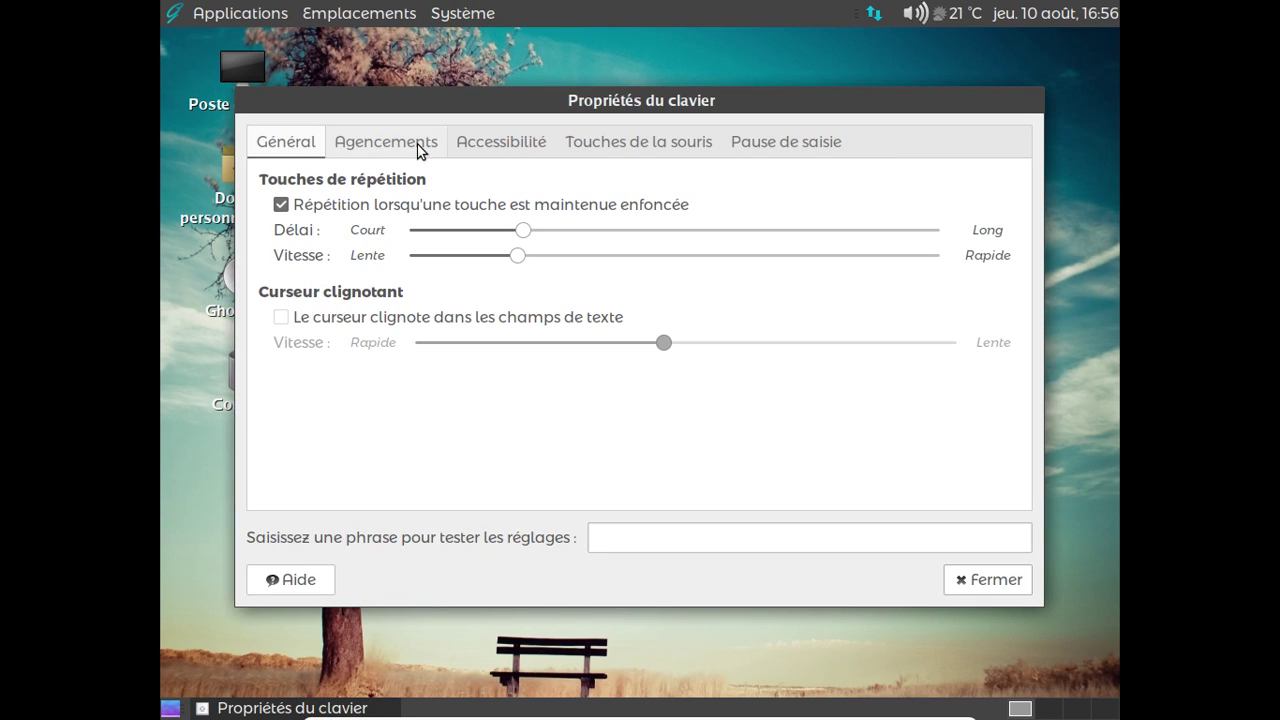
{"action": "left_click", "coordinate": [418, 146]}
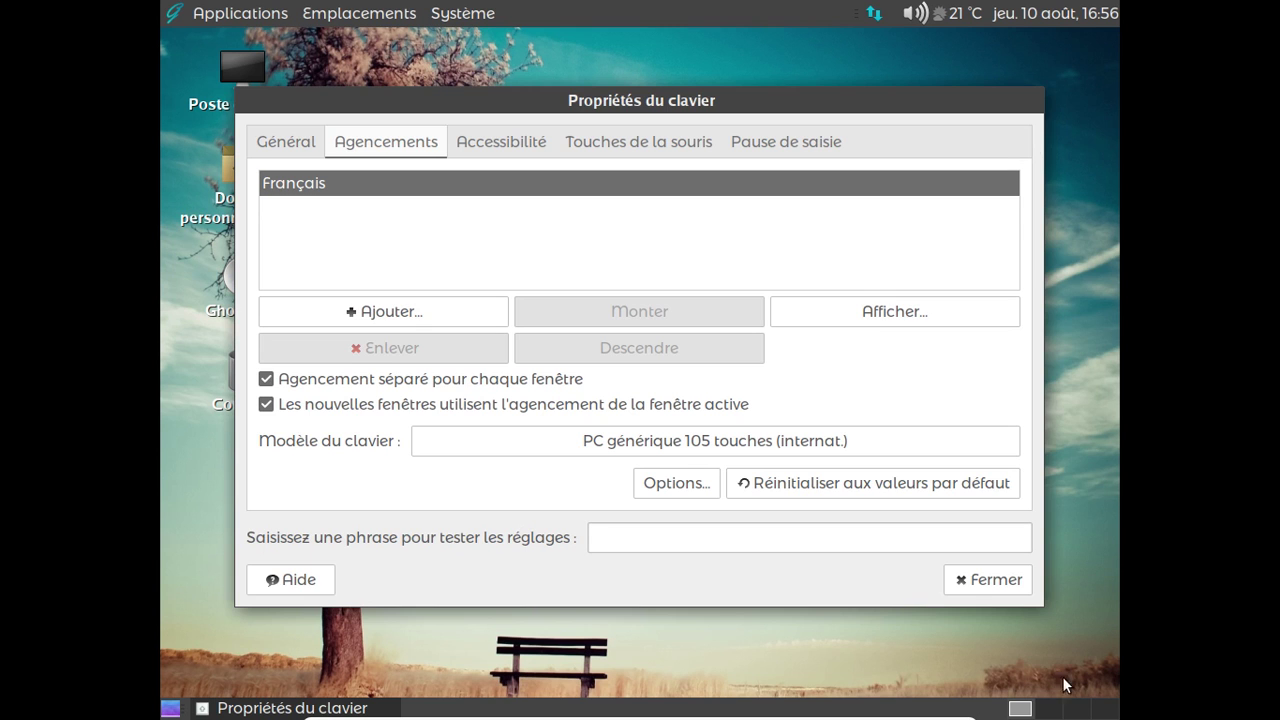
{"action": "left_click", "coordinate": [1000, 589]}
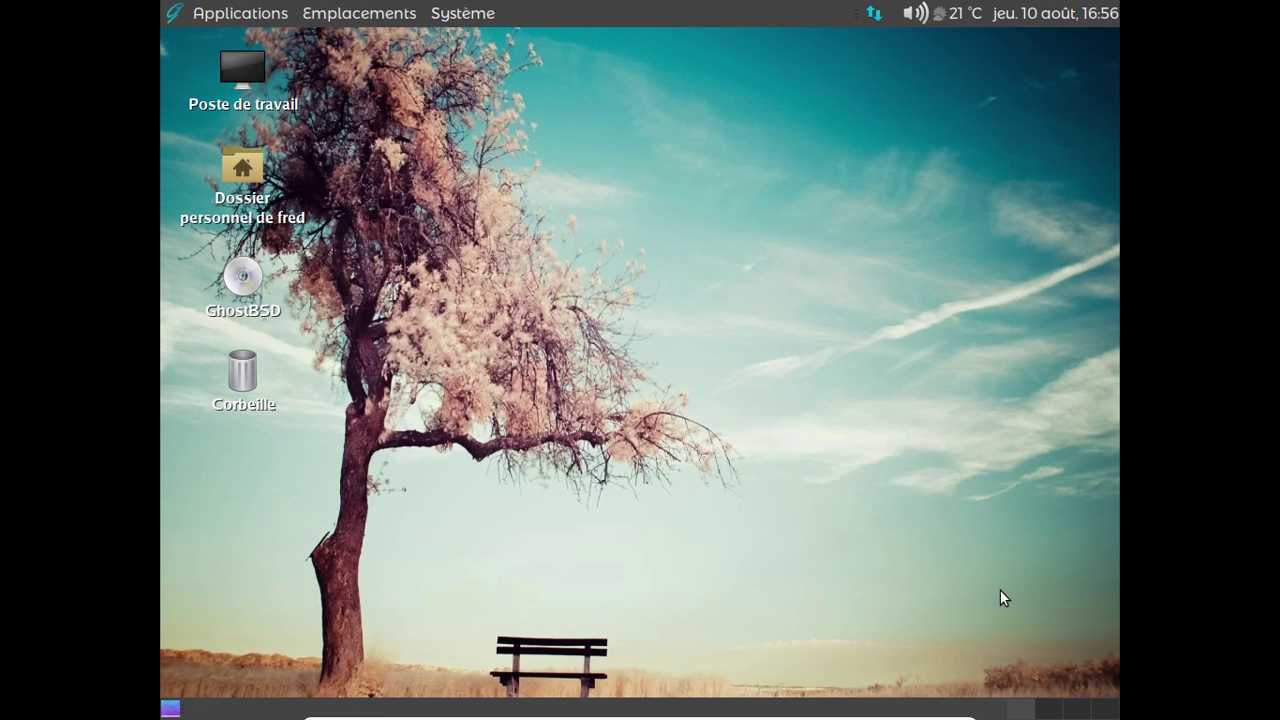
Step: Launch OctoPkg and try to authorize its database synchronization by entering the administrator's password
{"action": "left_click", "coordinate": [218, 14]}
{"action": "mouse_move", "coordinate": [235, 176]}
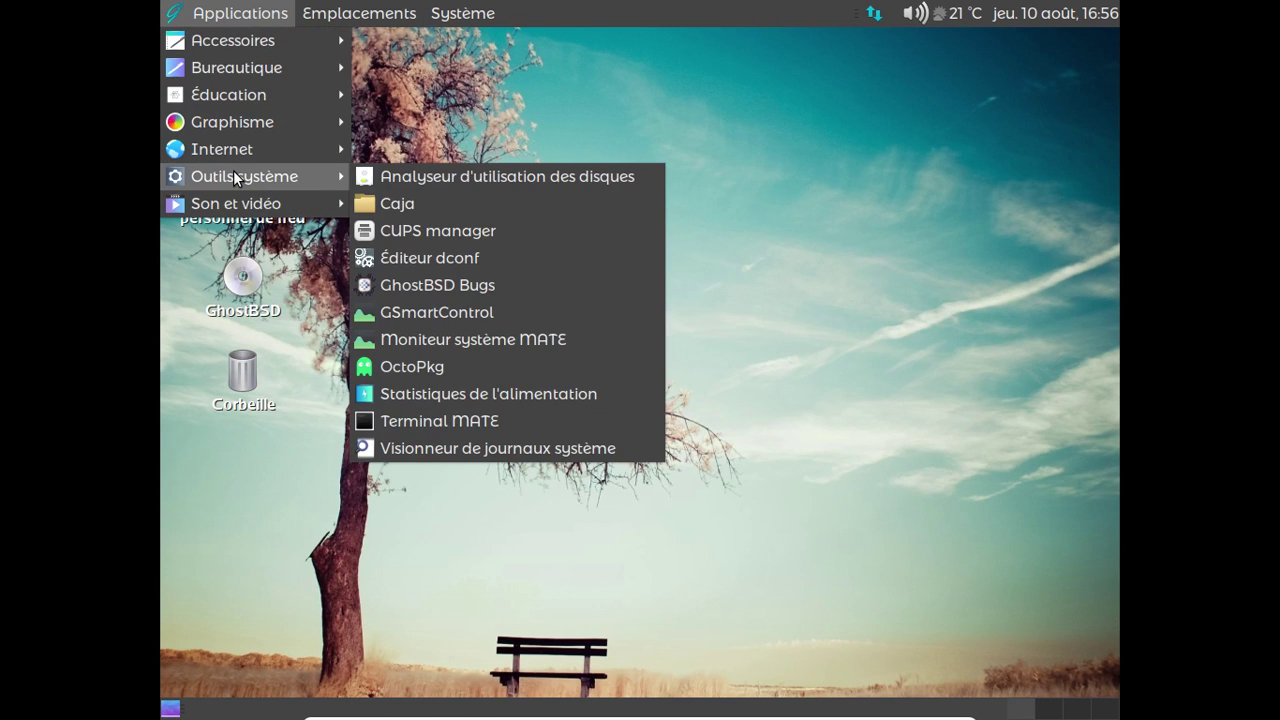
{"action": "left_click", "coordinate": [491, 370]}
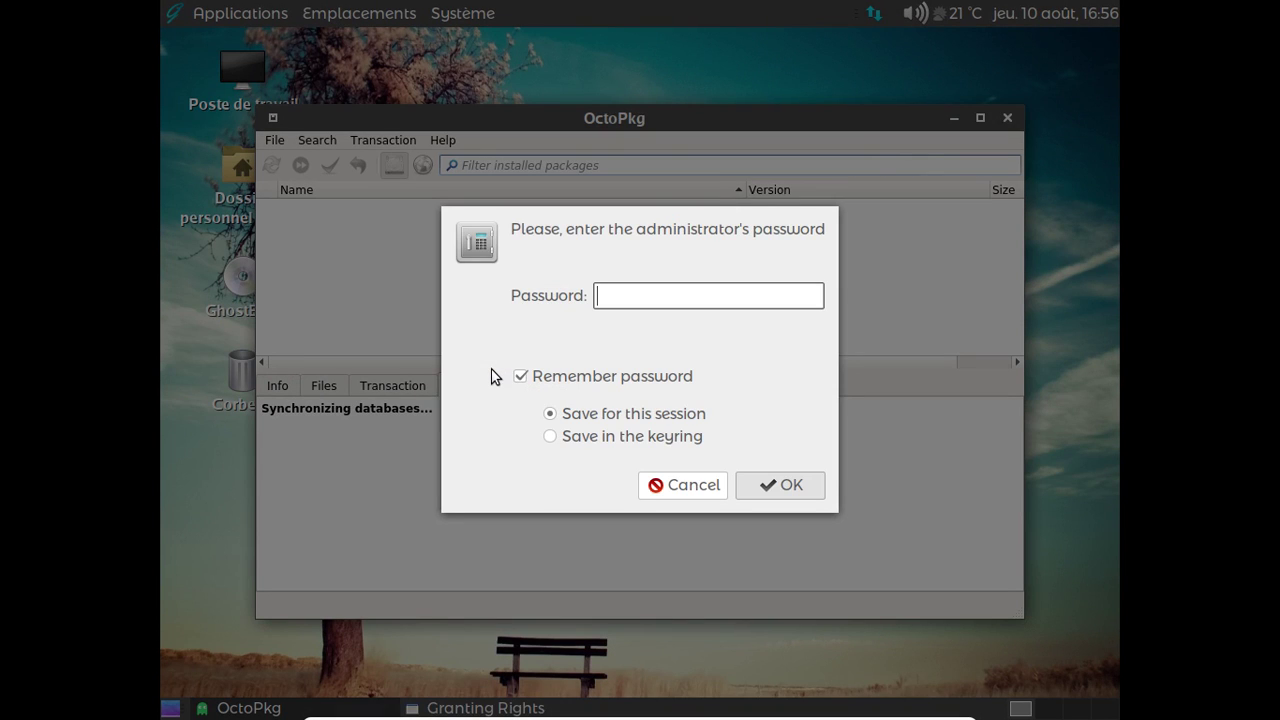
{"action": "type", "text": "•••••••"}
{"action": "key", "text": "BackSpace"}
{"action": "key", "text": "BackSpace"}
{"action": "key", "text": "BackSpace"}
{"action": "key", "text": "BackSpace"}
{"action": "key", "text": "BackSpace"}
{"action": "key", "text": "BackSpace"}
{"action": "key", "text": "BackSpace"}
{"action": "type", "text": "•••••••••••••"}
{"action": "key", "text": "Return"}
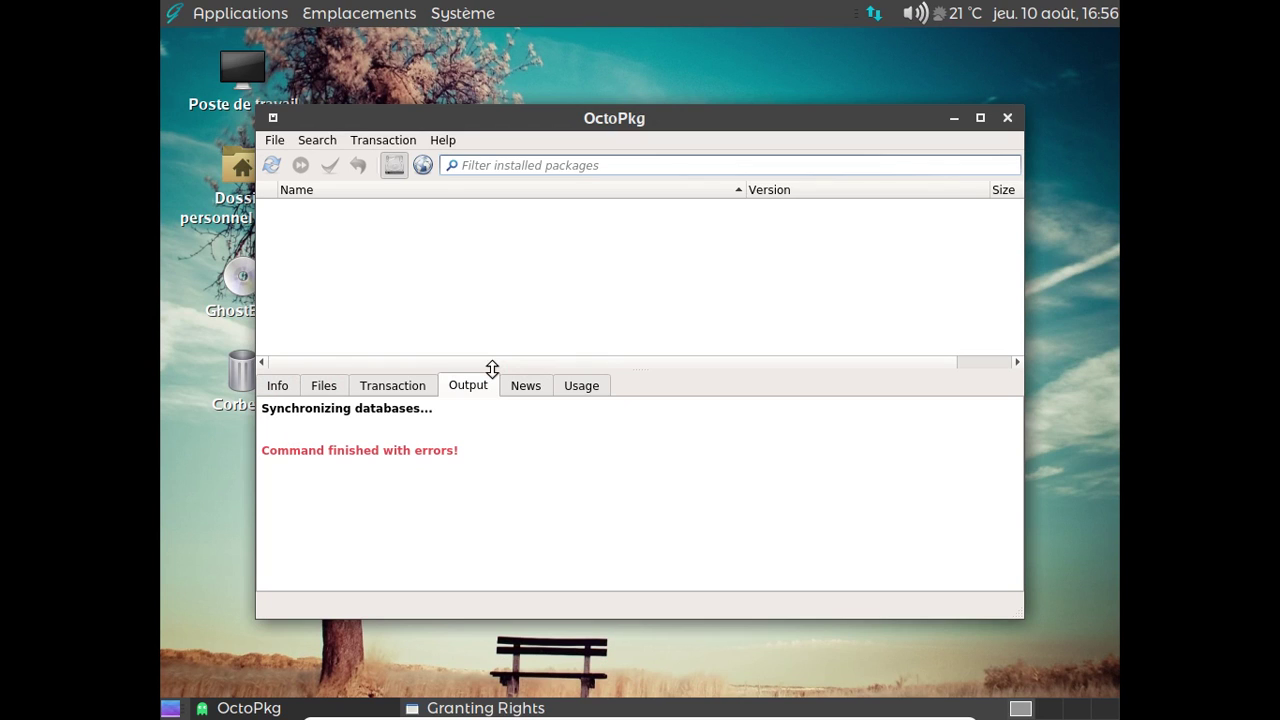
Step: Retry the package database synchronization three times, entering the administrator's password each time, and close OctoPkg
{"action": "left_click", "coordinate": [268, 165]}
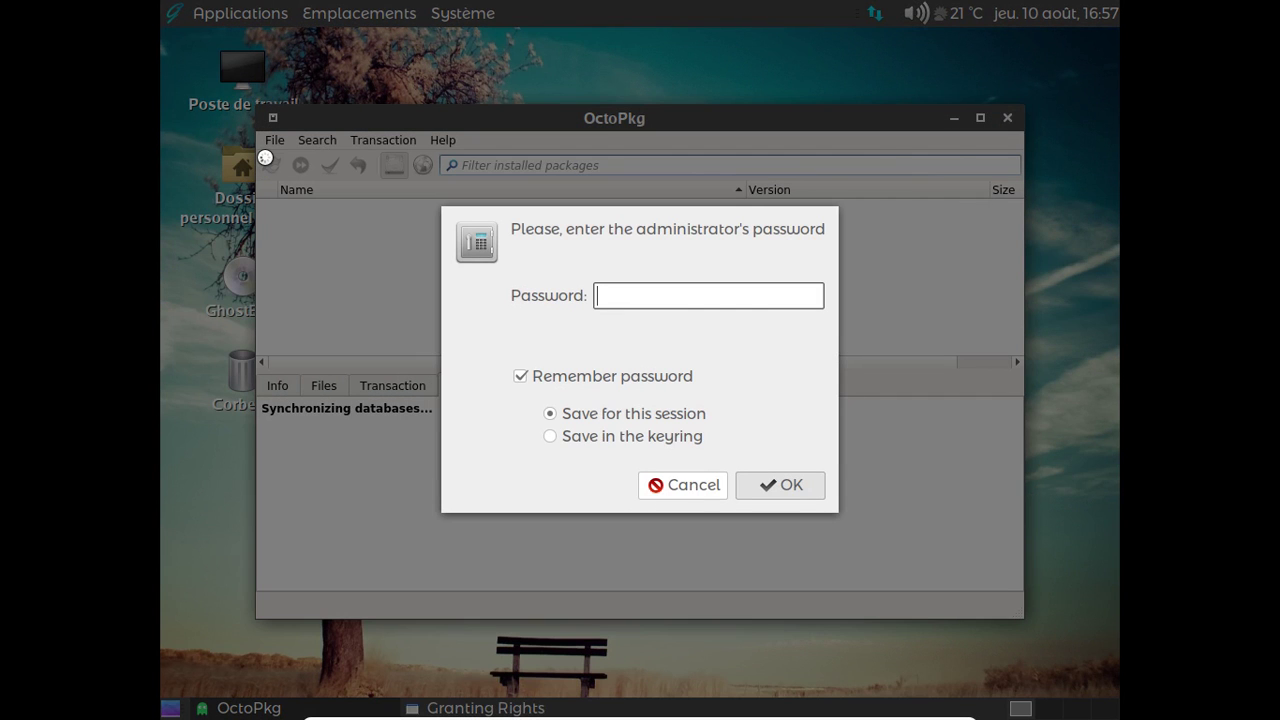
{"action": "type", "text": "**************"}
{"action": "key", "text": "Return"}
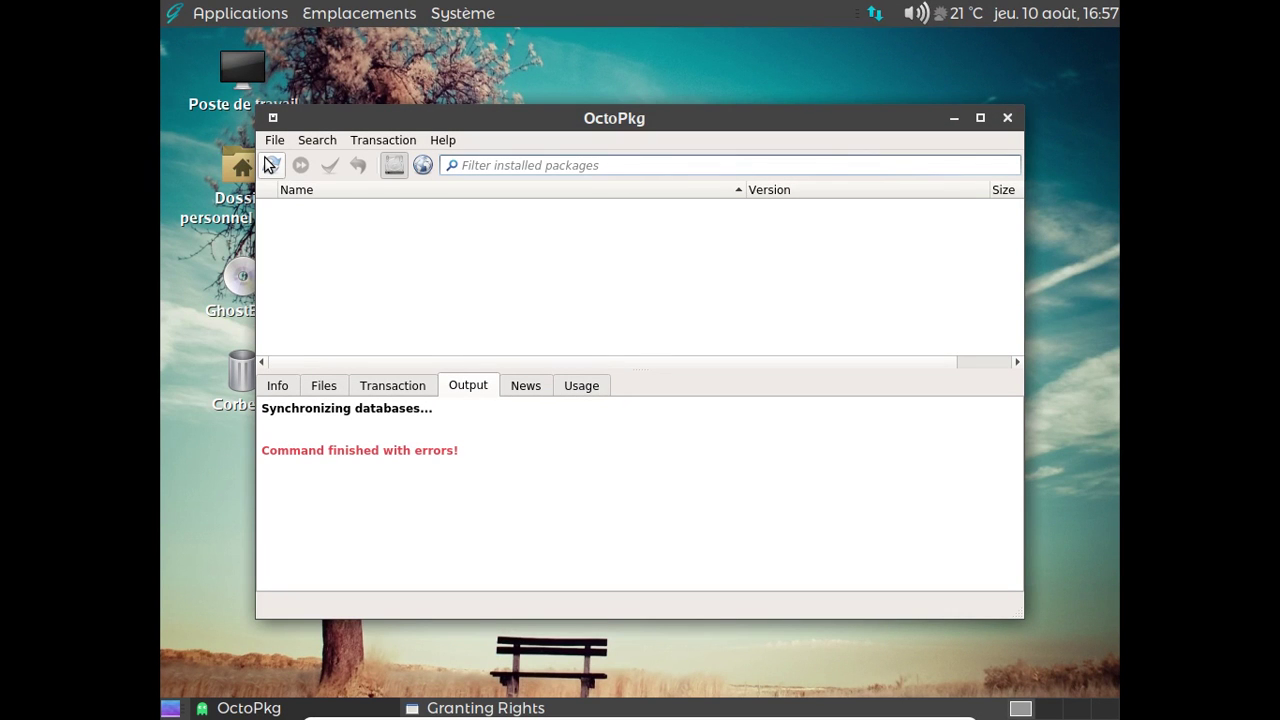
{"action": "left_click", "coordinate": [268, 166]}
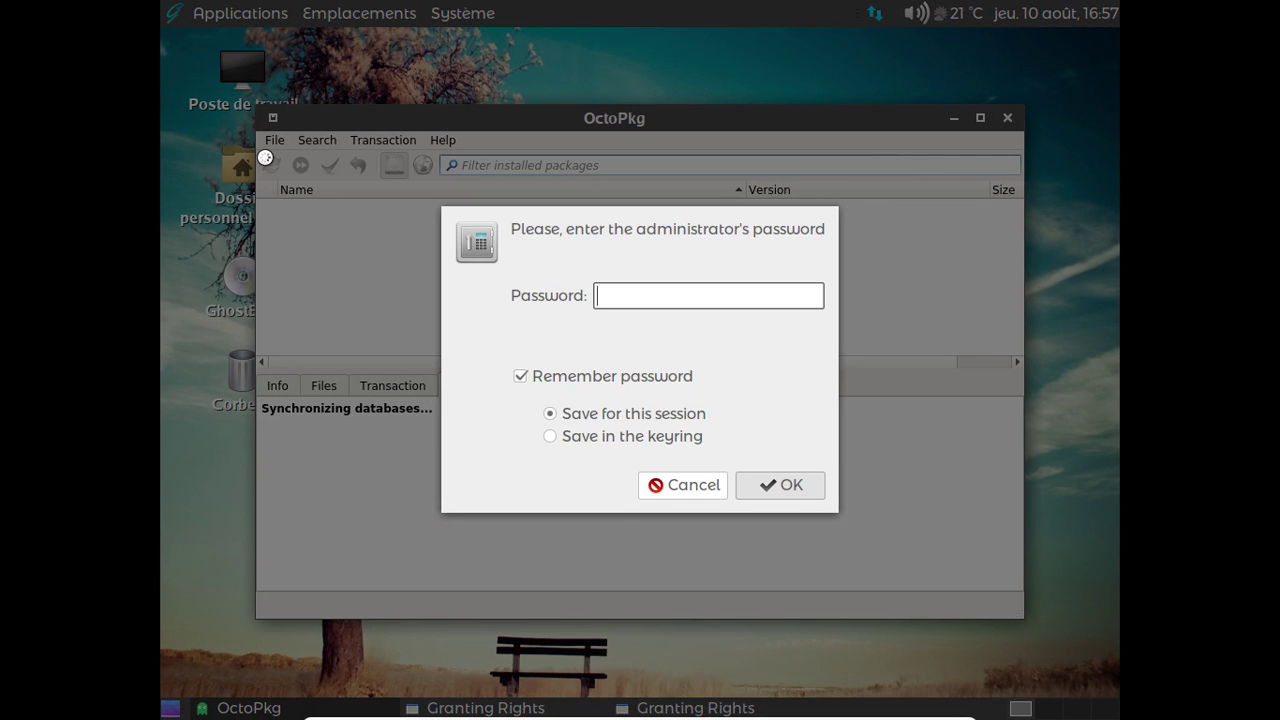
{"action": "type", "text": "***************"}
{"action": "key", "text": "Return"}
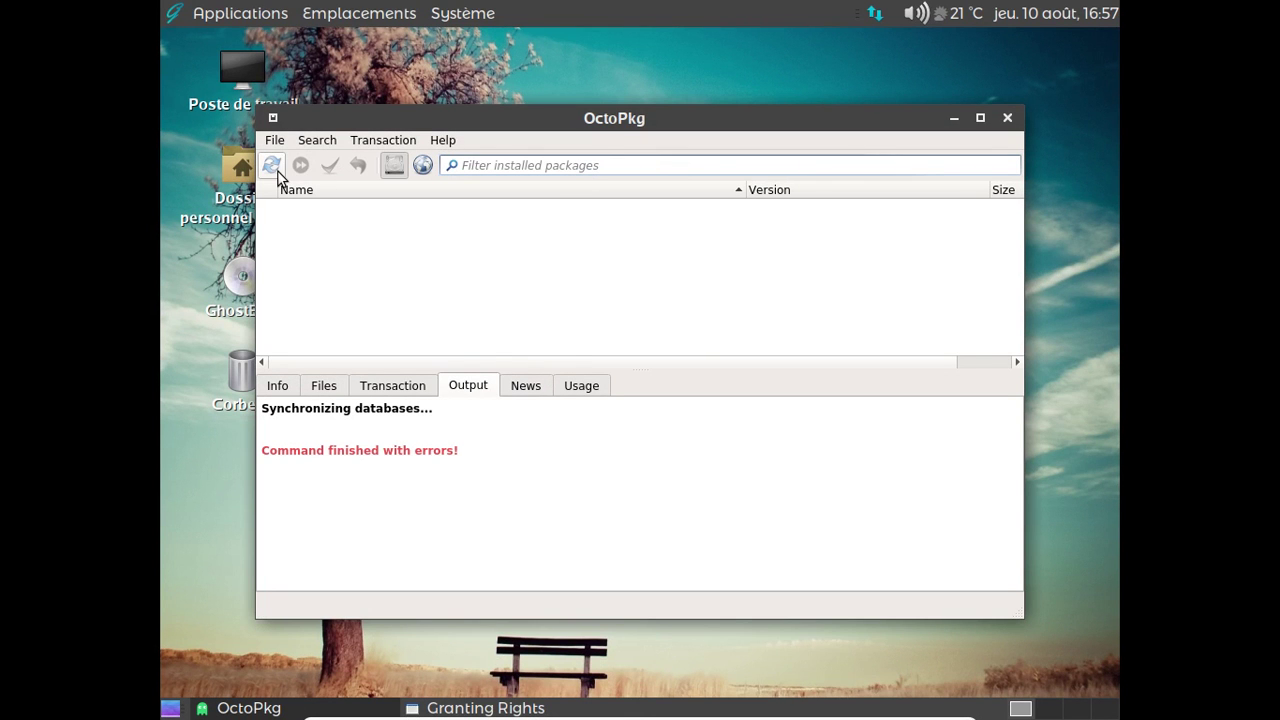
{"action": "left_click", "coordinate": [277, 170]}
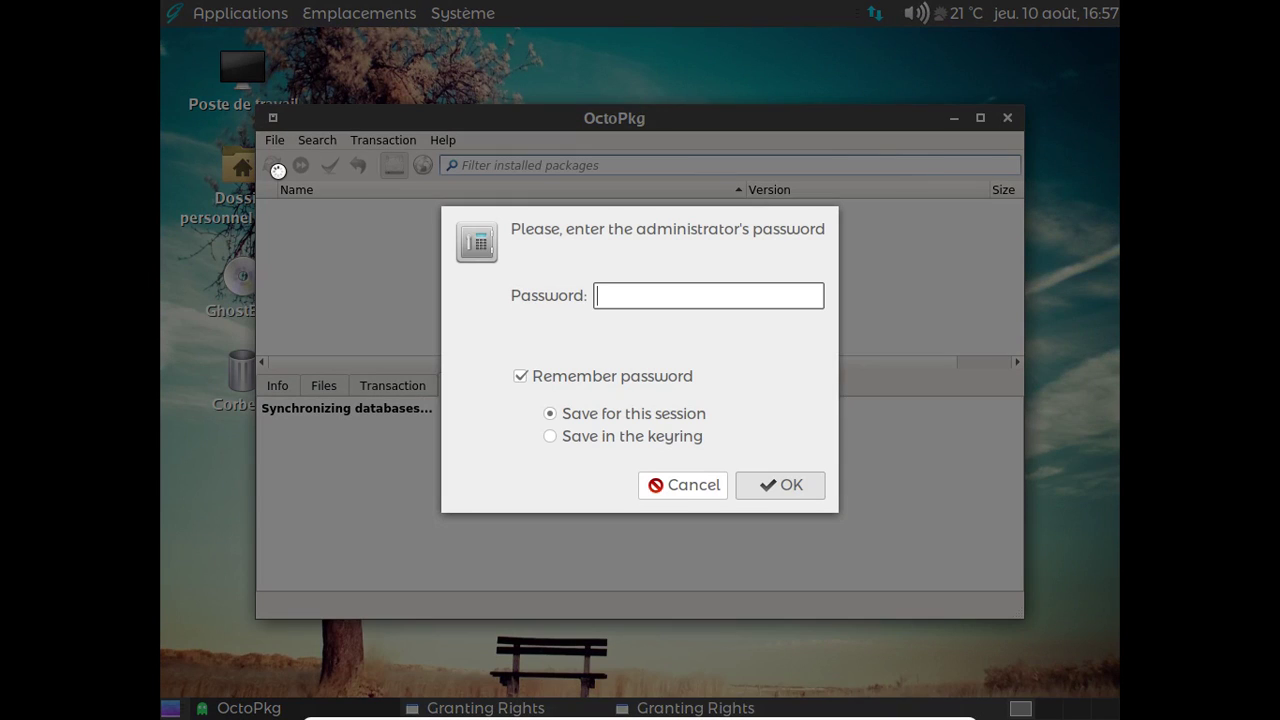
{"action": "type", "text": "***************"}
{"action": "key", "text": "Return"}
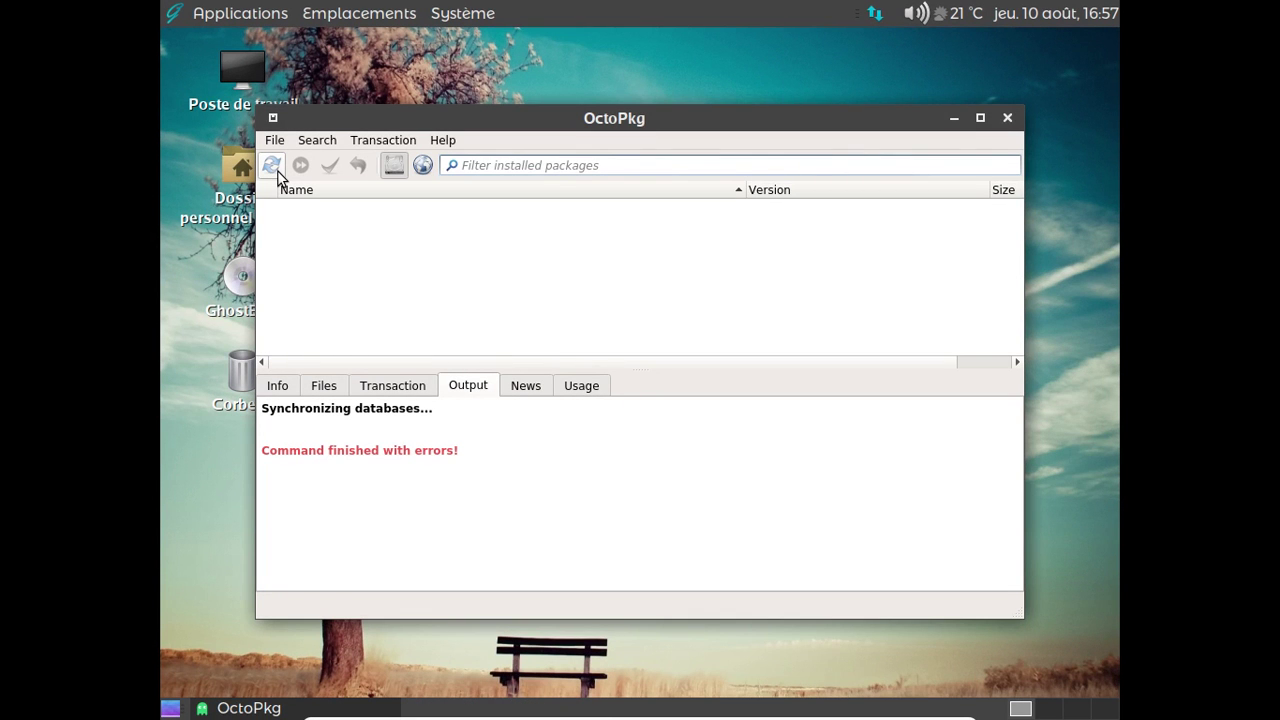
{"action": "left_click", "coordinate": [1006, 119]}
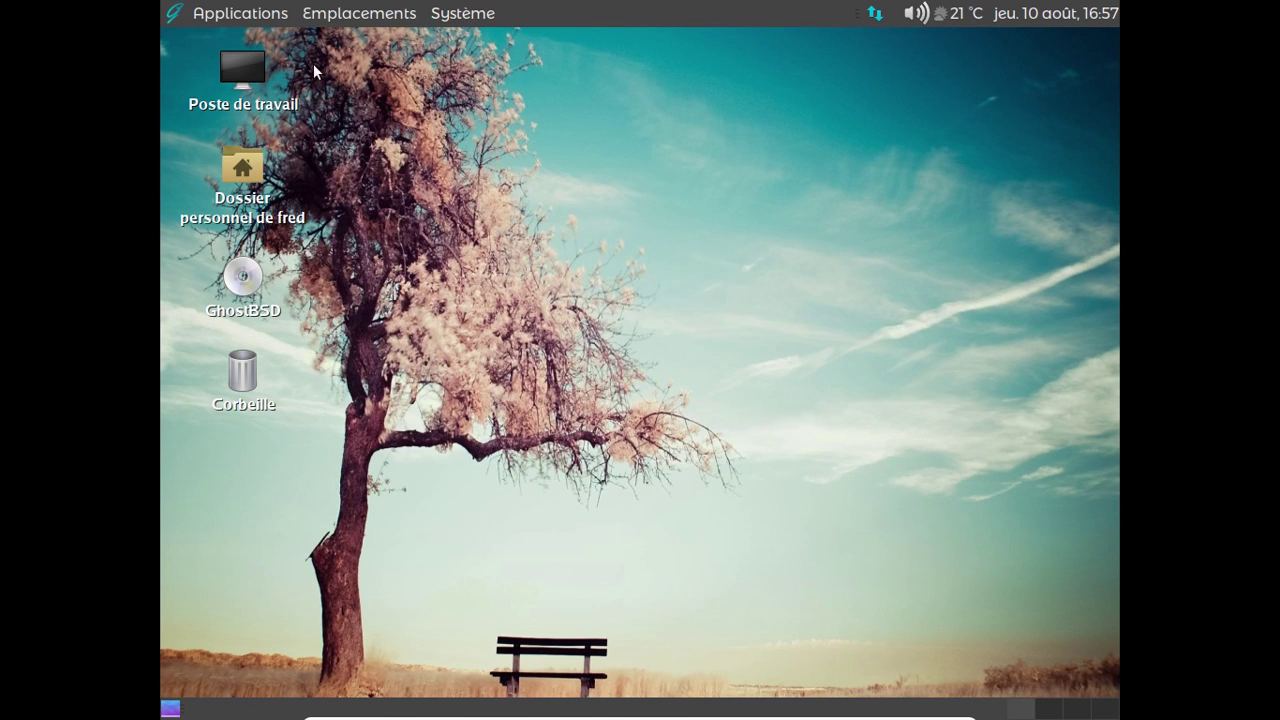
Step: Open a MATE terminal and try to switch to the root account with su, submitting the root password
{"action": "left_click", "coordinate": [252, 16]}
{"action": "mouse_move", "coordinate": [277, 173]}
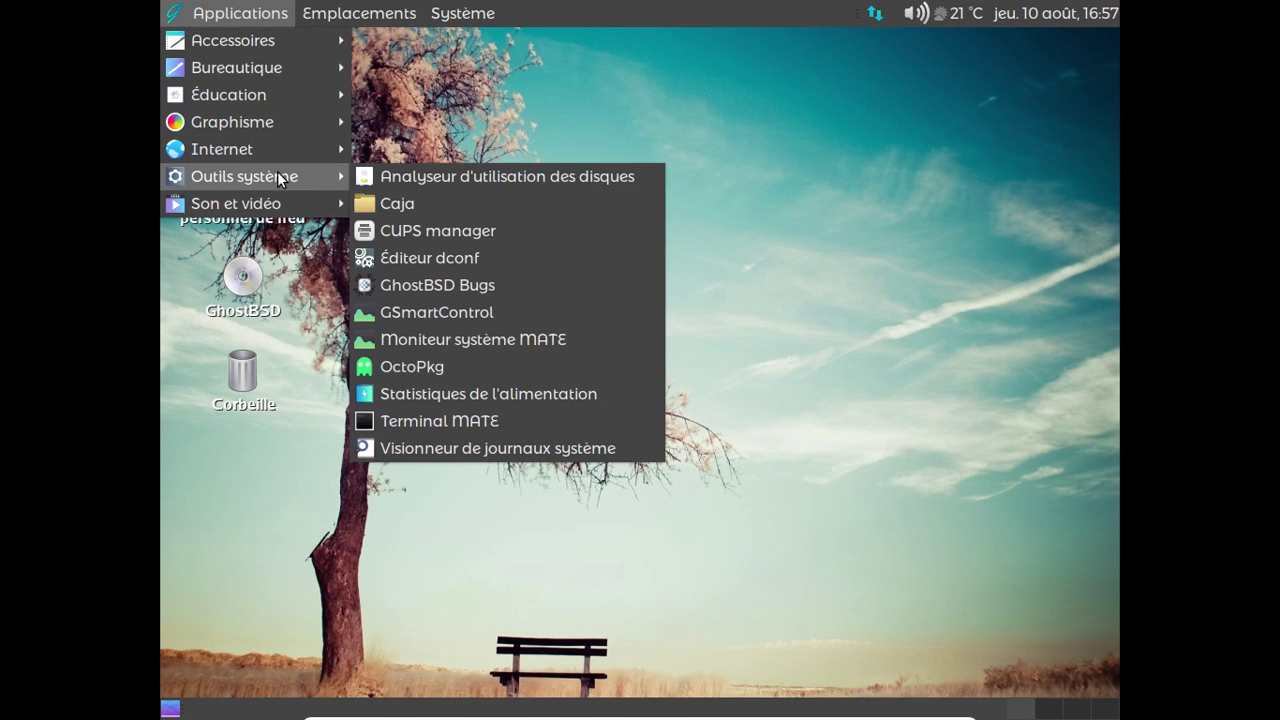
{"action": "left_click", "coordinate": [462, 421]}
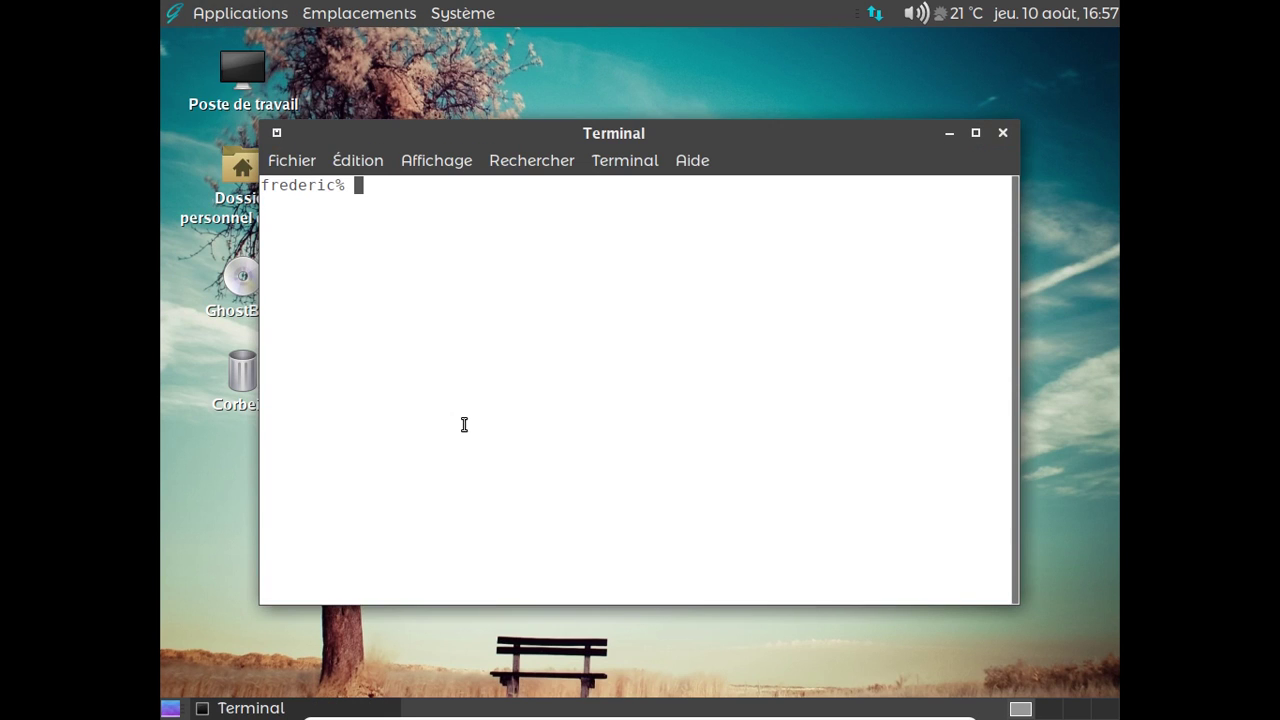
{"action": "type", "text": "su"}
{"action": "key", "text": "Return"}
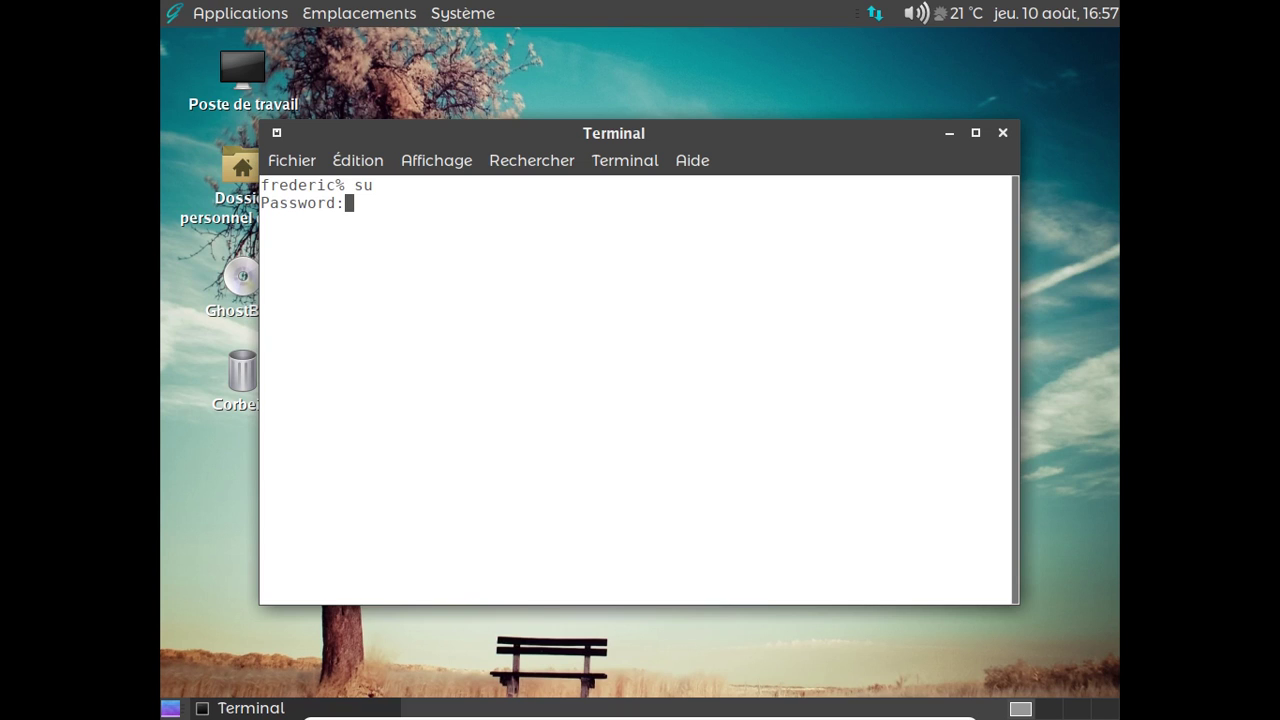
{"action": "key", "text": "Return"}
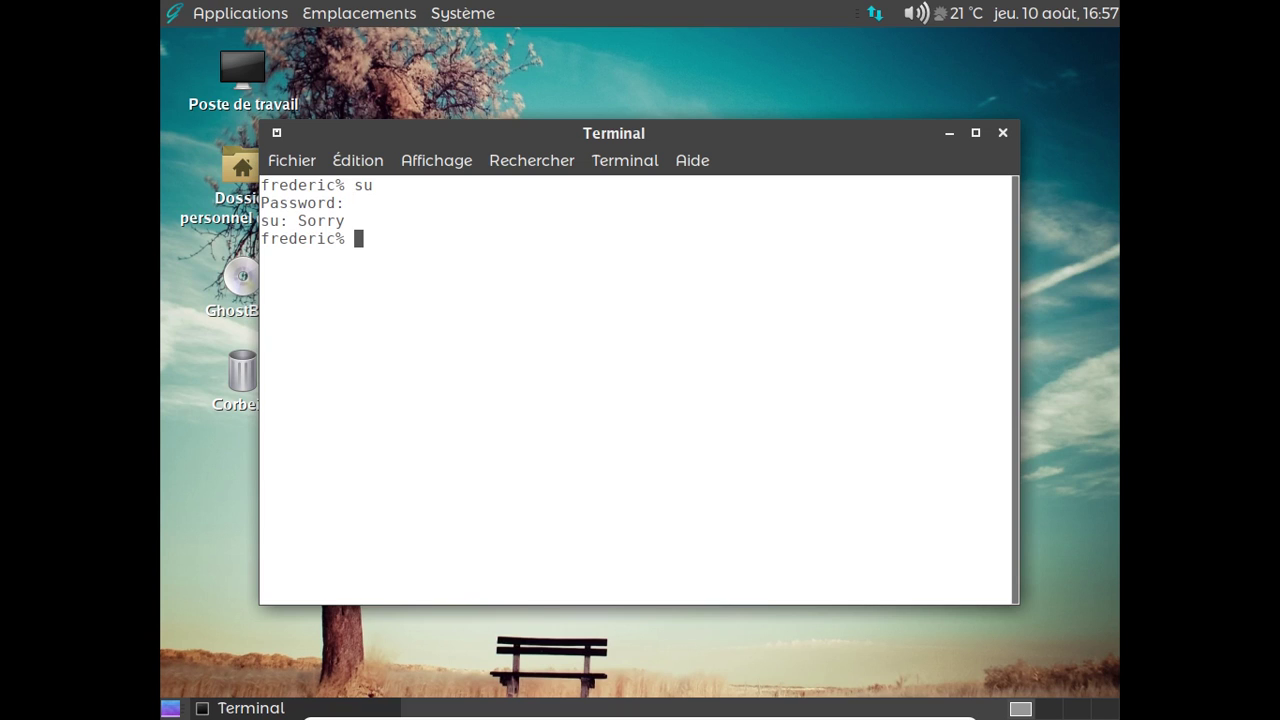
{"action": "key", "text": "ctrl+f"}
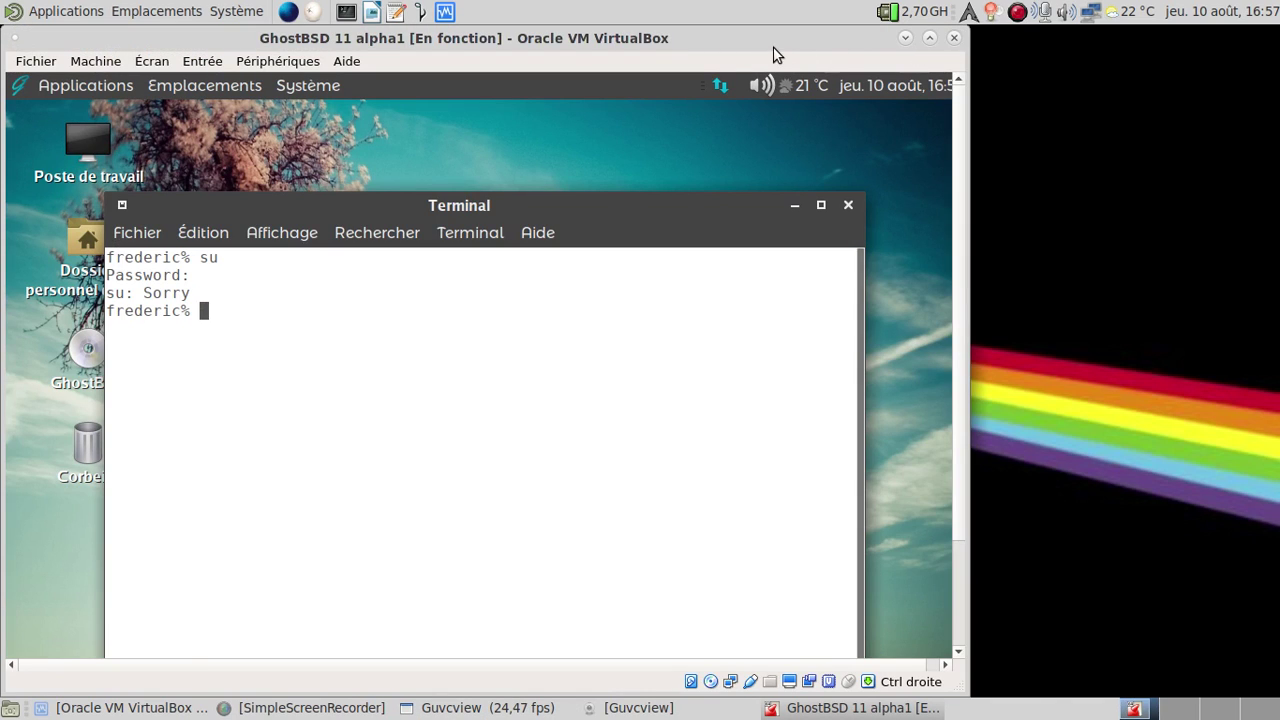
{"action": "left_click_drag", "start_coordinate": [773, 47], "coordinate": [1052, 57]}
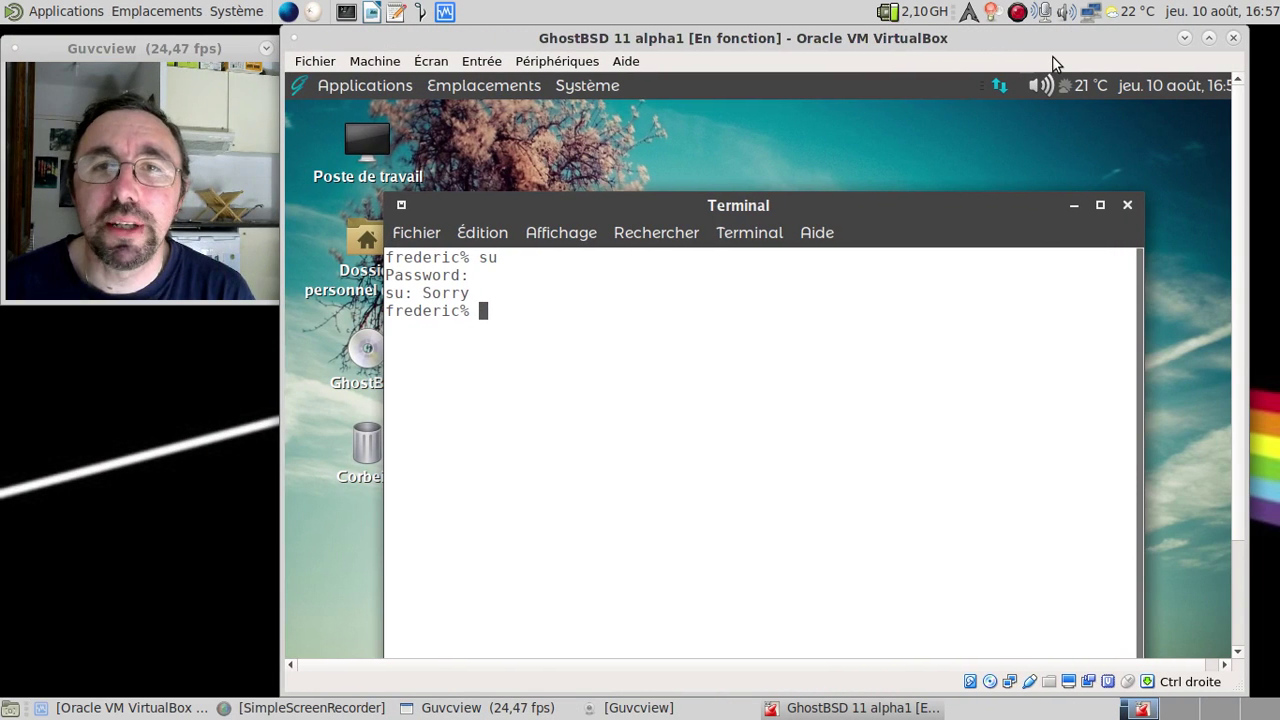
{"action": "right_click", "coordinate": [1018, 14]}
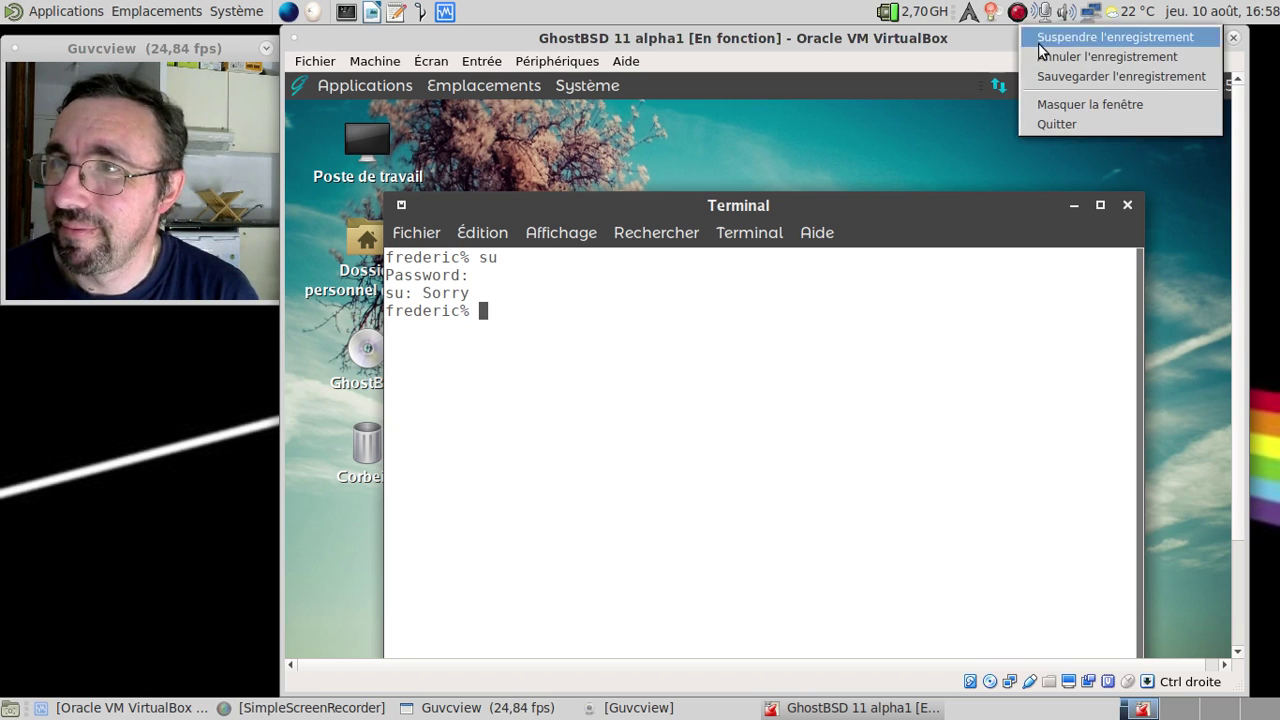
{"action": "left_click", "coordinate": [1068, 77]}
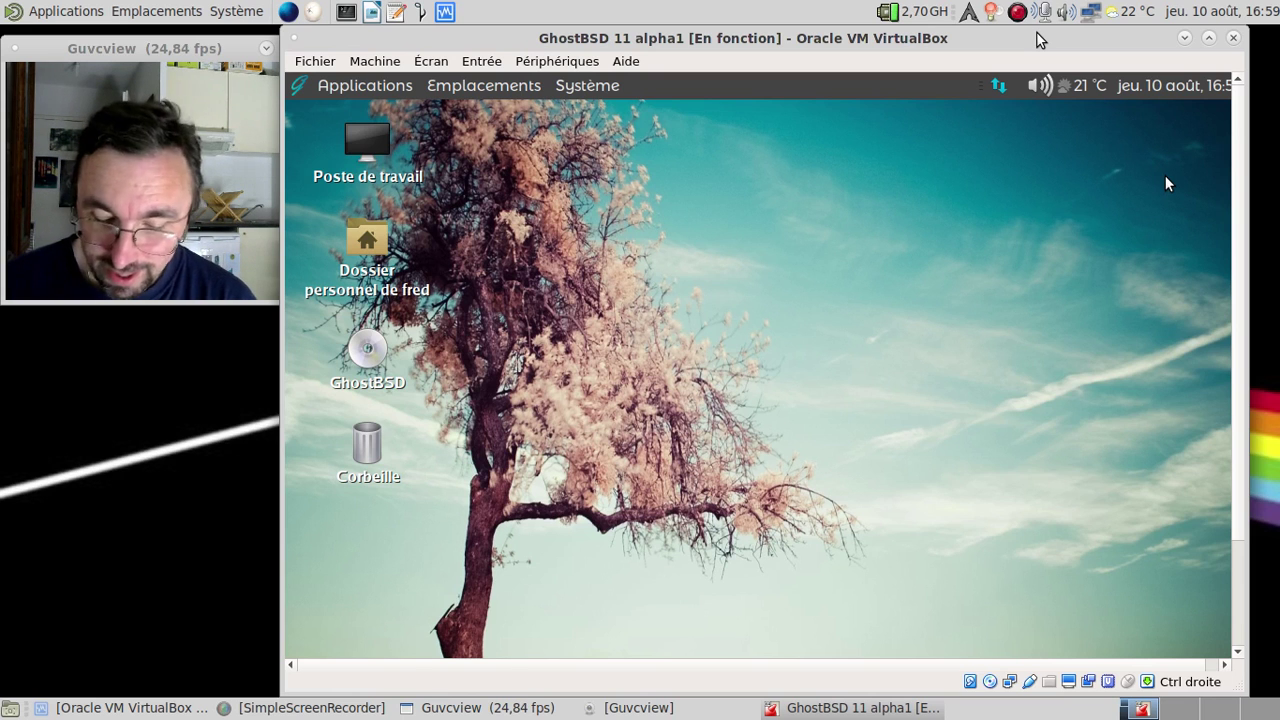
{"action": "key", "text": "ctrl+f"}
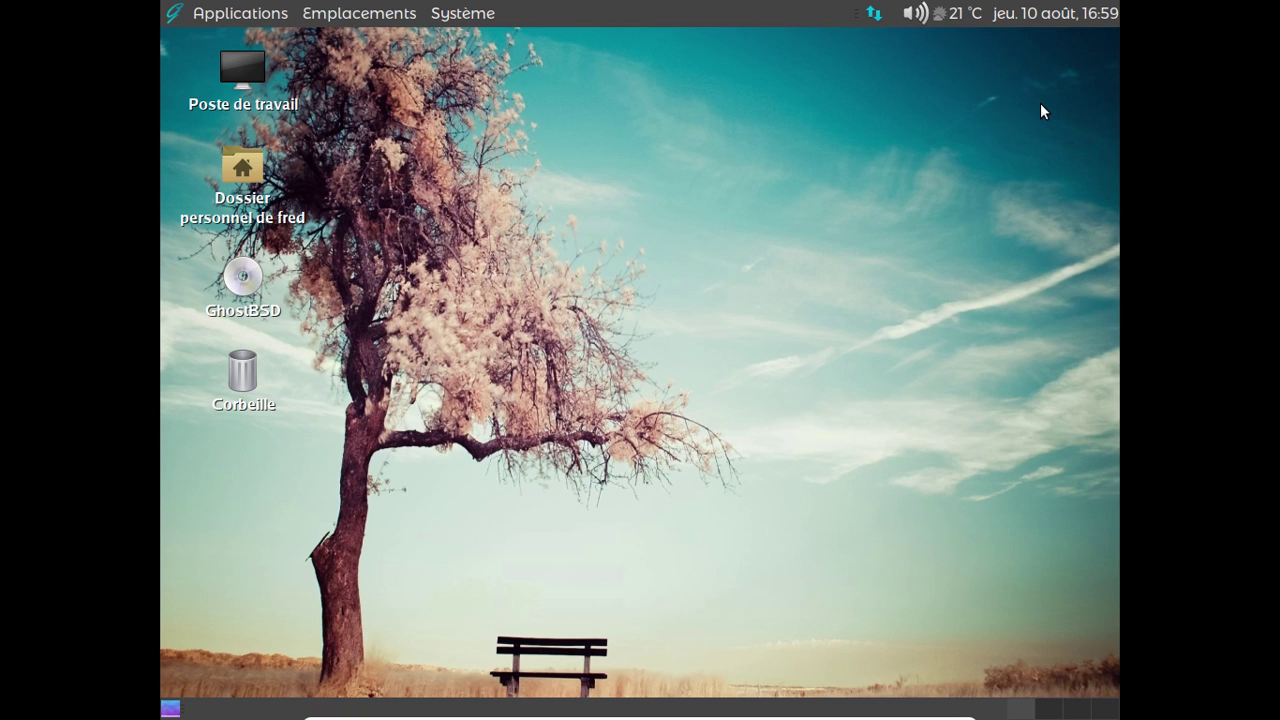
Step: Launch OctoPkg again and authorize its database synchronization by entering the administrator's password
{"action": "left_click", "coordinate": [410, 15]}
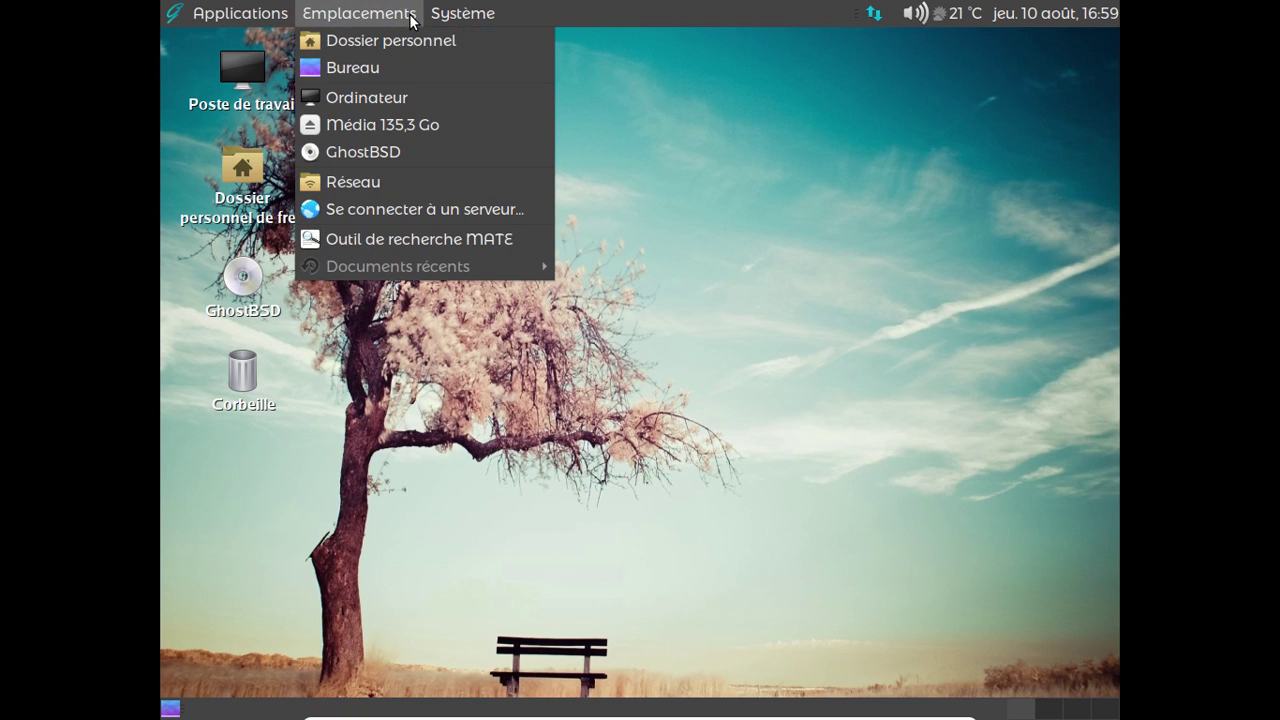
{"action": "mouse_move", "coordinate": [240, 13]}
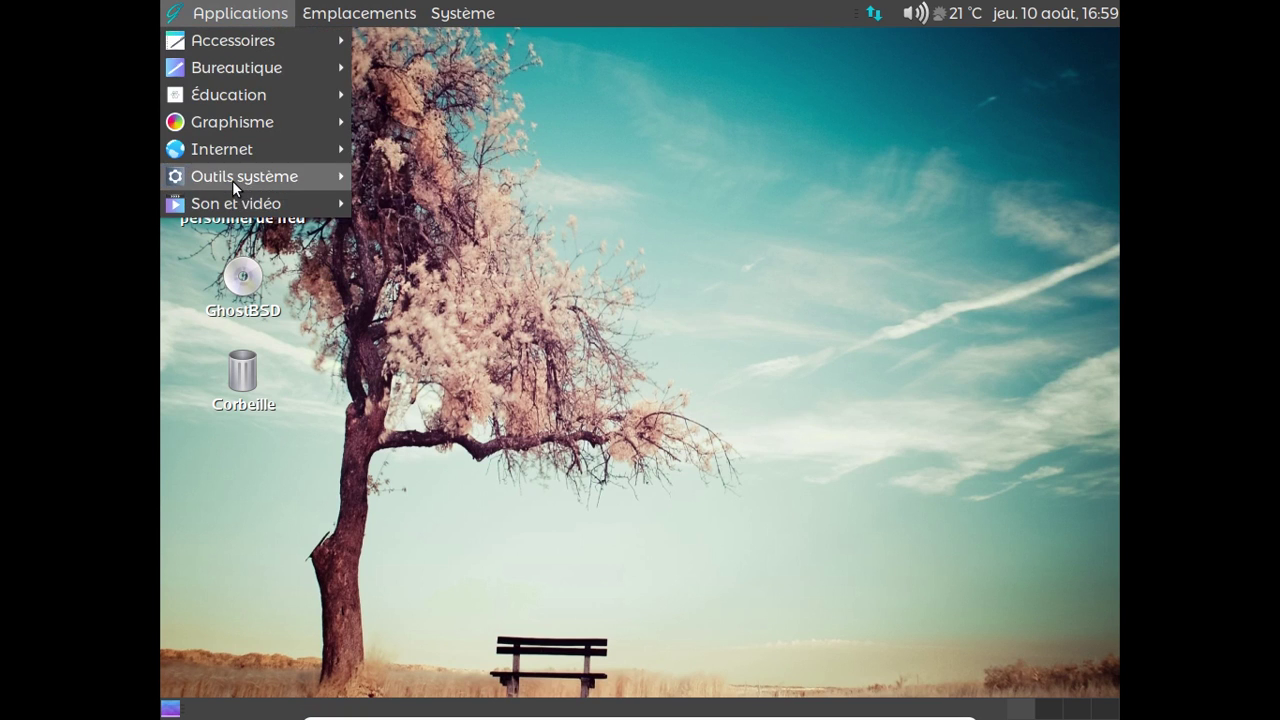
{"action": "mouse_move", "coordinate": [232, 178]}
{"action": "left_click", "coordinate": [471, 364]}
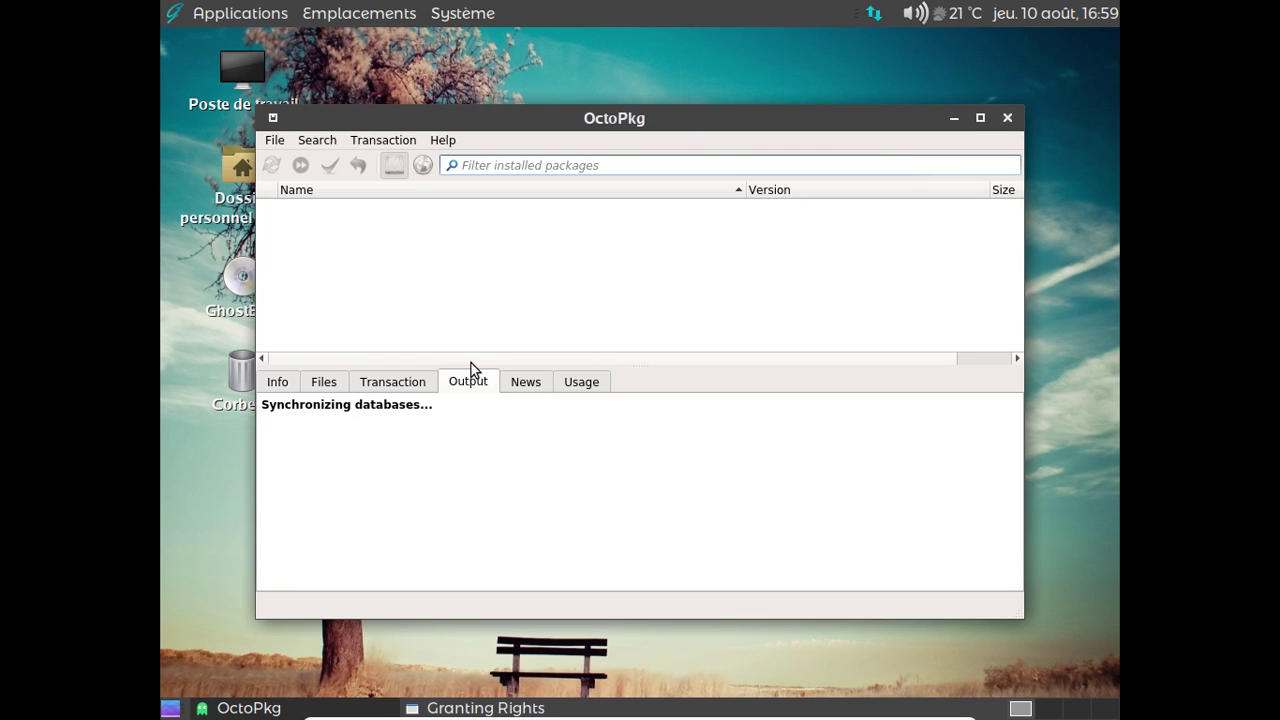
{"action": "type", "text": "********"}
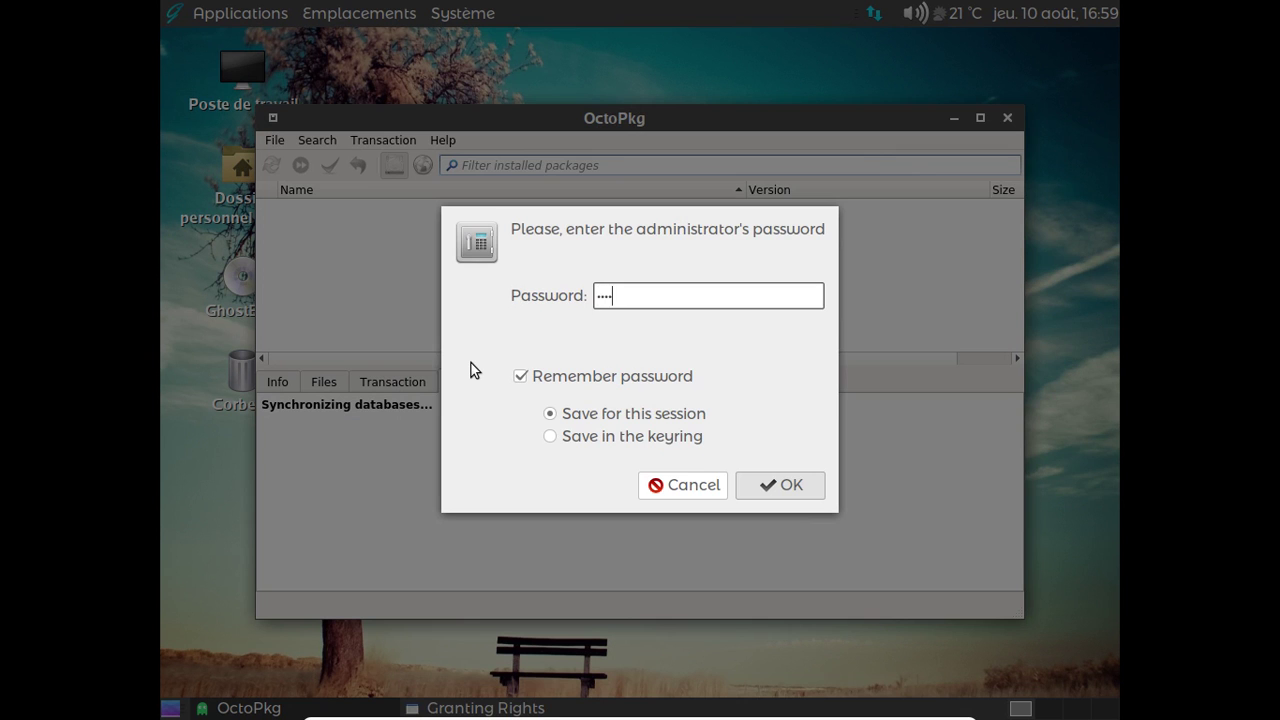
{"action": "key", "text": "Return"}
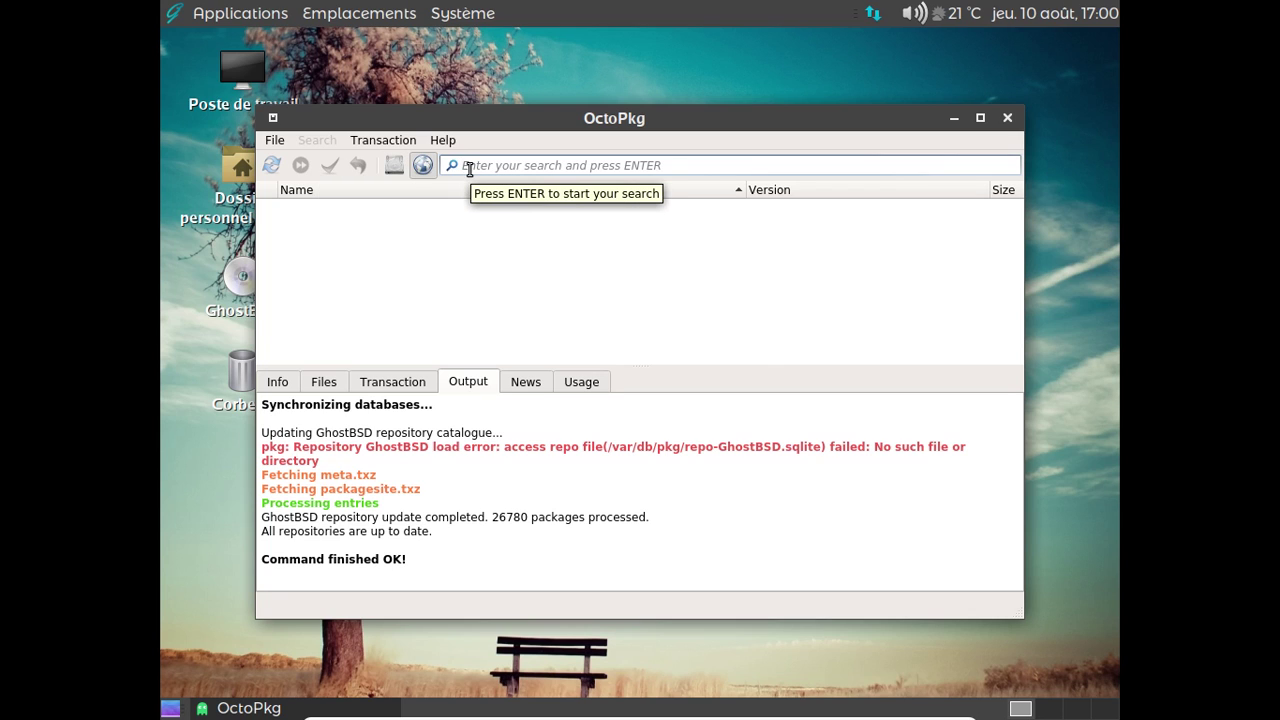
Step: Search the remote repository for libreoffice and mark the French language package fr-libreoffice for installation
{"action": "type", "text": "vlc"}
{"action": "key", "text": "BackSpace"}
{"action": "key", "text": "BackSpace"}
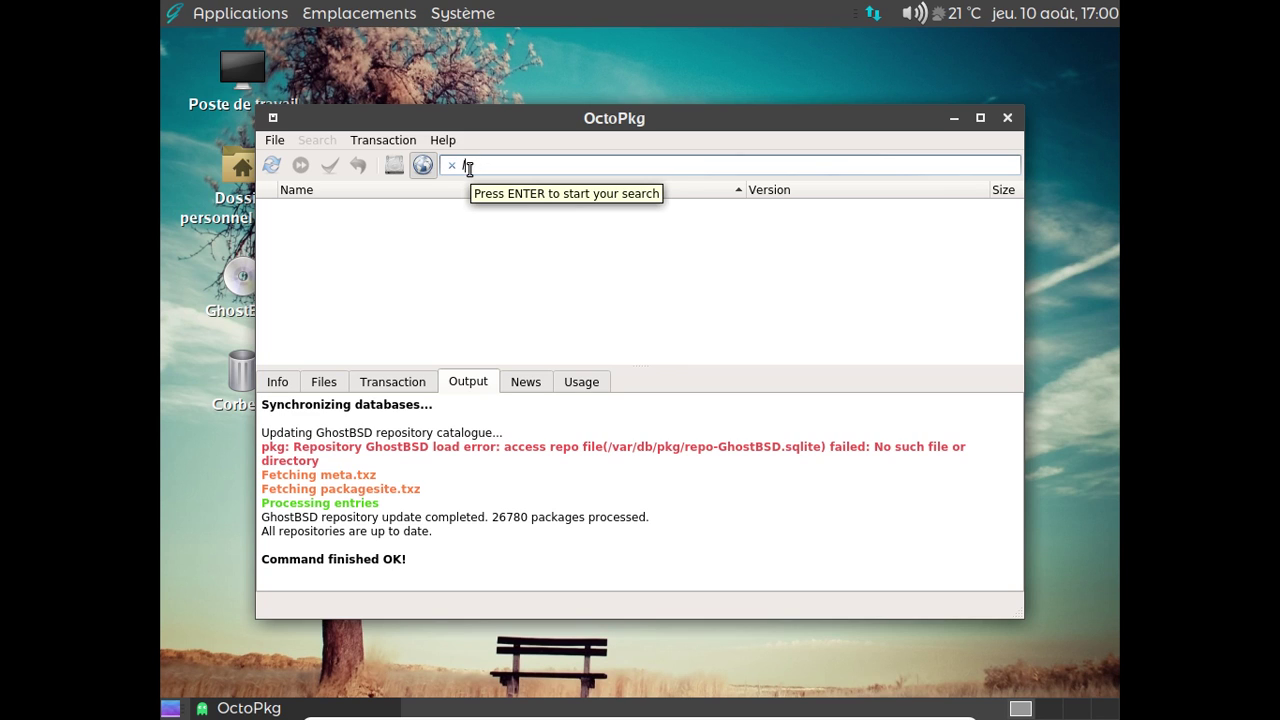
{"action": "type", "text": "ibreoffice"}
{"action": "key", "text": "Return"}
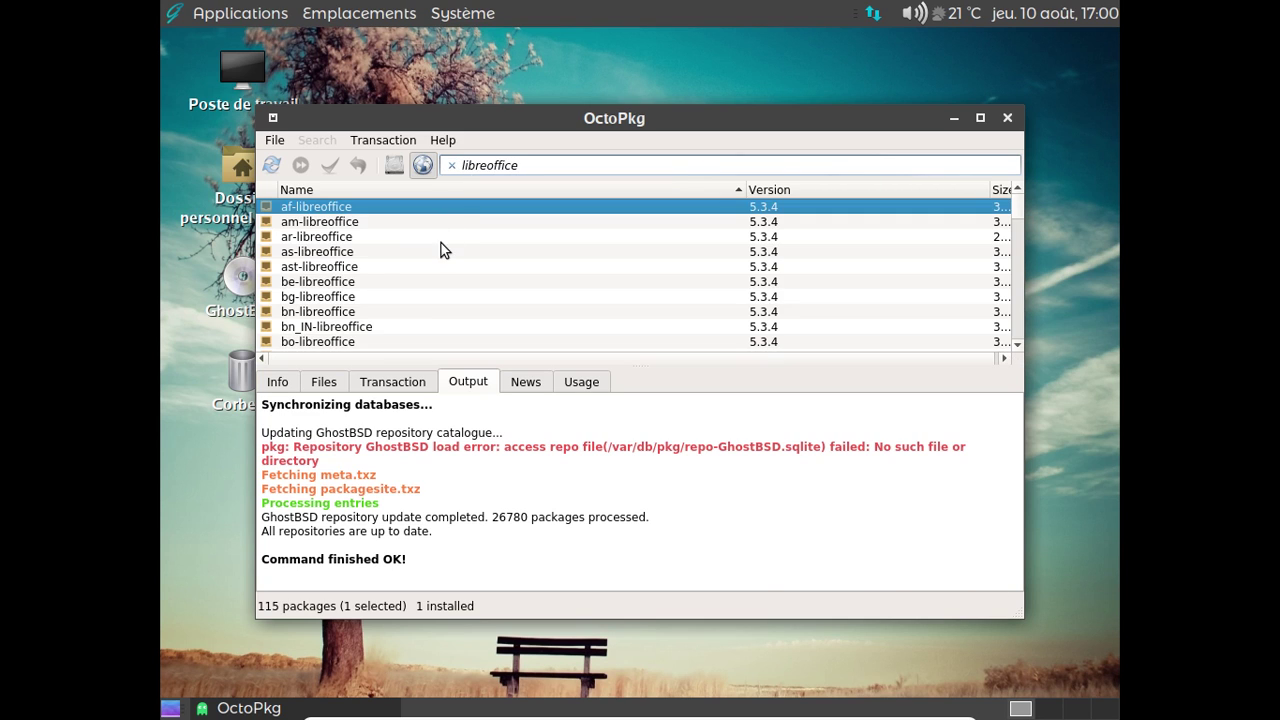
{"action": "scroll", "coordinate": [441, 243], "scroll_direction": "down", "scroll_amount": 9}
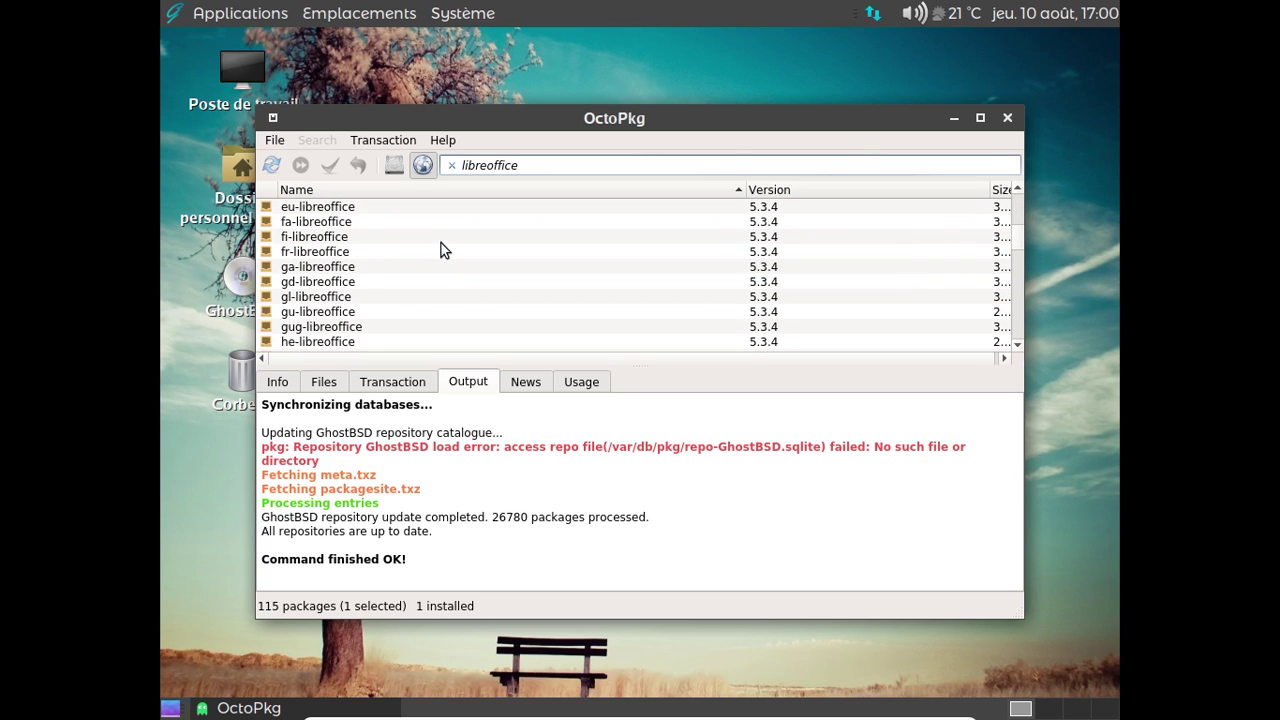
{"action": "left_click", "coordinate": [366, 251]}
{"action": "right_click", "coordinate": [381, 257]}
{"action": "left_click", "coordinate": [384, 265]}
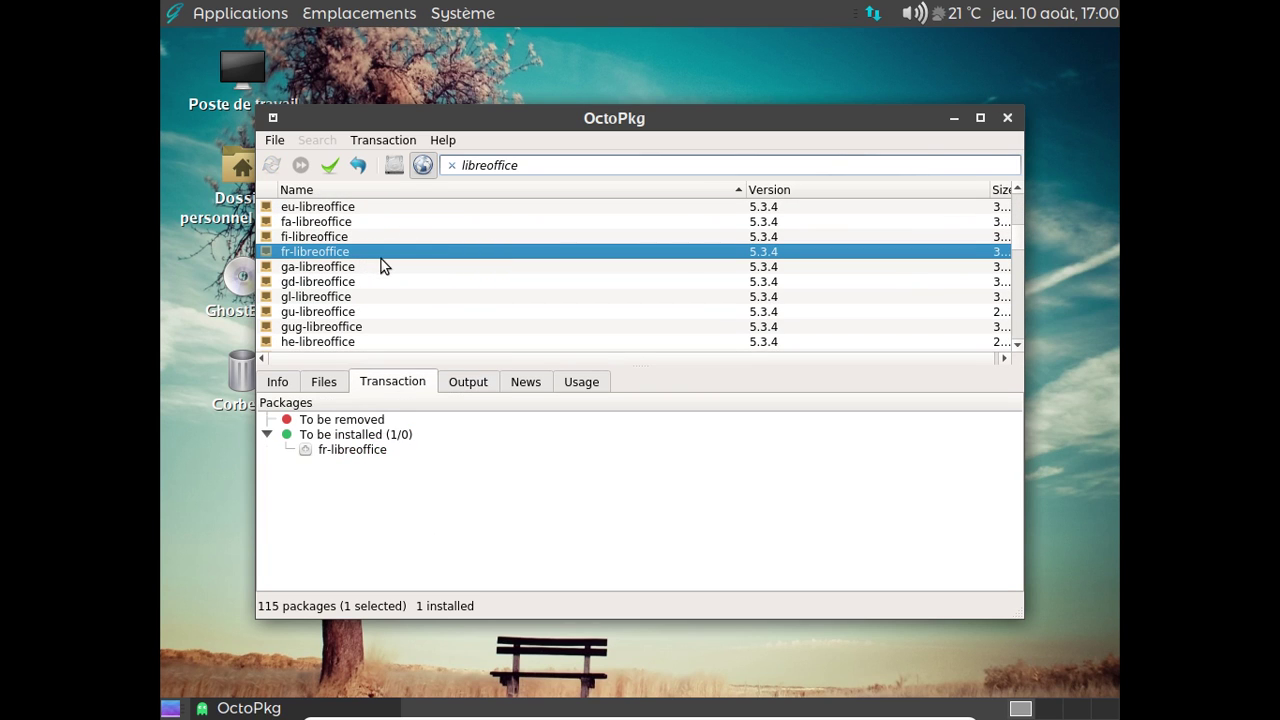
Step: Search the remote packages for firefox and for thunderbird to check their language packs
{"action": "double_click", "coordinate": [558, 164]}
{"action": "type", "text": "firefox"}
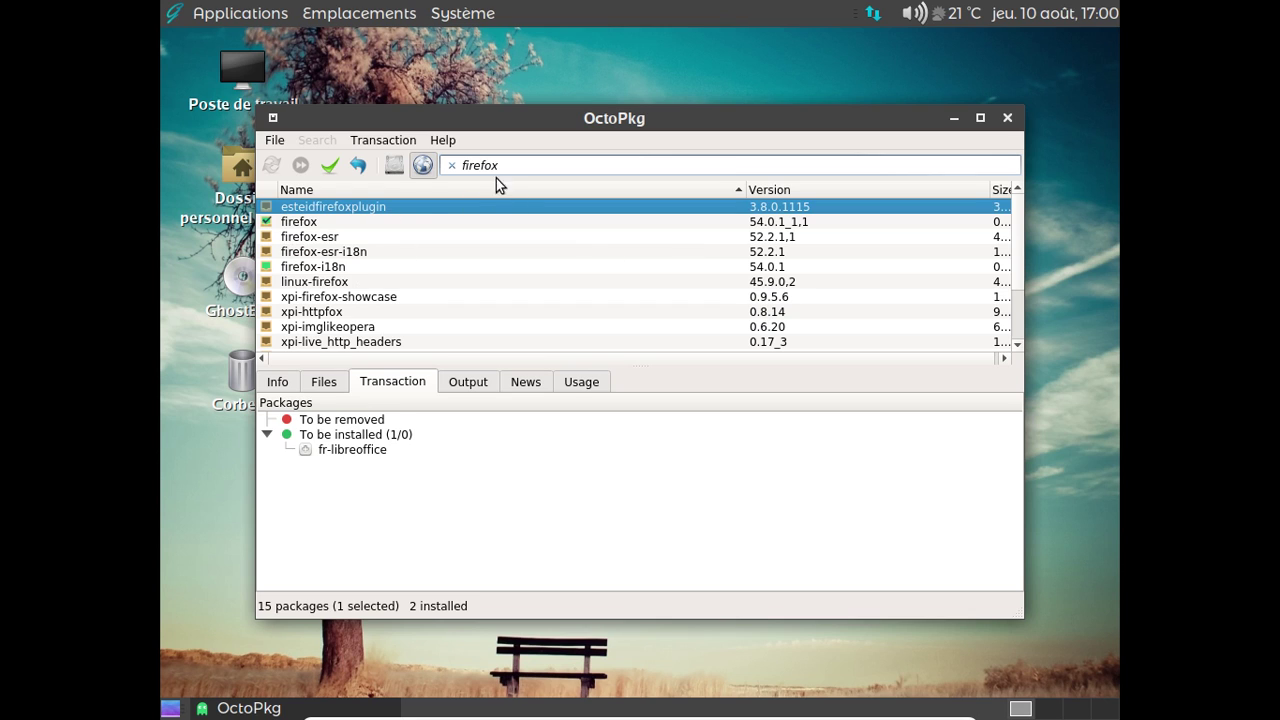
{"action": "double_click", "coordinate": [450, 170]}
{"action": "type", "text": "thunderbird"}
{"action": "key", "text": "Return"}
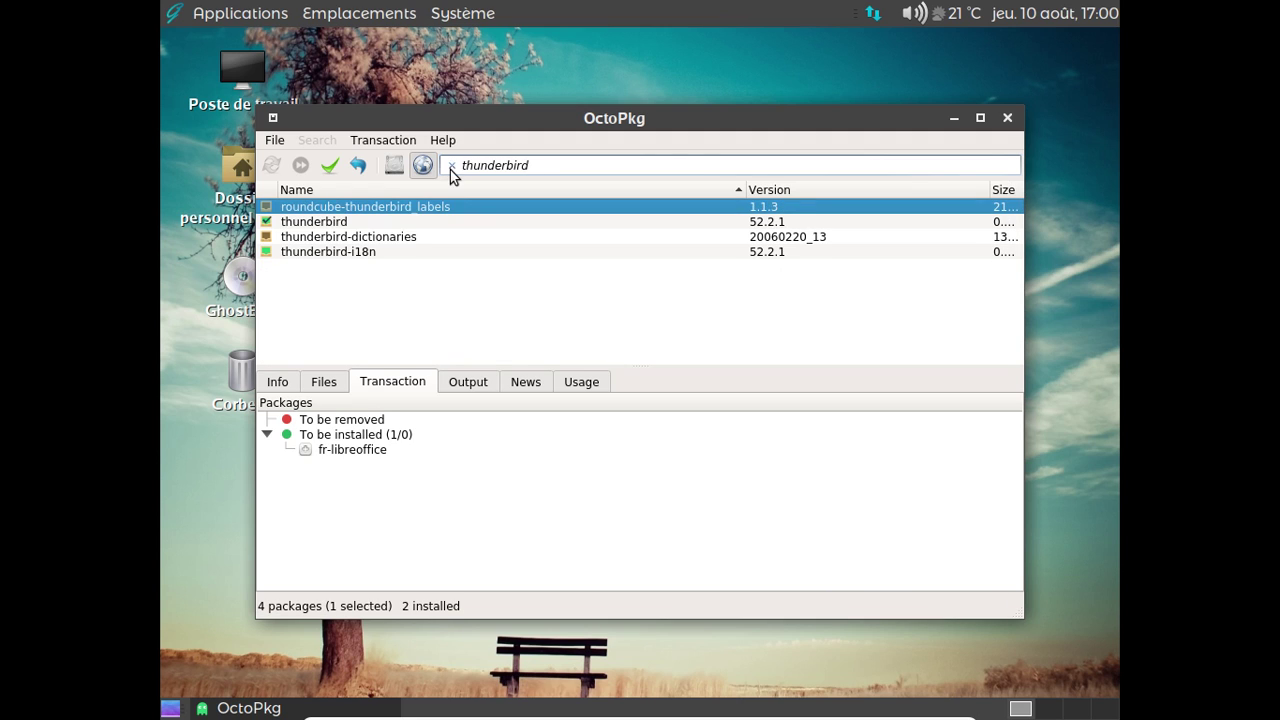
Step: Apply the pending fr-libreoffice installation, confirm the download and rights request, and move the OctoPkg window aside
{"action": "left_click", "coordinate": [336, 166]}
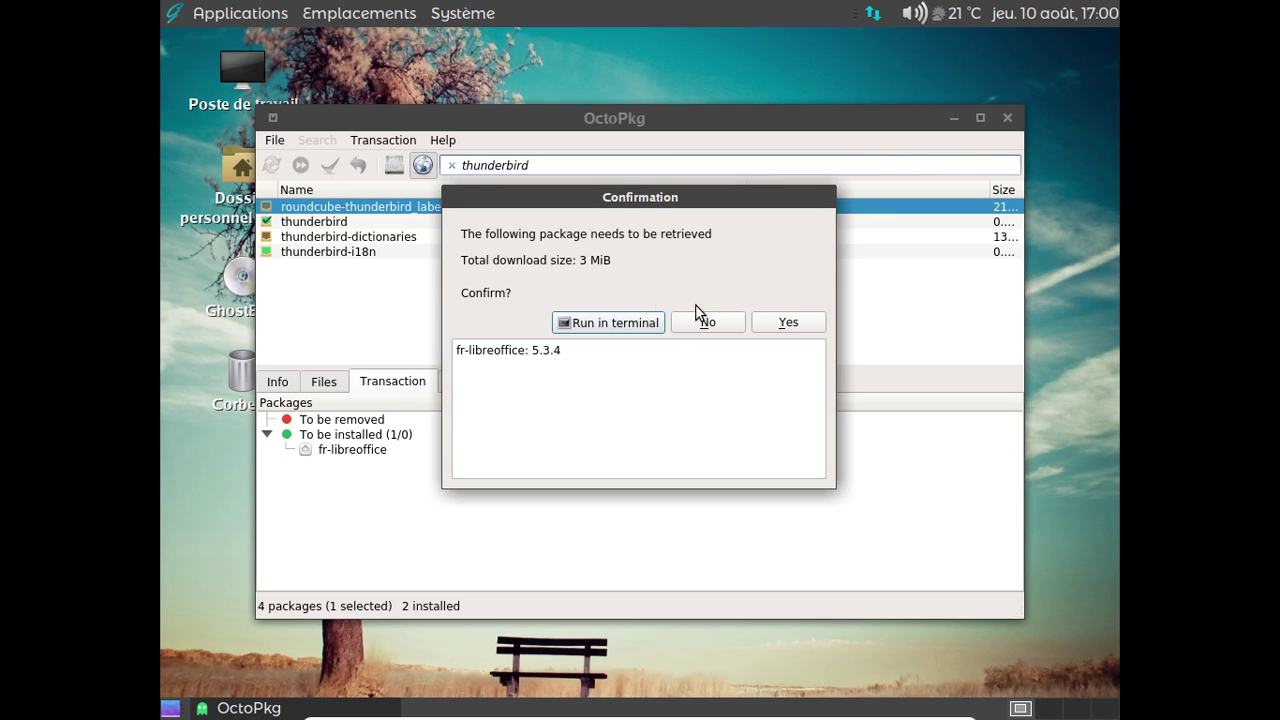
{"action": "left_click", "coordinate": [791, 325]}
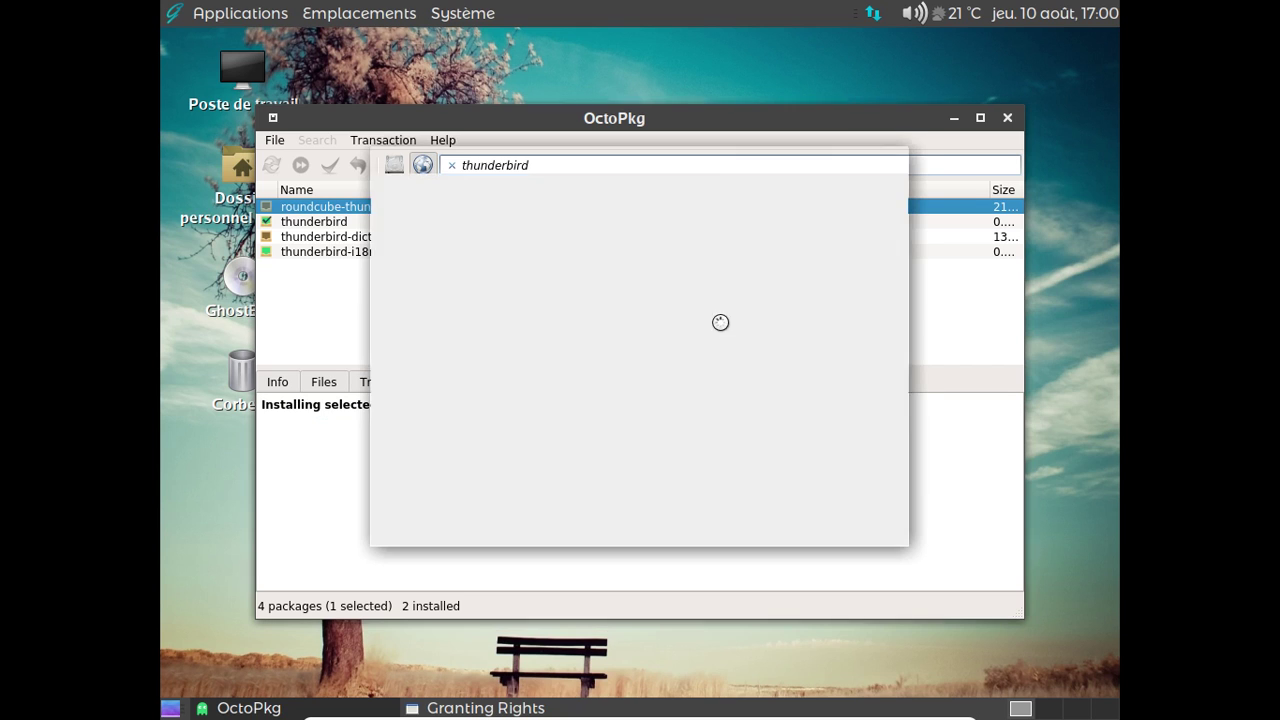
{"action": "left_click", "coordinate": [869, 518]}
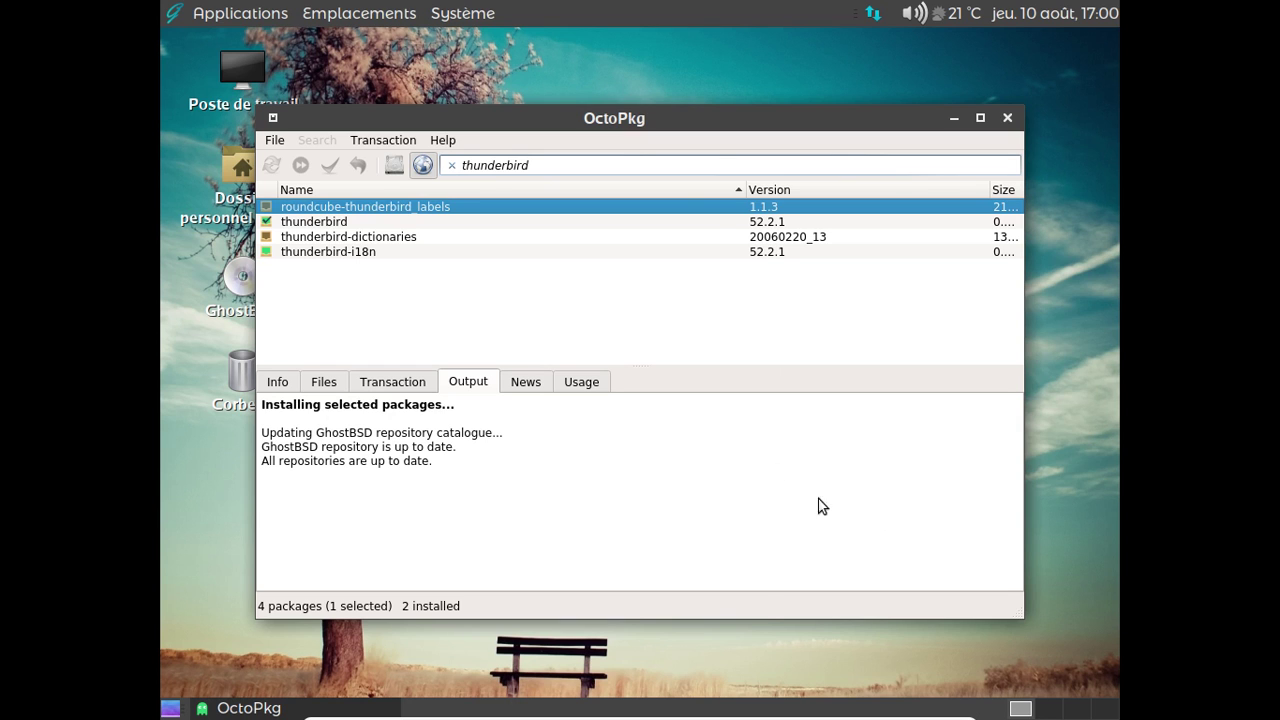
{"action": "left_click", "coordinate": [446, 141]}
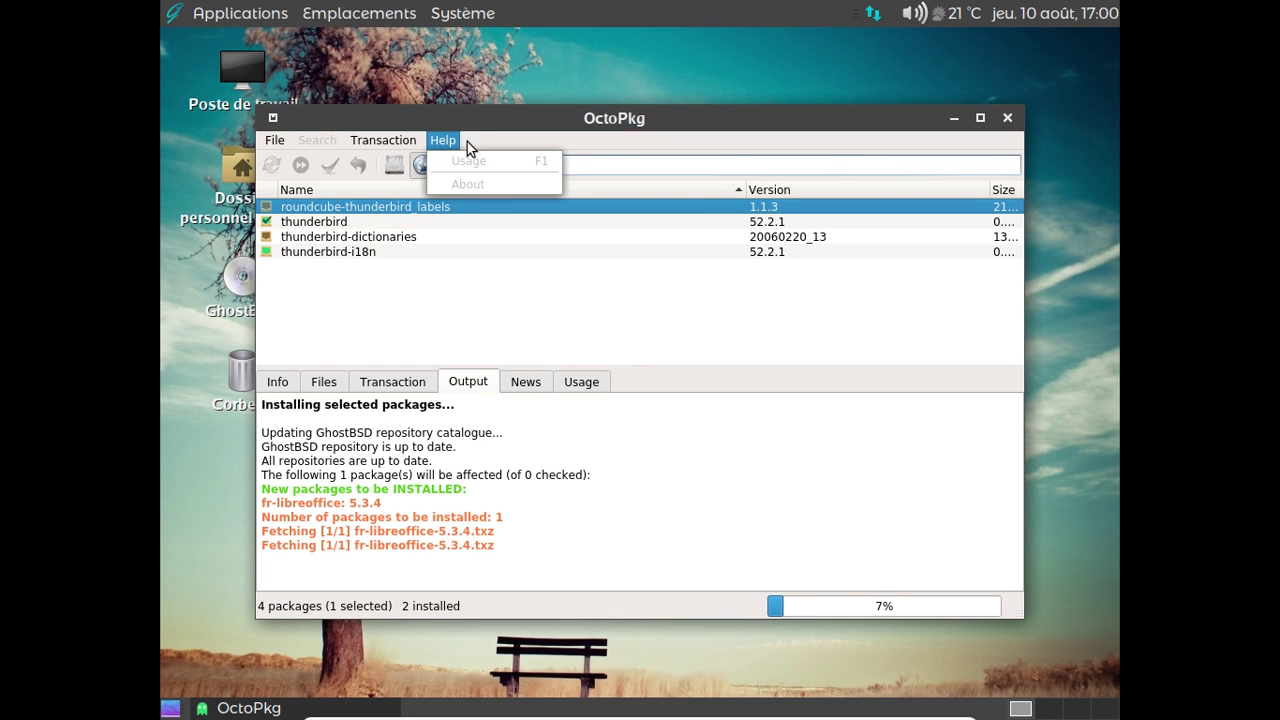
{"action": "left_click", "coordinate": [474, 149]}
{"action": "left_click_drag", "start_coordinate": [640, 126], "coordinate": [724, 48]}
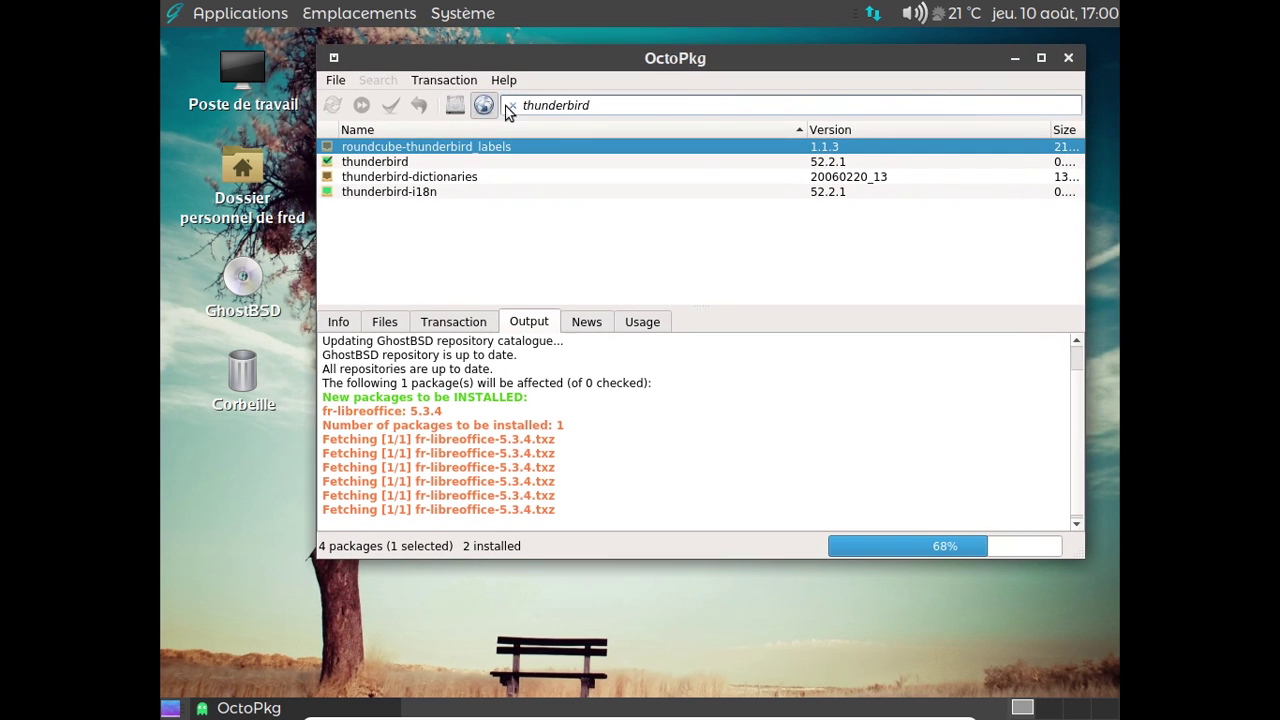
{"action": "left_click", "coordinate": [245, 14]}
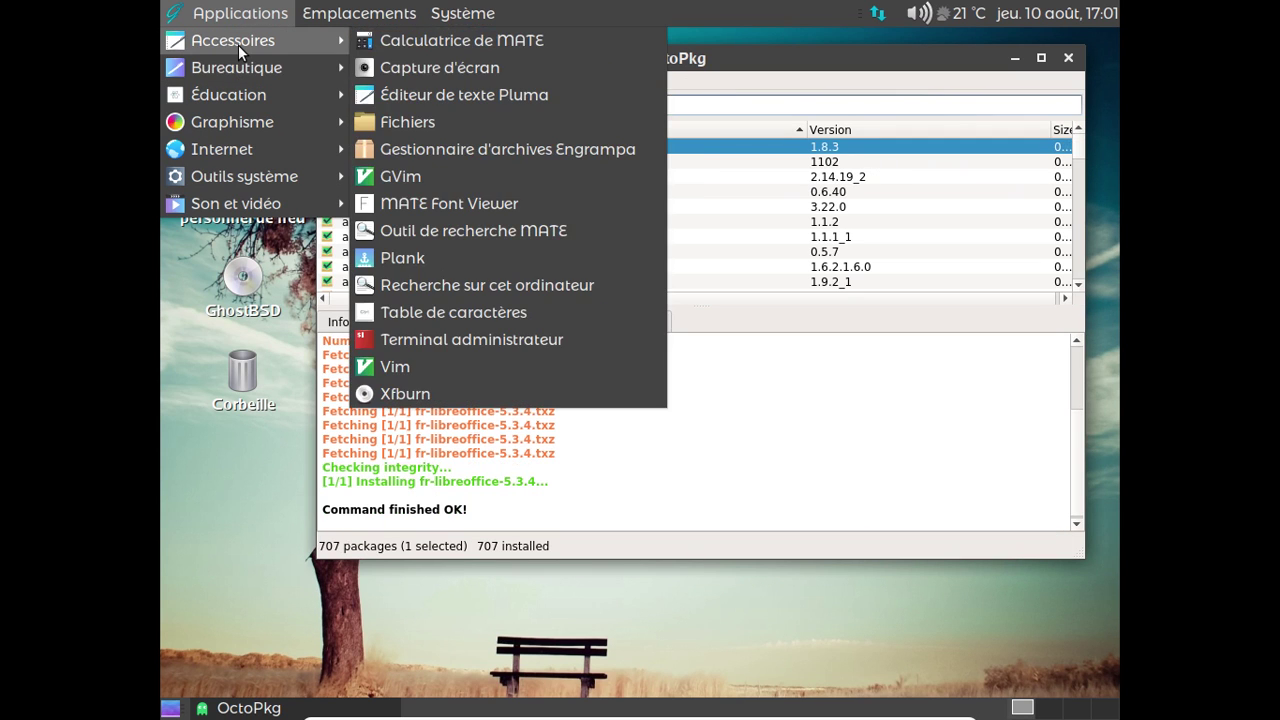
{"action": "left_click", "coordinate": [240, 13]}
{"action": "left_click", "coordinate": [218, 16]}
{"action": "mouse_move", "coordinate": [245, 40]}
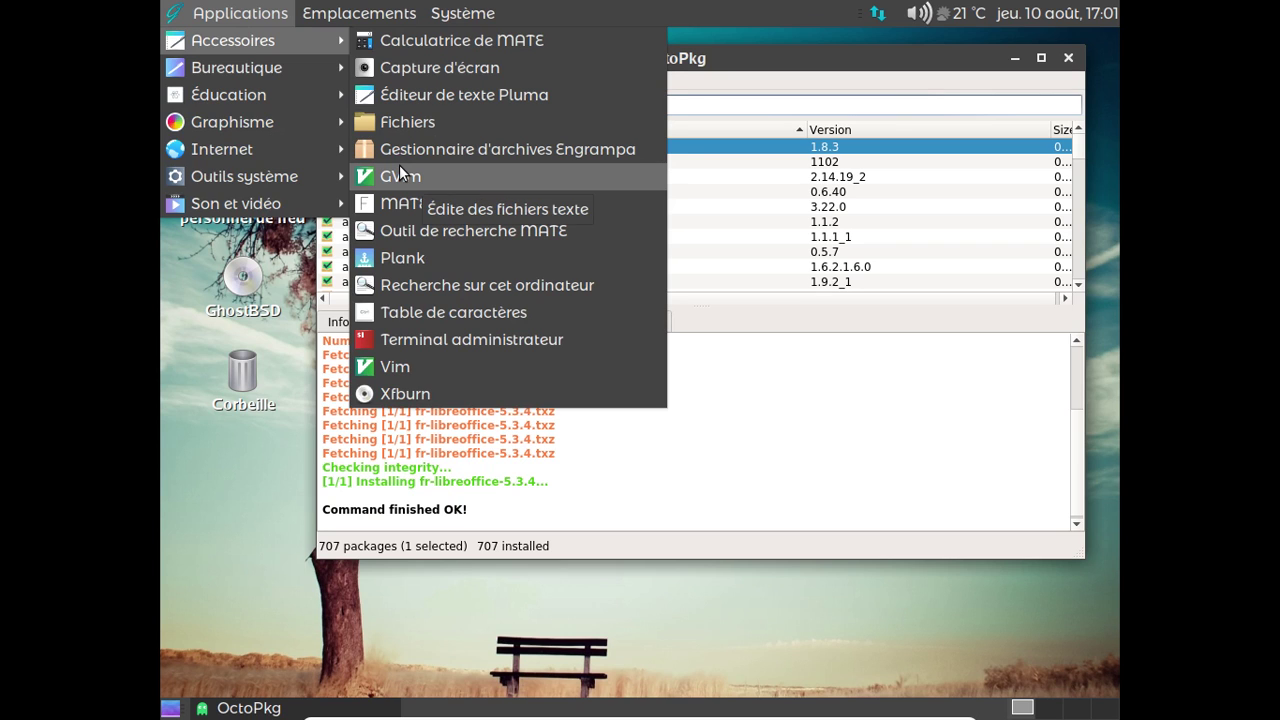
{"action": "mouse_move", "coordinate": [267, 124]}
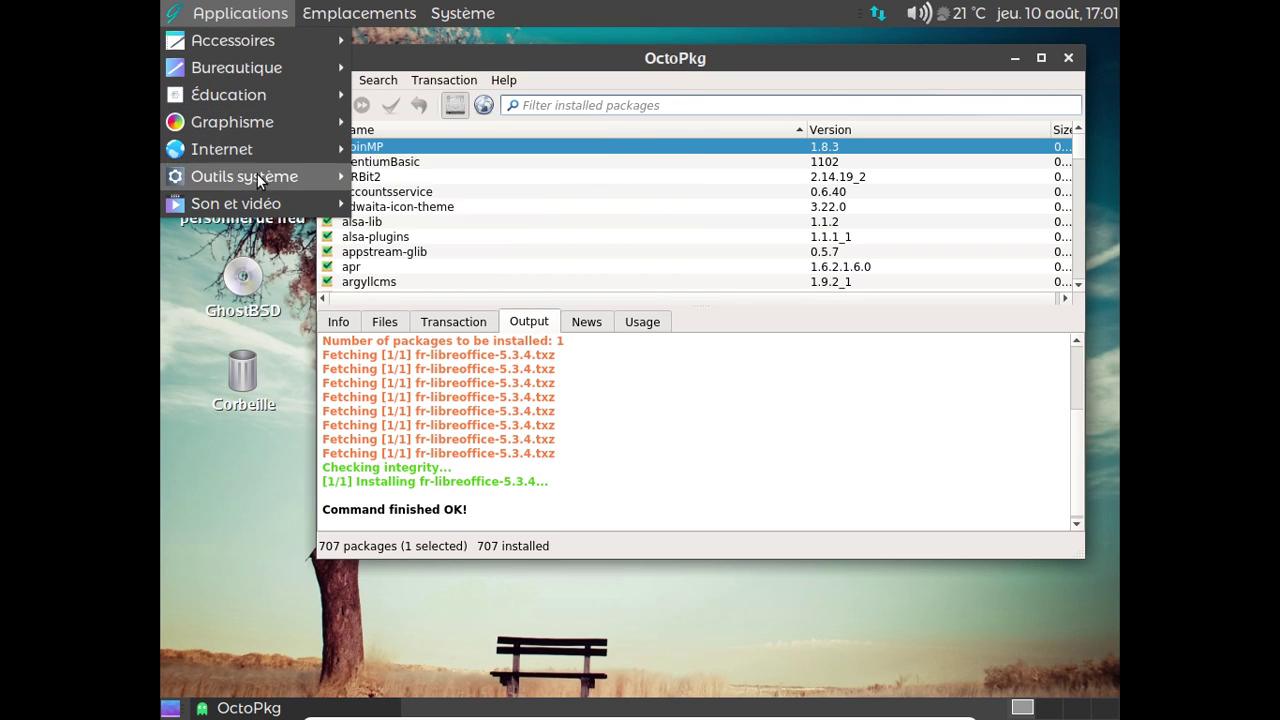
{"action": "mouse_move", "coordinate": [257, 176]}
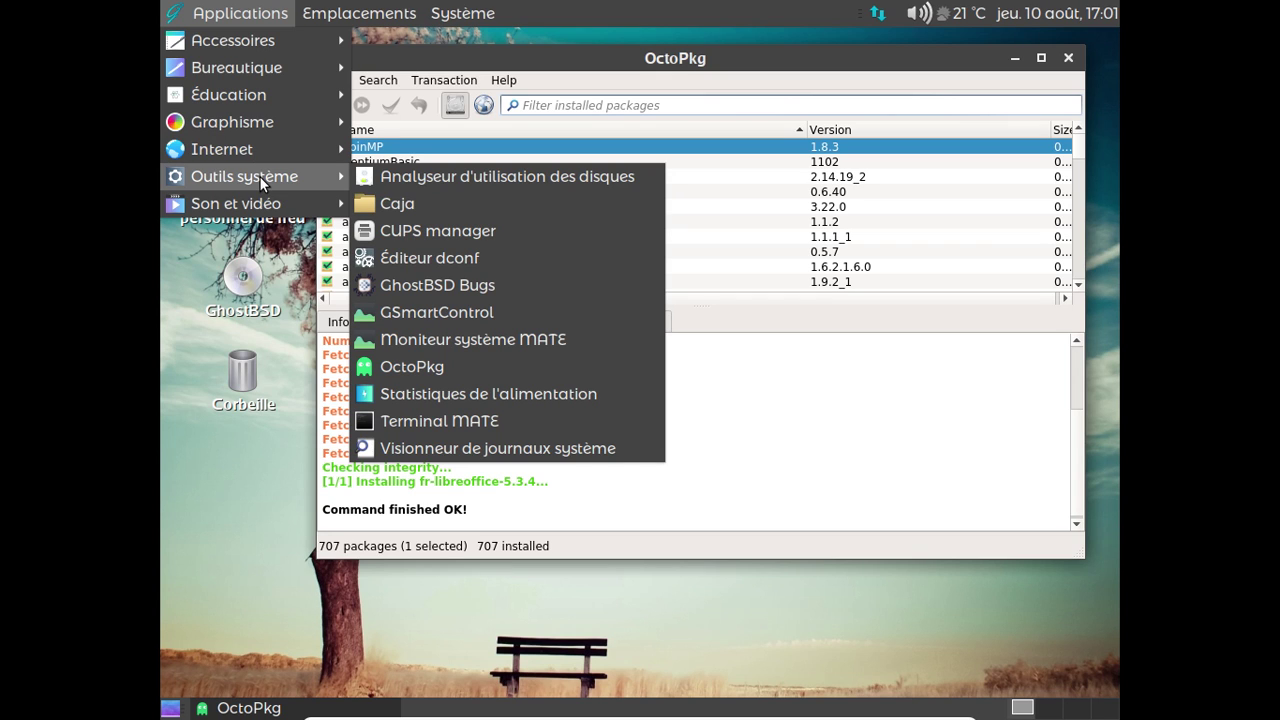
{"action": "left_click", "coordinate": [572, 62]}
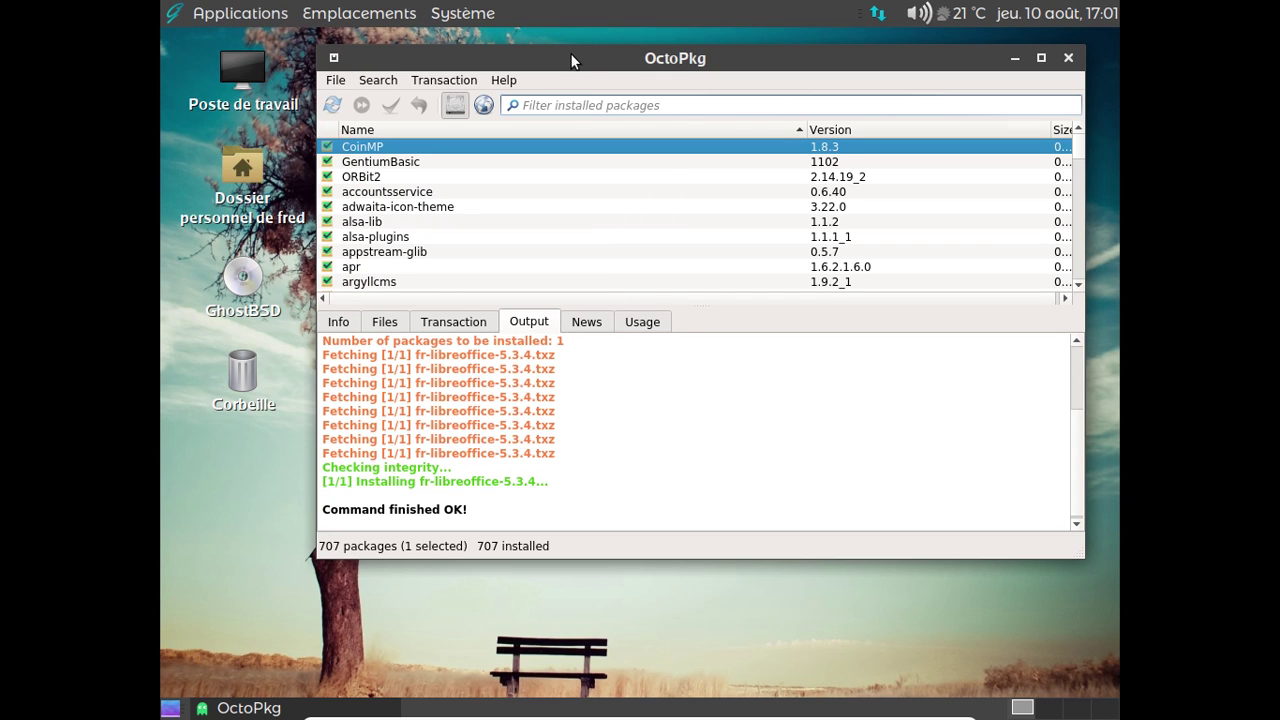
Step: Launch LibreOffice Writer to check its interface language, minimize OctoPkg, and close Writer
{"action": "left_click", "coordinate": [205, 14]}
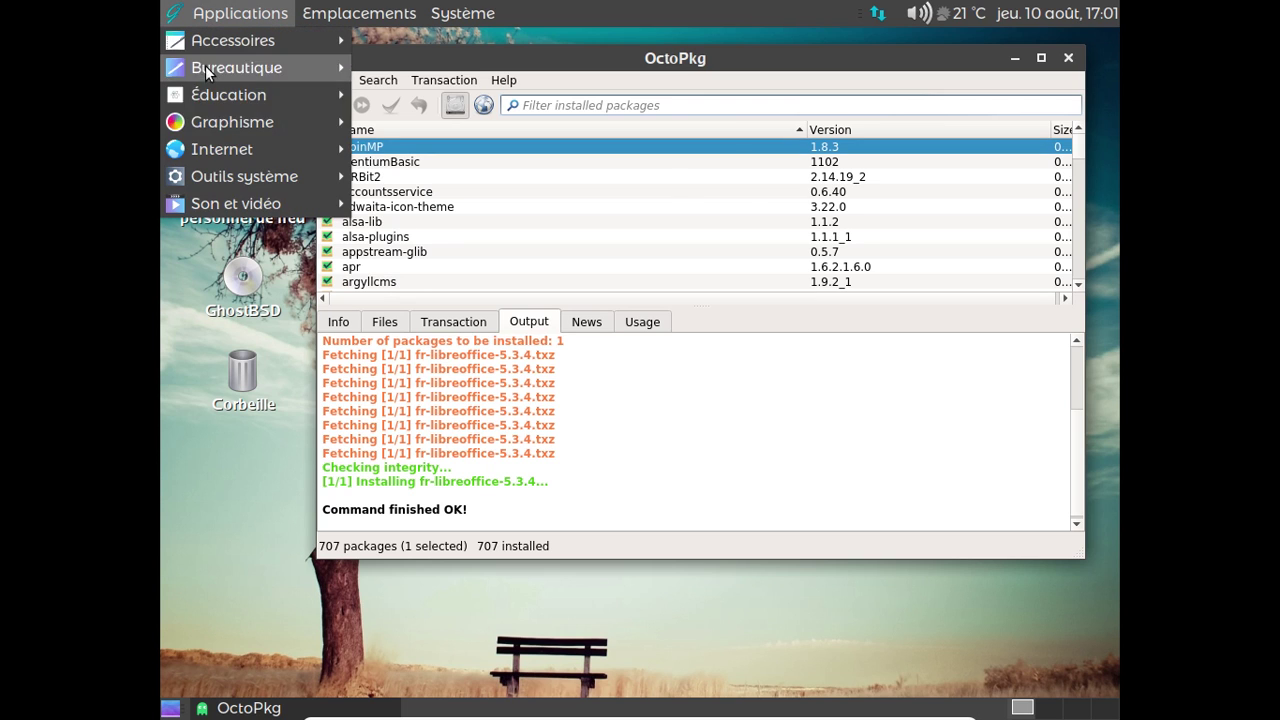
{"action": "mouse_move", "coordinate": [253, 148]}
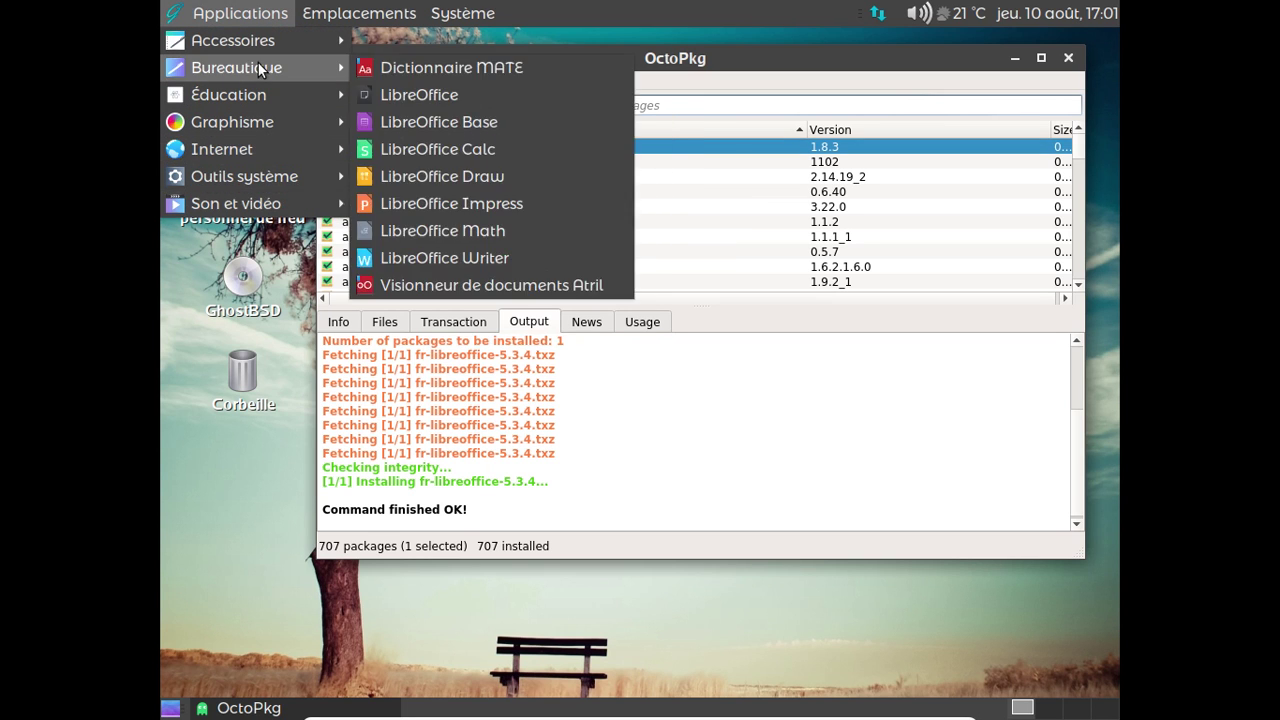
{"action": "mouse_move", "coordinate": [265, 68]}
{"action": "left_click", "coordinate": [510, 258]}
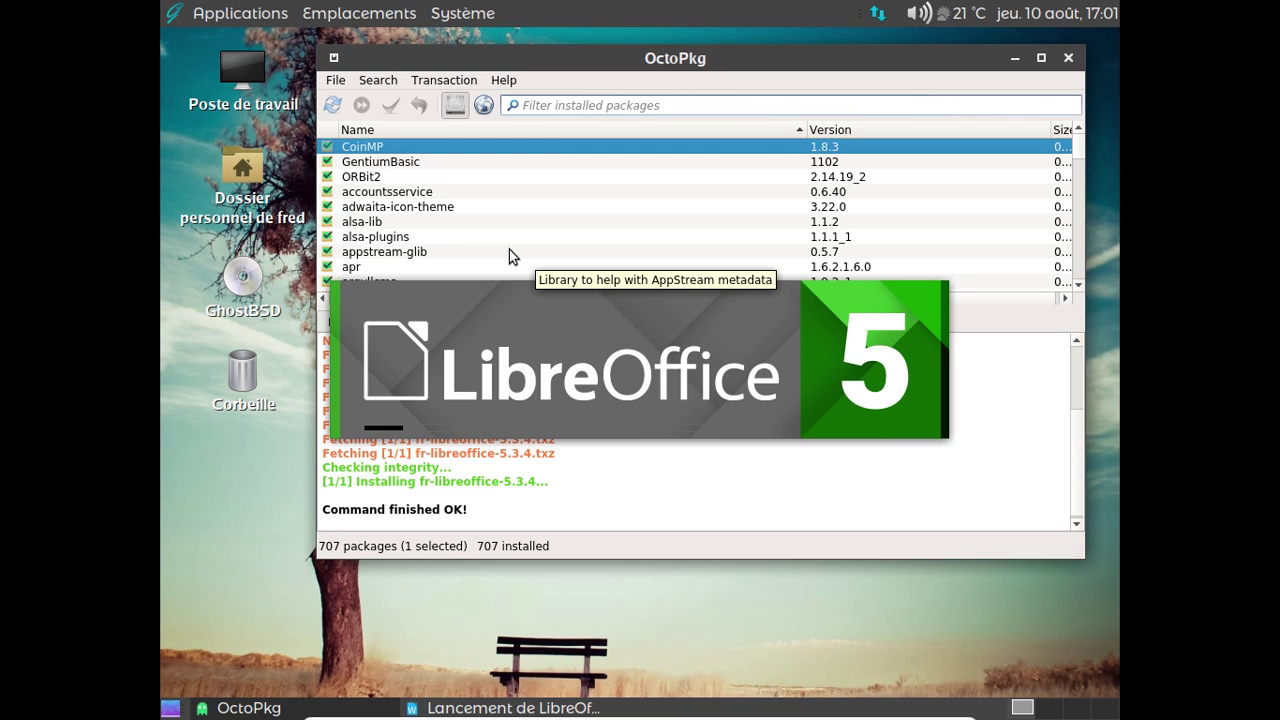
{"action": "left_click", "coordinate": [1017, 63]}
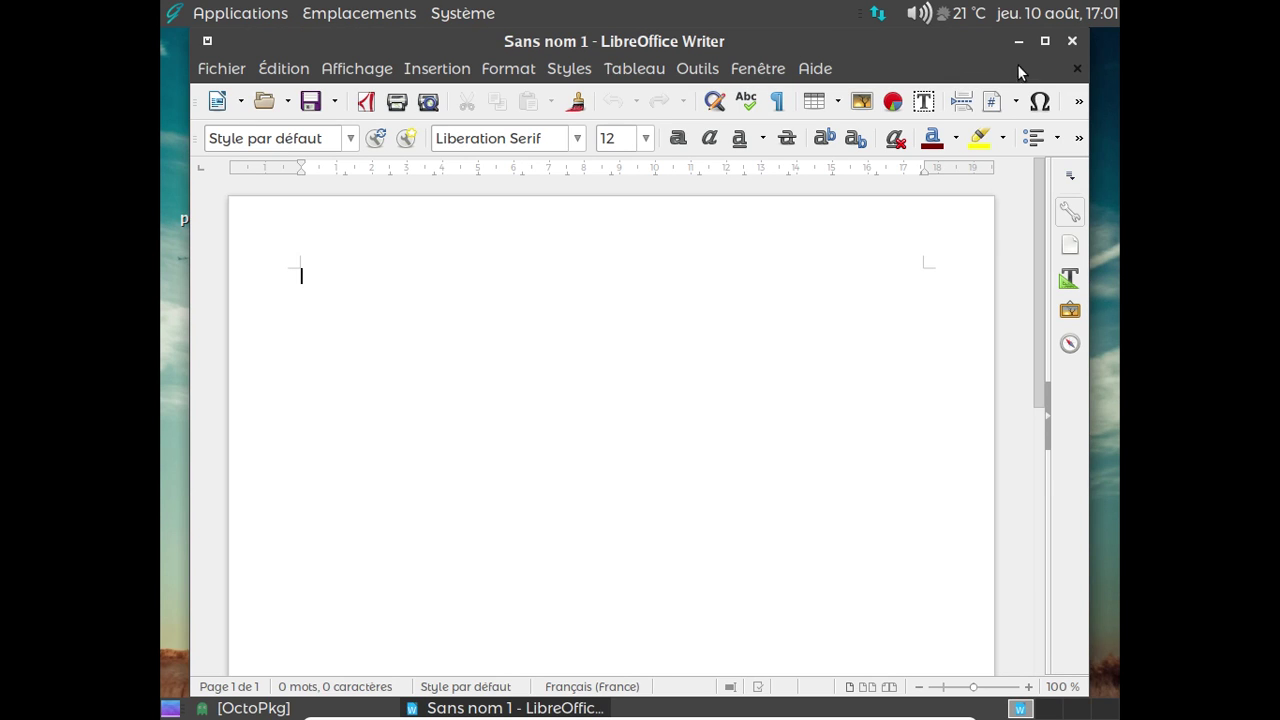
{"action": "left_click", "coordinate": [1070, 45]}
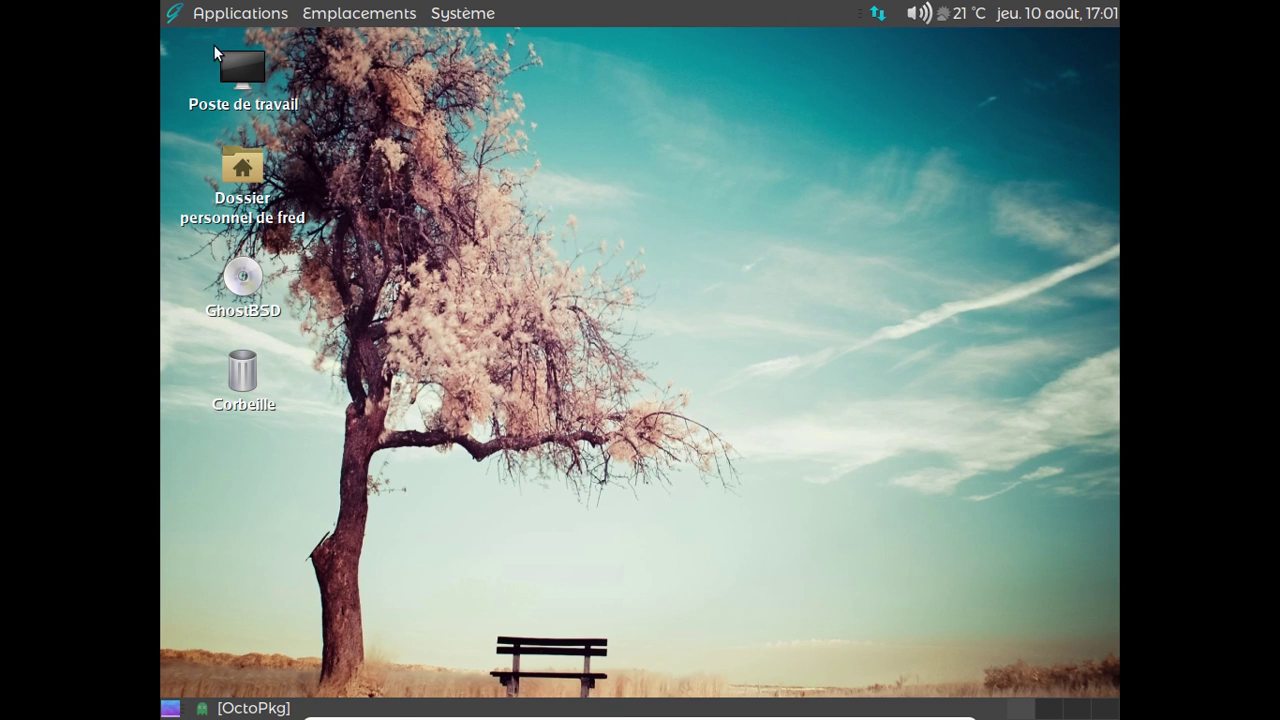
Step: Restore OctoPkg, search the remote repository for hplip, mark it for installation and display its package information
{"action": "left_click", "coordinate": [300, 710]}
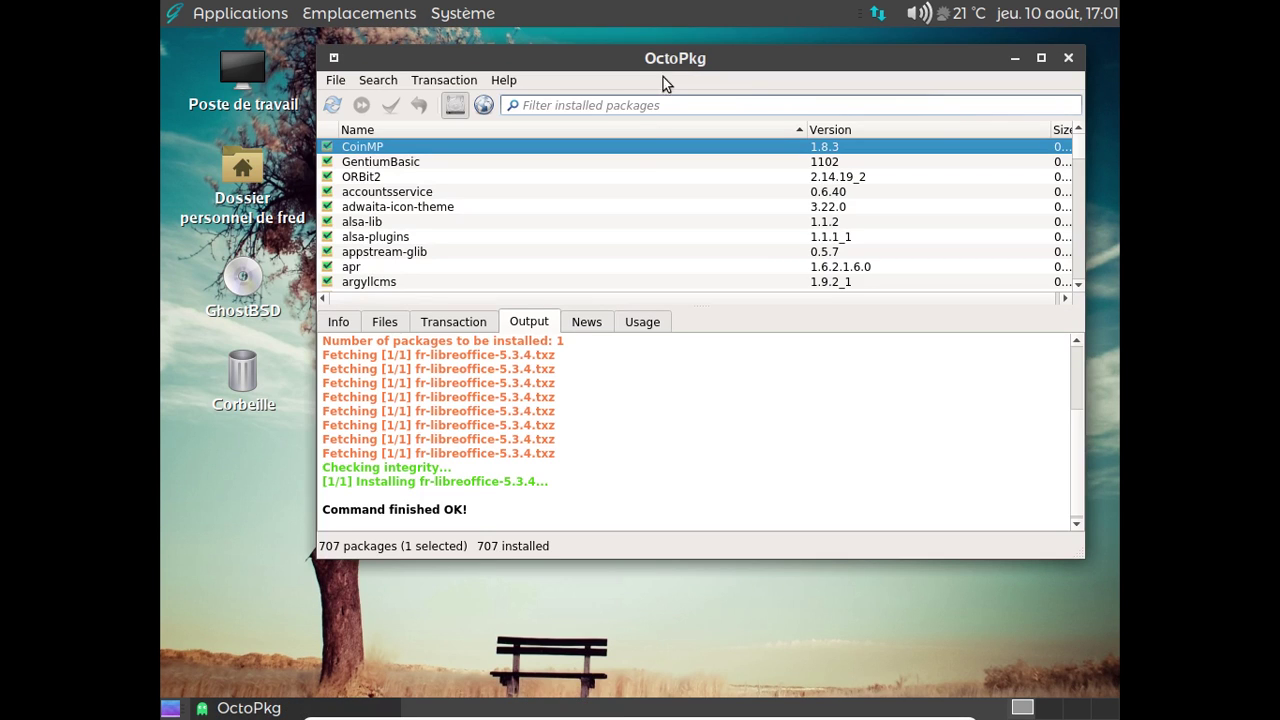
{"action": "left_click", "coordinate": [604, 103]}
{"action": "type", "text": "hplip"}
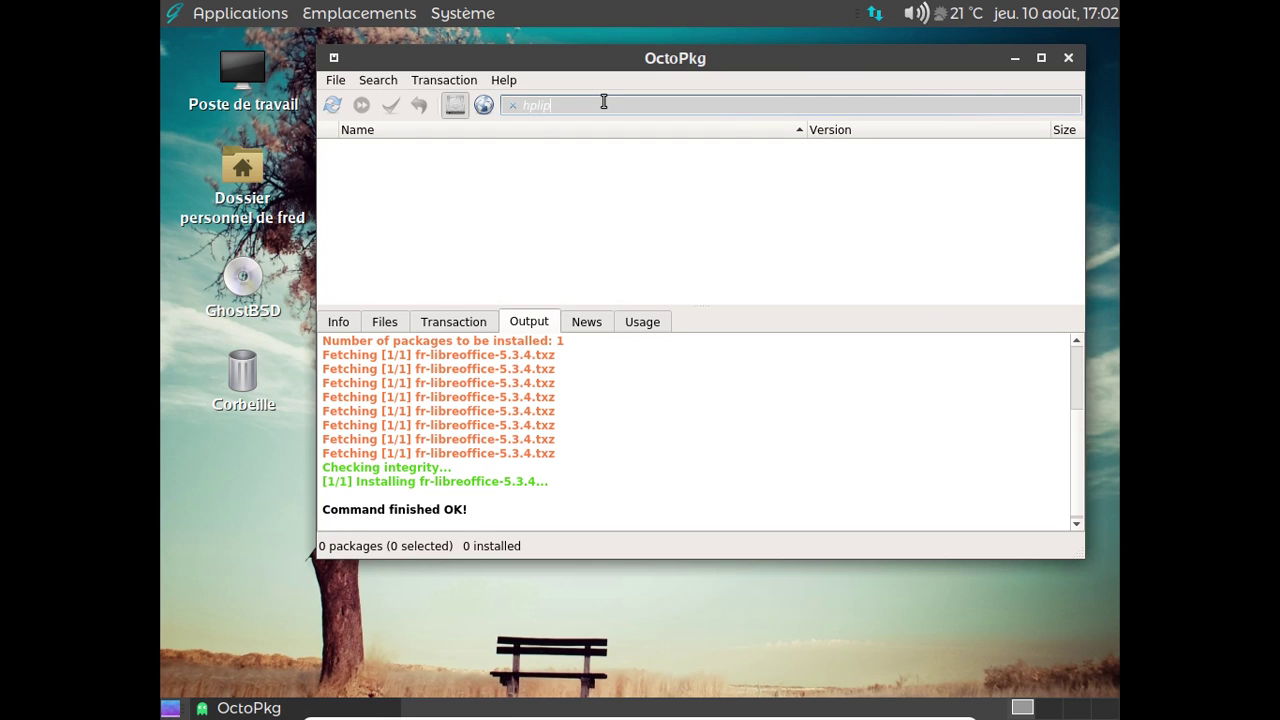
{"action": "left_click", "coordinate": [489, 111]}
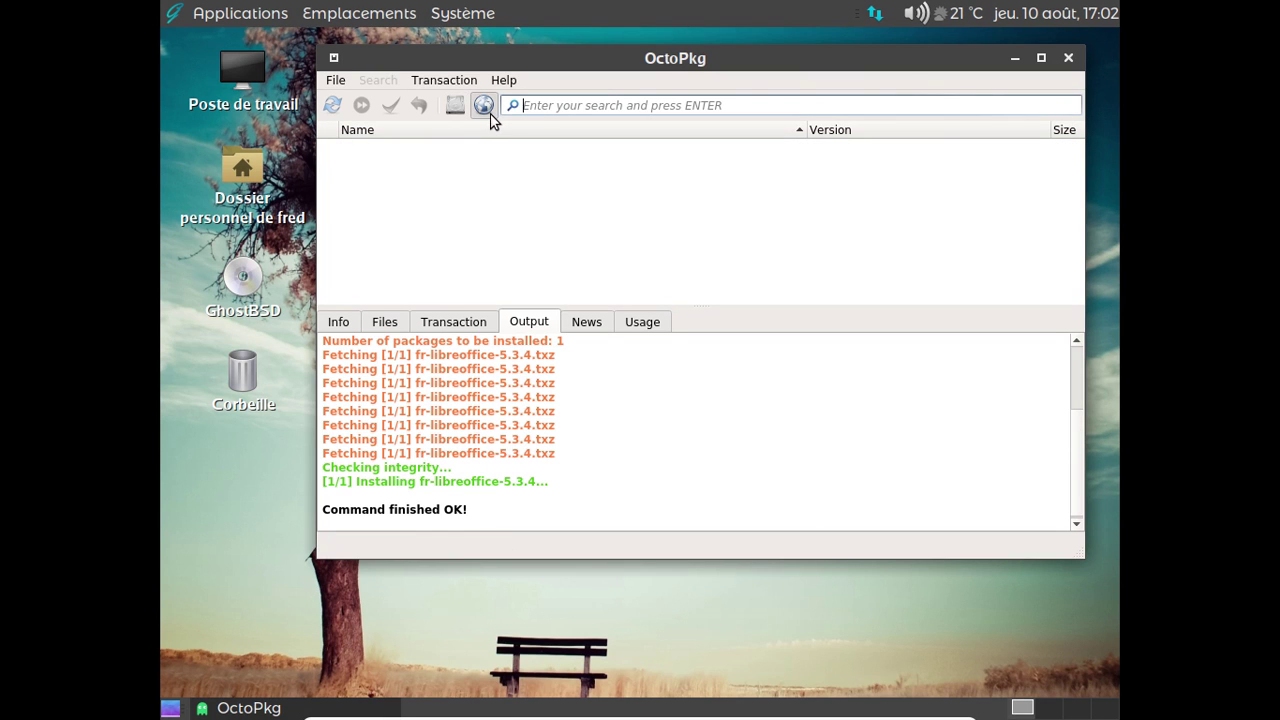
{"action": "type", "text": "hplip"}
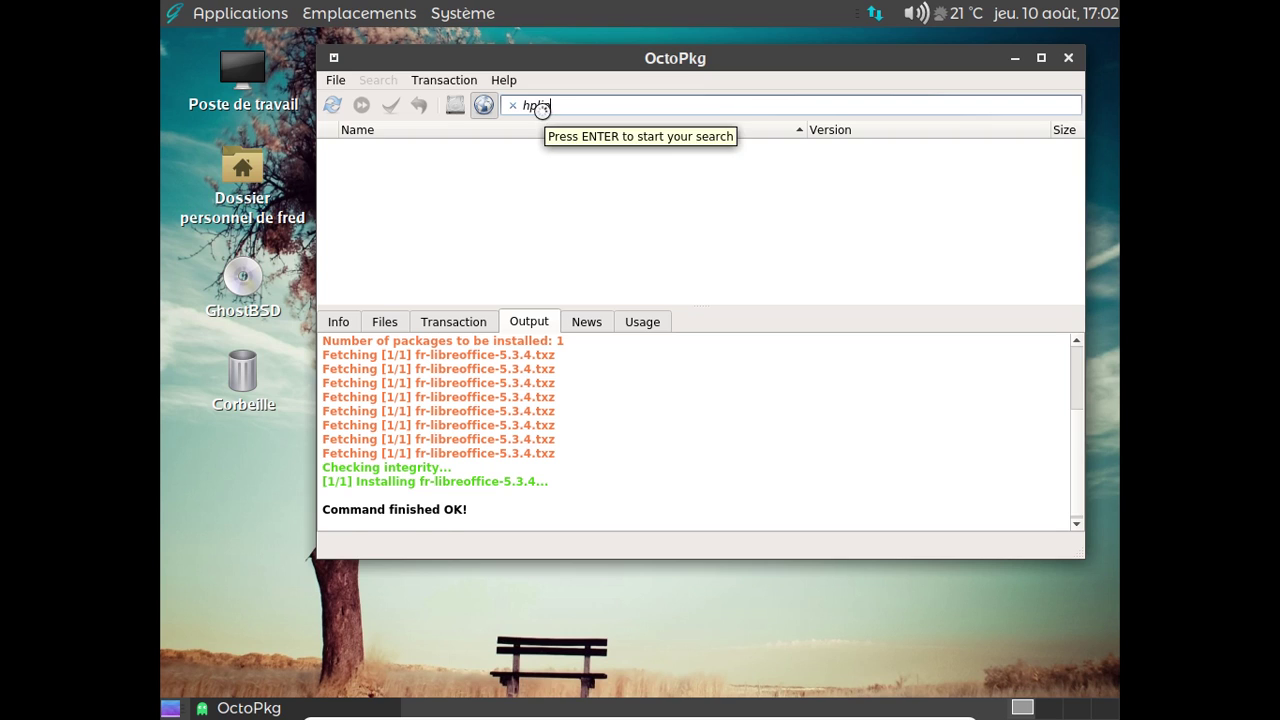
{"action": "key", "text": "Return"}
{"action": "right_click", "coordinate": [489, 143]}
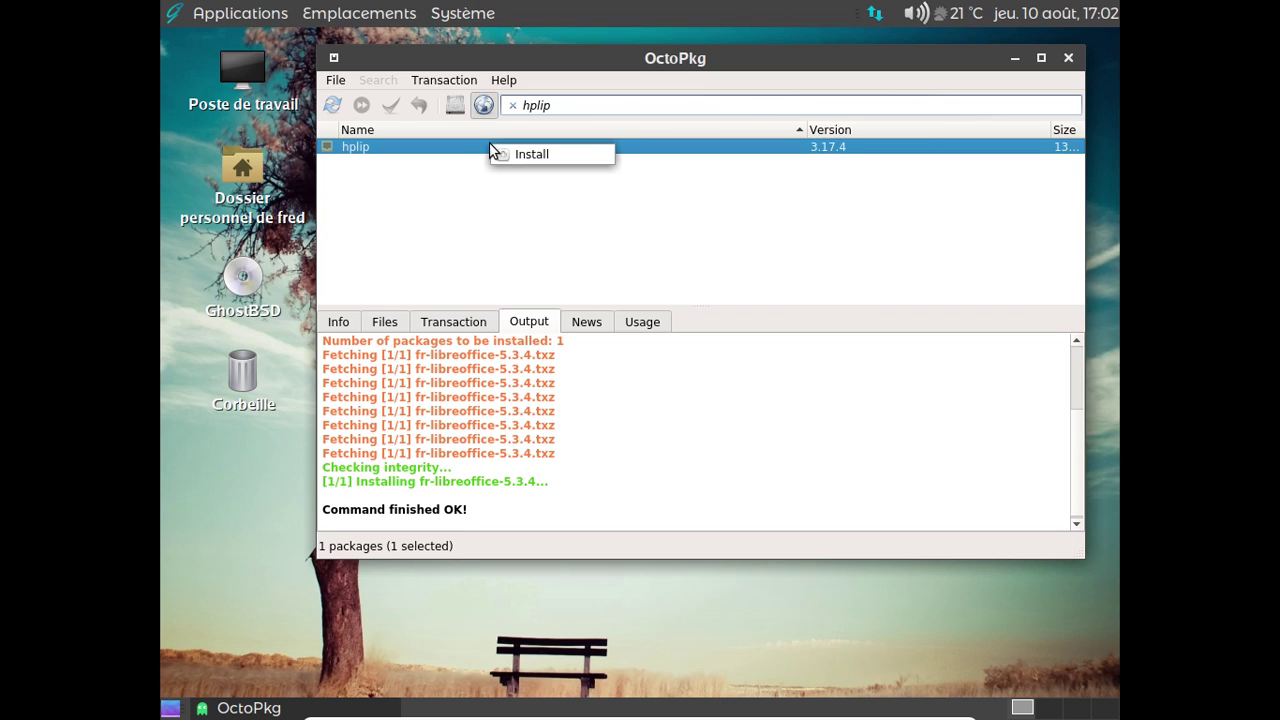
{"action": "left_click", "coordinate": [505, 155]}
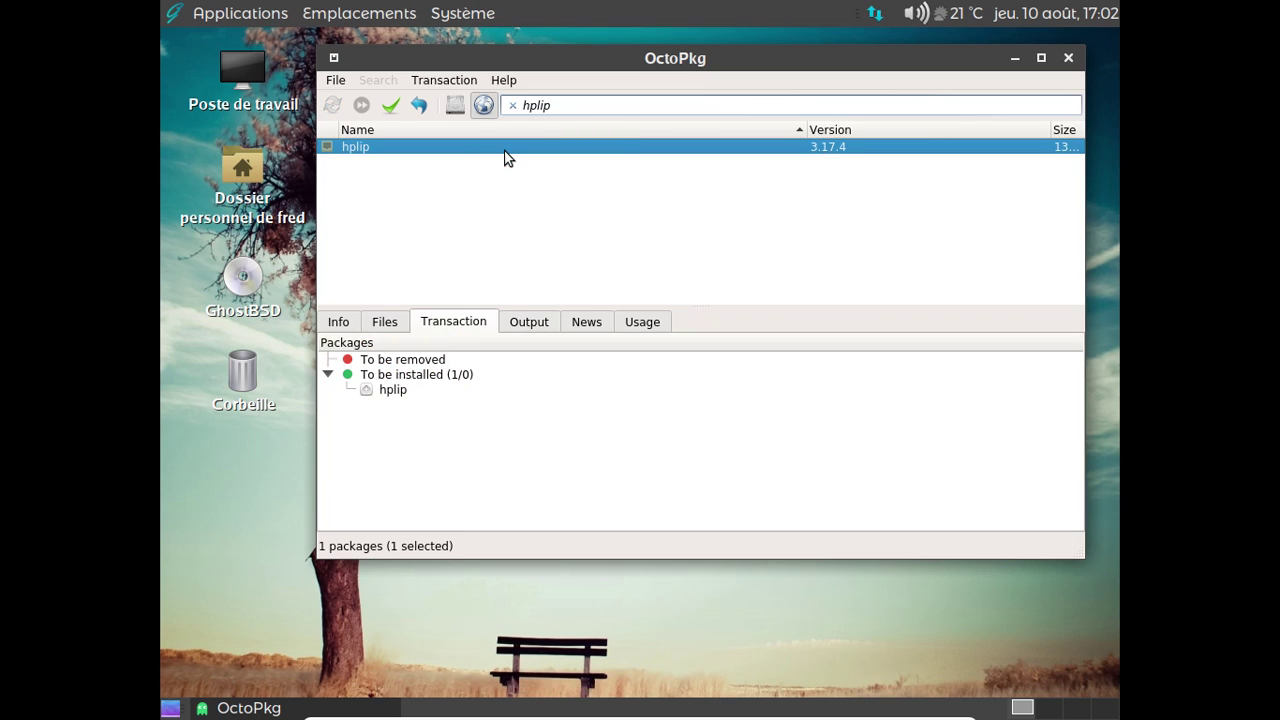
{"action": "left_click", "coordinate": [340, 324]}
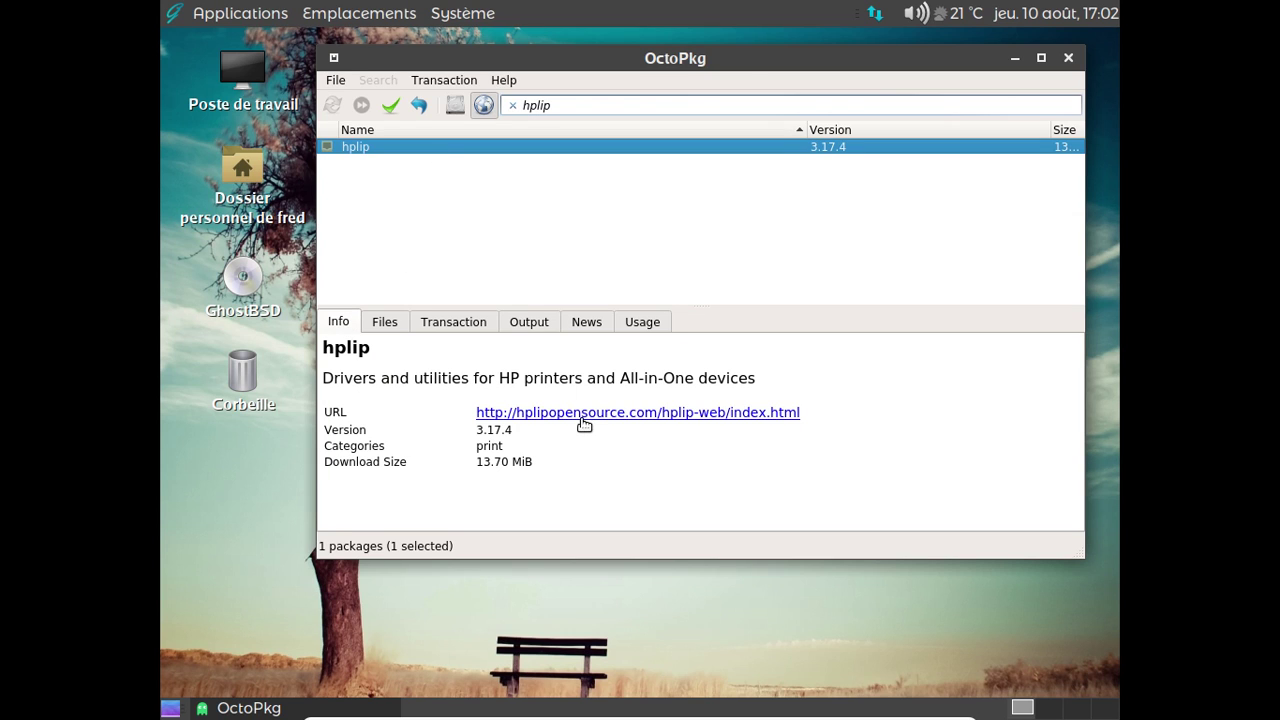
Step: Launch the Firefox web browser, make it the default browser and close the Mozilla Firefox Start Page tab
{"action": "left_click", "coordinate": [196, 13]}
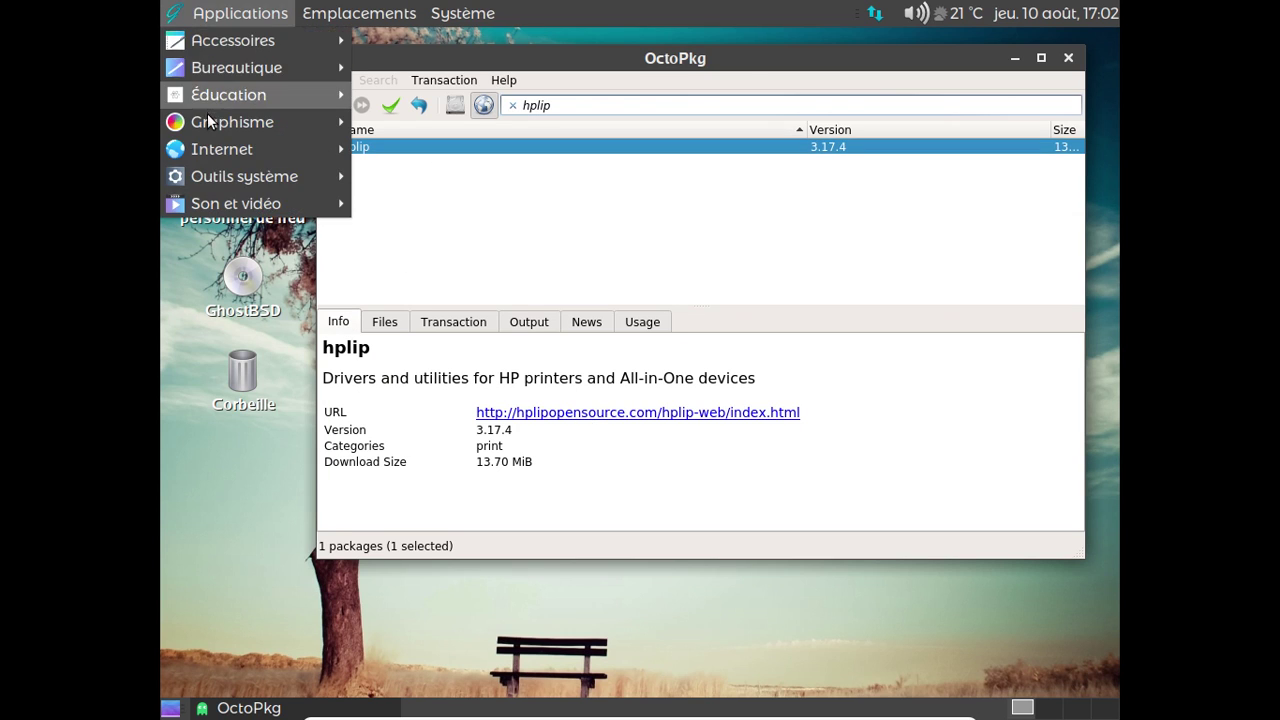
{"action": "mouse_move", "coordinate": [215, 149]}
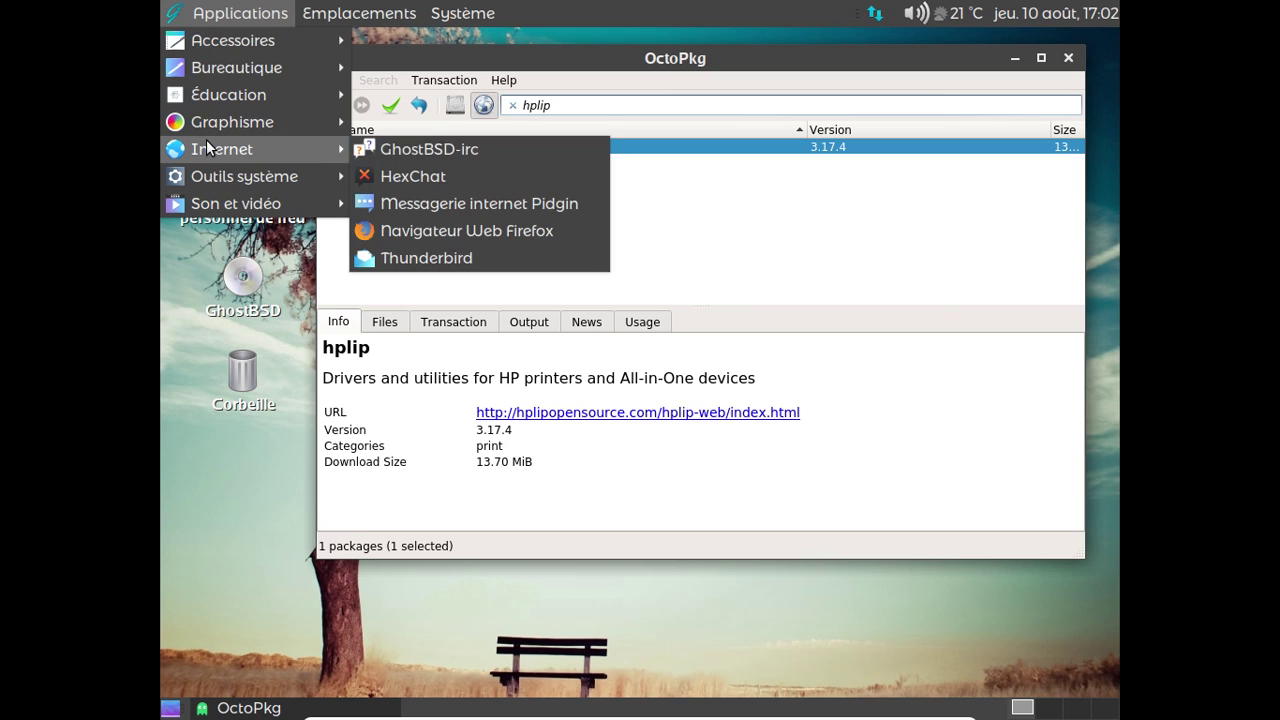
{"action": "left_click", "coordinate": [477, 235]}
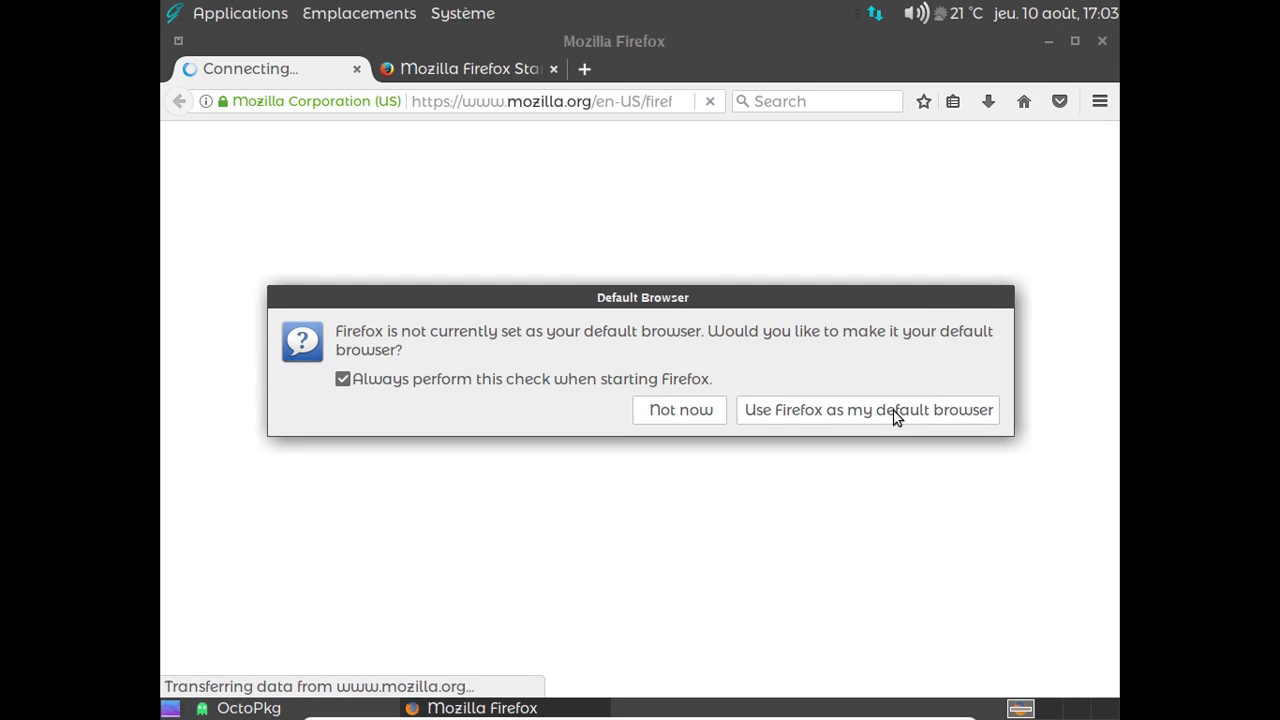
{"action": "left_click", "coordinate": [897, 418]}
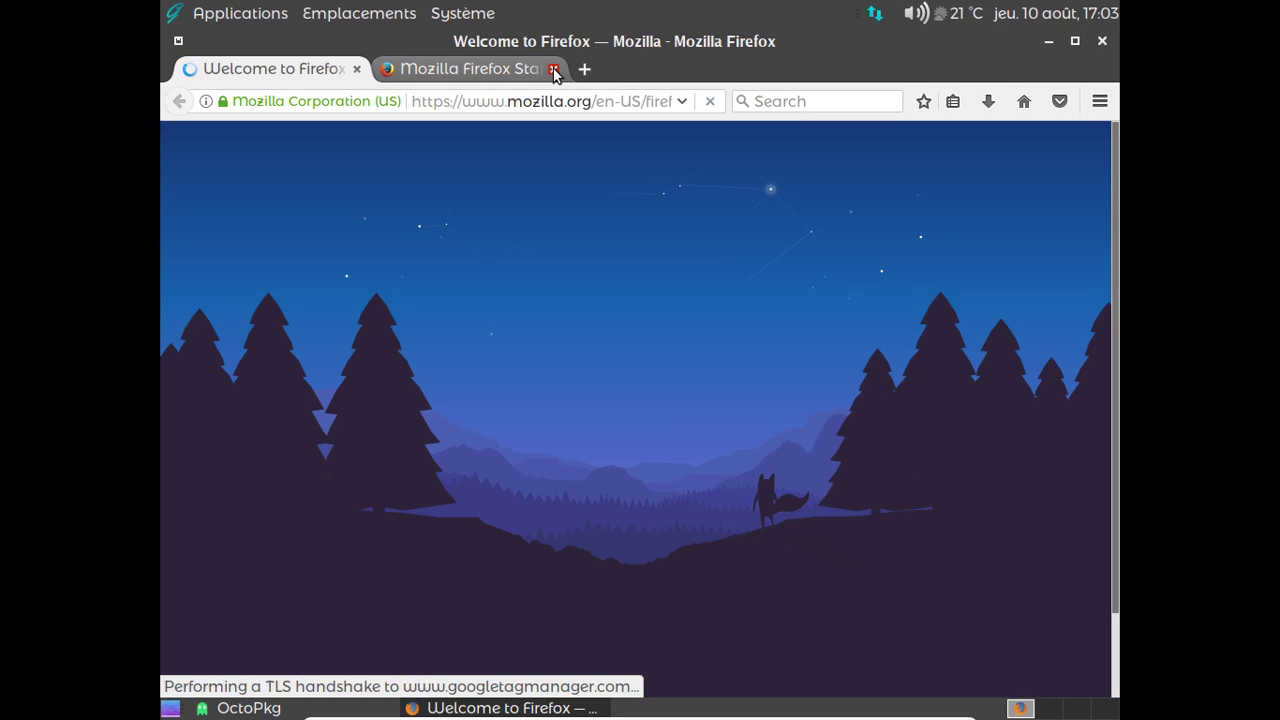
{"action": "left_click", "coordinate": [553, 69]}
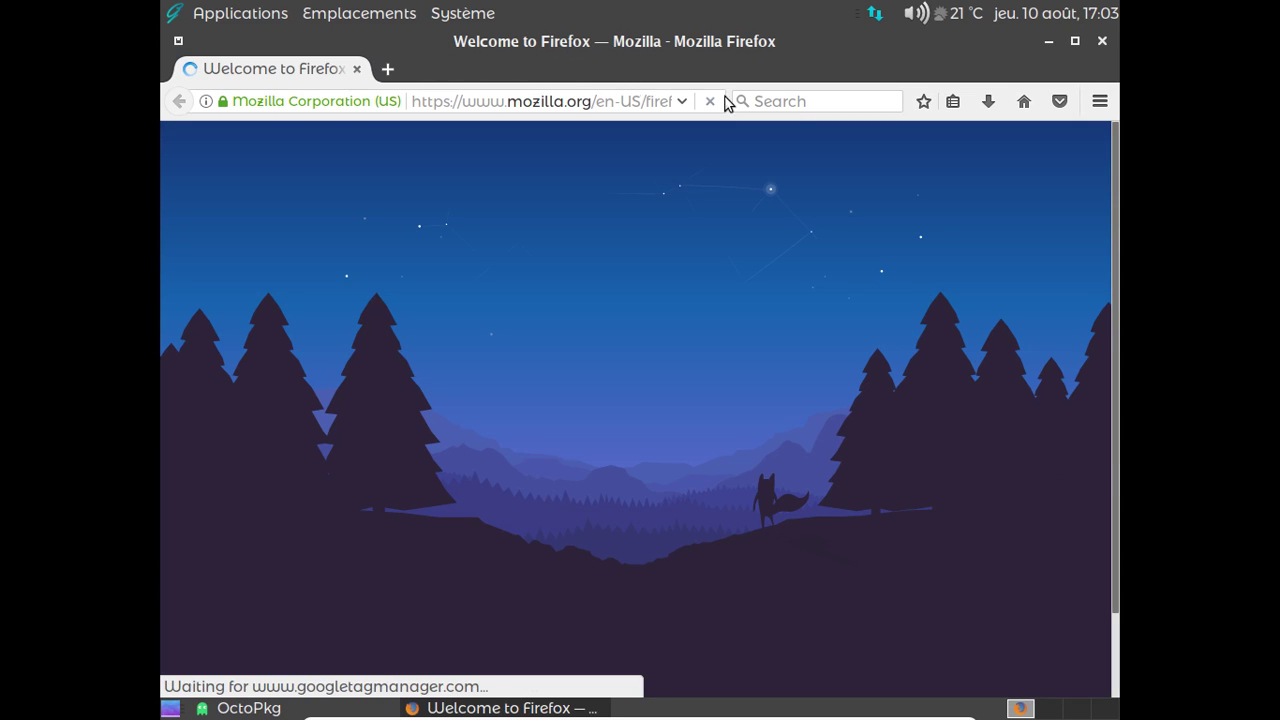
Step: Open the Add-ons Manager, close the welcome tab and enable the Français Language Pack among the installed languages
{"action": "left_click", "coordinate": [1101, 102]}
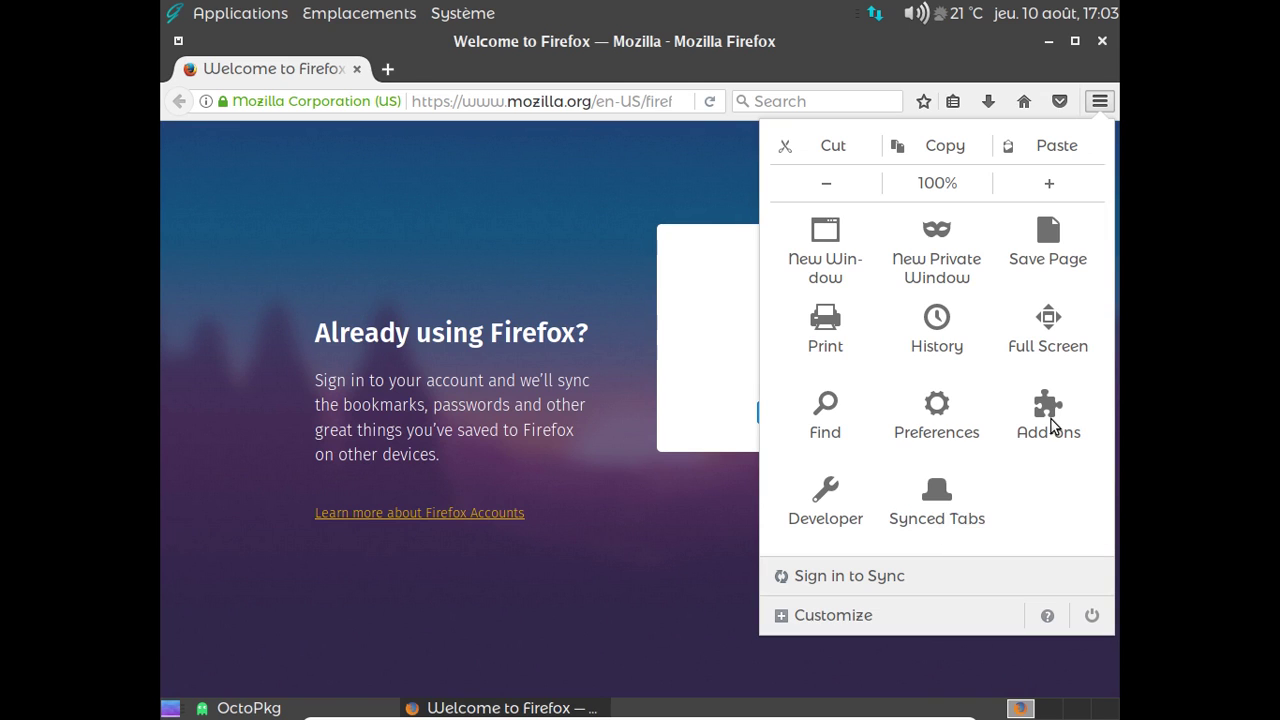
{"action": "left_click", "coordinate": [1050, 421]}
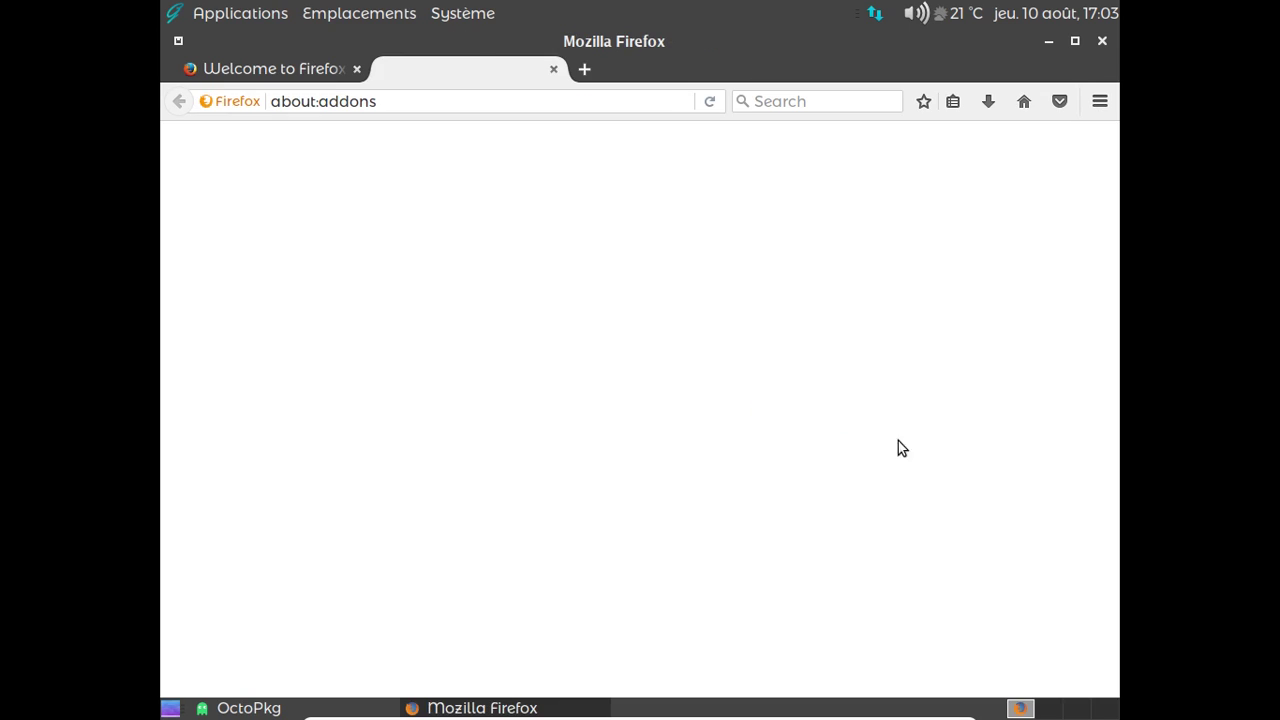
{"action": "left_click", "coordinate": [355, 69]}
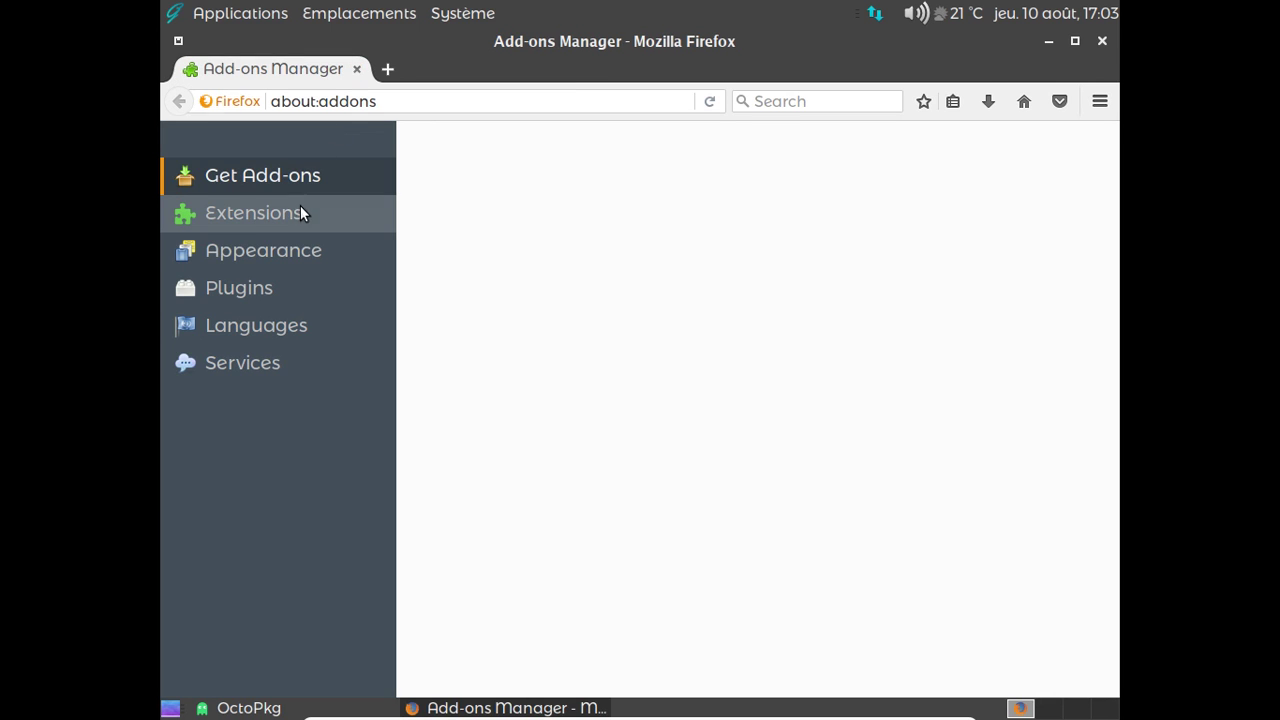
{"action": "left_click", "coordinate": [287, 298]}
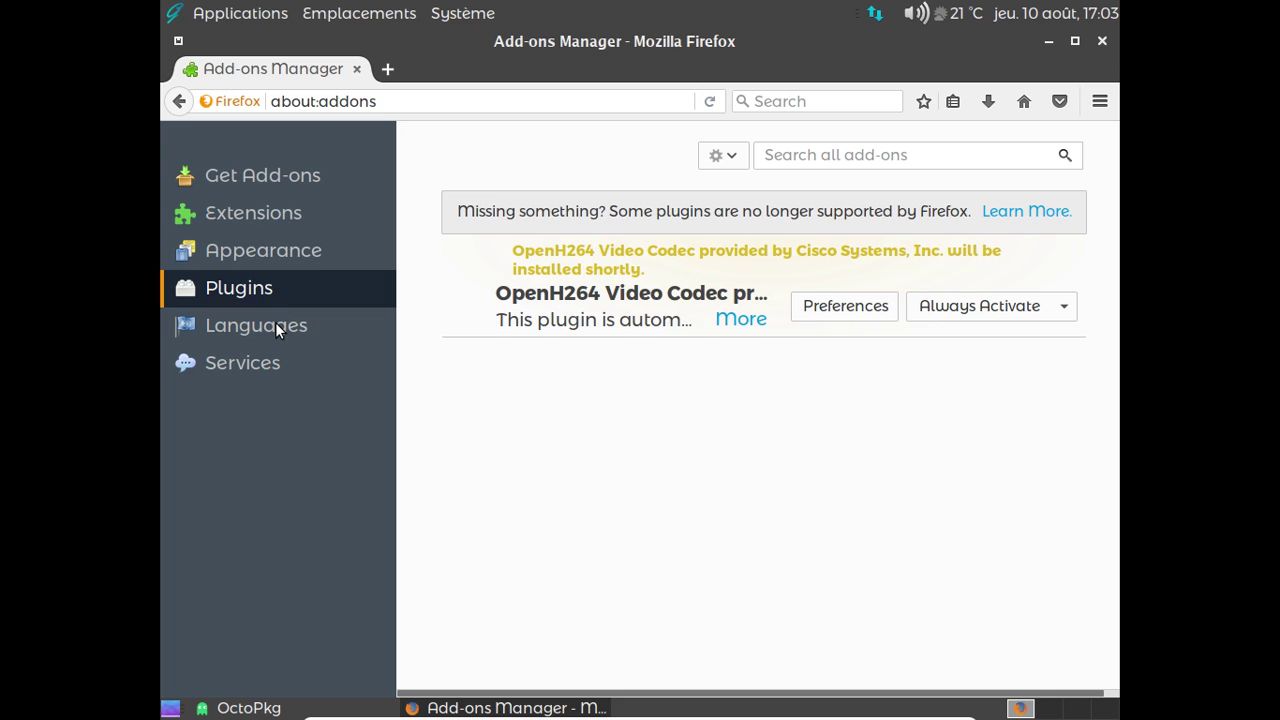
{"action": "left_click", "coordinate": [276, 326]}
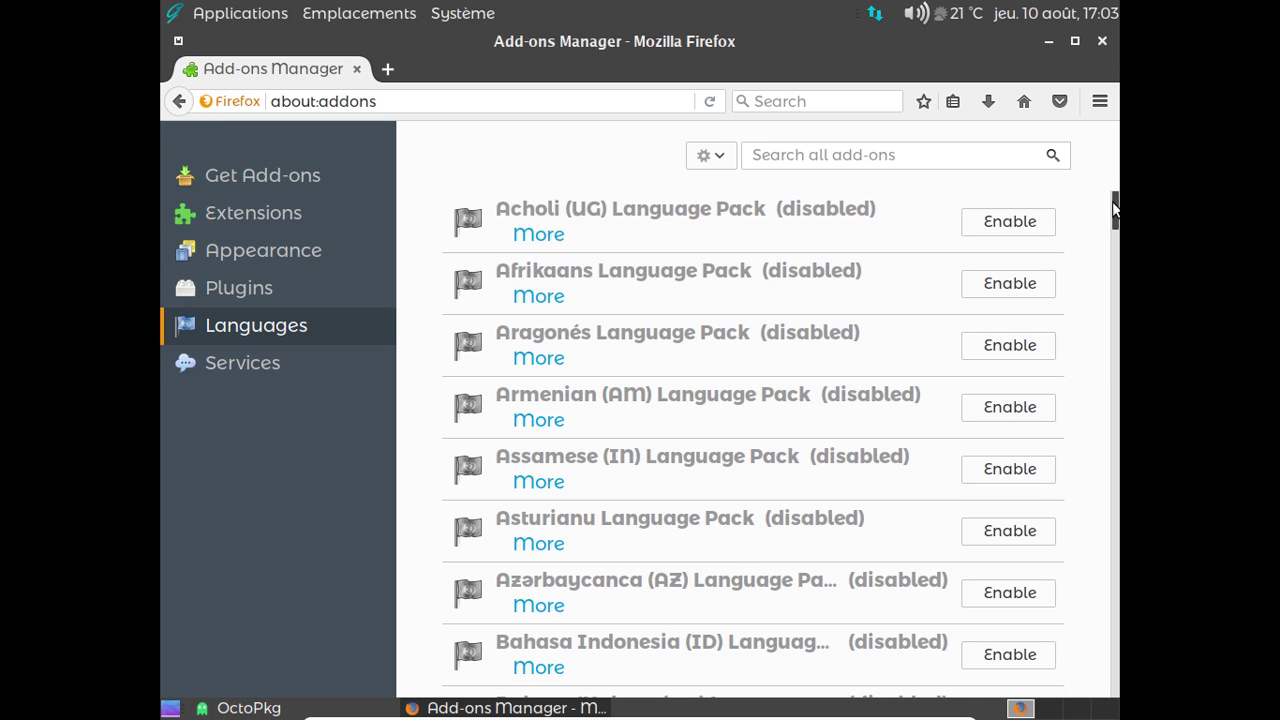
{"action": "left_click_drag", "start_coordinate": [1115, 207], "coordinate": [1111, 357]}
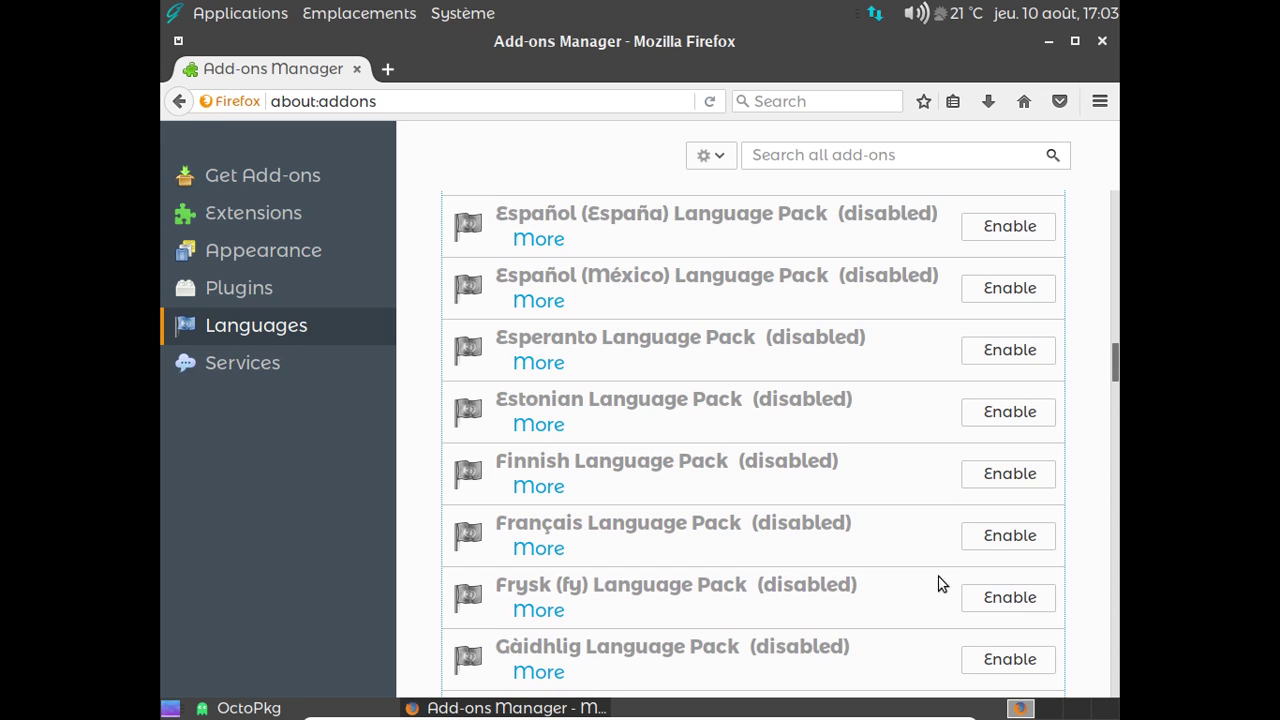
{"action": "left_click", "coordinate": [988, 549]}
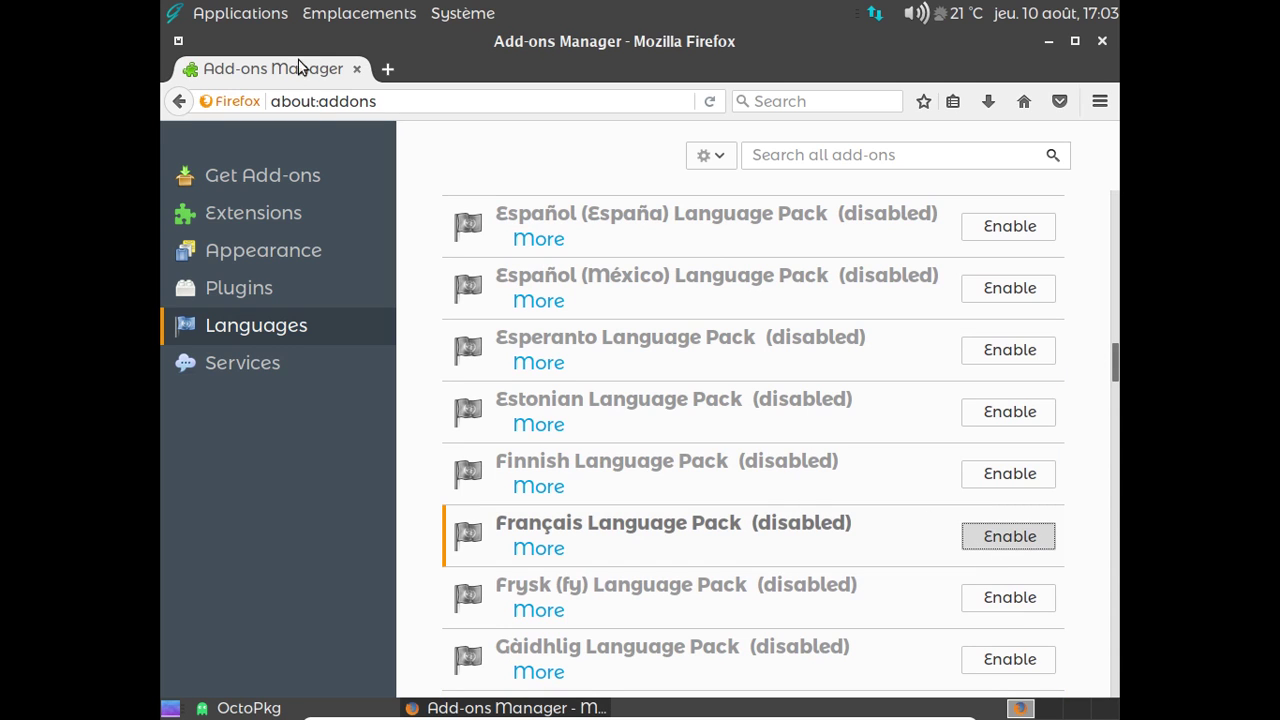
Step: Load about:config in a new tab and accept the risk warning
{"action": "left_click", "coordinate": [388, 70]}
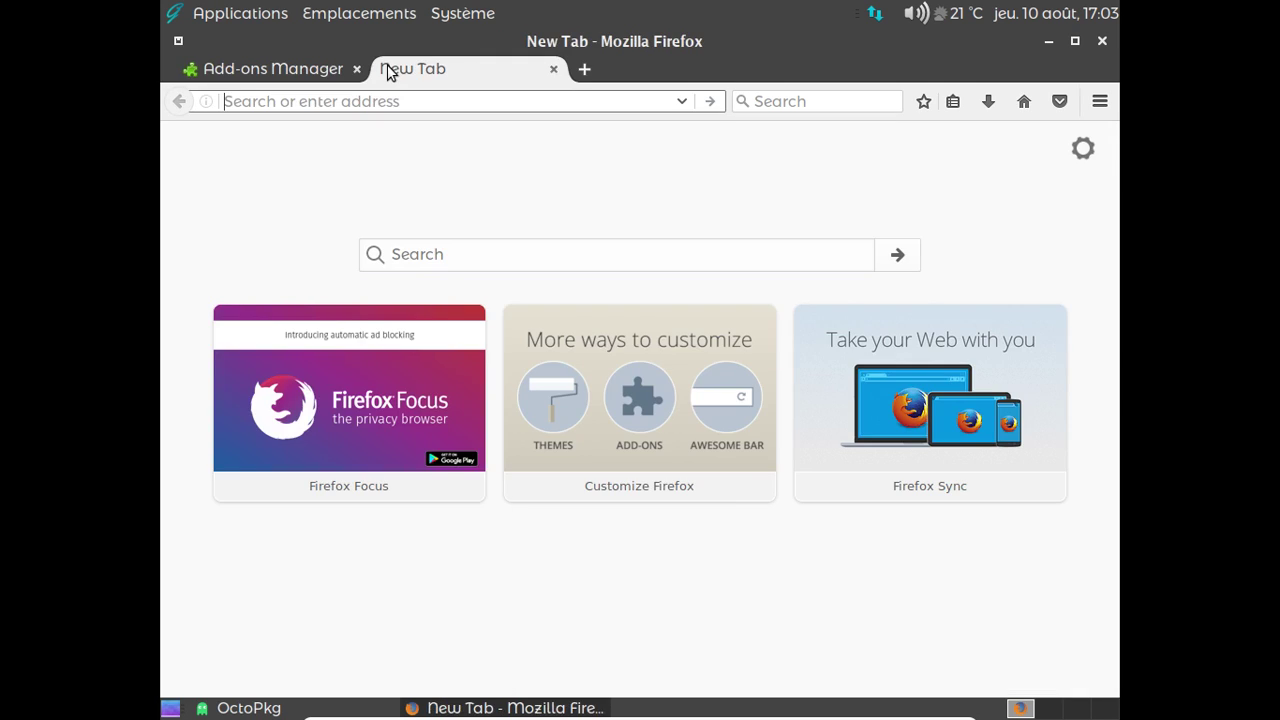
{"action": "type", "text": "about:c"}
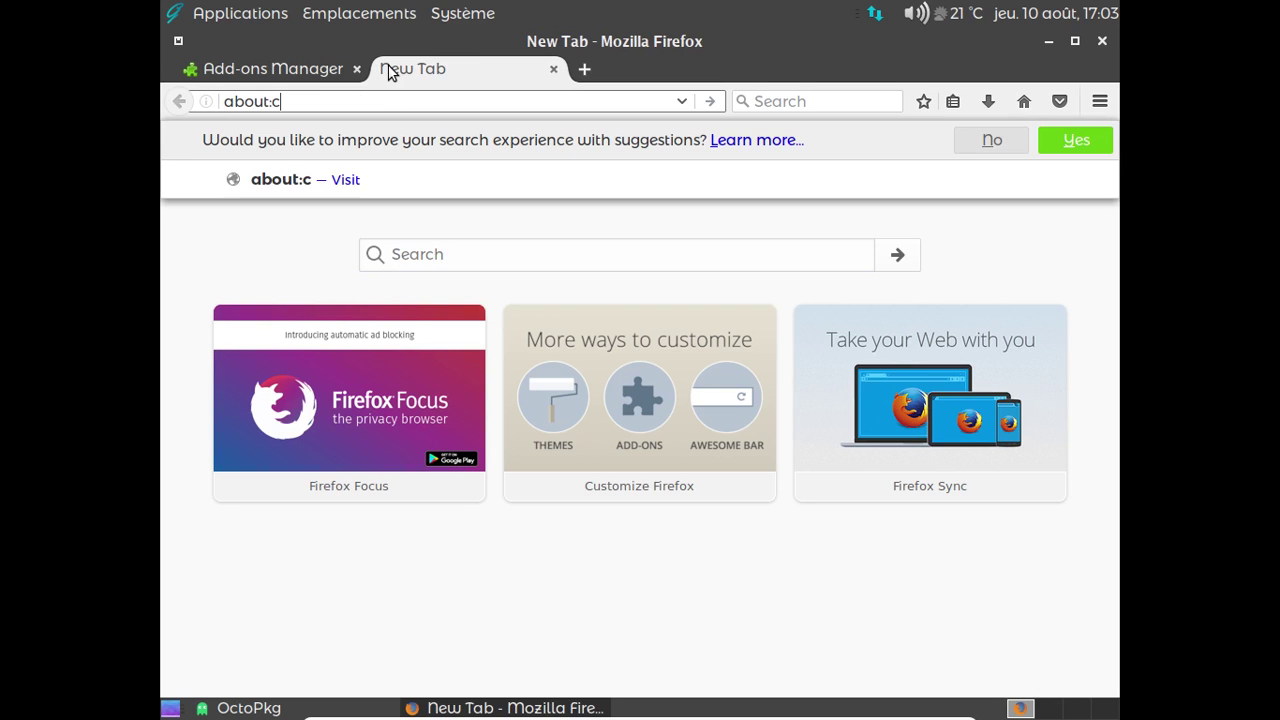
{"action": "type", "text": "onfig"}
{"action": "key", "text": "BackSpace"}
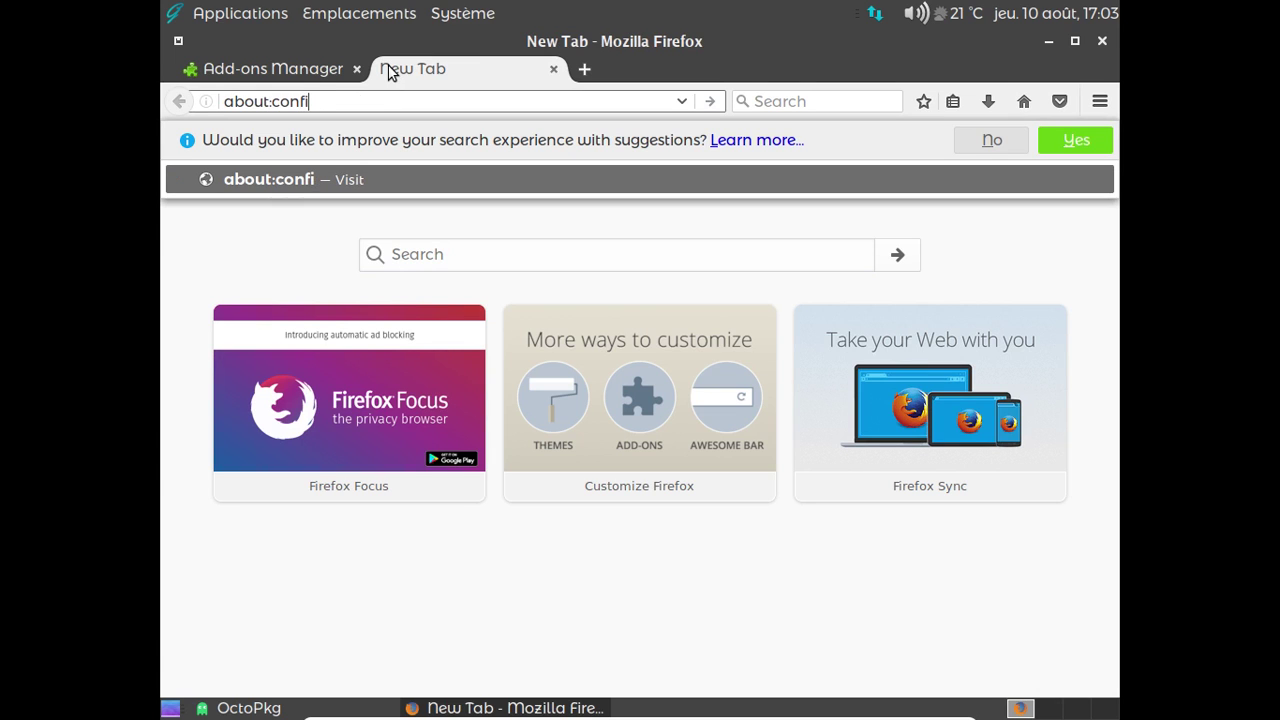
{"action": "type", "text": "g"}
{"action": "key", "text": "Return"}
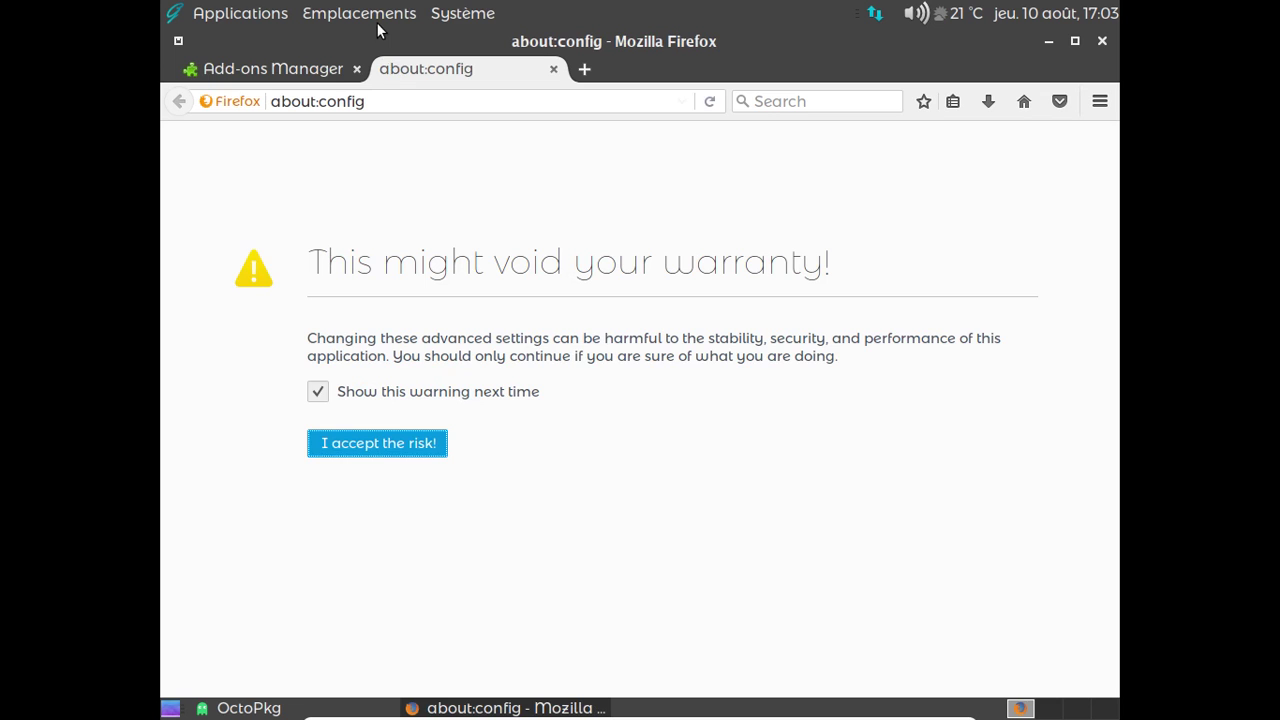
{"action": "left_click", "coordinate": [431, 445]}
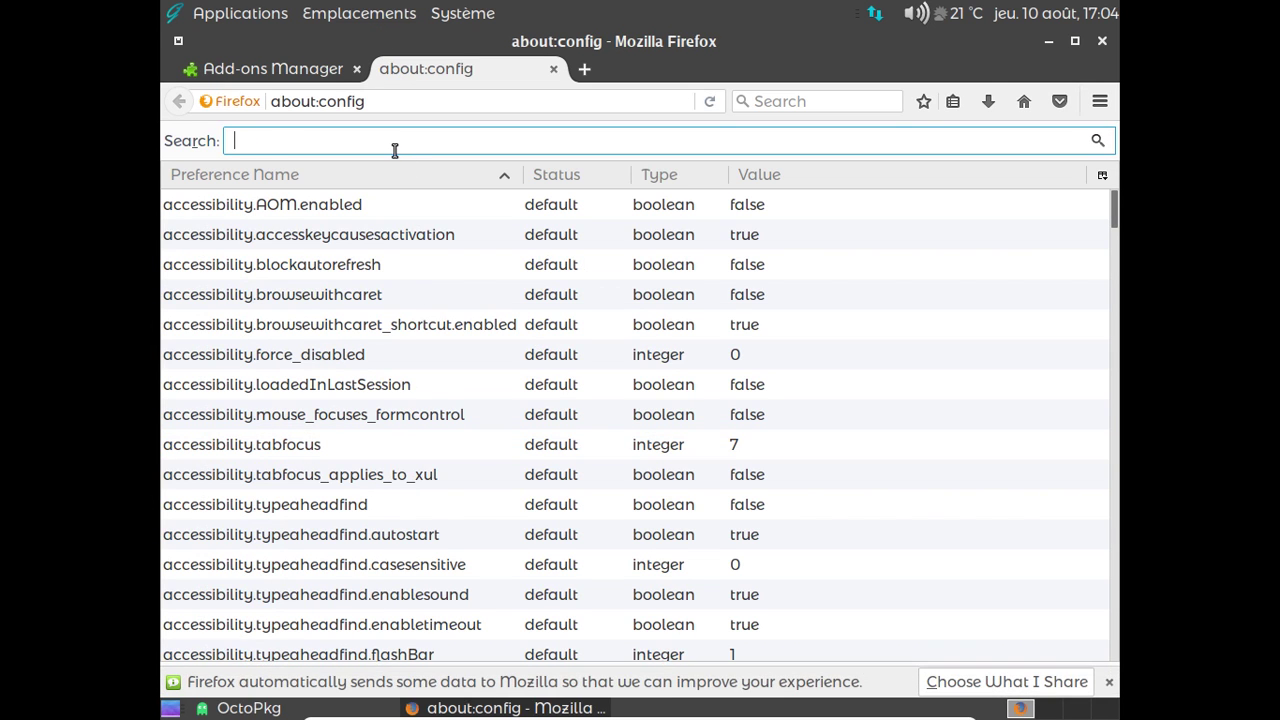
Step: Filter the preferences by general.user and set general.useragent.locale to fr-FR
{"action": "type", "text": "general.user"}
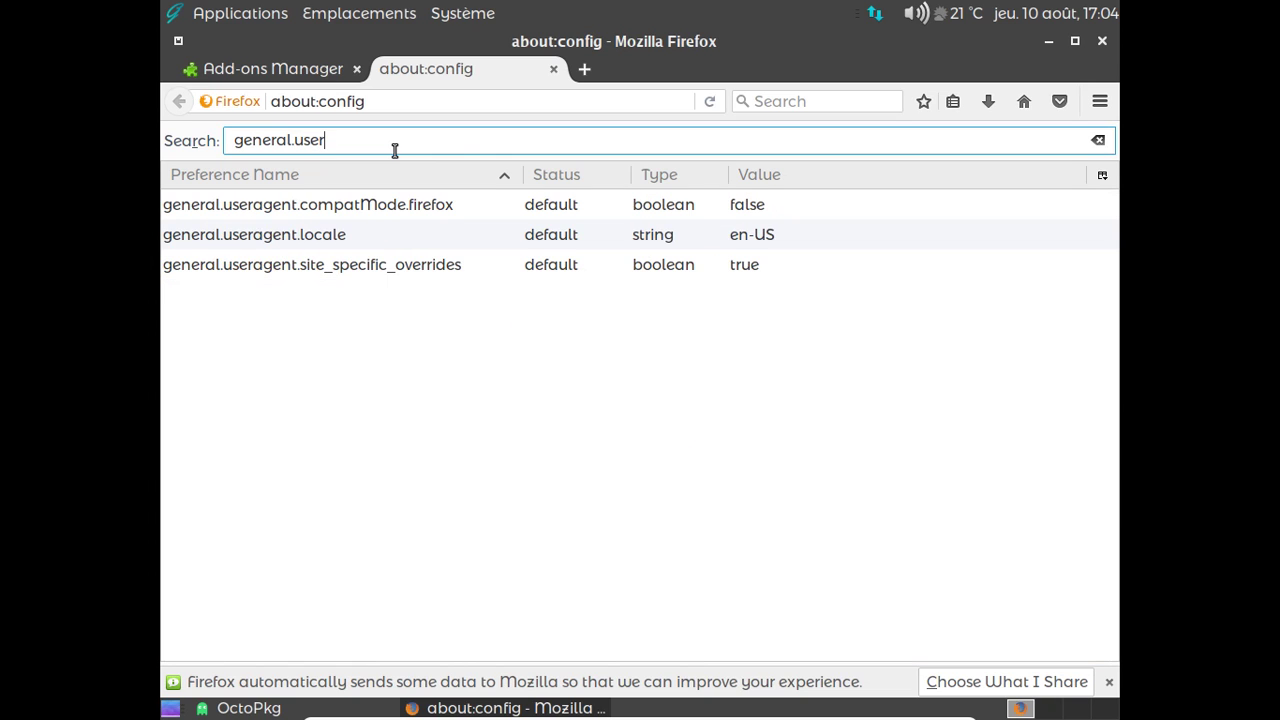
{"action": "double_click", "coordinate": [731, 246]}
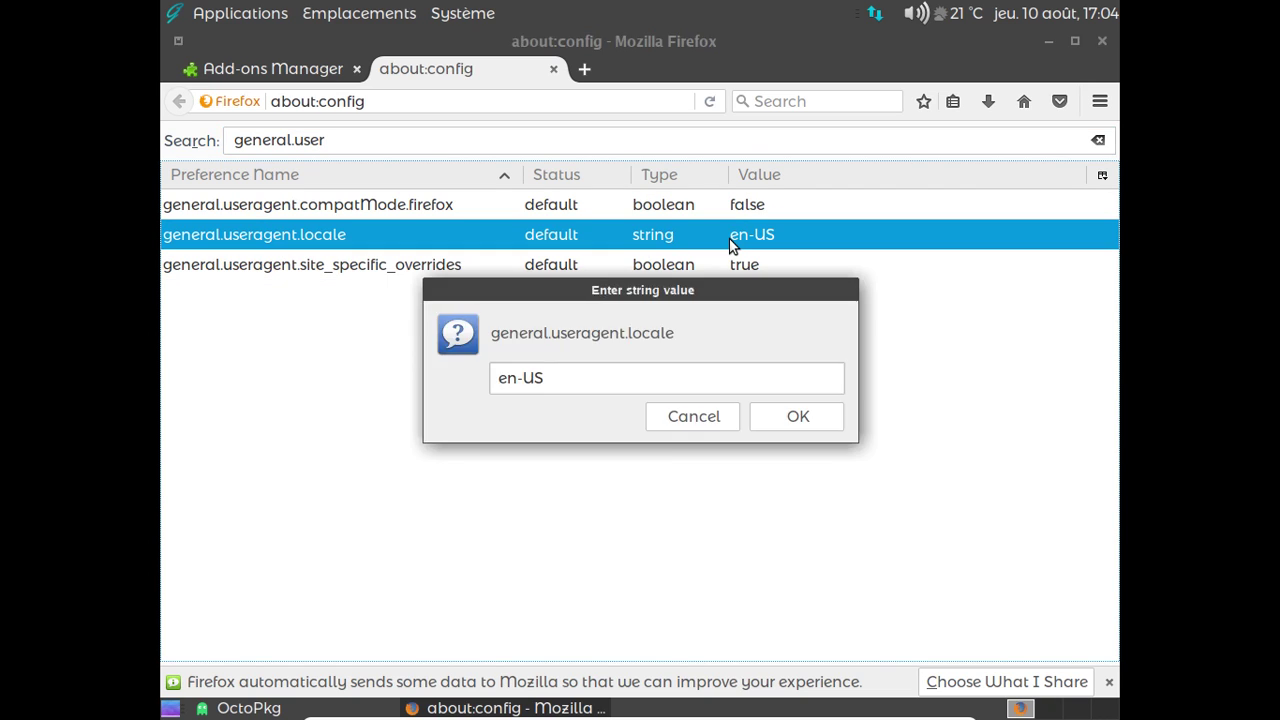
{"action": "left_click", "coordinate": [502, 396]}
{"action": "type", "text": "fr"}
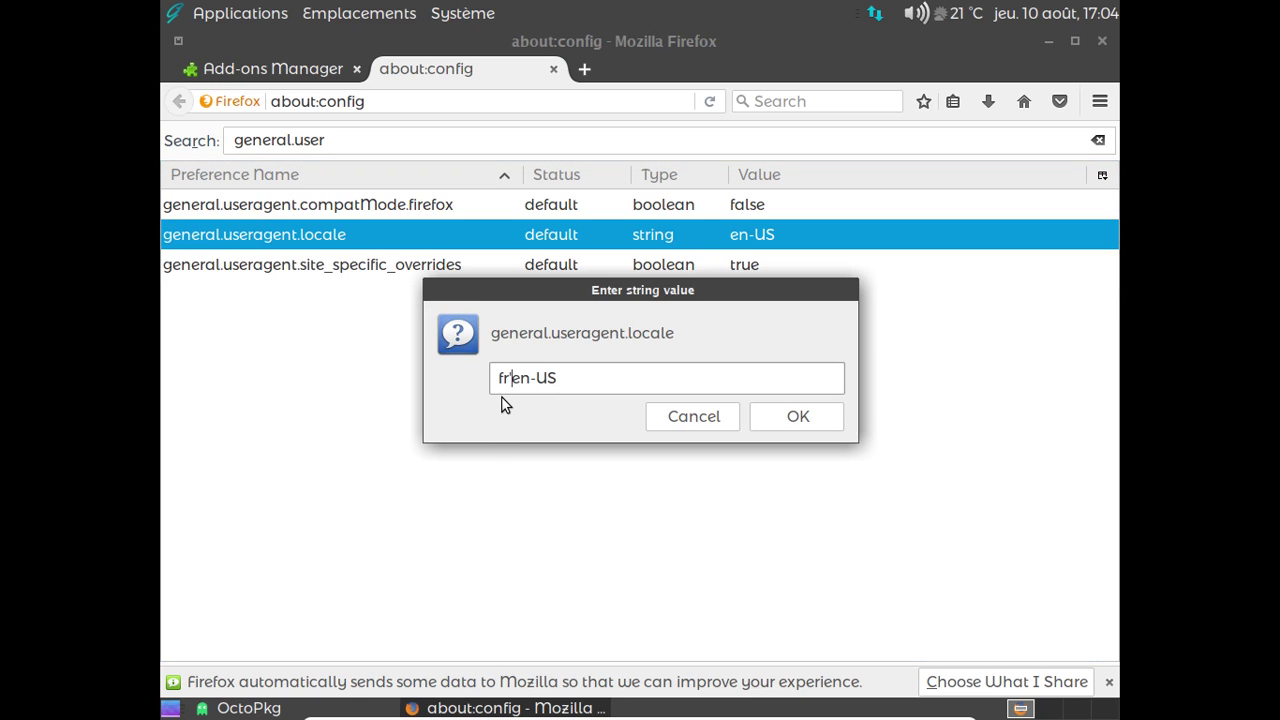
{"action": "key", "text": "Delete"}
{"action": "key", "text": "Delete"}
{"action": "key", "text": "Right"}
{"action": "key", "text": "Delete"}
{"action": "key", "text": "Delete"}
{"action": "type", "text": "FR"}
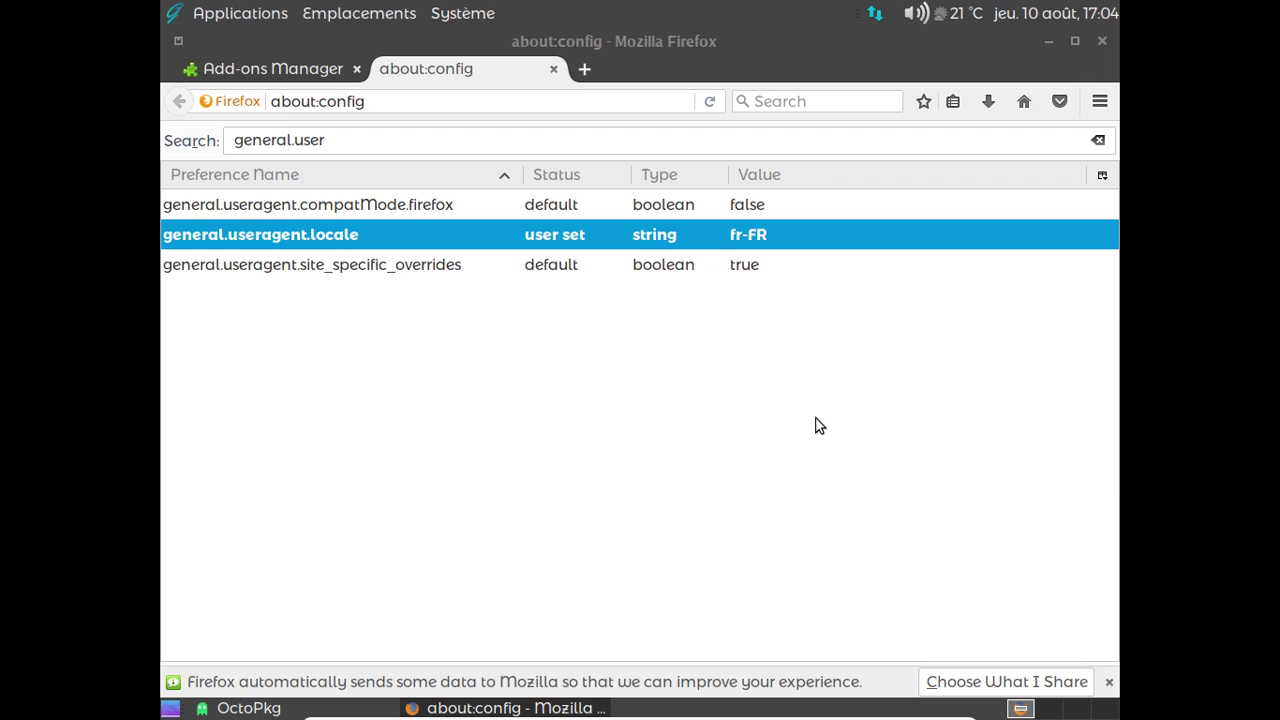
{"action": "left_click", "coordinate": [815, 424]}
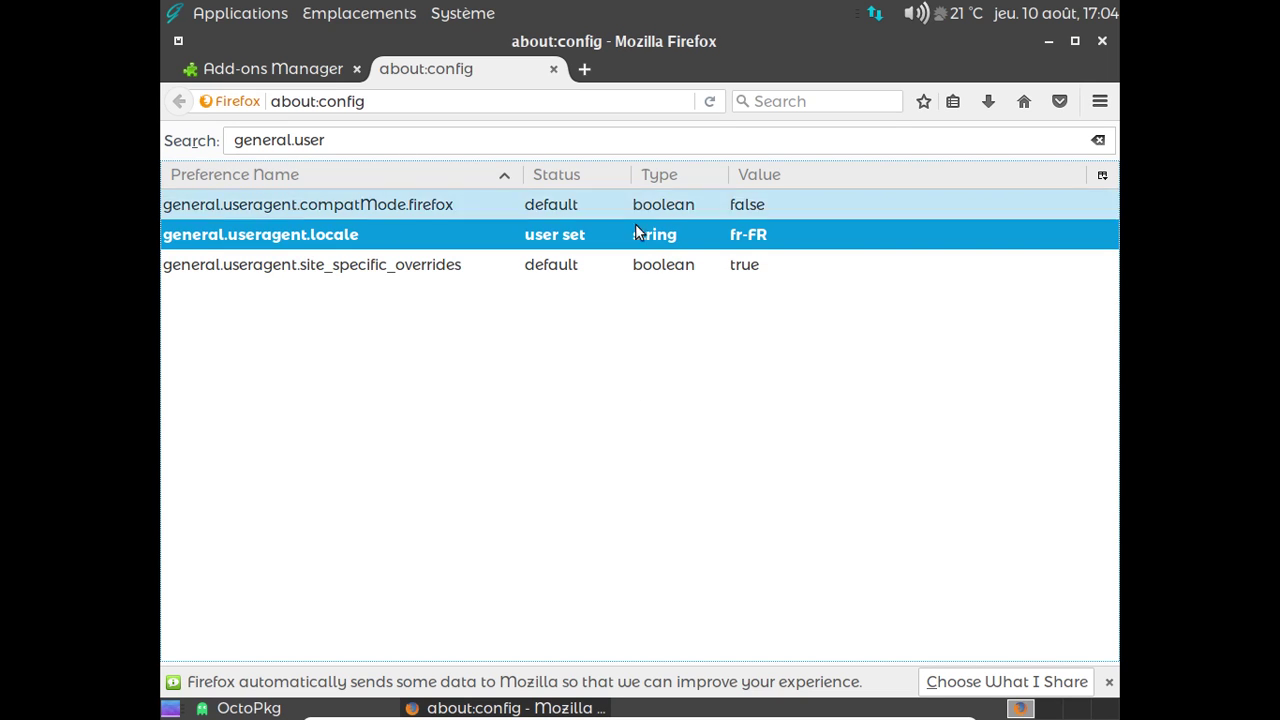
Step: Close Firefox with both its tabs and relaunch it to apply the new language
{"action": "left_click", "coordinate": [1099, 41]}
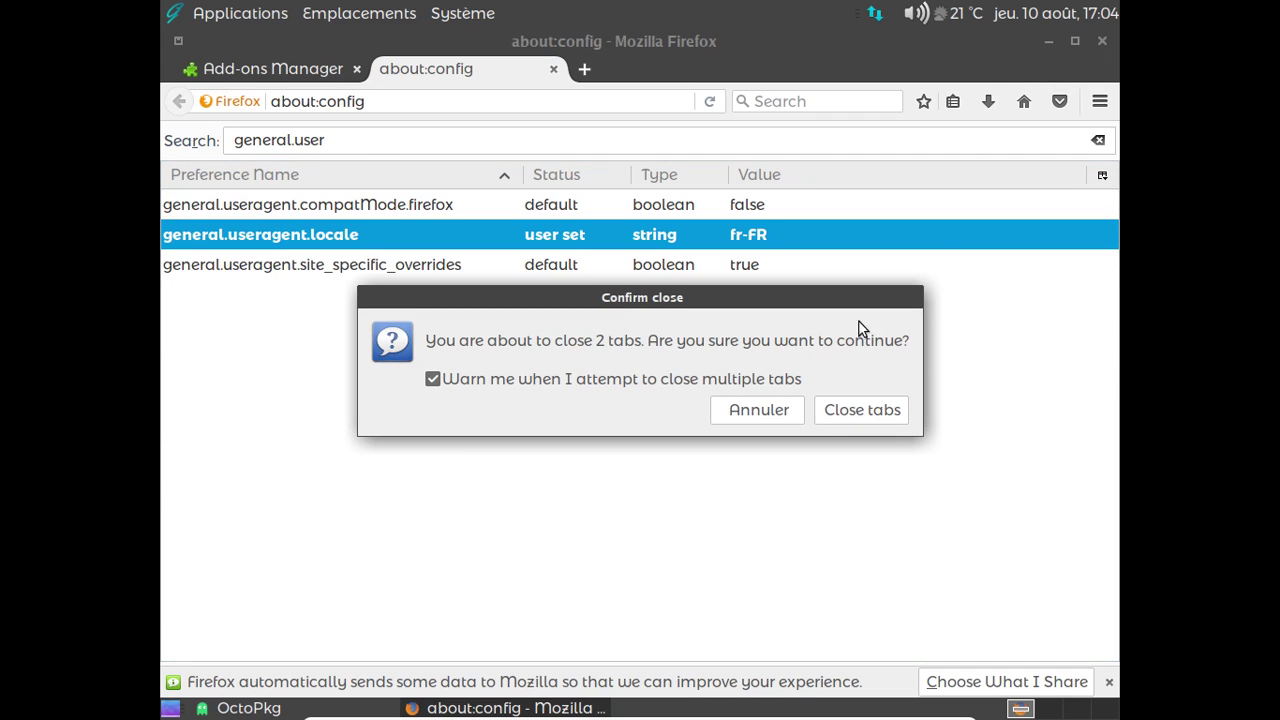
{"action": "left_click", "coordinate": [826, 418]}
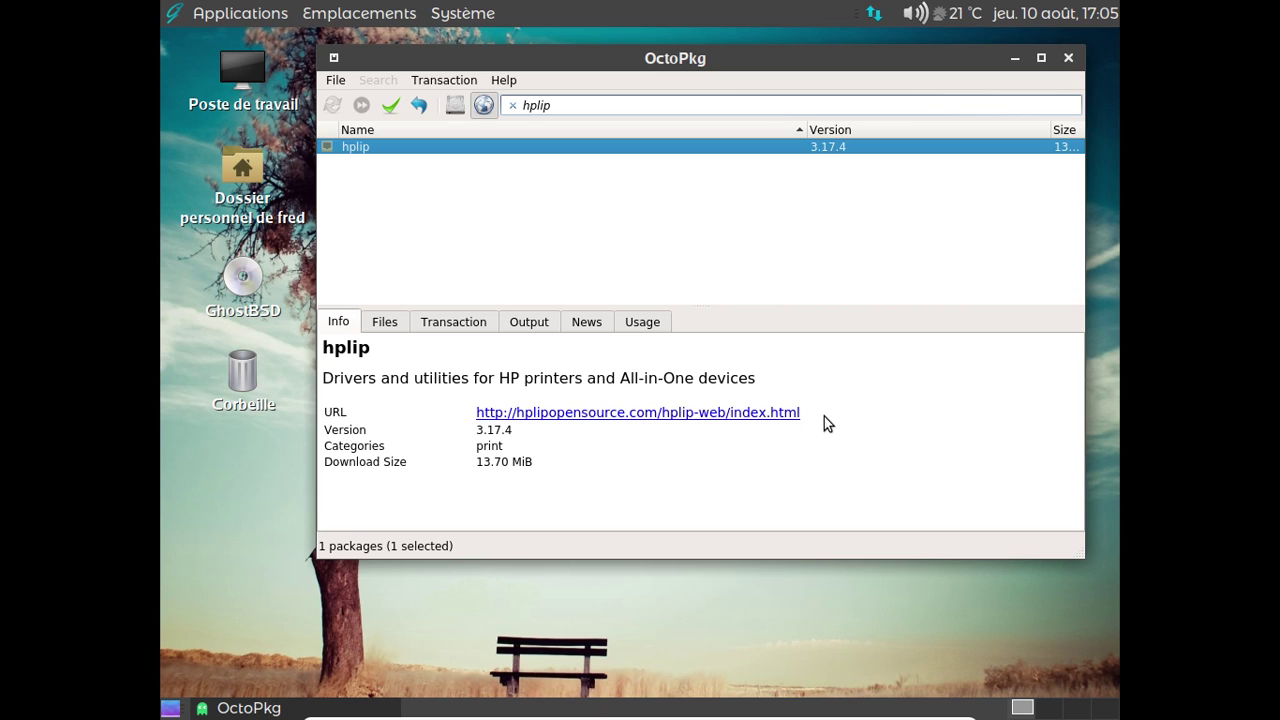
{"action": "left_click", "coordinate": [214, 18]}
{"action": "mouse_move", "coordinate": [236, 152]}
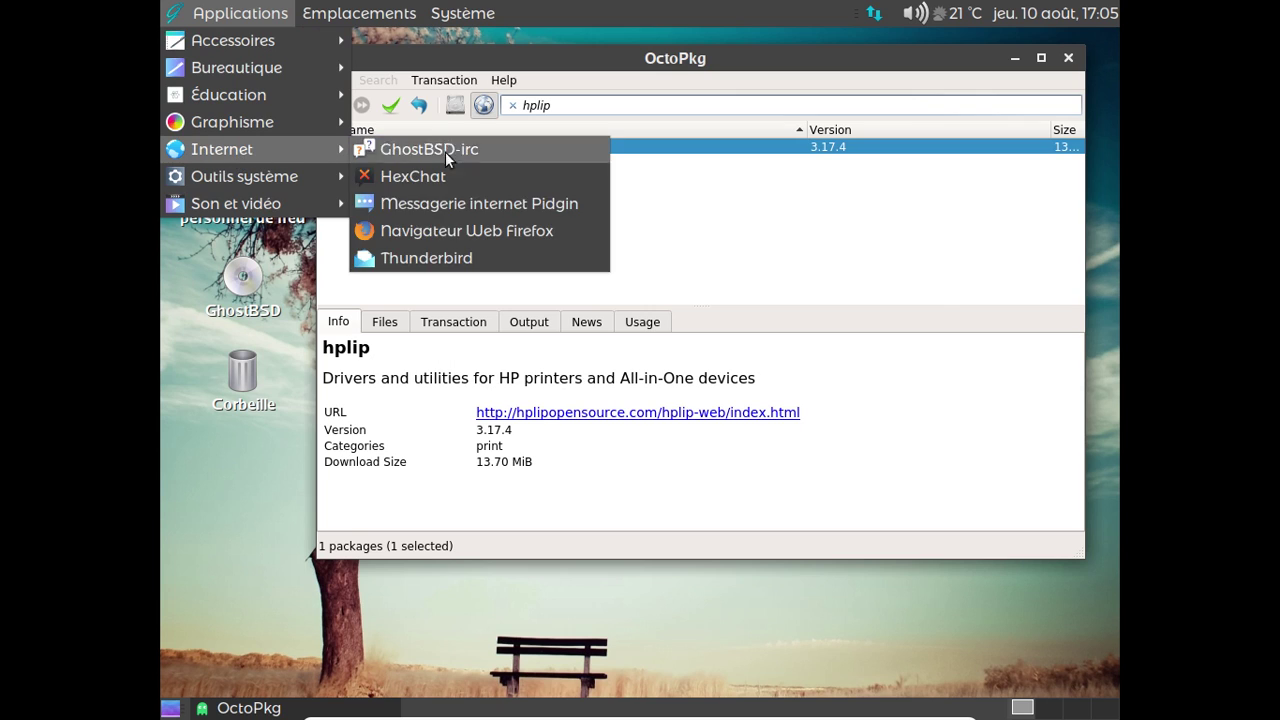
{"action": "left_click", "coordinate": [492, 231]}
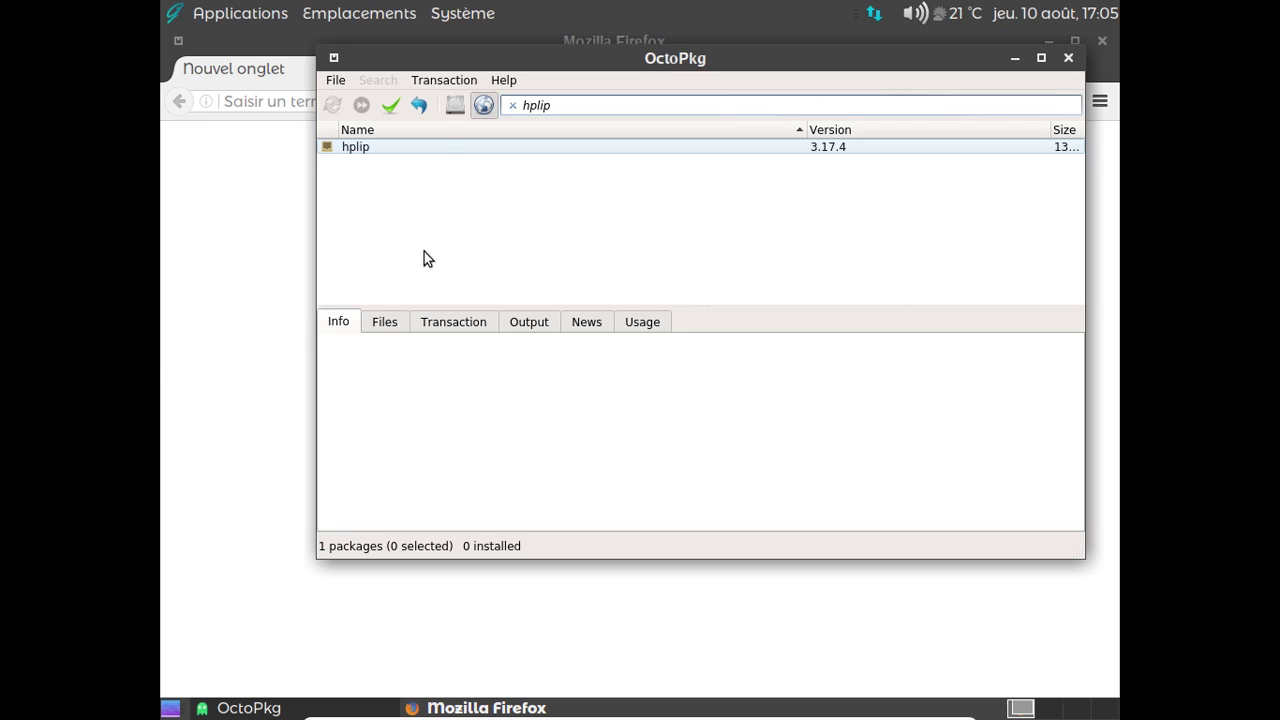
Step: Open the hplip package's website from its information in OctoPkg, view the HPLIP download page and close that tab
{"action": "left_click", "coordinate": [432, 150]}
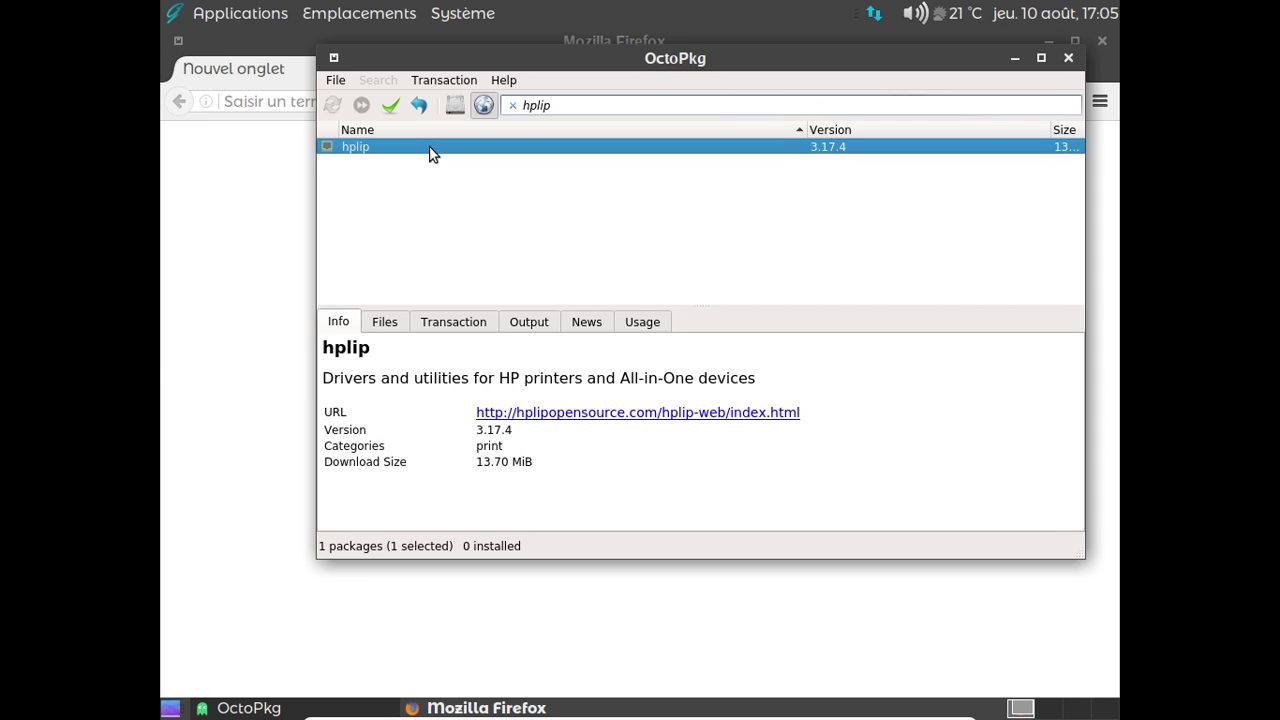
{"action": "left_click", "coordinate": [597, 416]}
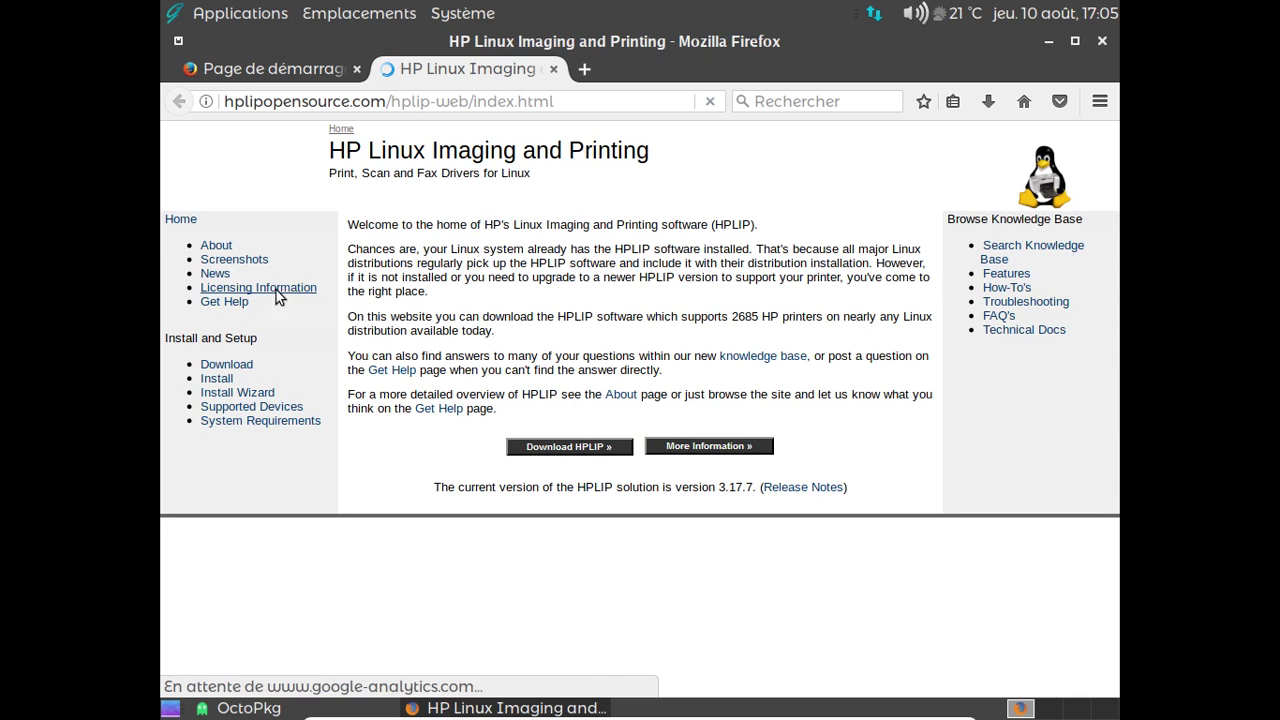
{"action": "left_click", "coordinate": [228, 366]}
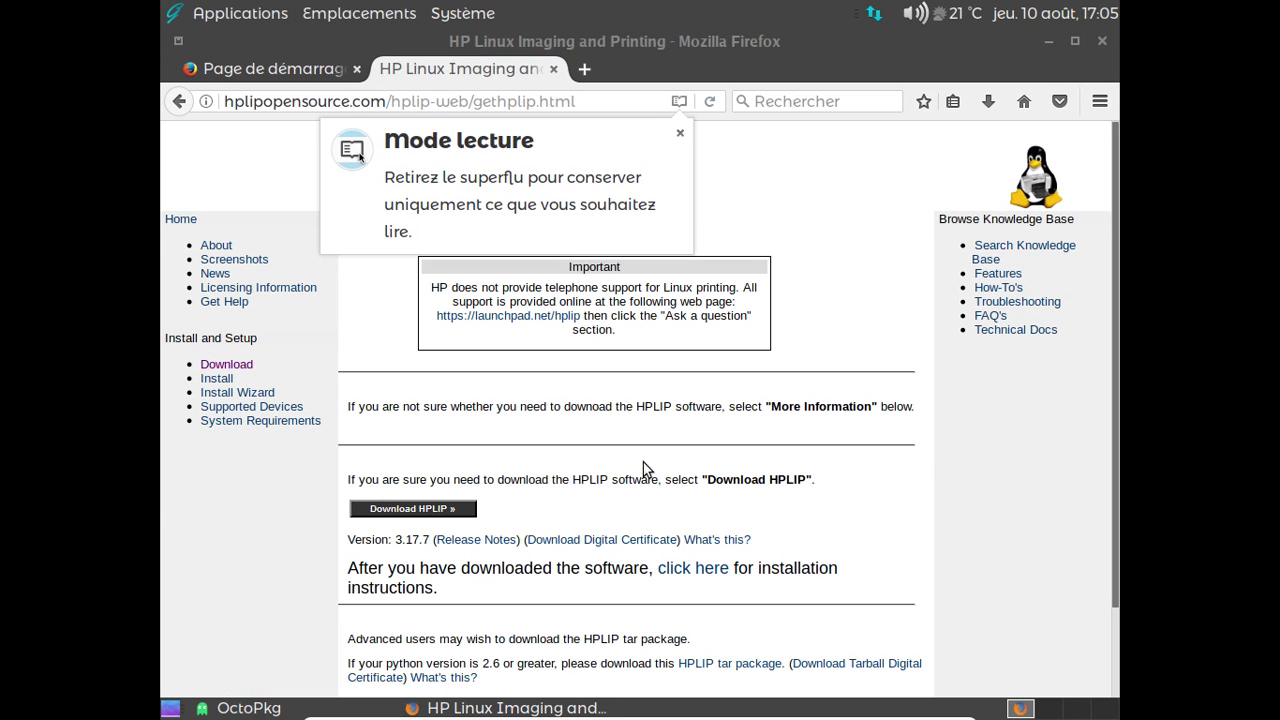
{"action": "left_click", "coordinate": [680, 134]}
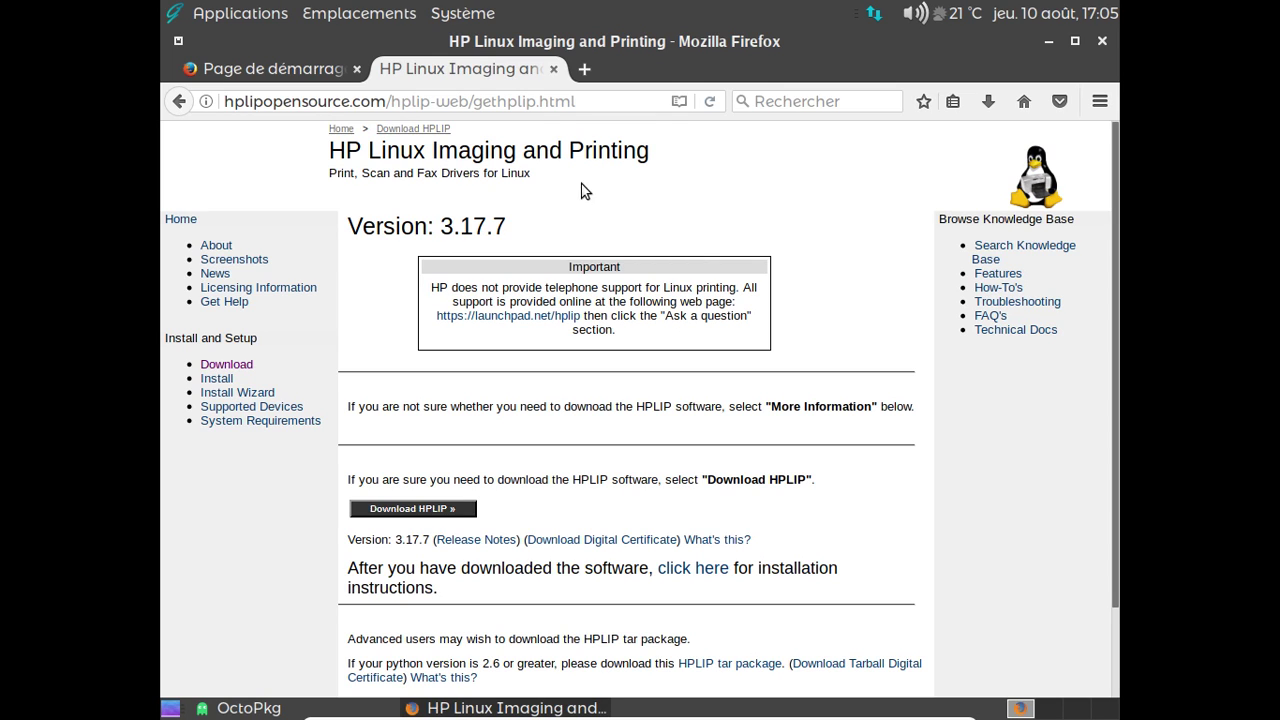
{"action": "left_click", "coordinate": [554, 69]}
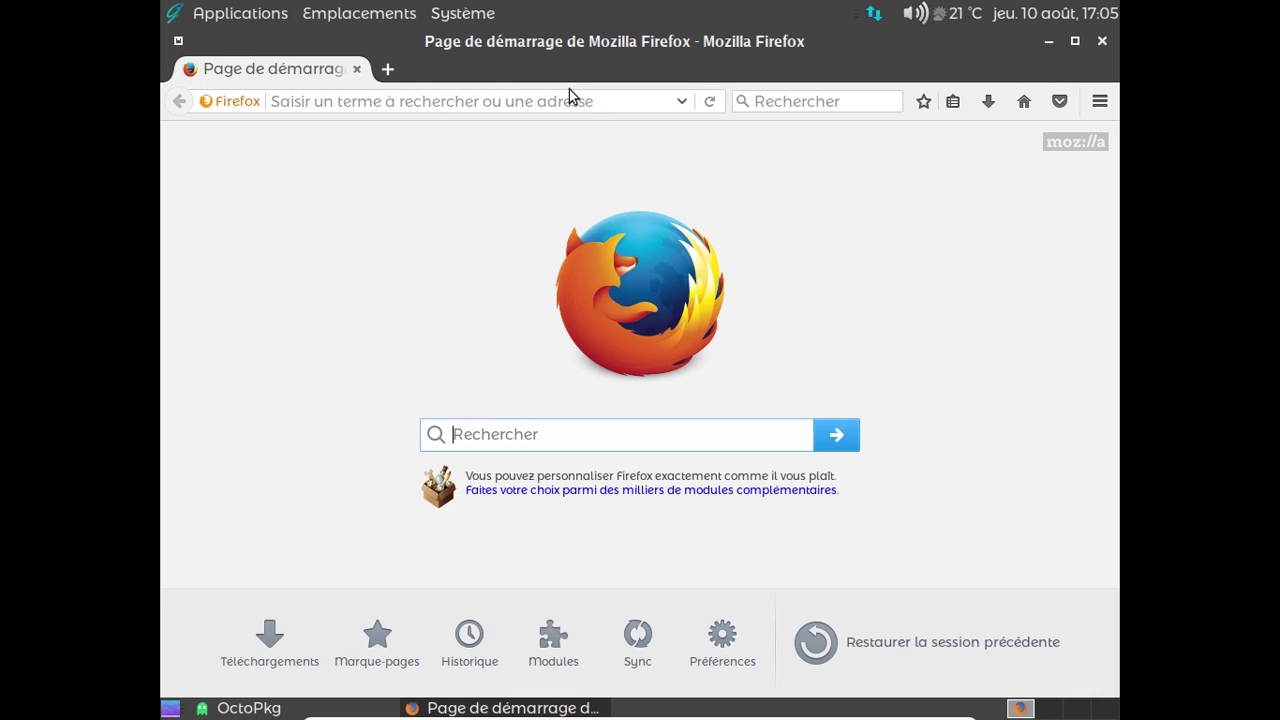
Step: Minimize Firefox, commit the pending hplip installation in OctoPkg, and confirm the package download and rights request
{"action": "left_click", "coordinate": [1045, 35]}
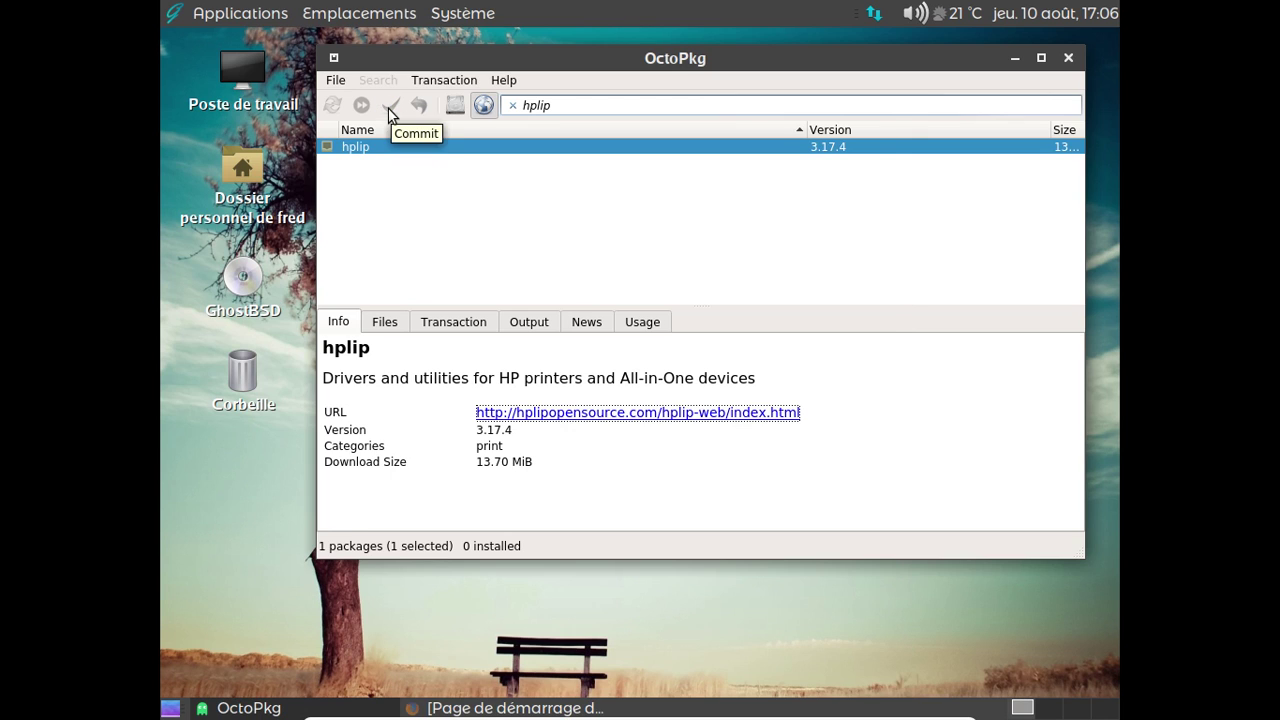
{"action": "left_click", "coordinate": [390, 114]}
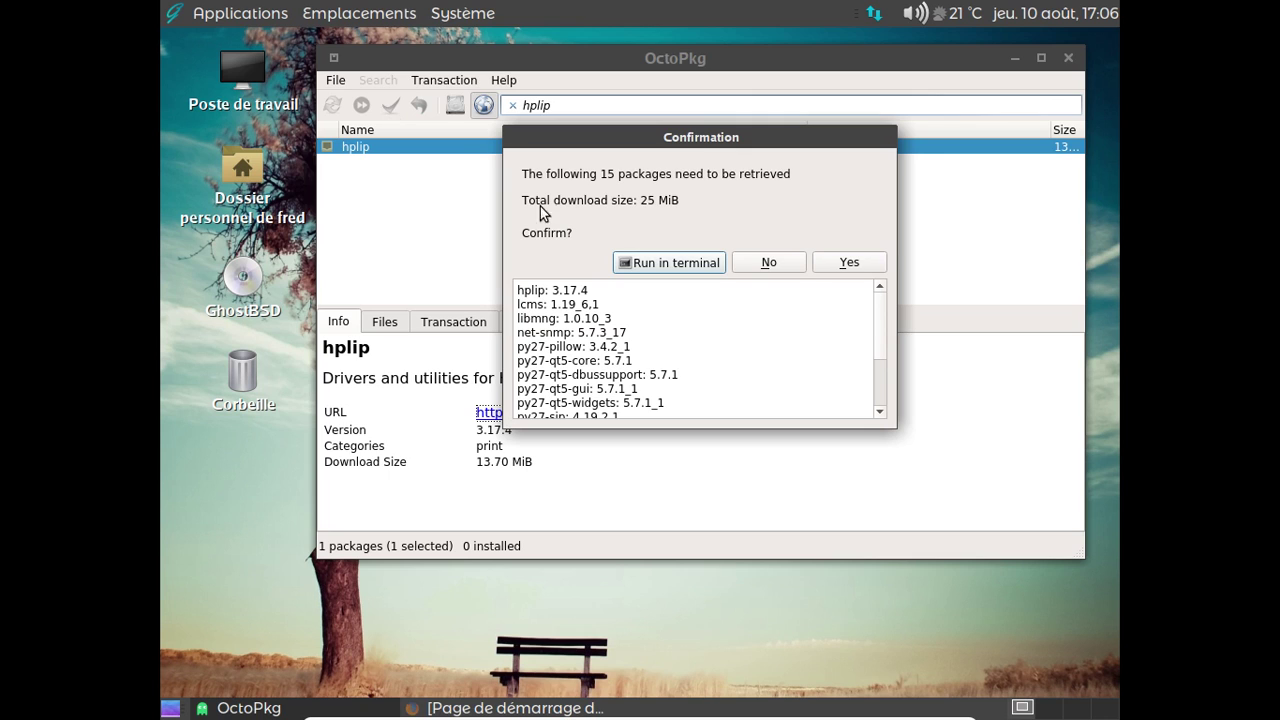
{"action": "left_click", "coordinate": [873, 260]}
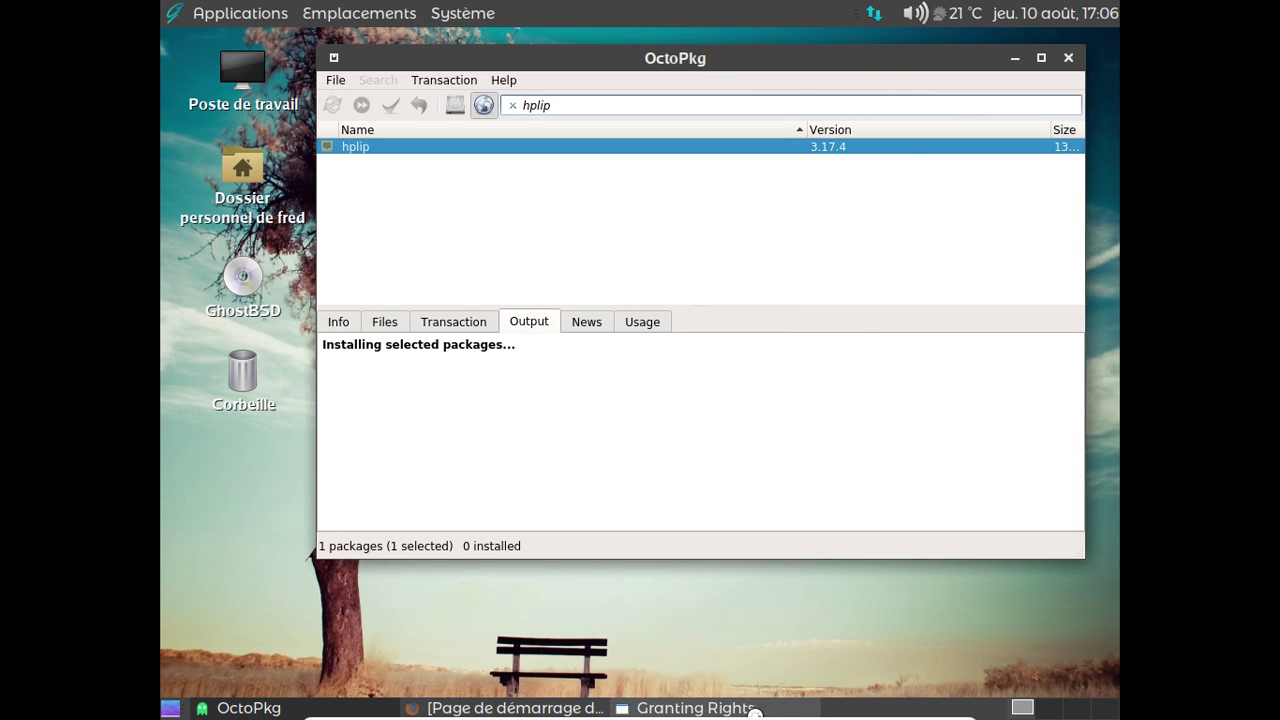
{"action": "left_click", "coordinate": [749, 708]}
{"action": "left_click", "coordinate": [854, 521]}
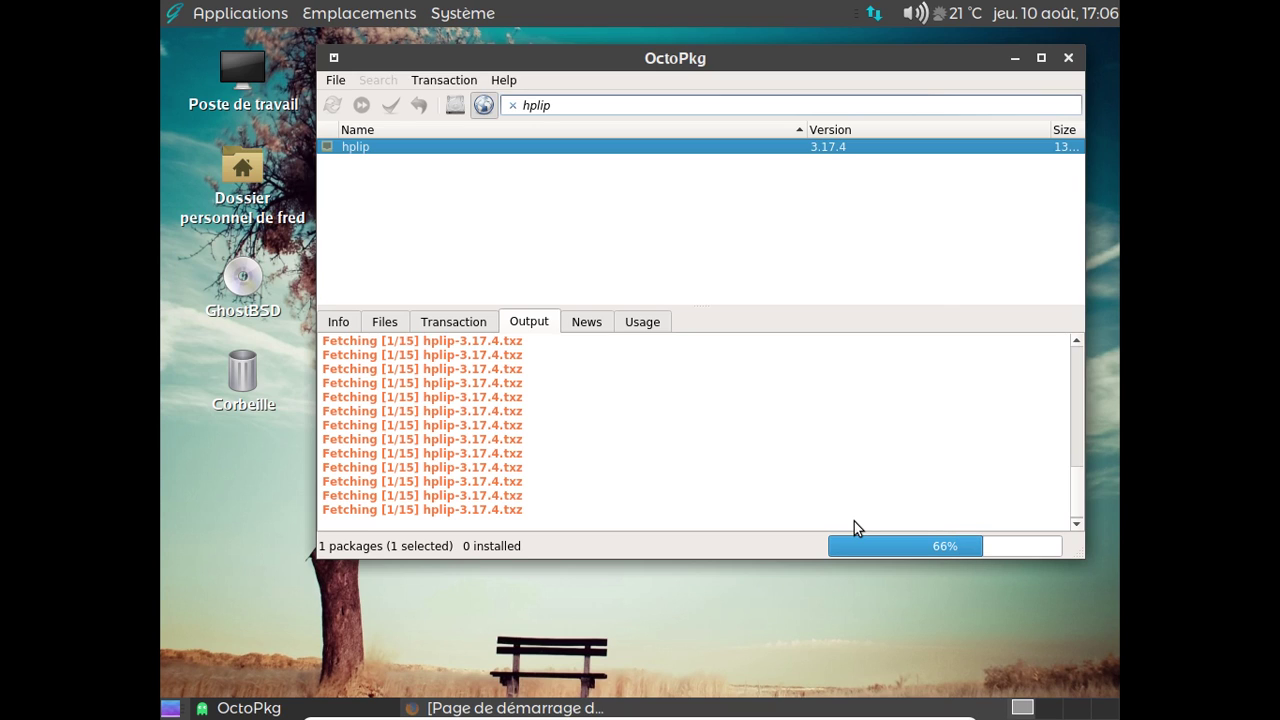
Step: Switch to the minimized Firefox window and search the web for "freebsd mate"
{"action": "left_click", "coordinate": [553, 710]}
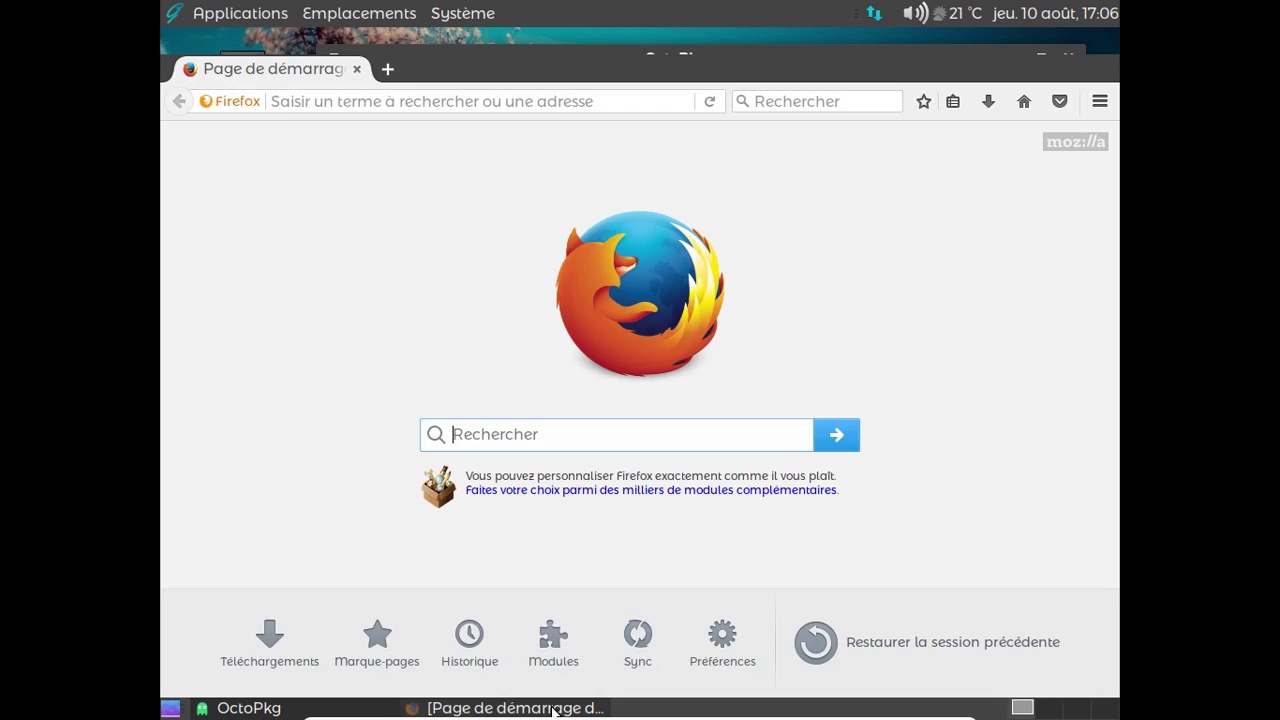
{"action": "left_click", "coordinate": [764, 105]}
{"action": "type", "text": "f"}
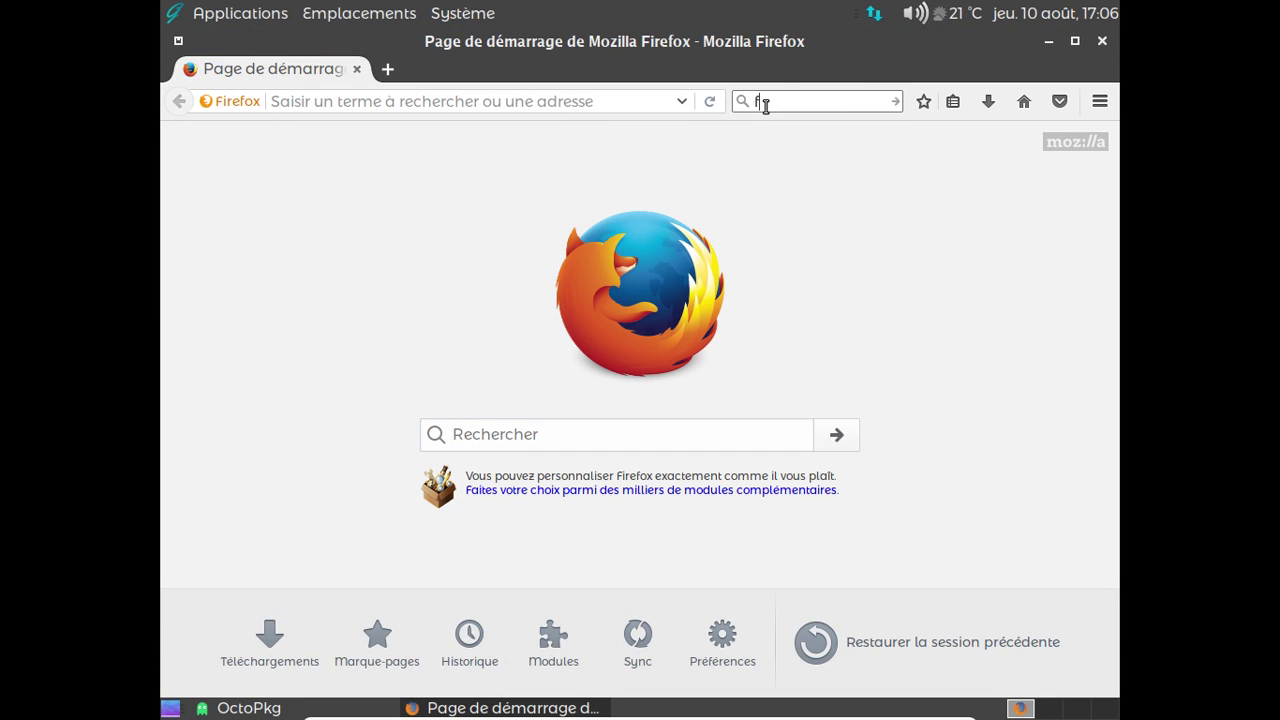
{"action": "type", "text": "reebsd ma"}
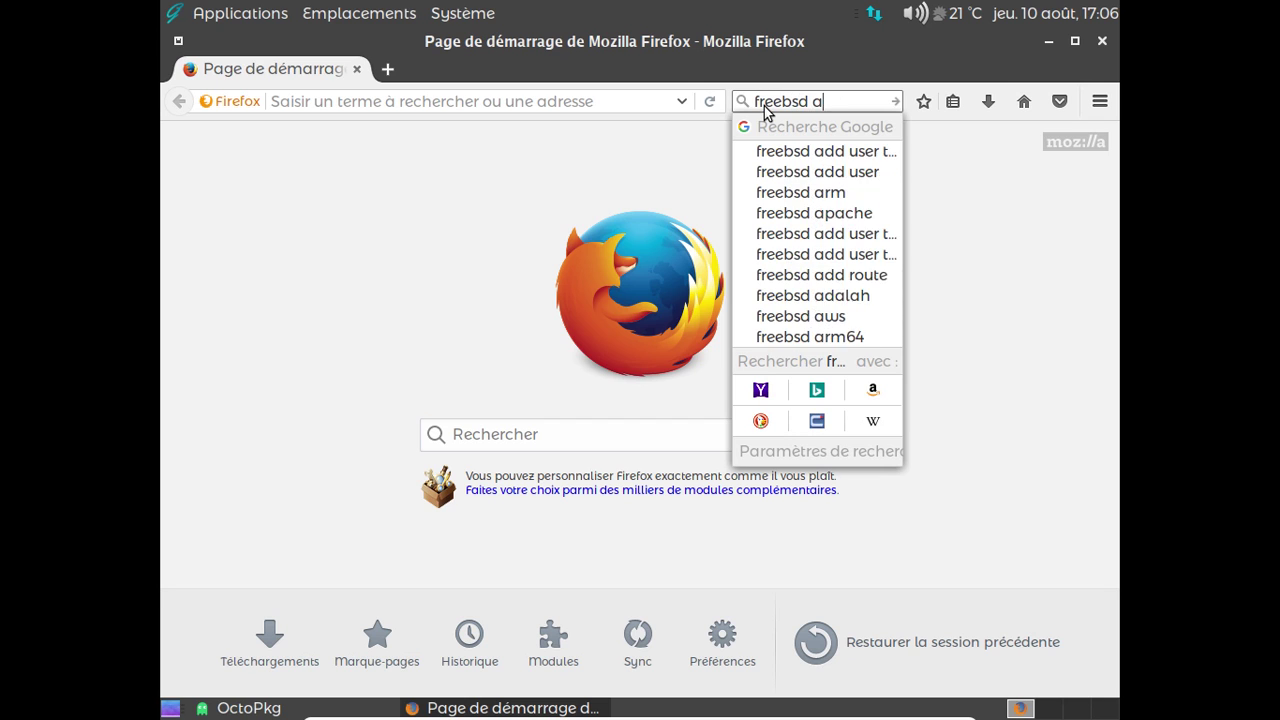
{"action": "key", "text": "BackSpace"}
{"action": "type", "text": "mate"}
{"action": "key", "text": "Return"}
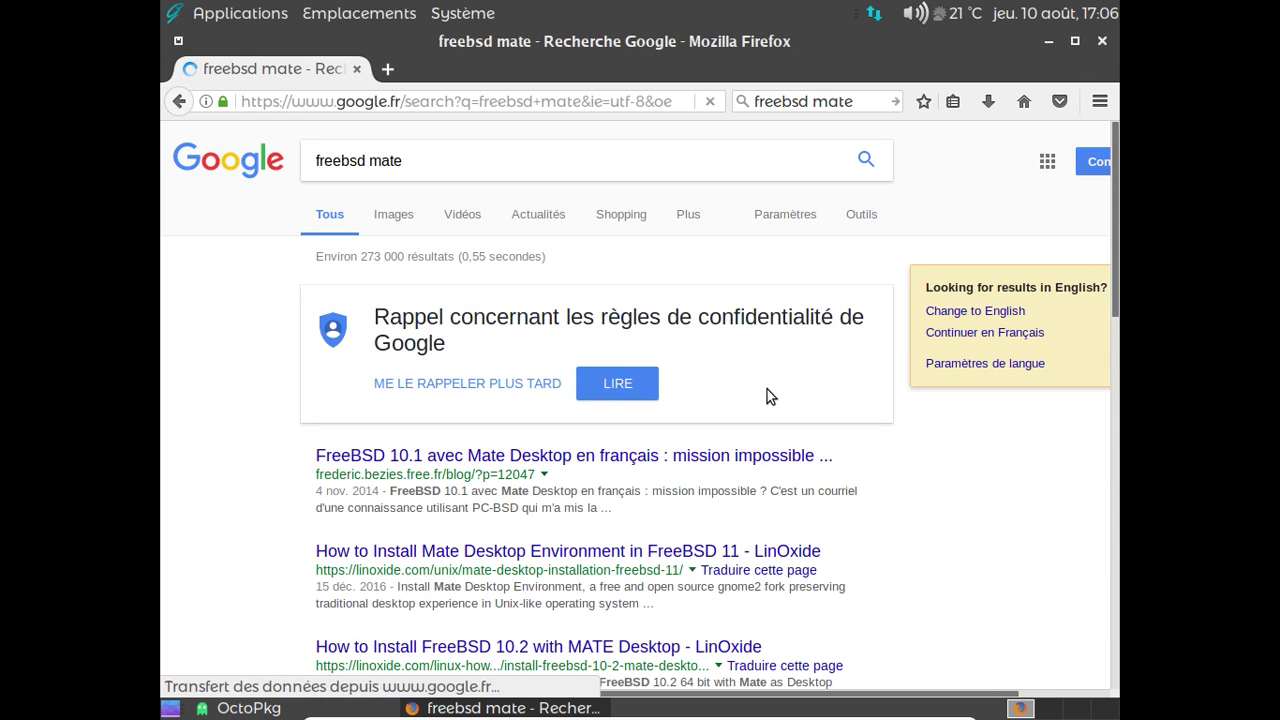
Step: Open the LinOxide article on installing the Mate desktop environment in FreeBSD 11 and read through its installation and configuration sections
{"action": "scroll", "coordinate": [762, 393], "scroll_direction": "down", "scroll_amount": 3}
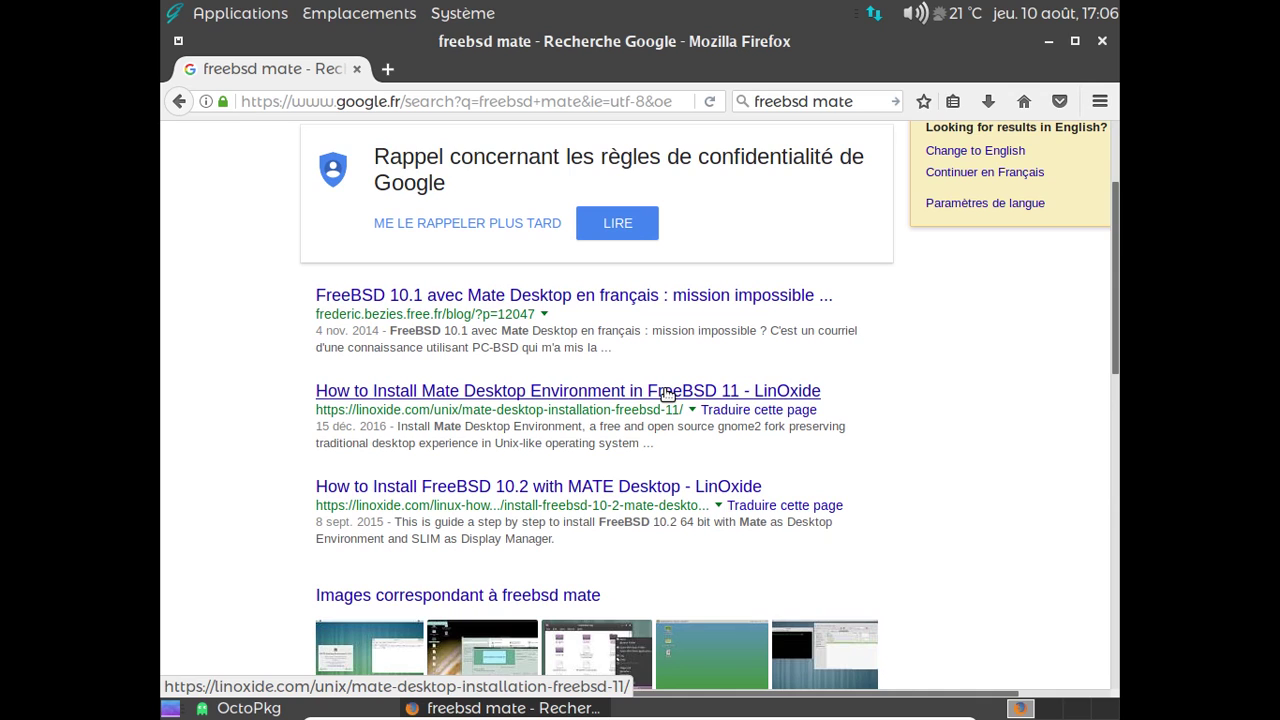
{"action": "left_click", "coordinate": [665, 389]}
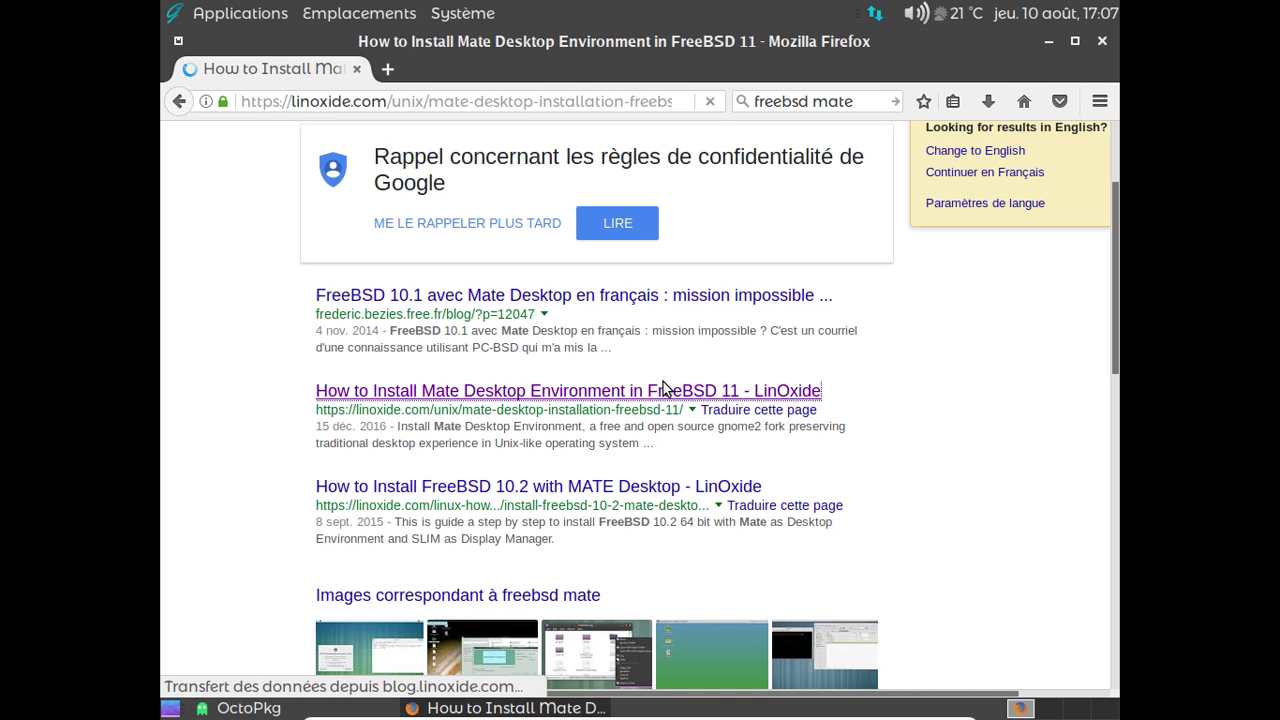
{"action": "scroll", "coordinate": [666, 387], "scroll_direction": "down", "scroll_amount": 6}
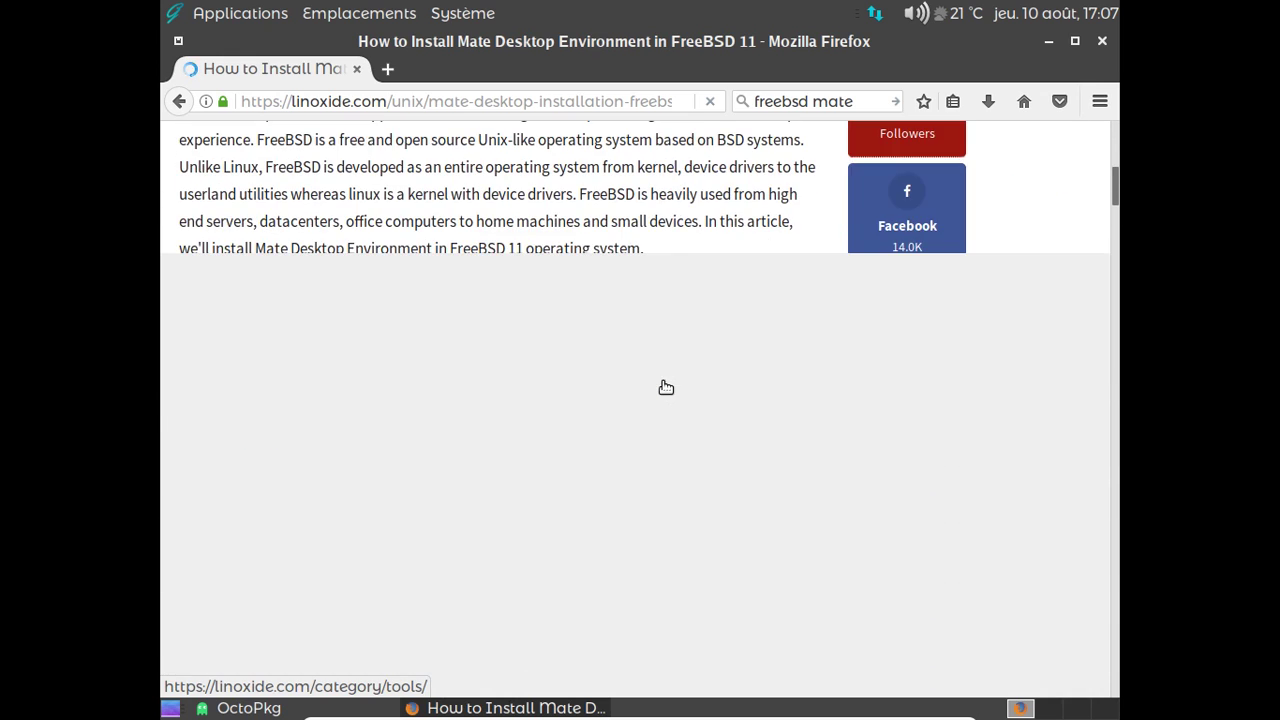
{"action": "scroll", "coordinate": [663, 387], "scroll_direction": "down", "scroll_amount": 1}
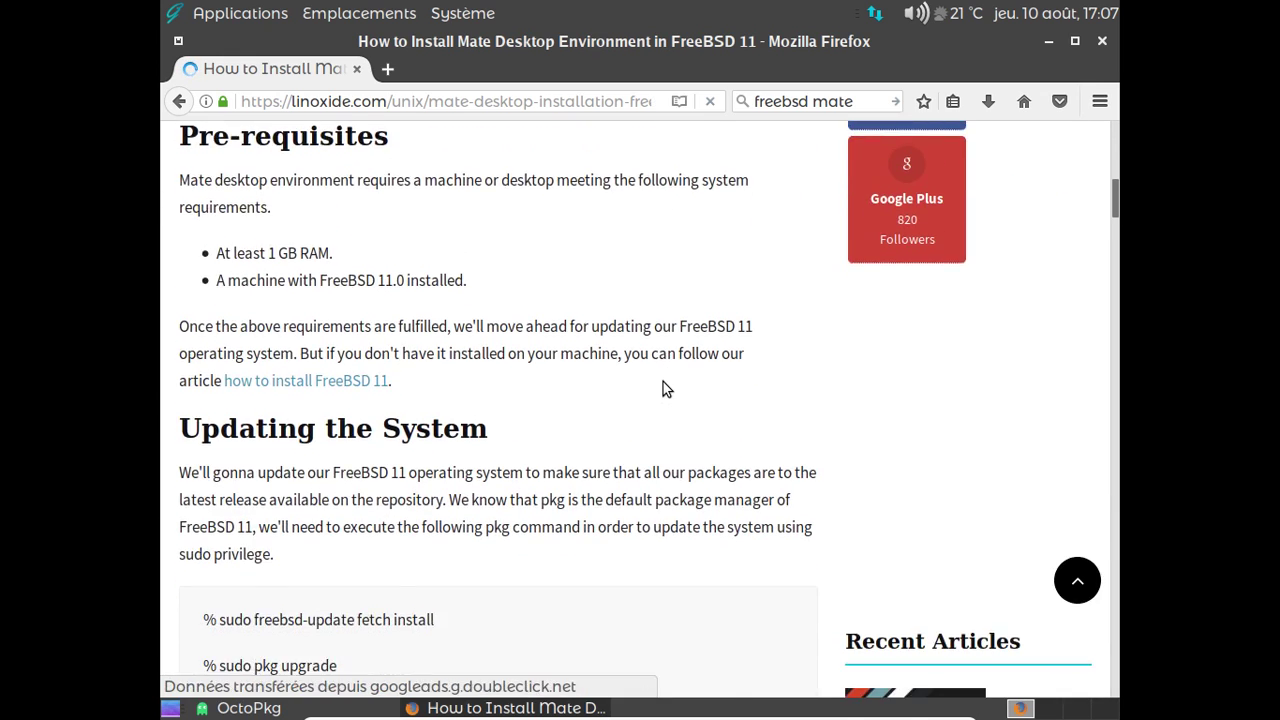
{"action": "scroll", "coordinate": [663, 388], "scroll_direction": "down", "scroll_amount": 6}
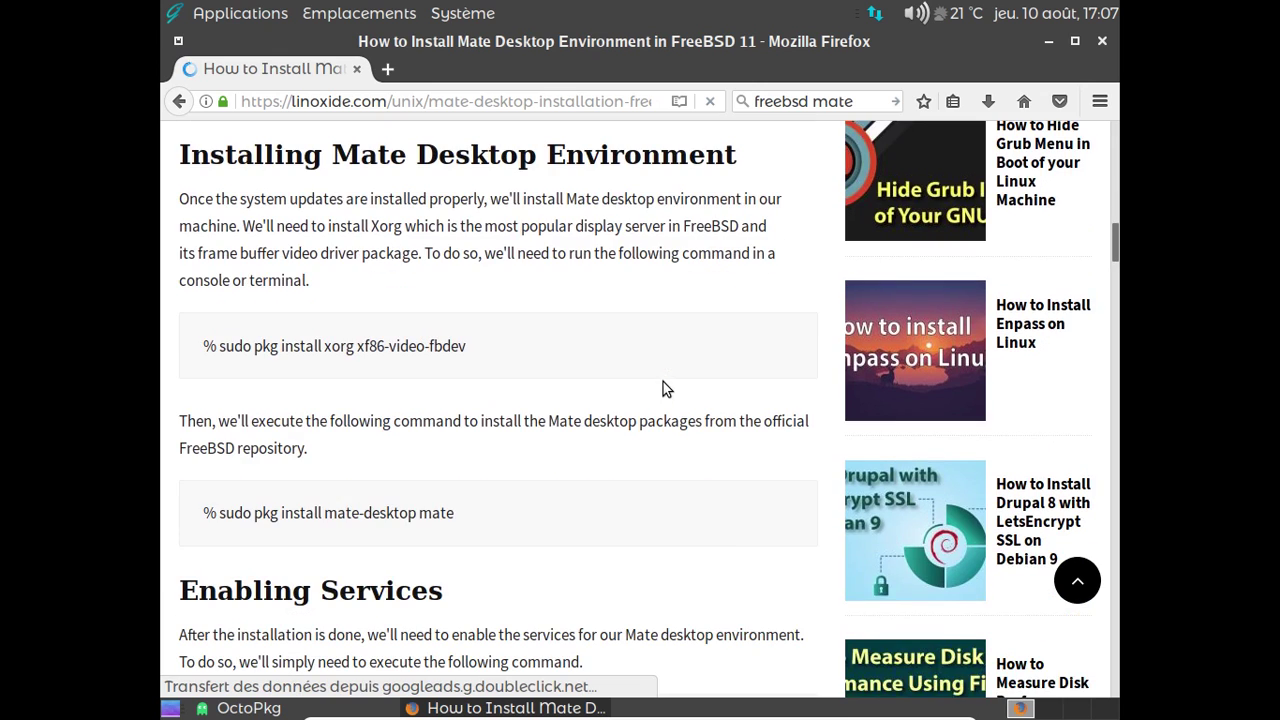
{"action": "scroll", "coordinate": [663, 382], "scroll_direction": "down", "scroll_amount": 6}
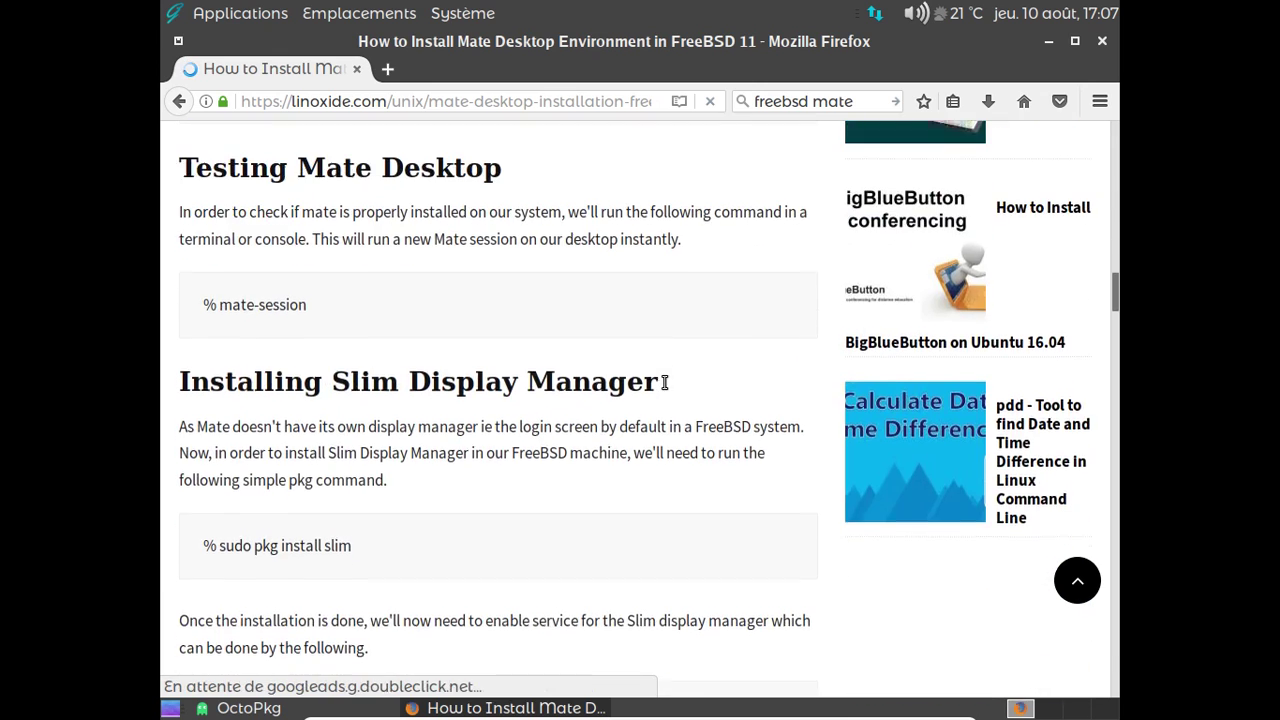
{"action": "scroll", "coordinate": [663, 382], "scroll_direction": "down", "scroll_amount": 5}
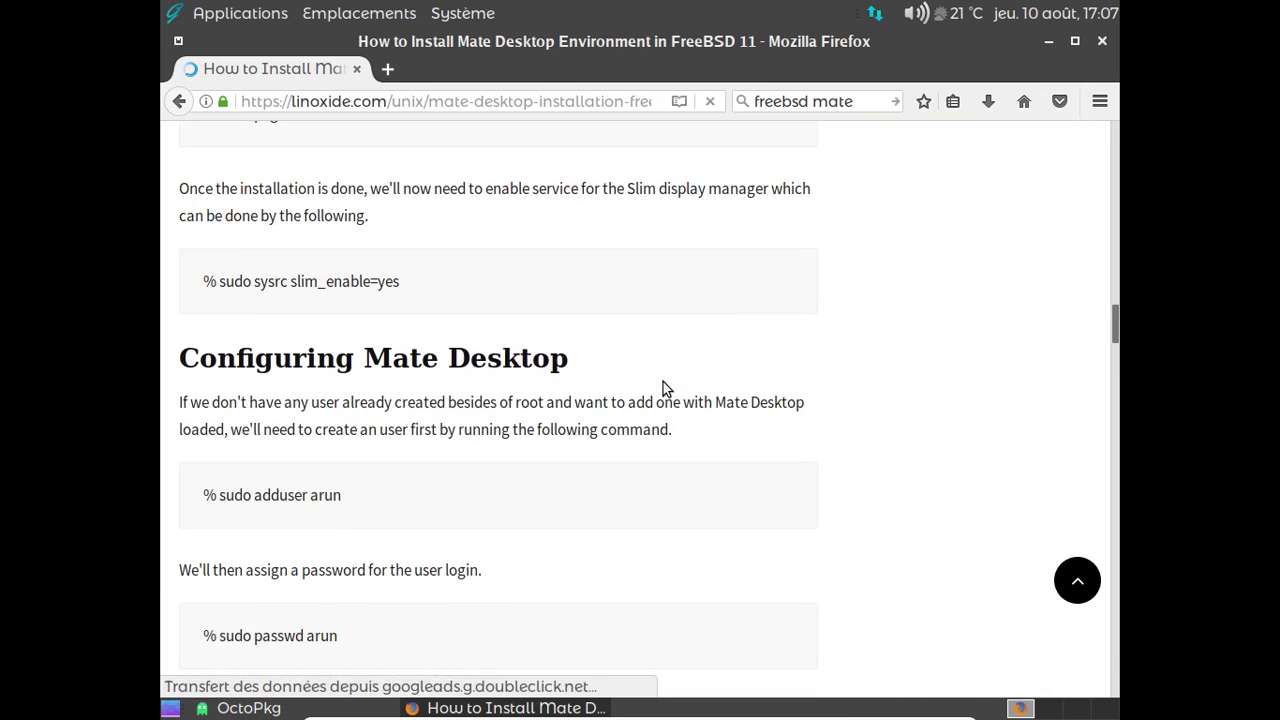
{"action": "scroll", "coordinate": [663, 388], "scroll_direction": "down", "scroll_amount": 5}
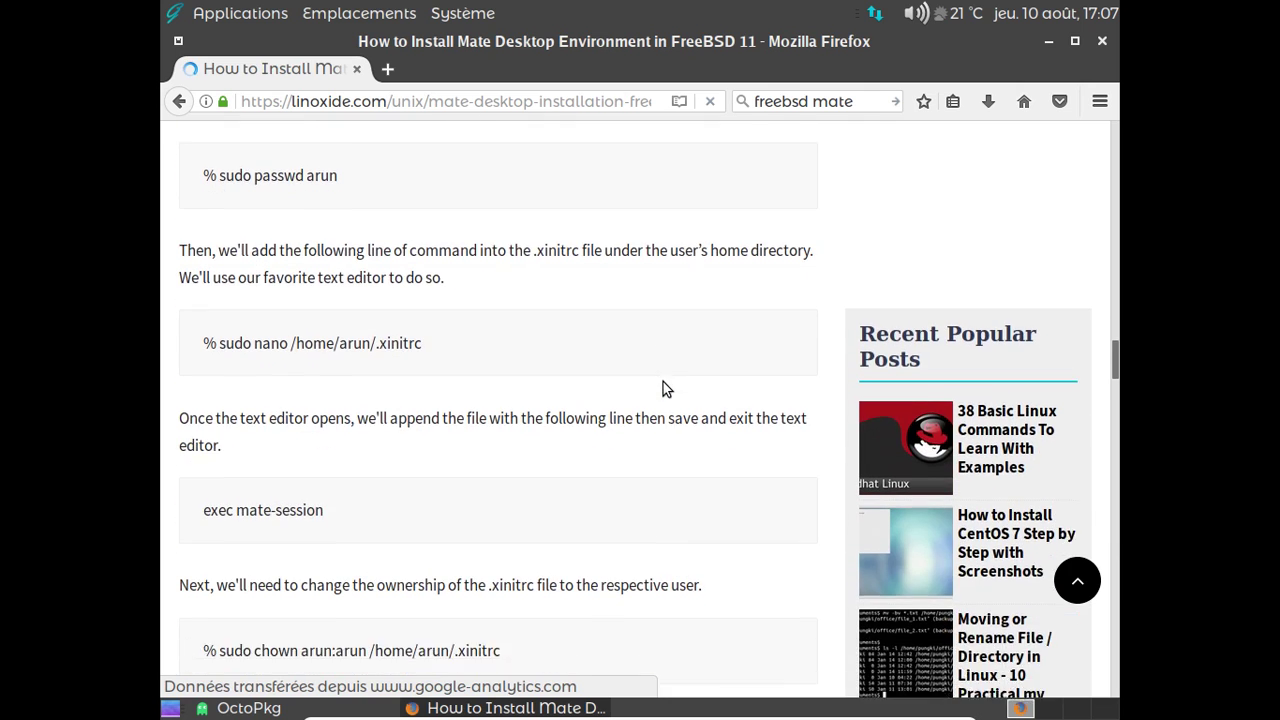
{"action": "scroll", "coordinate": [663, 382], "scroll_direction": "down", "scroll_amount": 7}
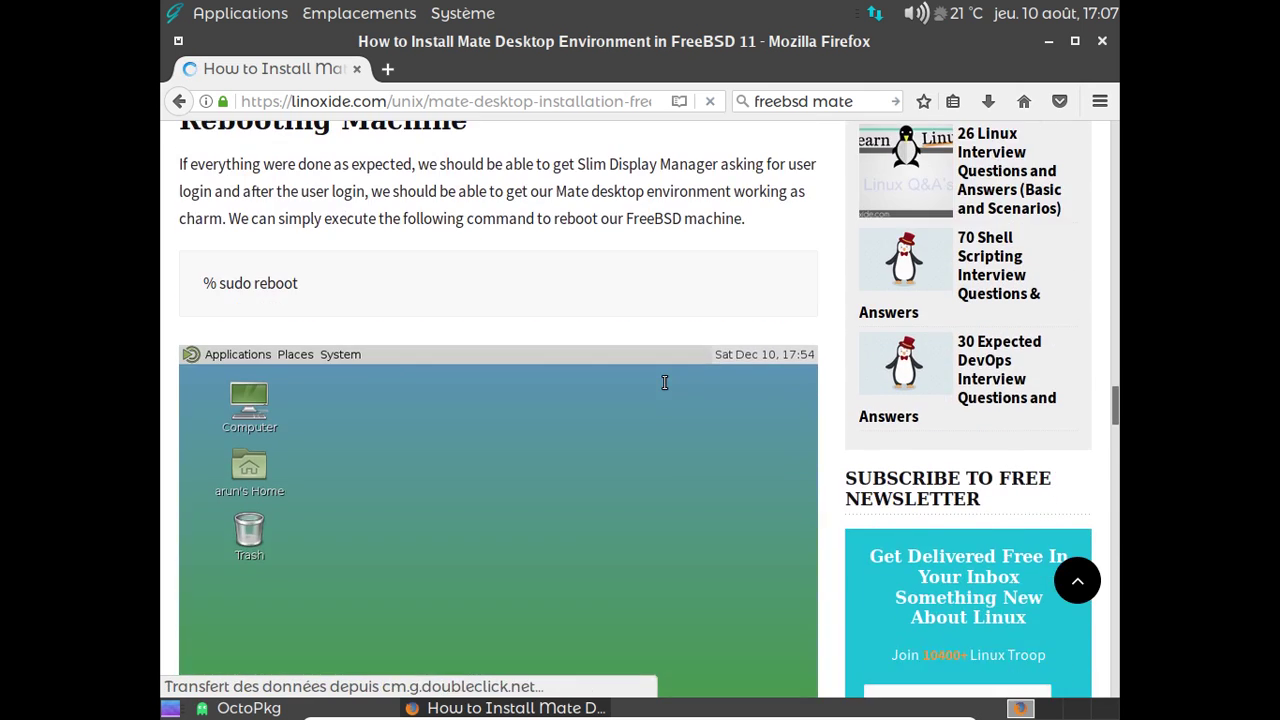
{"action": "scroll", "coordinate": [663, 382], "scroll_direction": "down", "scroll_amount": 6}
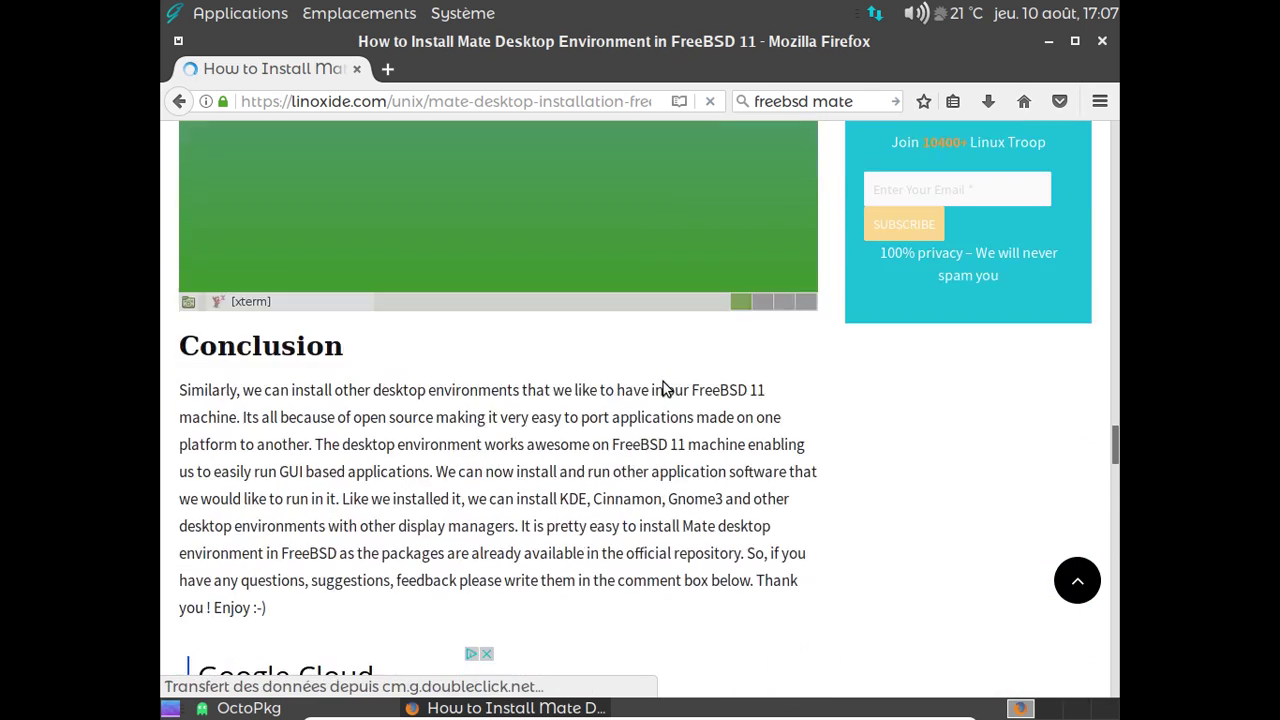
{"action": "scroll", "coordinate": [663, 388], "scroll_direction": "down", "scroll_amount": 6}
{"action": "scroll", "coordinate": [713, 390], "scroll_direction": "down", "scroll_amount": 3}
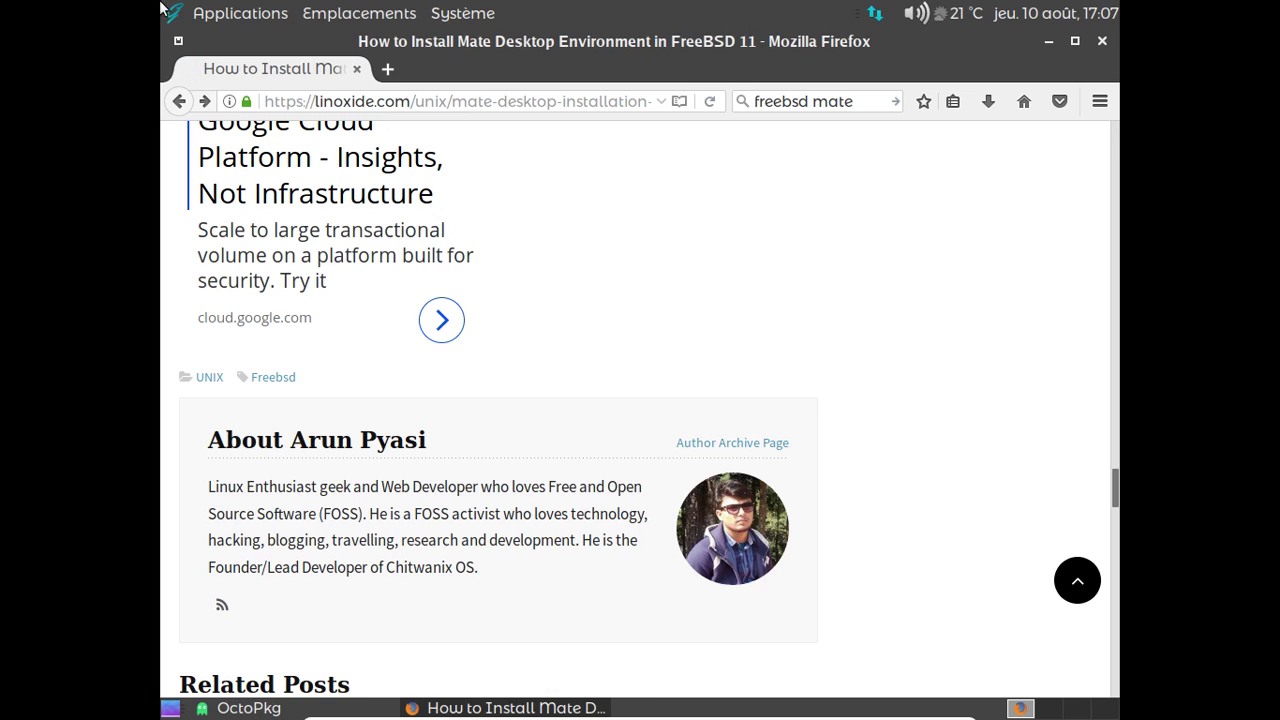
Step: Return to the search results, look over the FreeBSD Ports: Mate page's component list, and close Firefox
{"action": "left_click", "coordinate": [180, 102]}
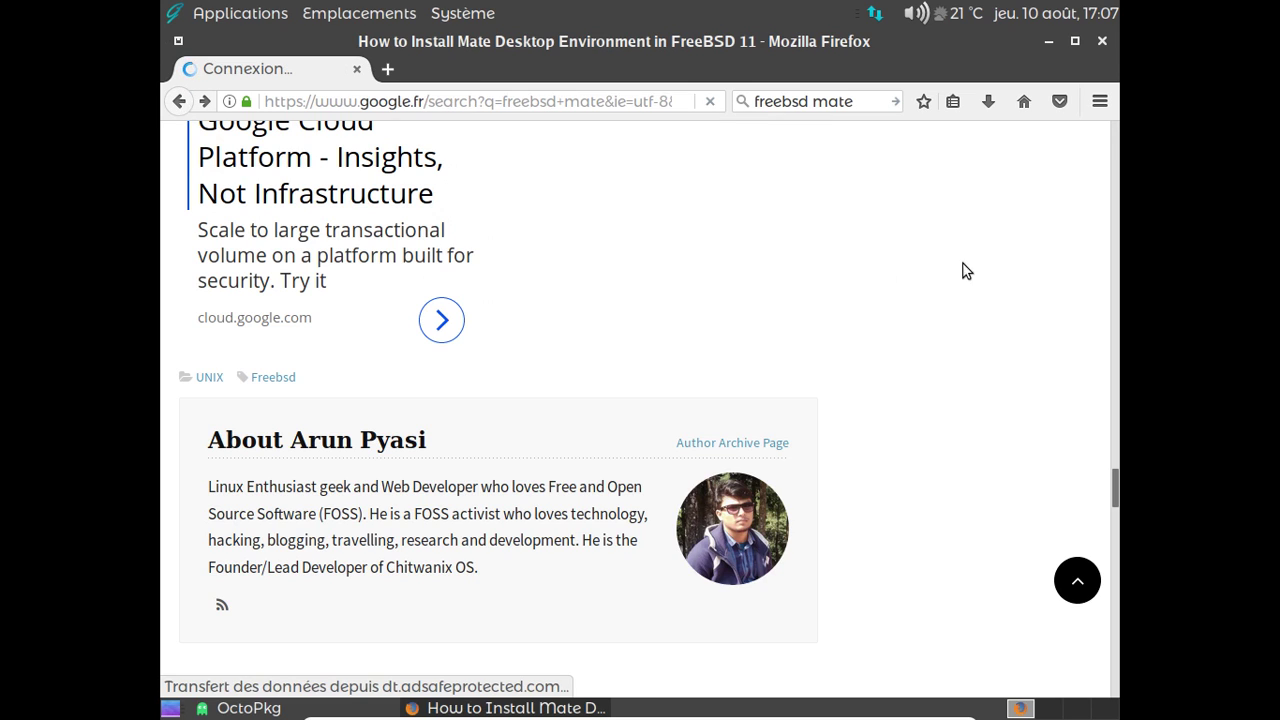
{"action": "scroll", "coordinate": [849, 273], "scroll_direction": "down", "scroll_amount": 5}
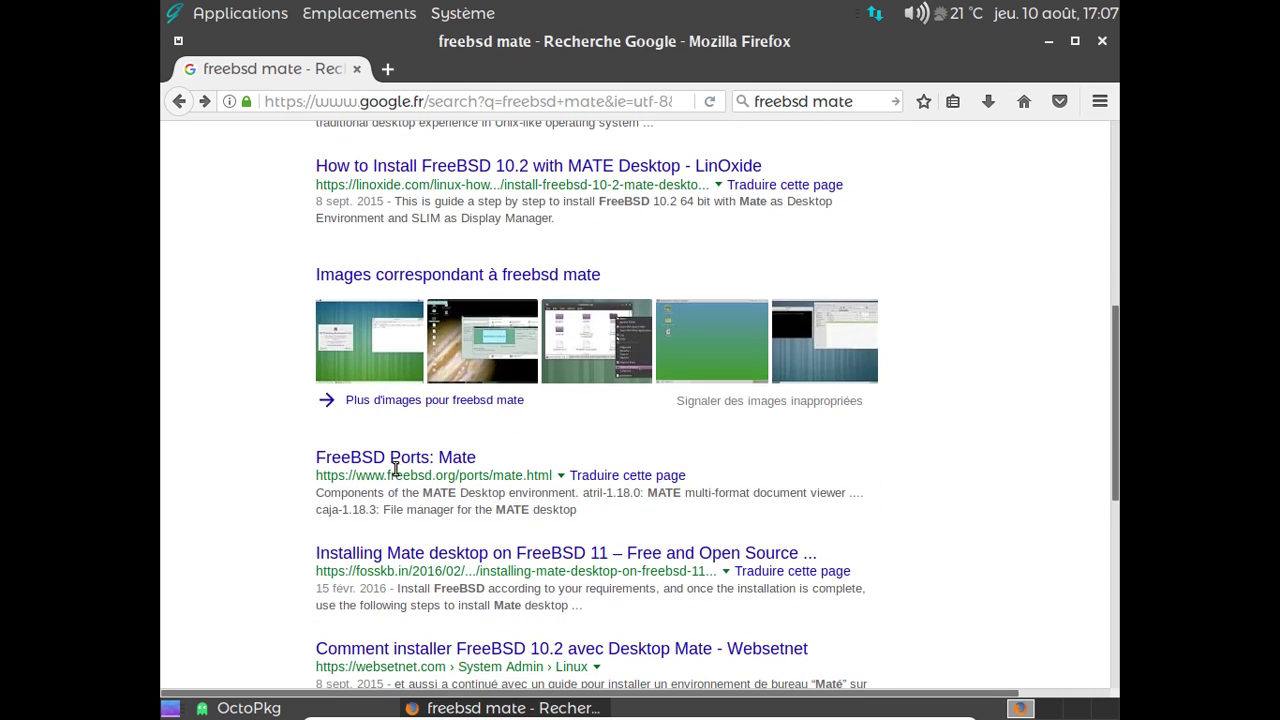
{"action": "left_click", "coordinate": [395, 465]}
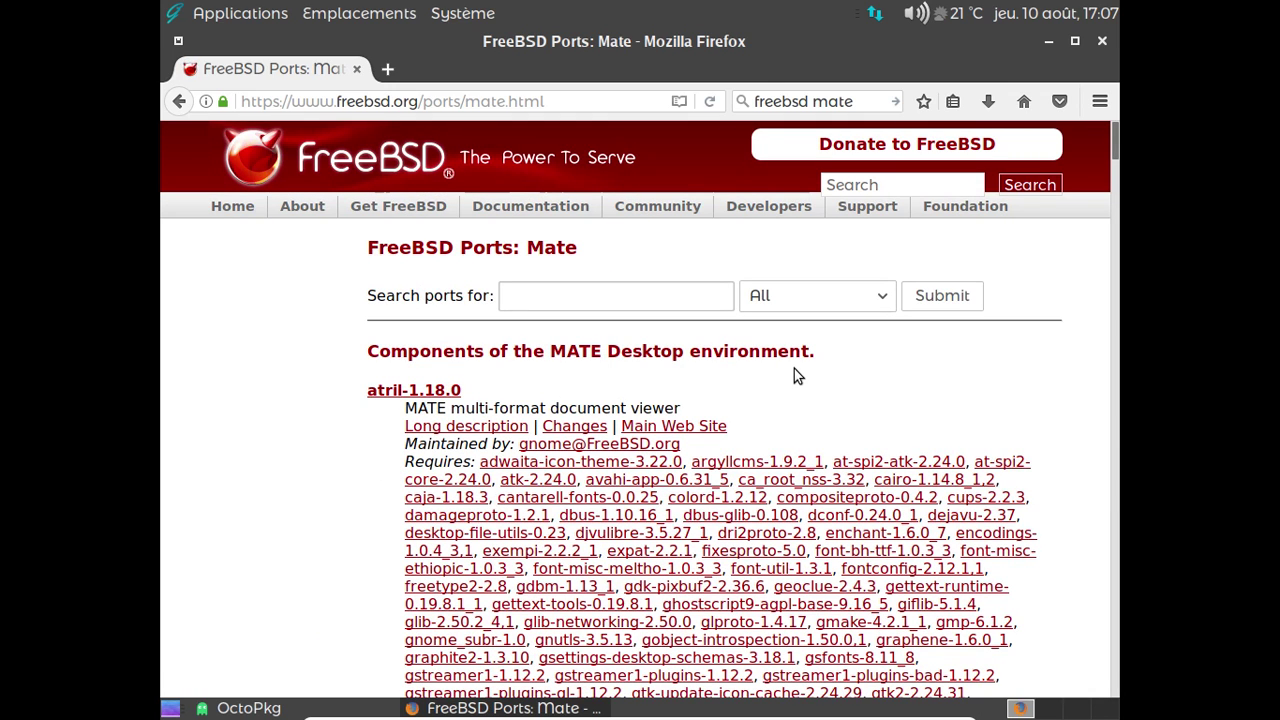
{"action": "scroll", "coordinate": [794, 368], "scroll_direction": "down", "scroll_amount": 5}
{"action": "scroll", "coordinate": [794, 372], "scroll_direction": "down", "scroll_amount": 6}
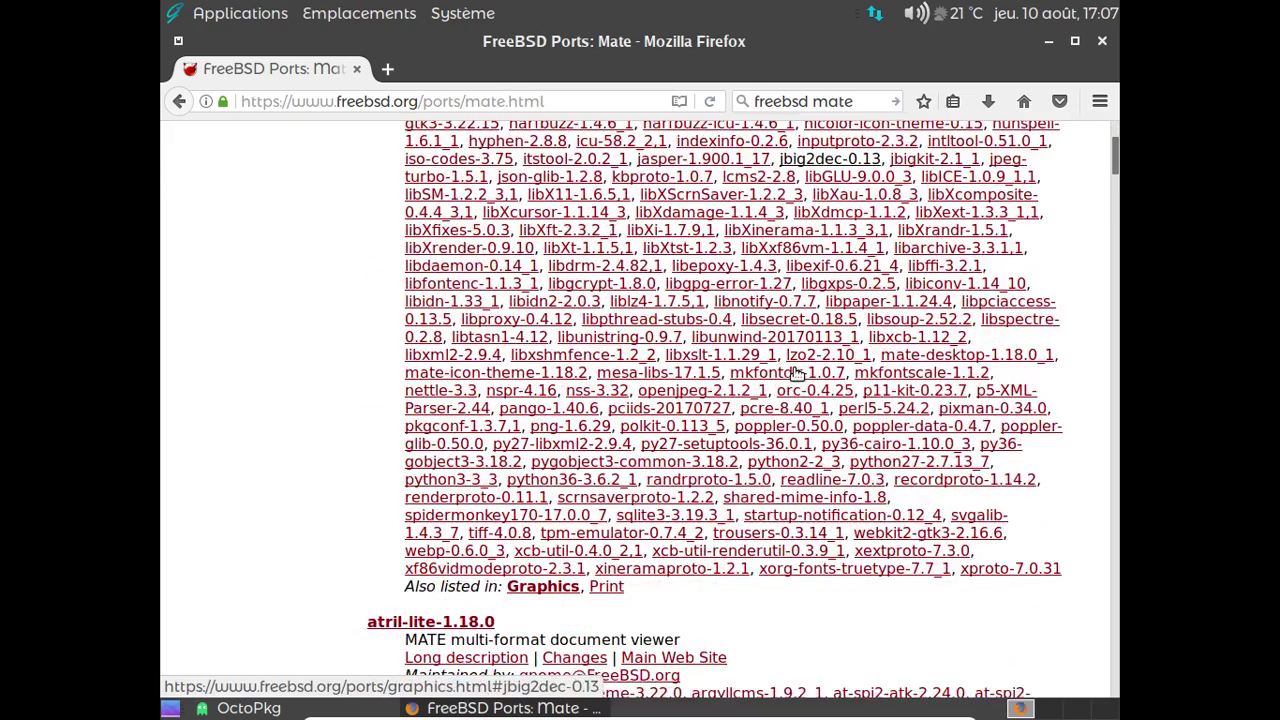
{"action": "scroll", "coordinate": [794, 368], "scroll_direction": "down", "scroll_amount": 2}
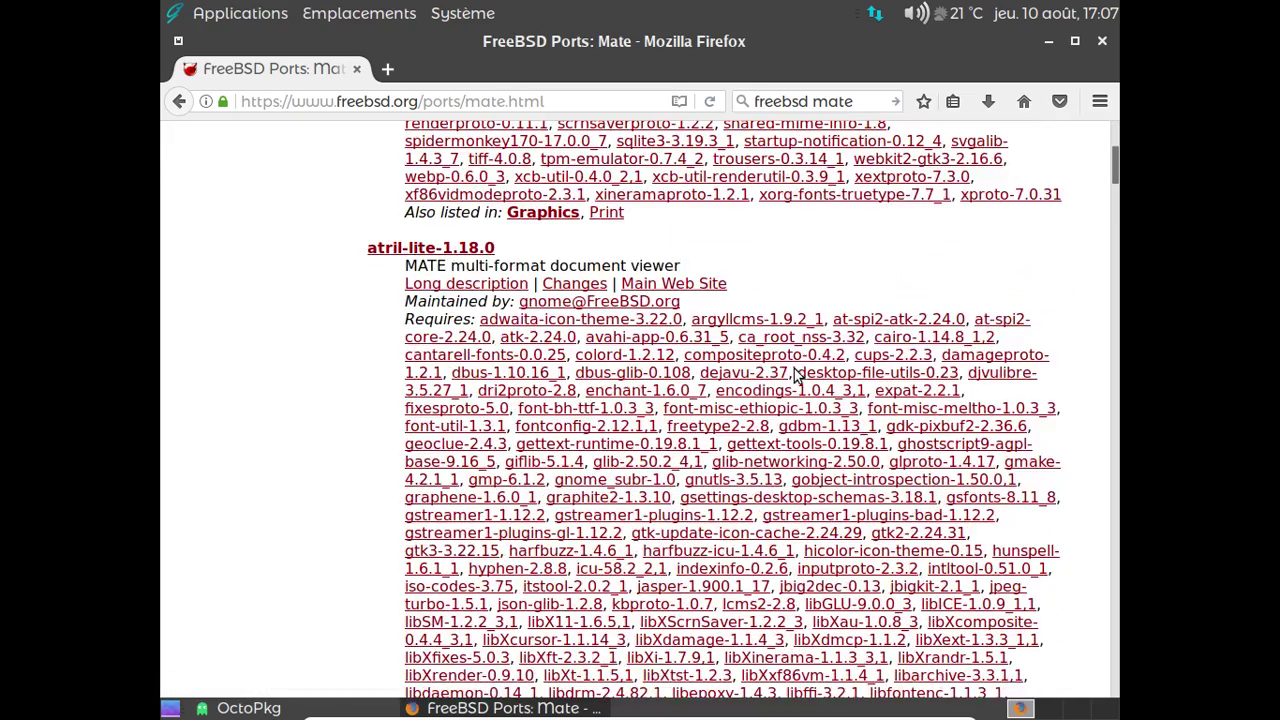
{"action": "left_click", "coordinate": [1103, 41]}
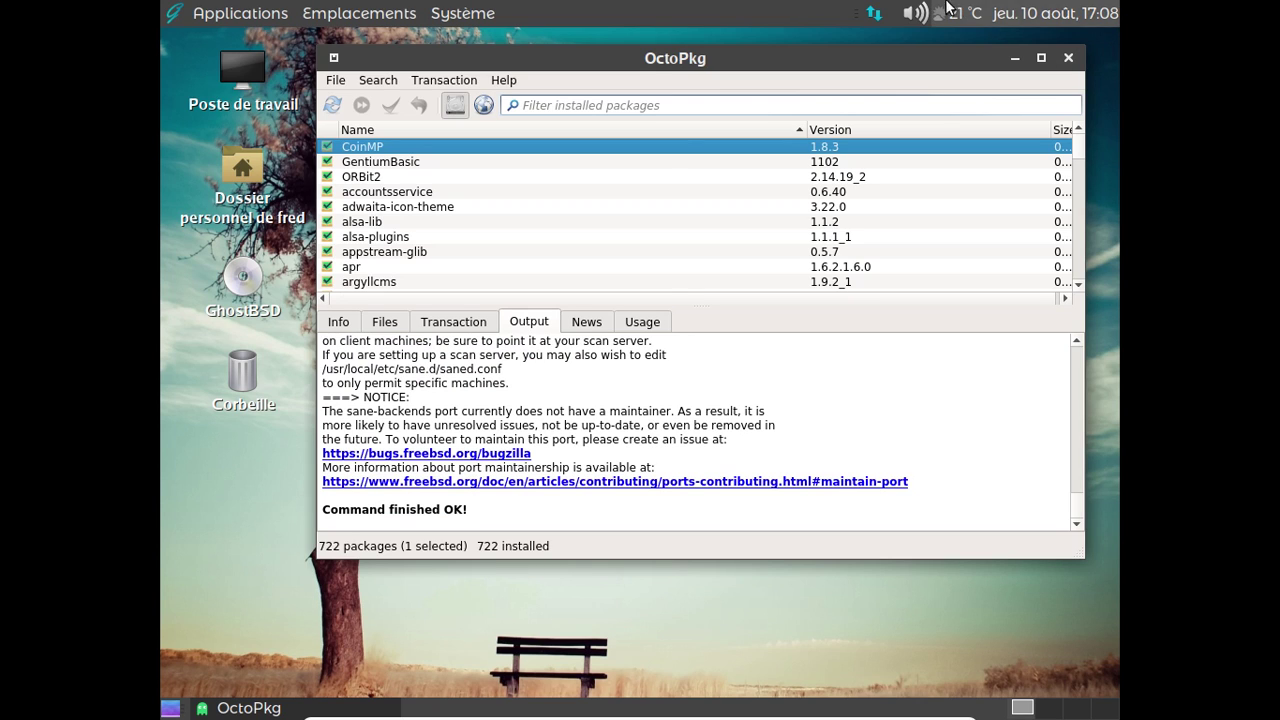
Step: Search OctoPkg's installed and remote packages for gimp and mark the gimp package for installation
{"action": "left_click", "coordinate": [630, 105]}
{"action": "type", "text": "gimp"}
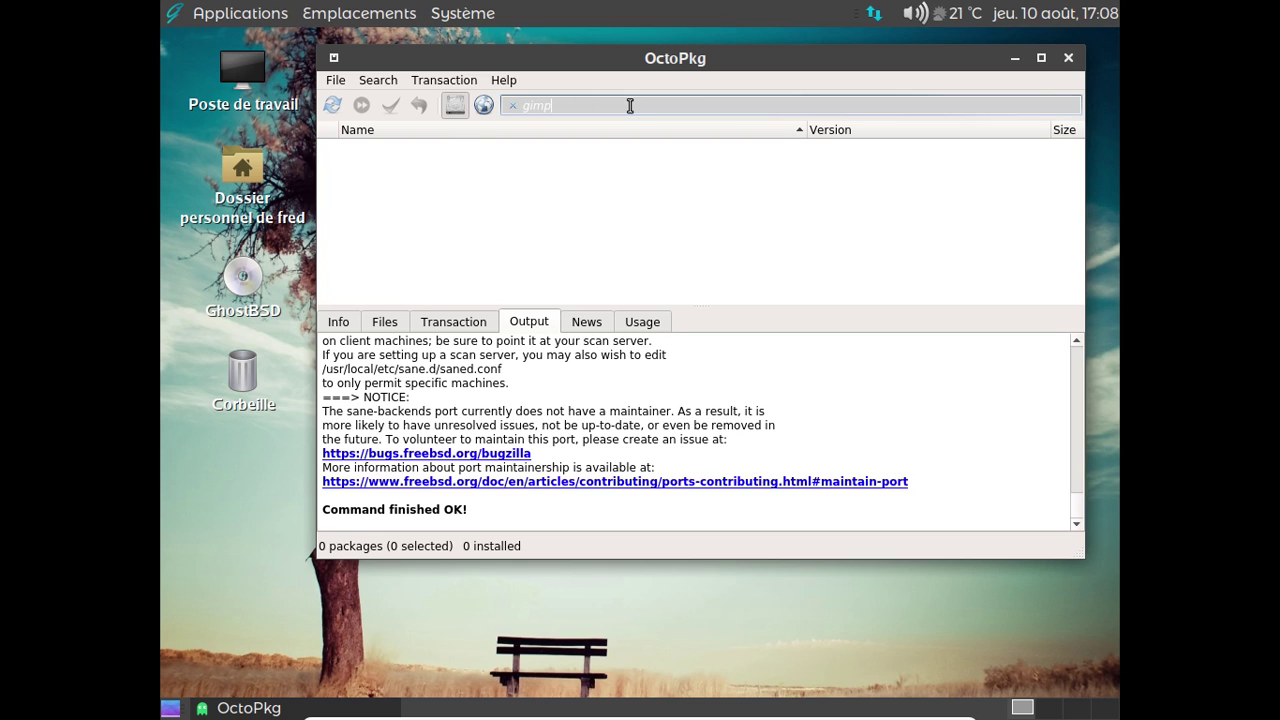
{"action": "left_click", "coordinate": [484, 105]}
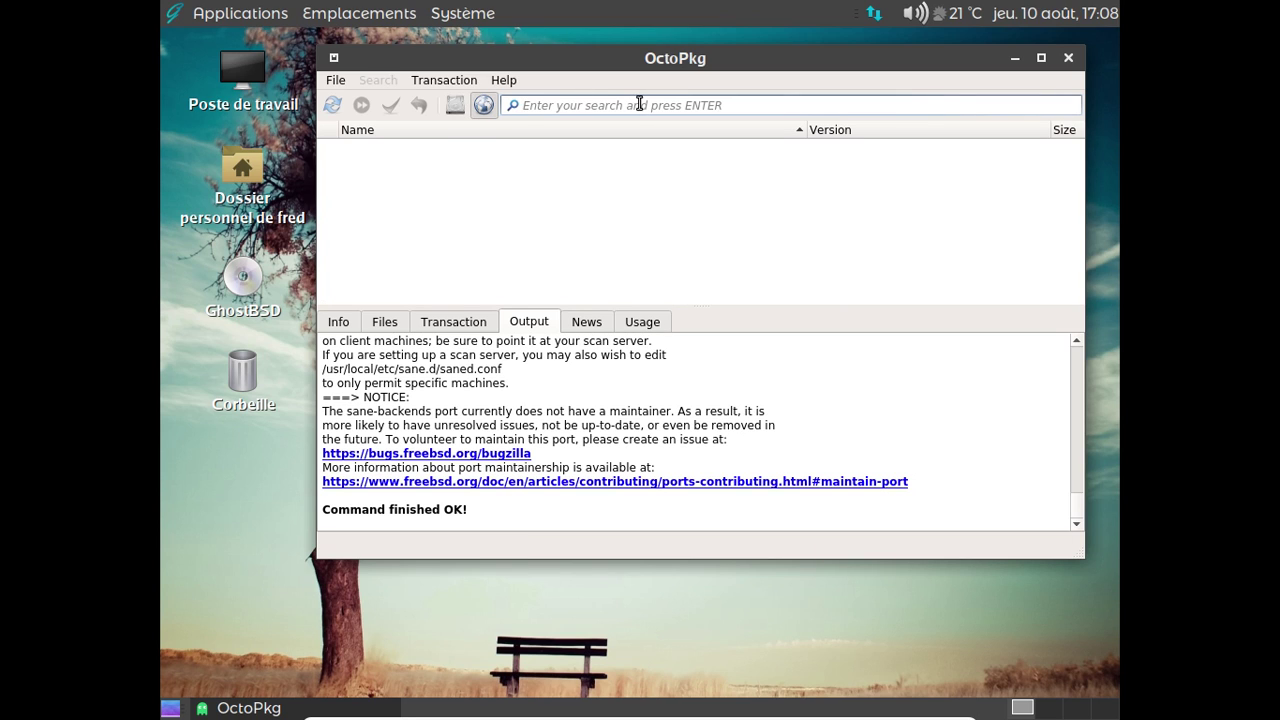
{"action": "type", "text": "gimp"}
{"action": "key", "text": "Return"}
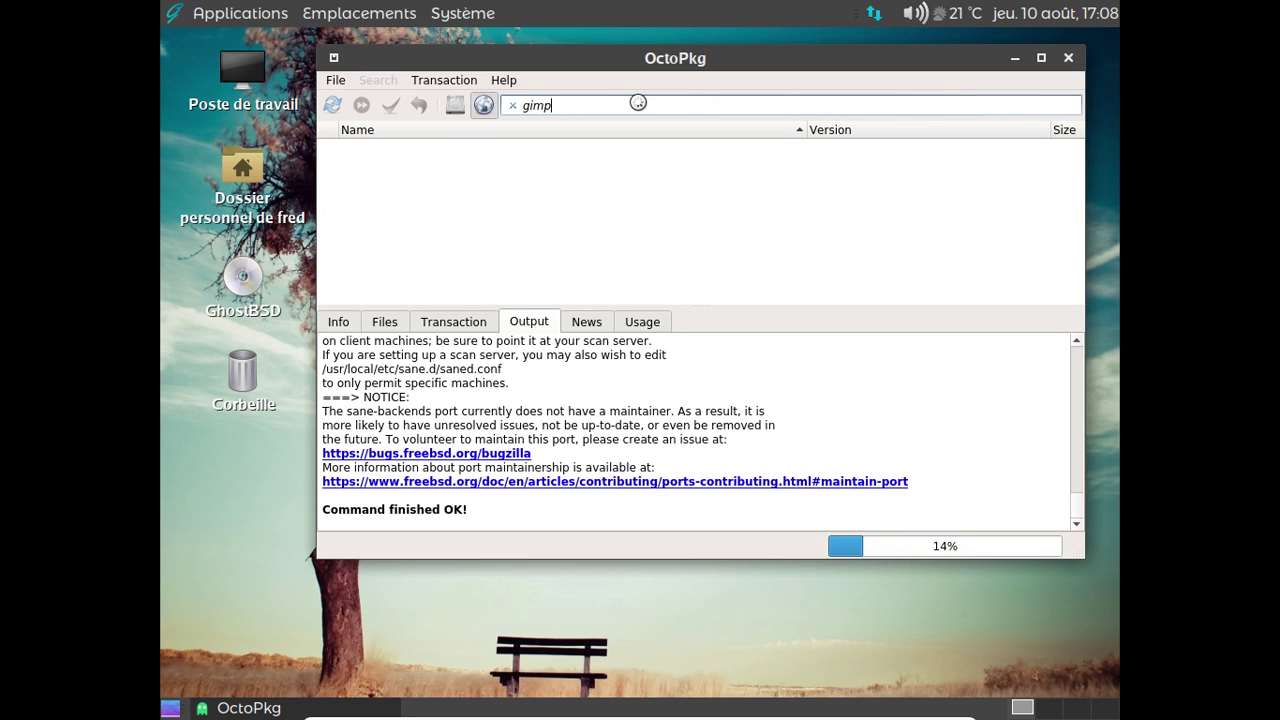
{"action": "scroll", "coordinate": [644, 283], "scroll_direction": "down", "scroll_amount": 1}
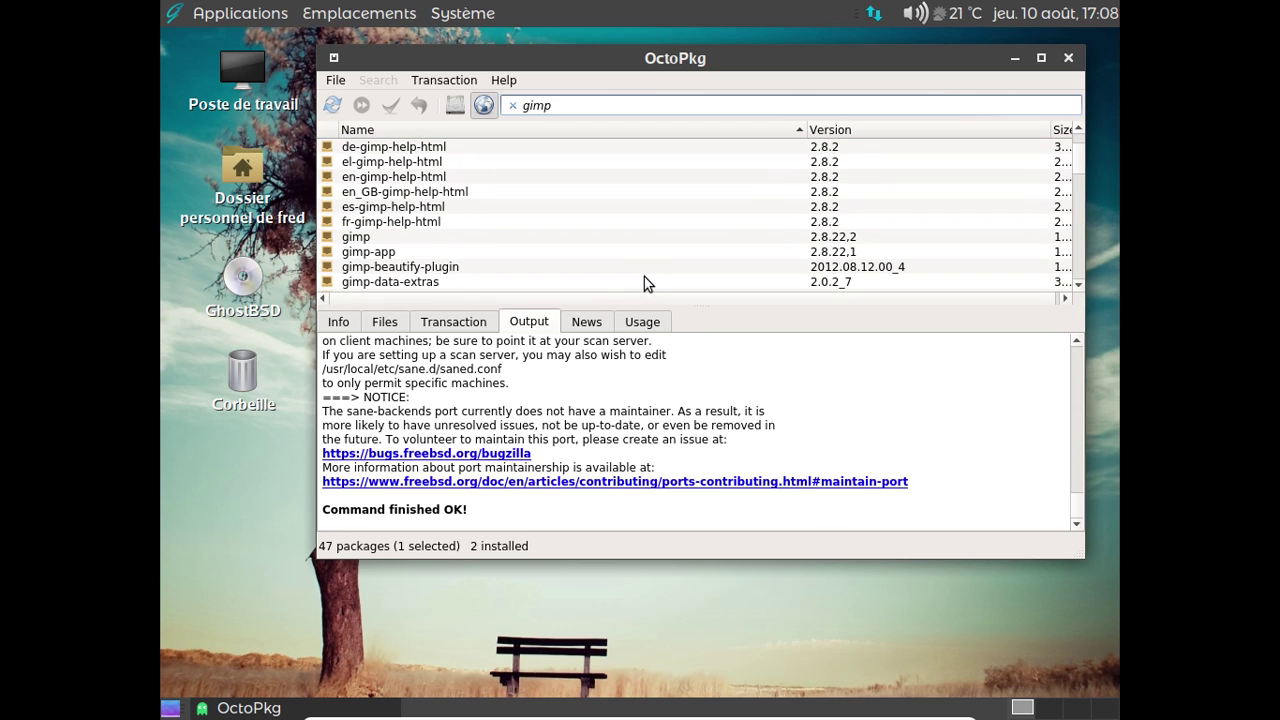
{"action": "left_click", "coordinate": [383, 236]}
{"action": "right_click", "coordinate": [383, 236]}
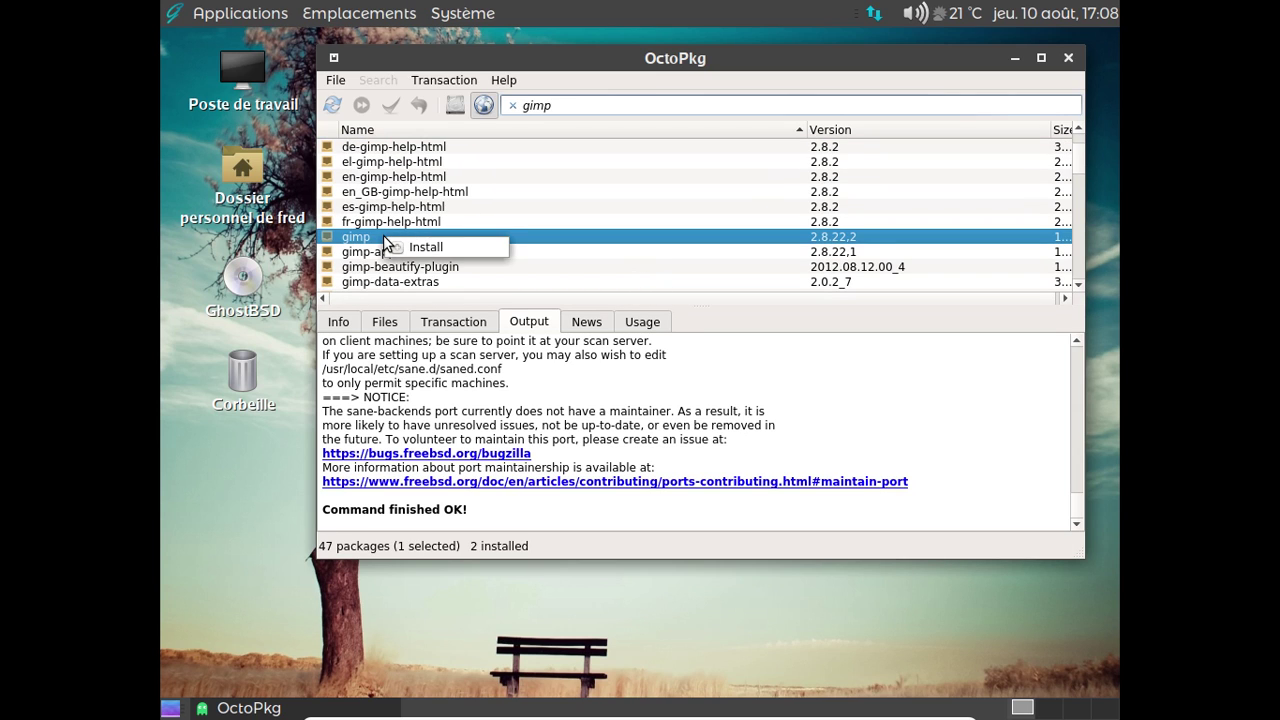
{"action": "left_click", "coordinate": [392, 247]}
{"action": "scroll", "coordinate": [464, 255], "scroll_direction": "down", "scroll_amount": 2}
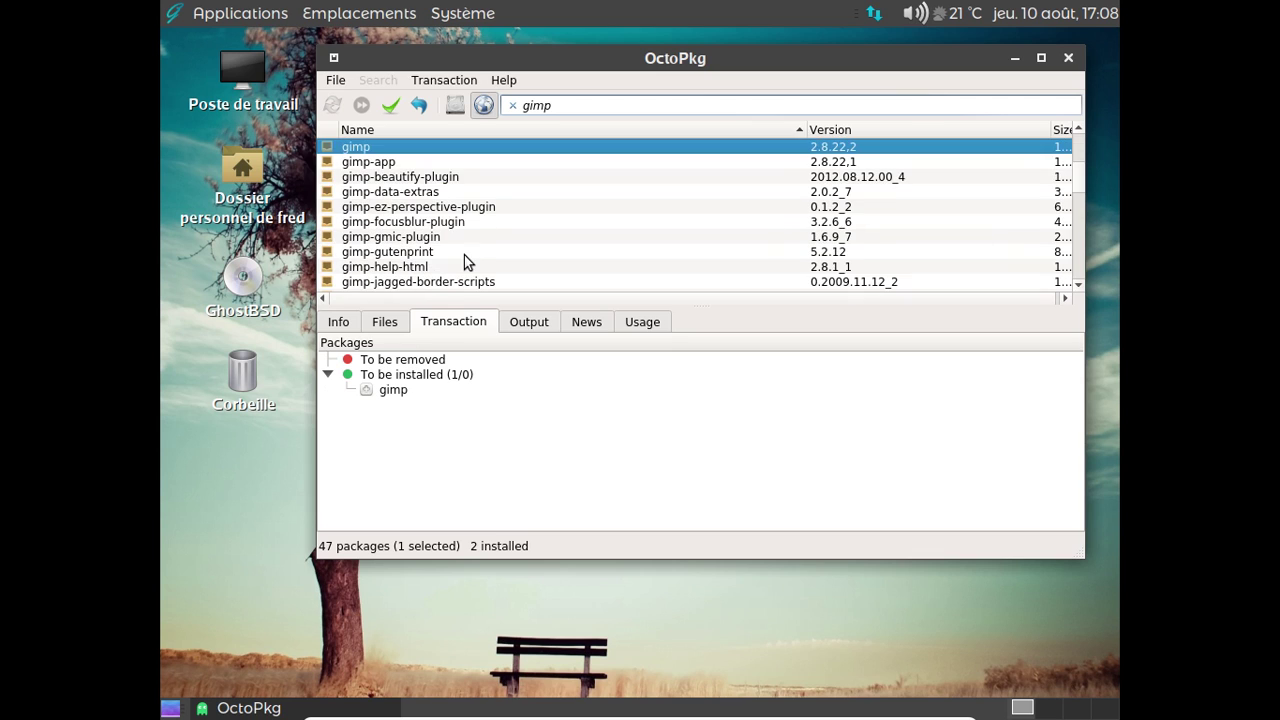
Step: Search the remote packages for virtualbox and mark virtualbox-ose-additions for installation
{"action": "left_click_drag", "start_coordinate": [555, 107], "coordinate": [522, 107]}
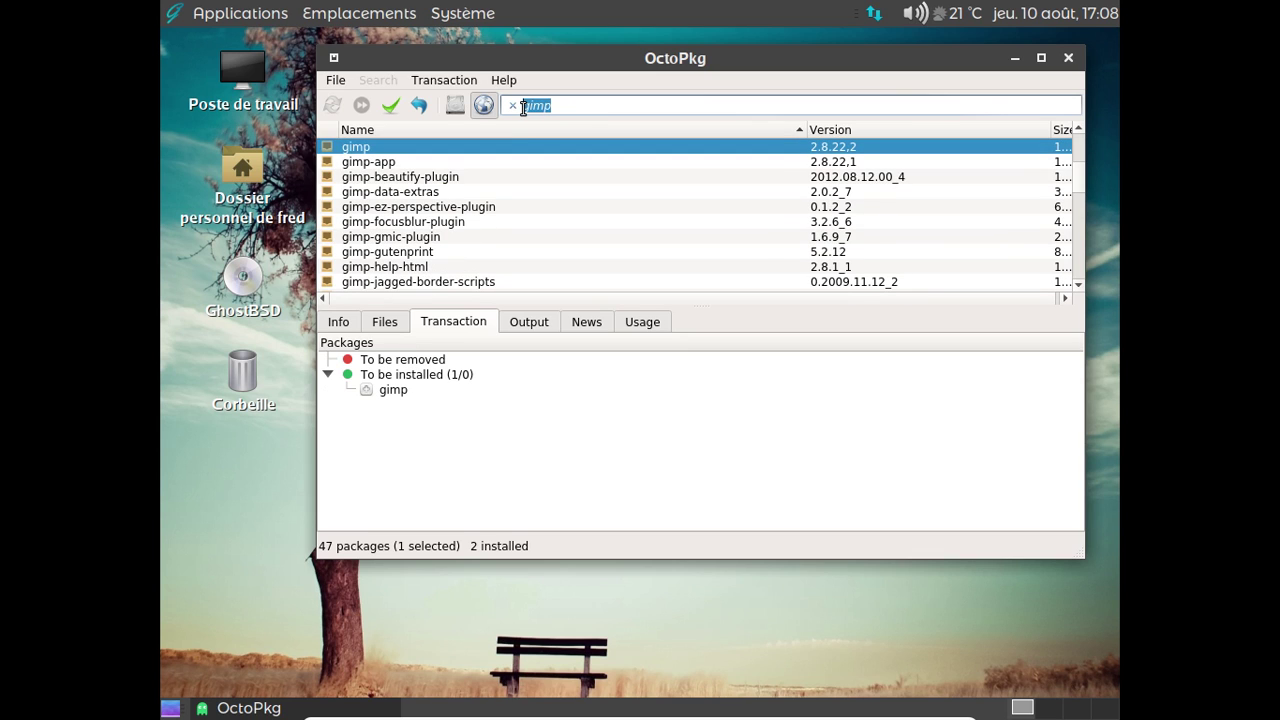
{"action": "type", "text": "virtualbox"}
{"action": "left_click", "coordinate": [451, 208]}
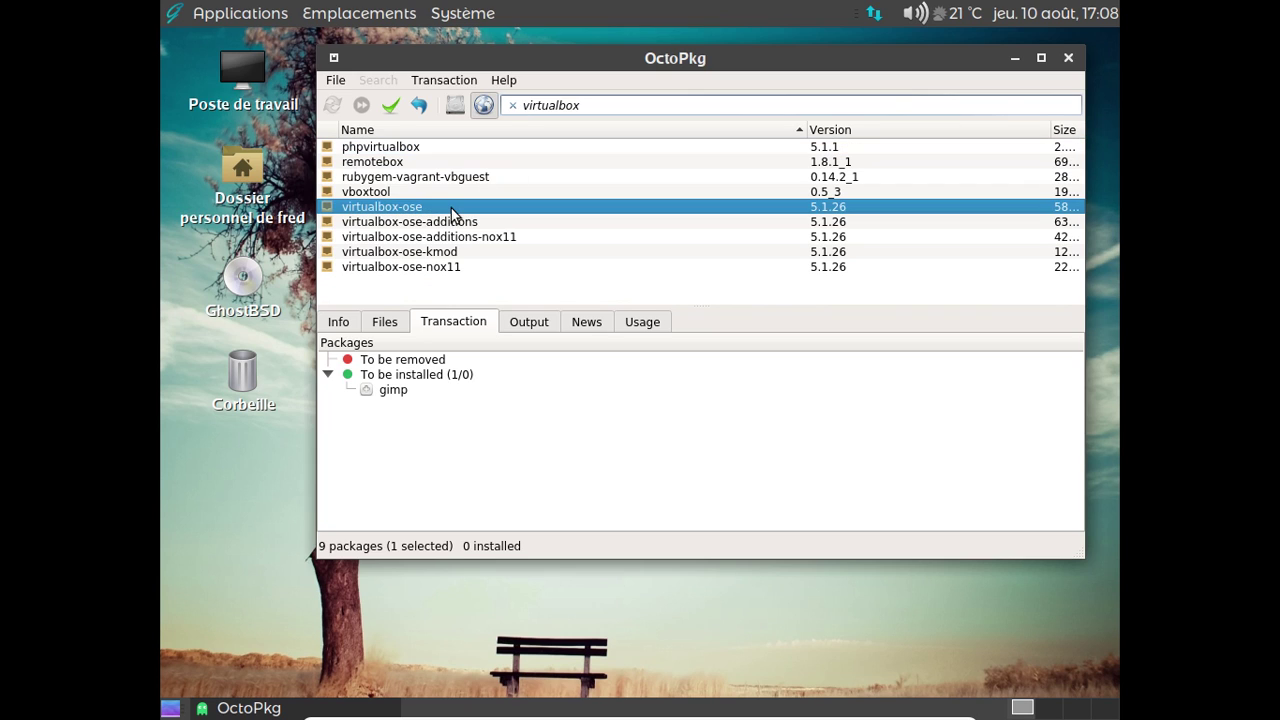
{"action": "left_click", "coordinate": [456, 224]}
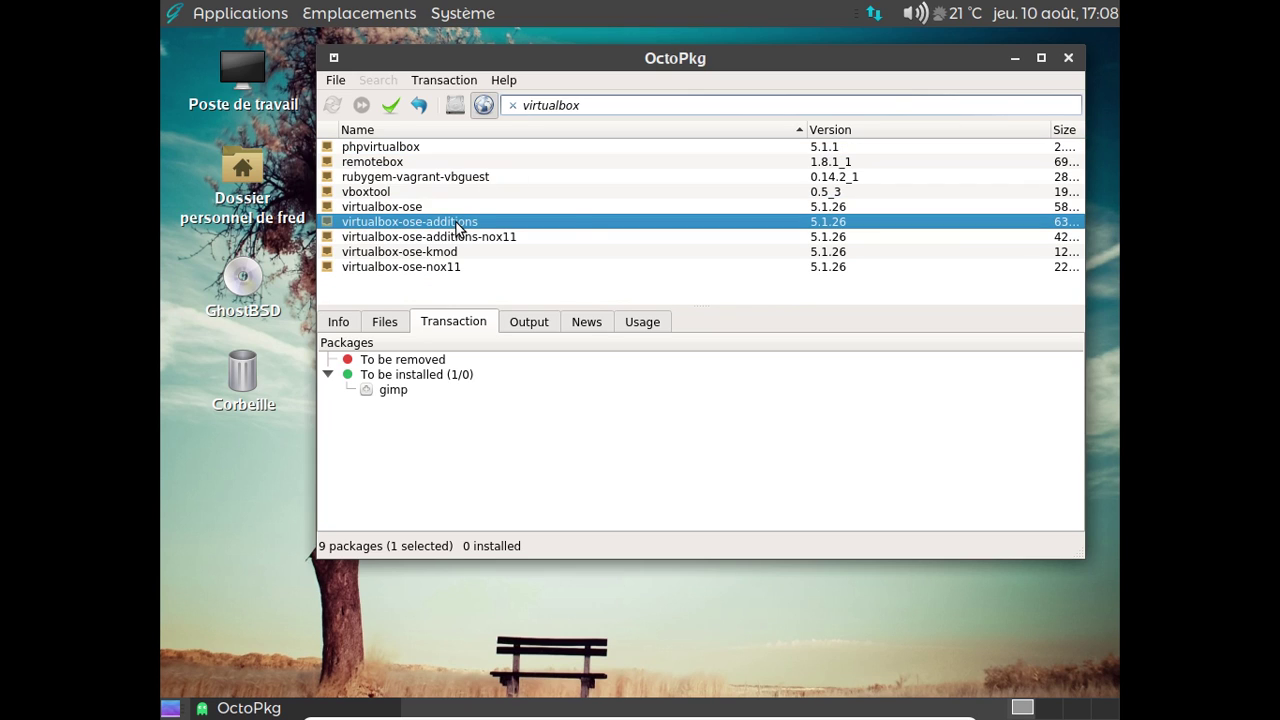
{"action": "right_click", "coordinate": [456, 224]}
{"action": "left_click", "coordinate": [472, 232]}
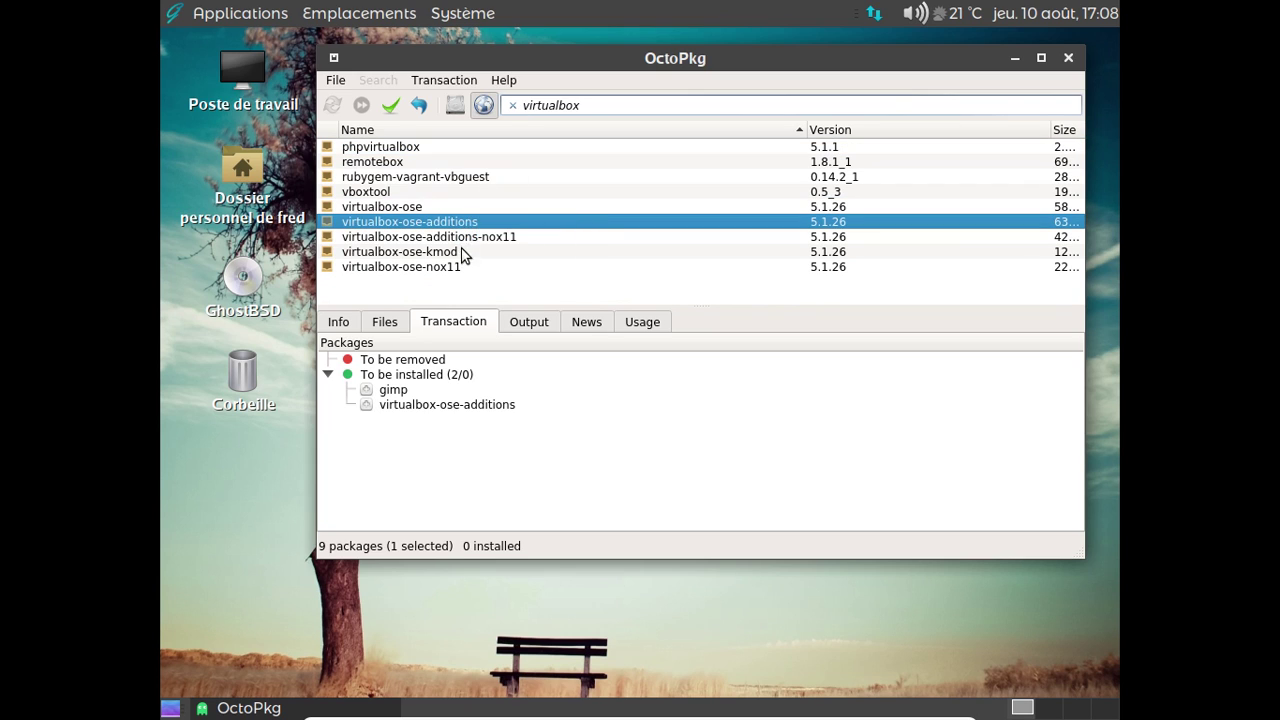
Step: Read the package information of virtualbox-ose-additions and virtualbox-ose-nox11, and check the list of pending installations
{"action": "left_click", "coordinate": [339, 324]}
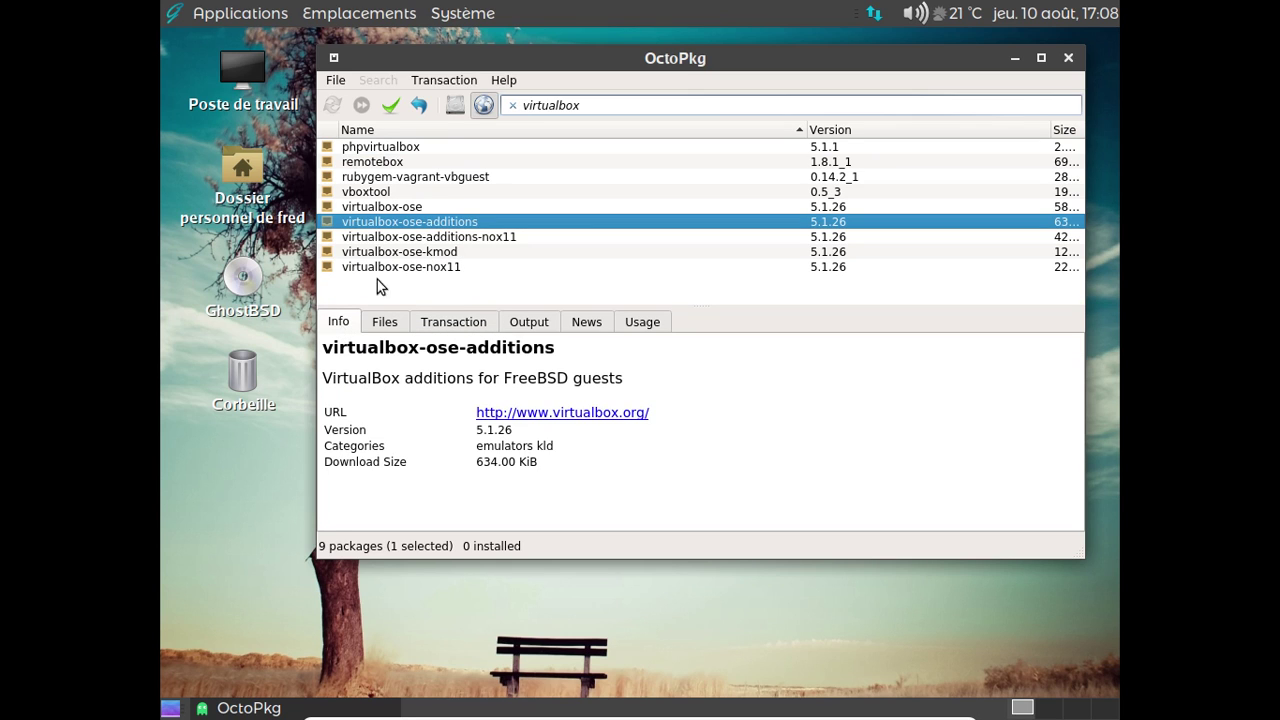
{"action": "left_click", "coordinate": [405, 268]}
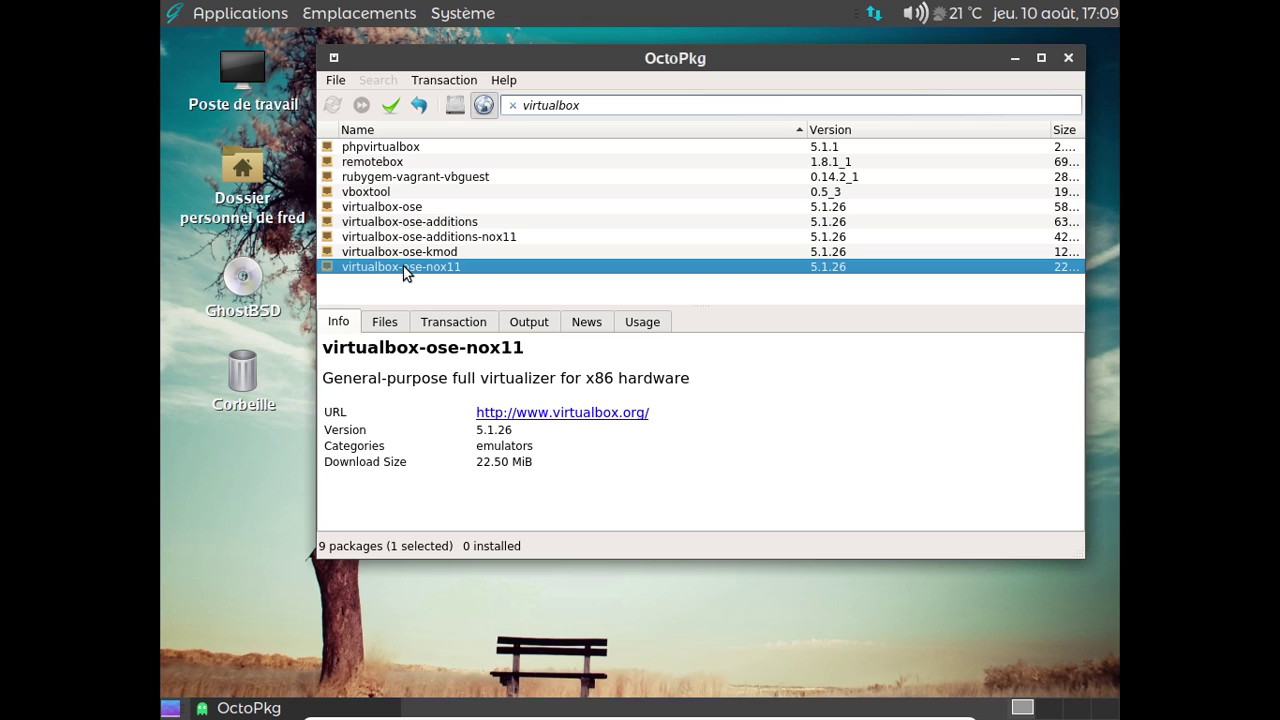
{"action": "left_click", "coordinate": [380, 323]}
{"action": "left_click", "coordinate": [470, 324]}
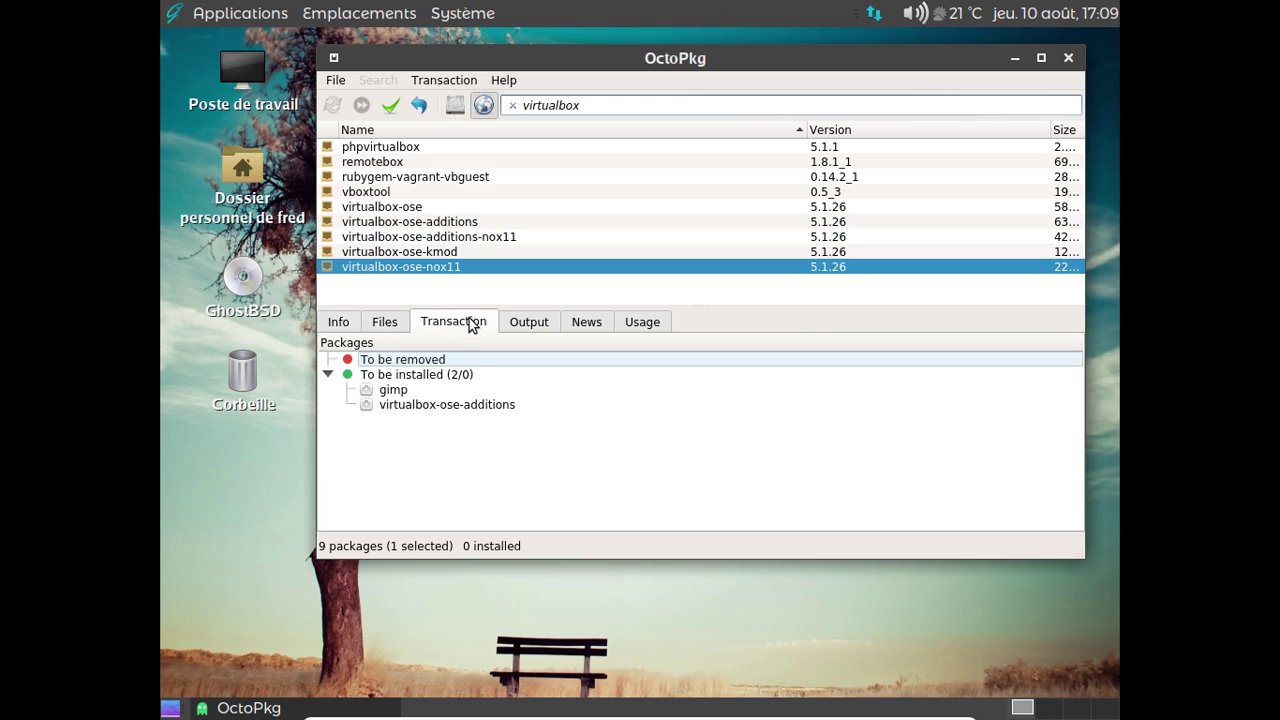
{"action": "left_click", "coordinate": [348, 324]}
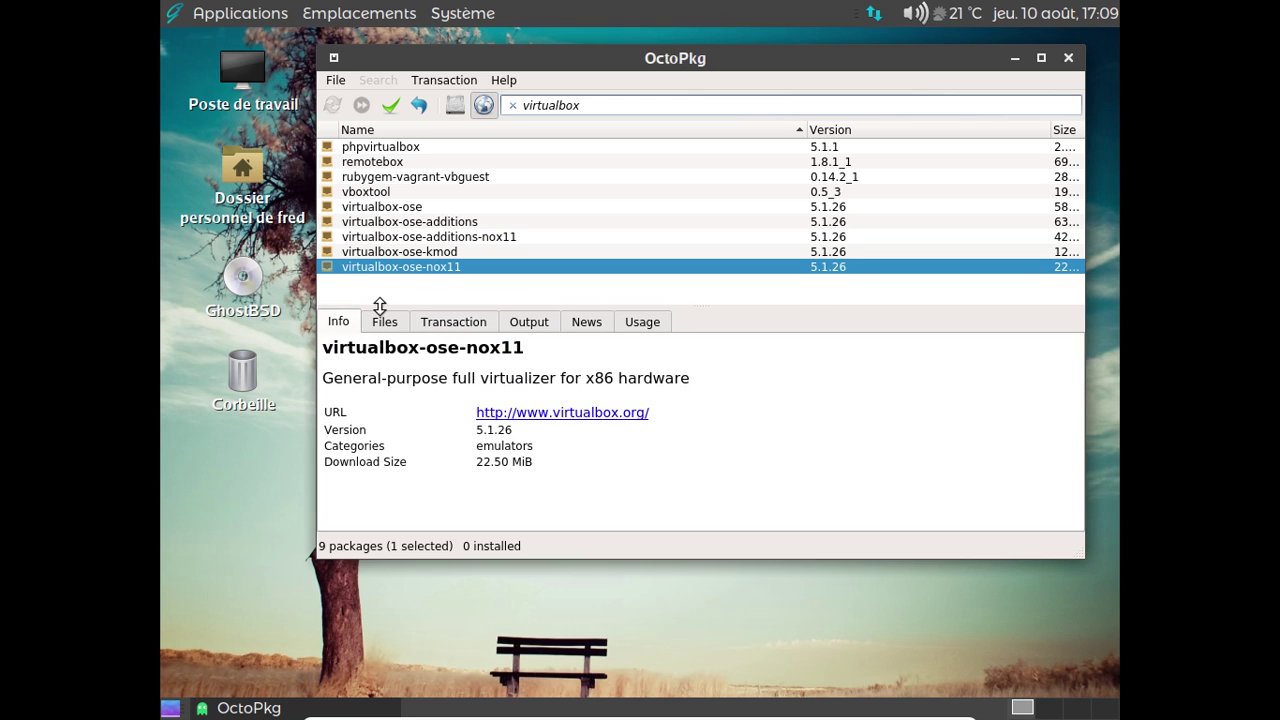
Step: Mark virtualbox-ose-kmod for installation alongside virtualbox-ose-additions, and read the package information of vboxtool
{"action": "left_click", "coordinate": [417, 252]}
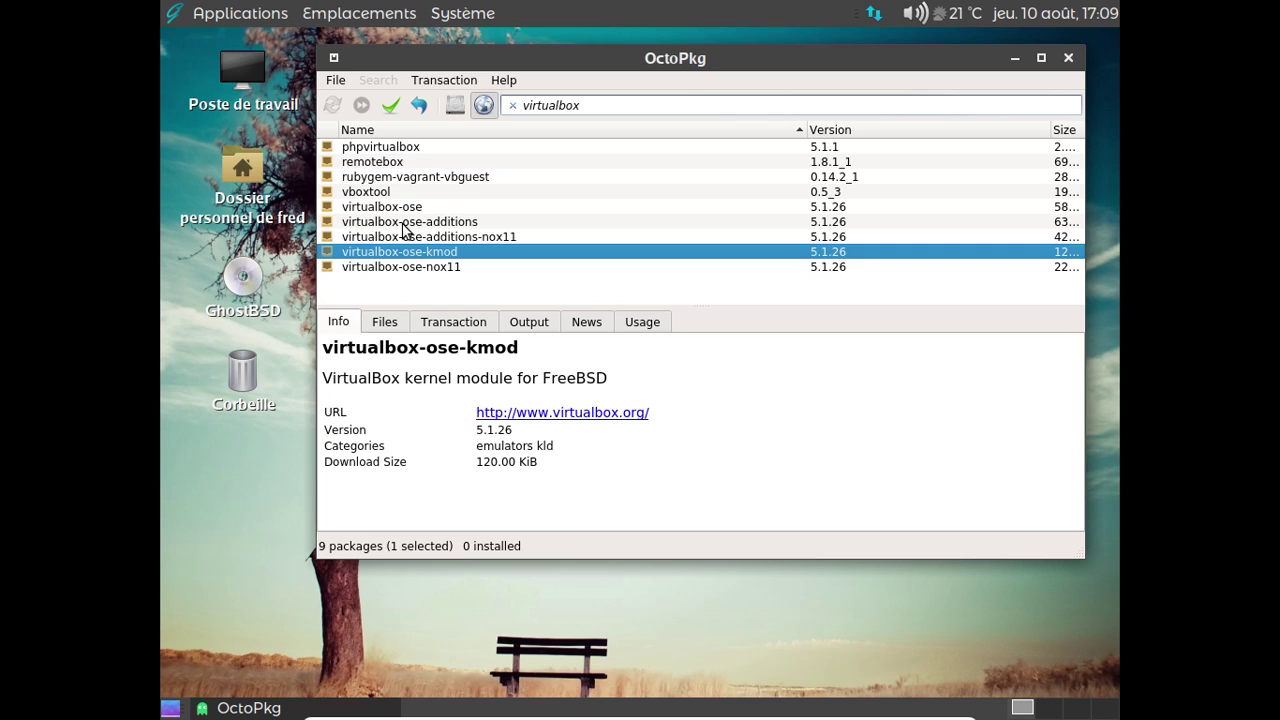
{"action": "left_click", "coordinate": [403, 223]}
{"action": "right_click", "coordinate": [403, 223]}
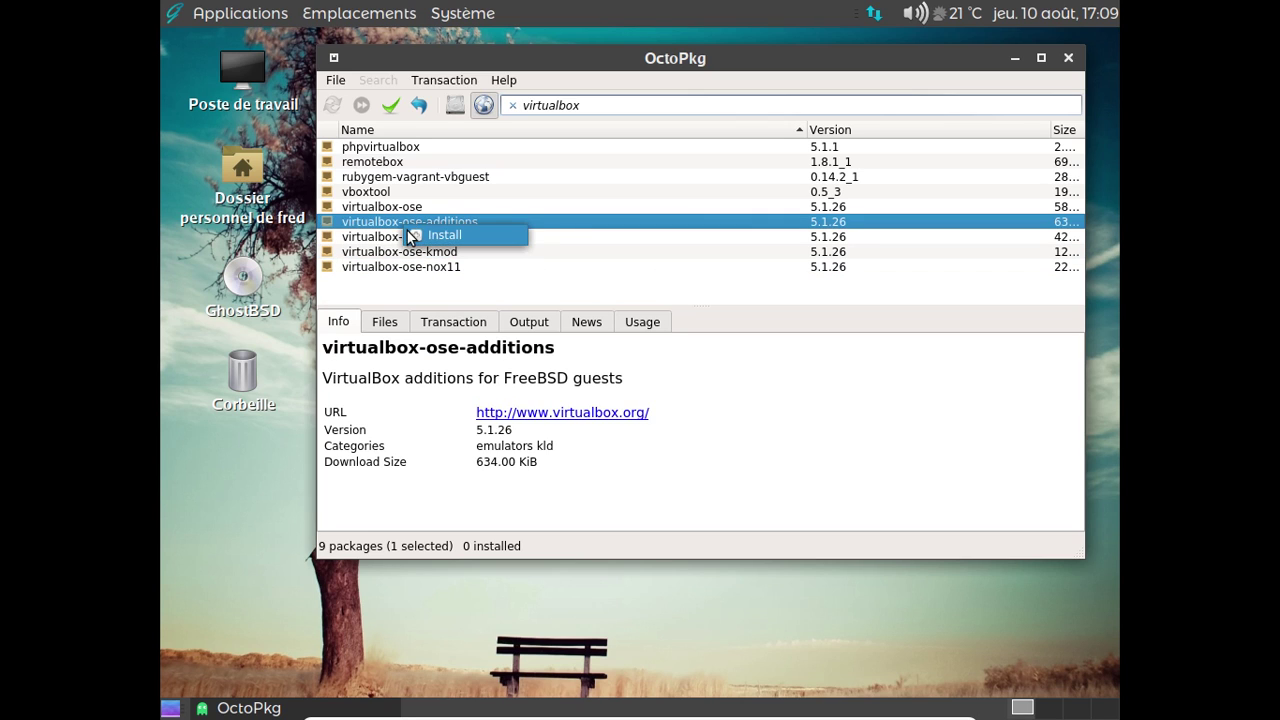
{"action": "left_click", "coordinate": [410, 234]}
{"action": "left_click", "coordinate": [413, 258]}
{"action": "right_click", "coordinate": [411, 257]}
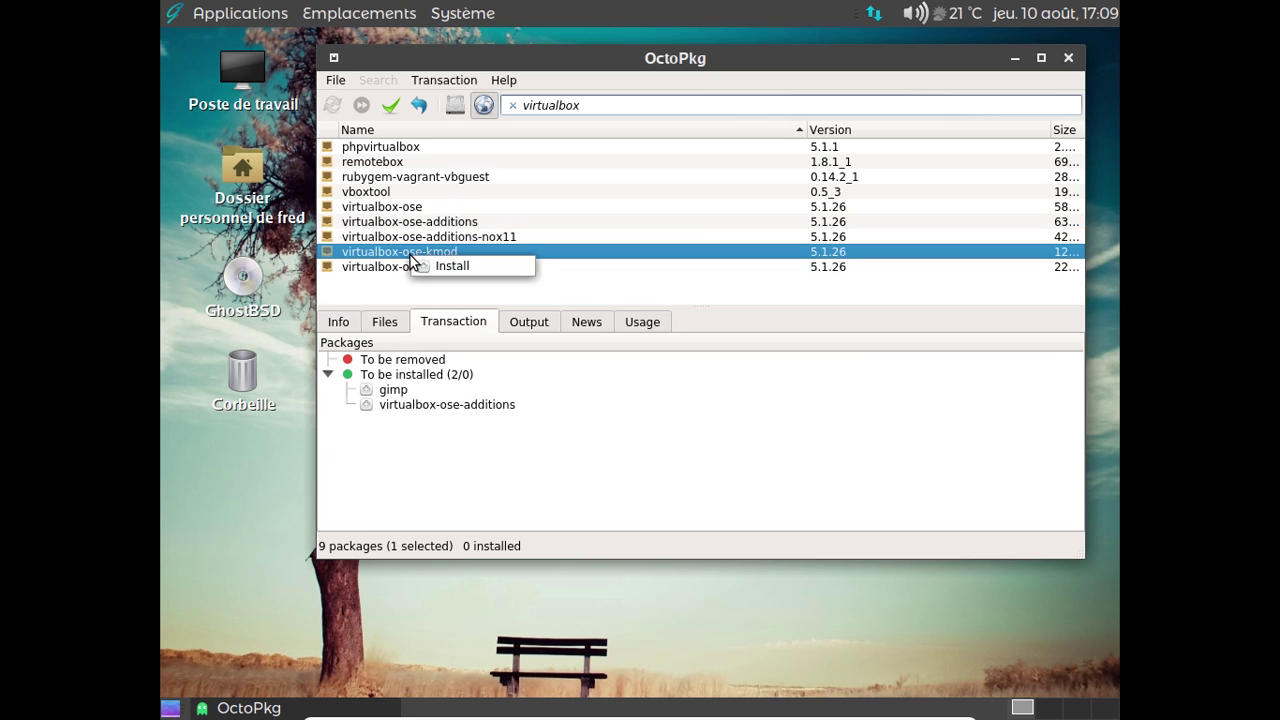
{"action": "left_click", "coordinate": [434, 266]}
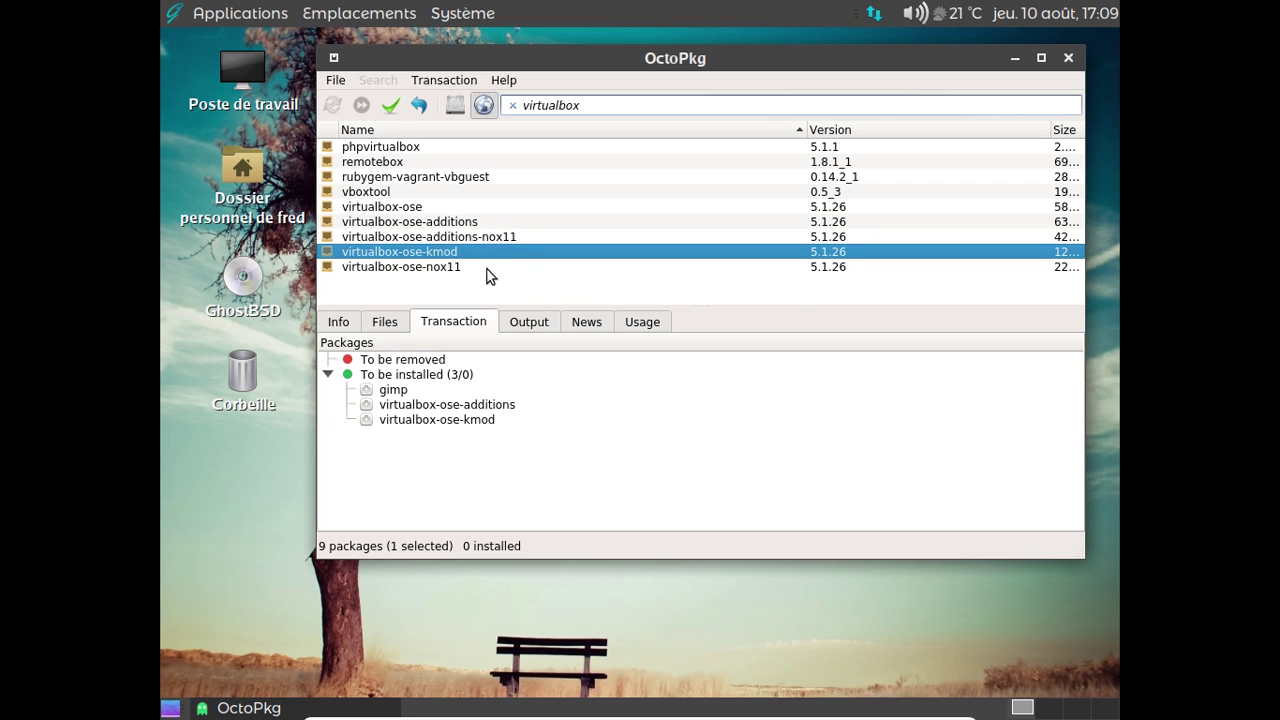
{"action": "left_click", "coordinate": [418, 192]}
{"action": "left_click", "coordinate": [338, 325]}
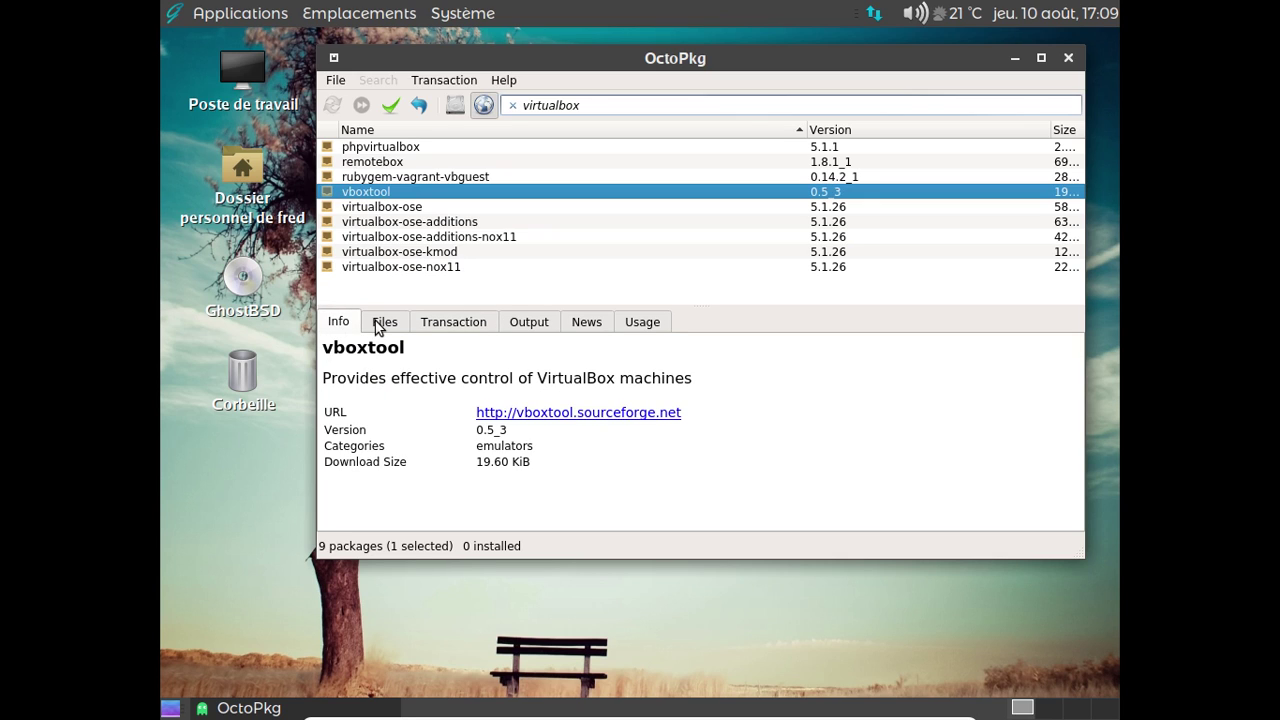
Step: Apply the pending package installations, confirm the downloads, and dismiss the Granting Rights notice
{"action": "left_click", "coordinate": [402, 105]}
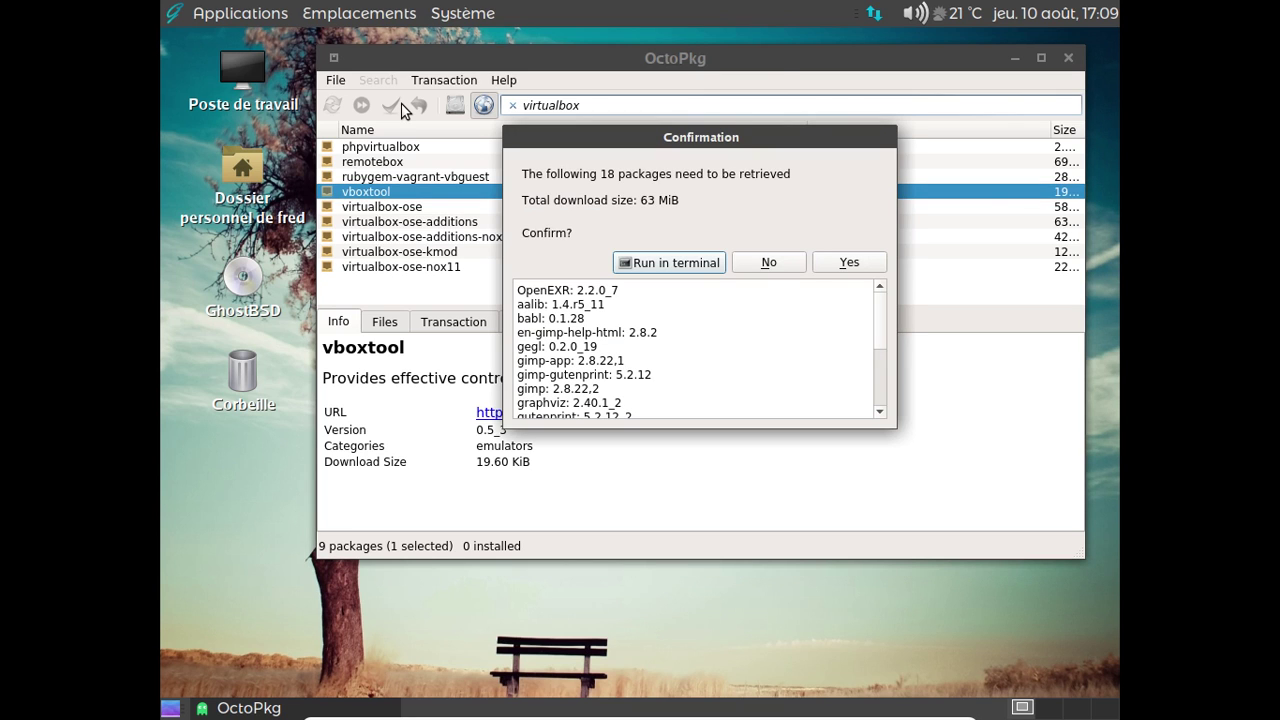
{"action": "left_click", "coordinate": [847, 264]}
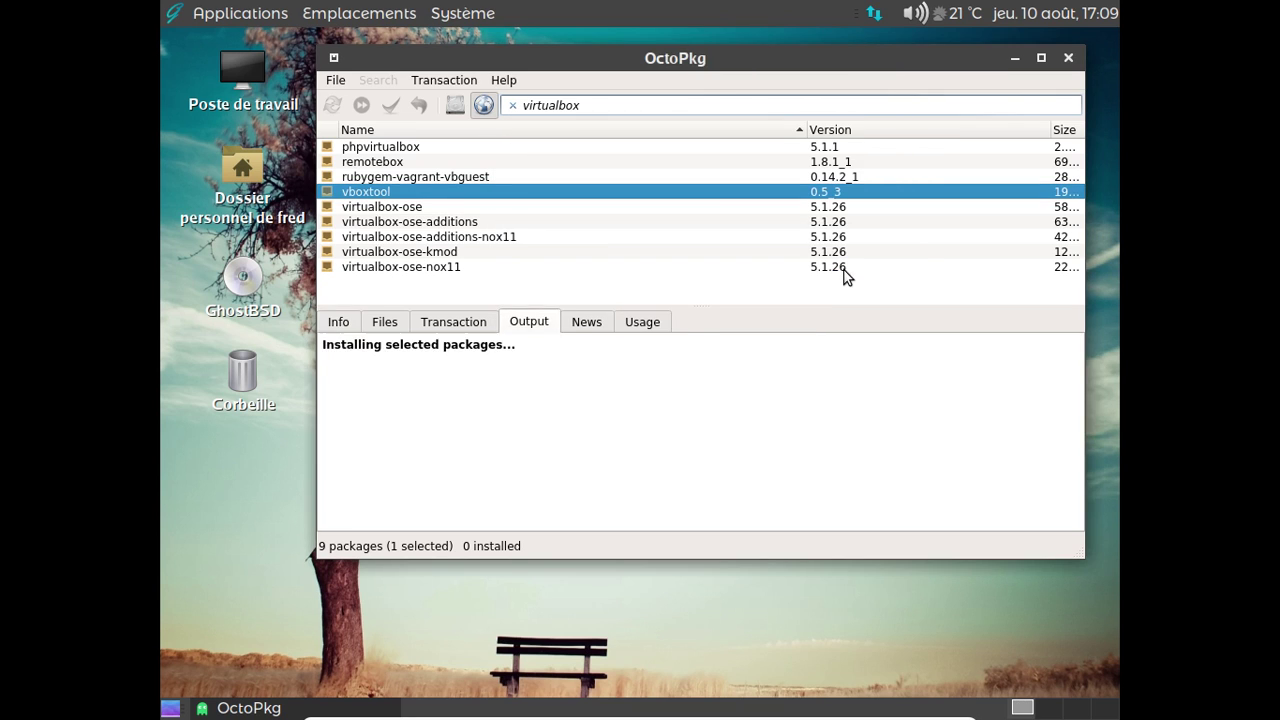
{"action": "left_click", "coordinate": [240, 13]}
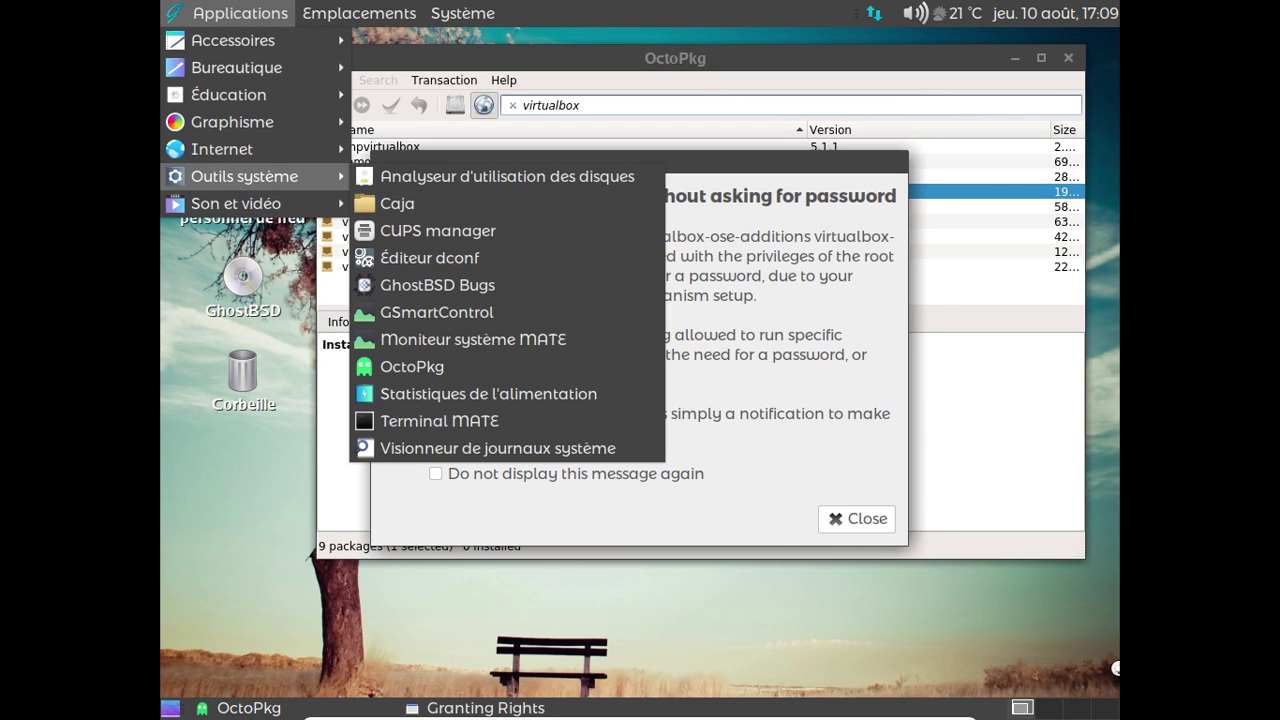
{"action": "left_click", "coordinate": [854, 512]}
{"action": "left_click", "coordinate": [854, 512]}
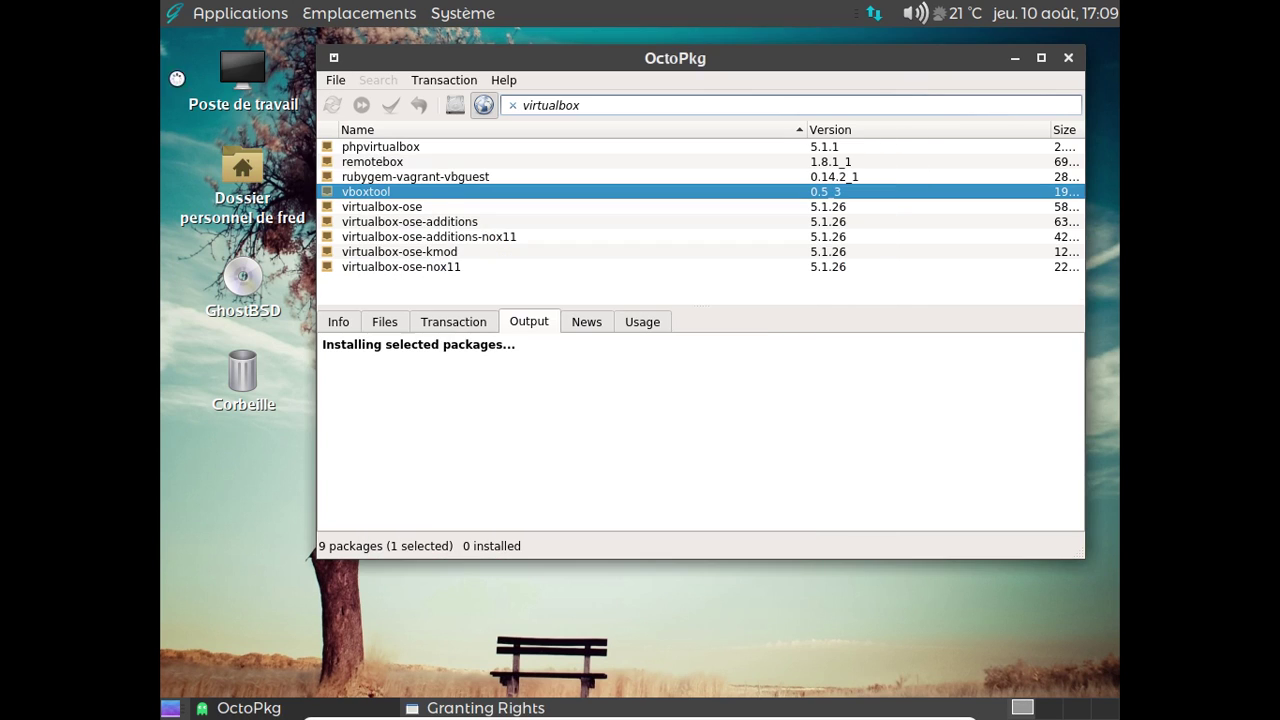
Step: Browse the installed applications by category, launch GNOME MPlayer to look at its Help options, and close it
{"action": "left_click", "coordinate": [189, 14]}
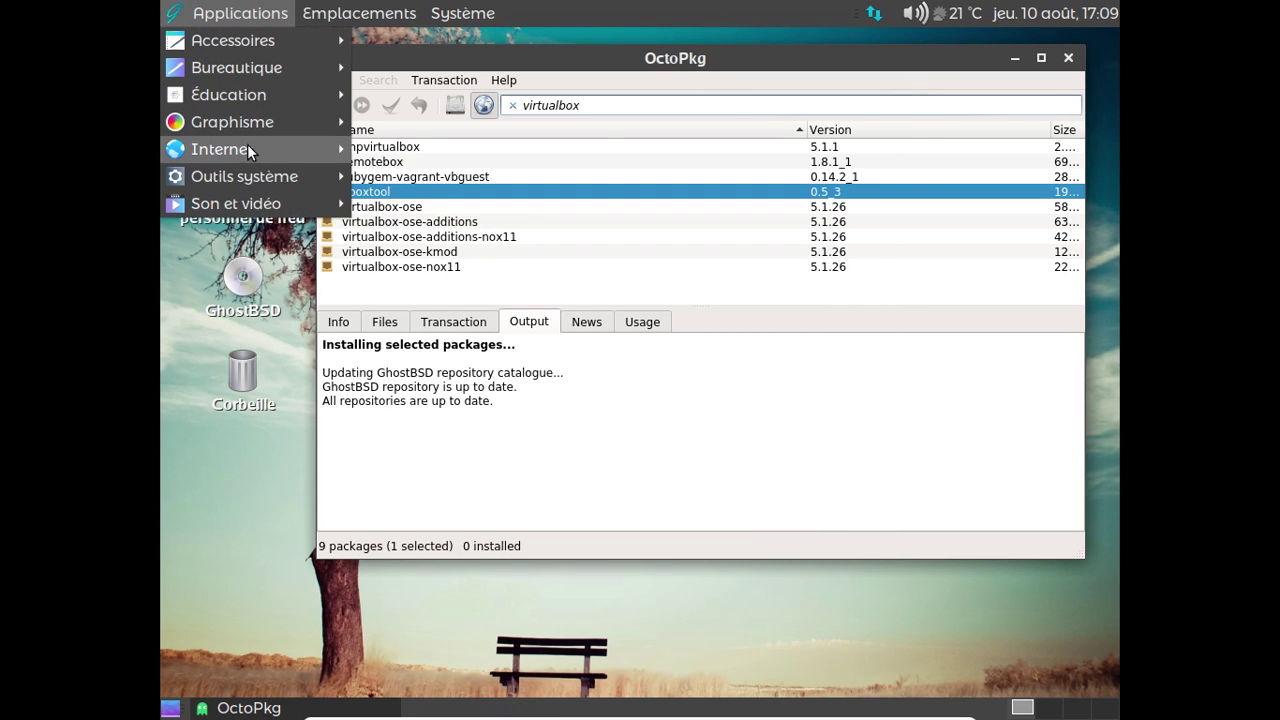
{"action": "mouse_move", "coordinate": [247, 147]}
{"action": "mouse_move", "coordinate": [251, 175]}
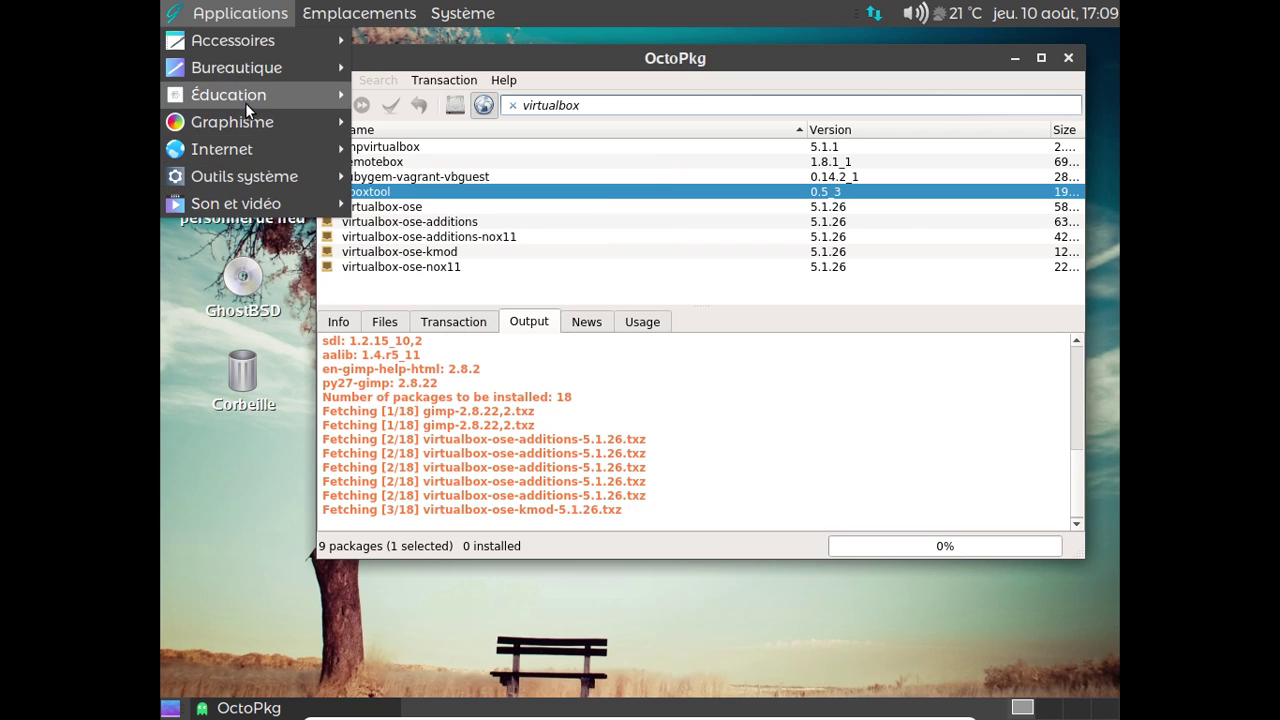
{"action": "mouse_move", "coordinate": [244, 47]}
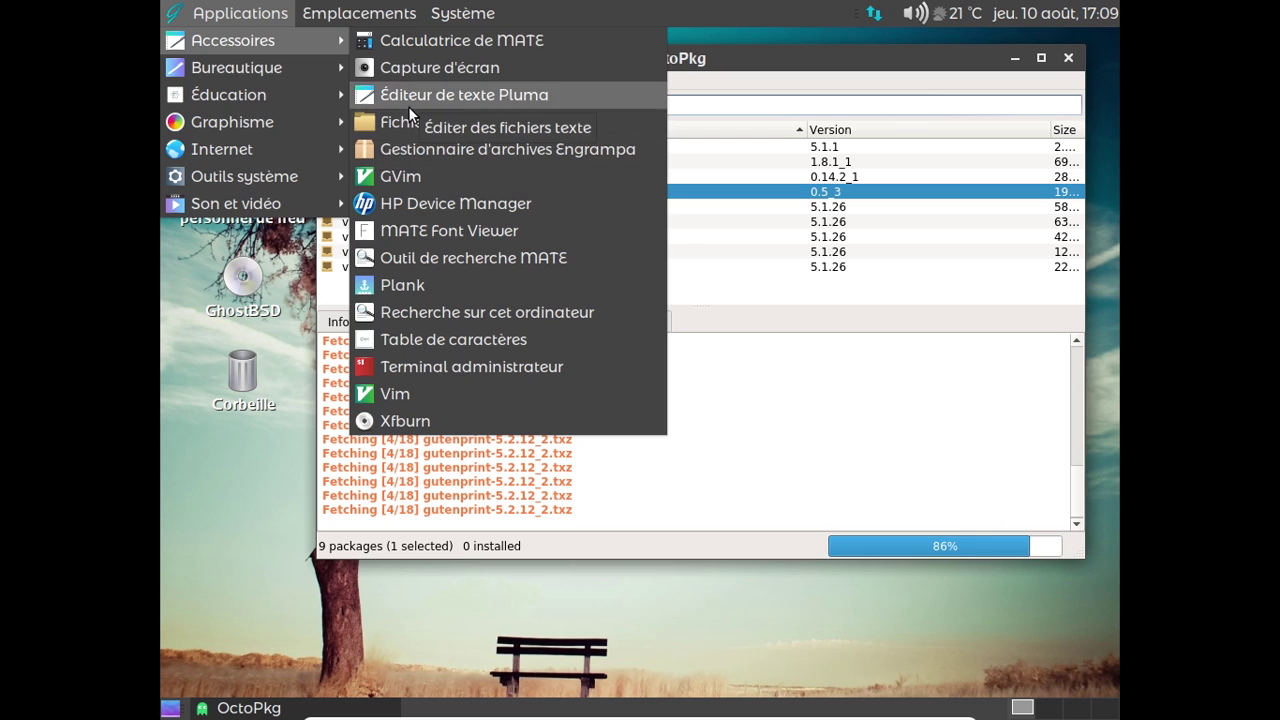
{"action": "mouse_move", "coordinate": [278, 90]}
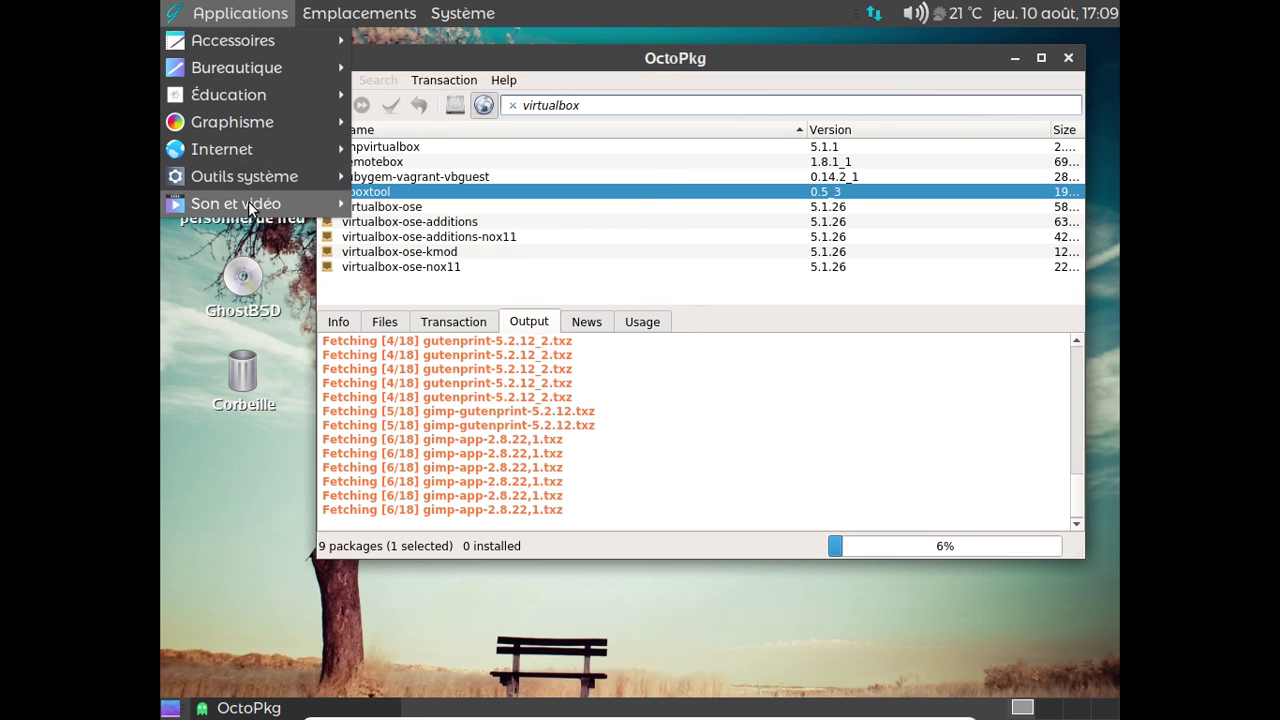
{"action": "mouse_move", "coordinate": [250, 205]}
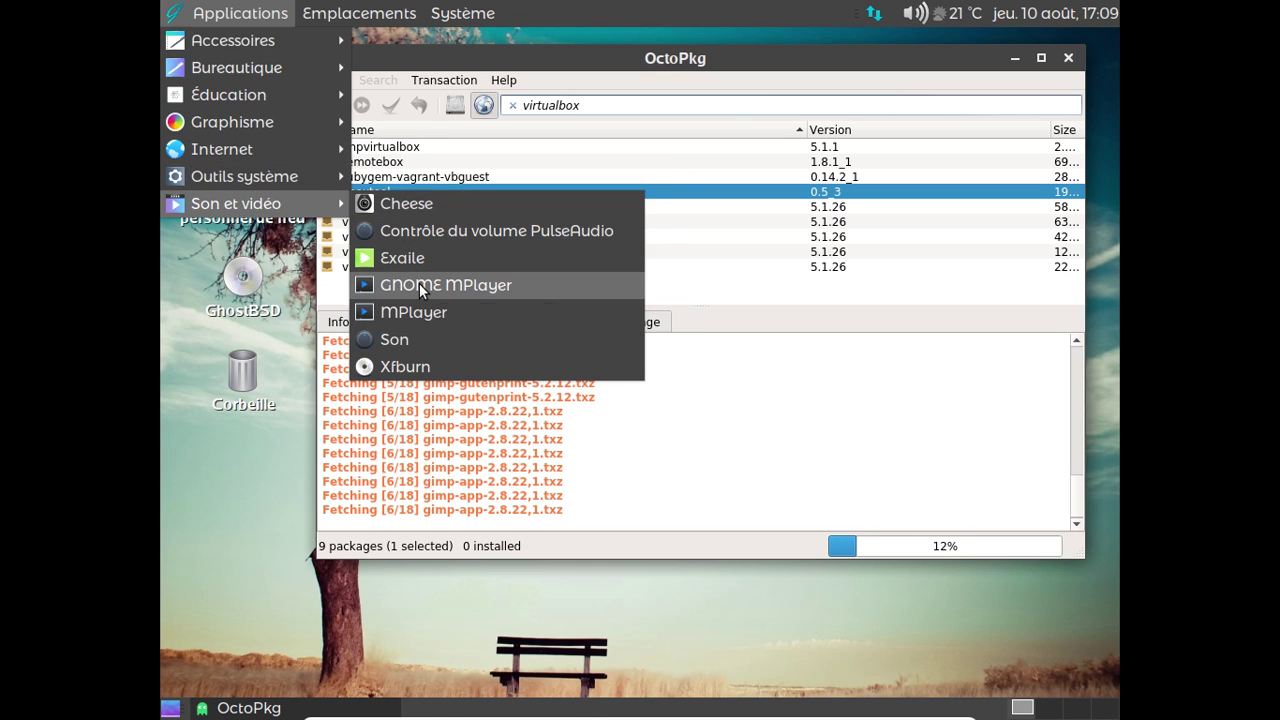
{"action": "left_click", "coordinate": [419, 285]}
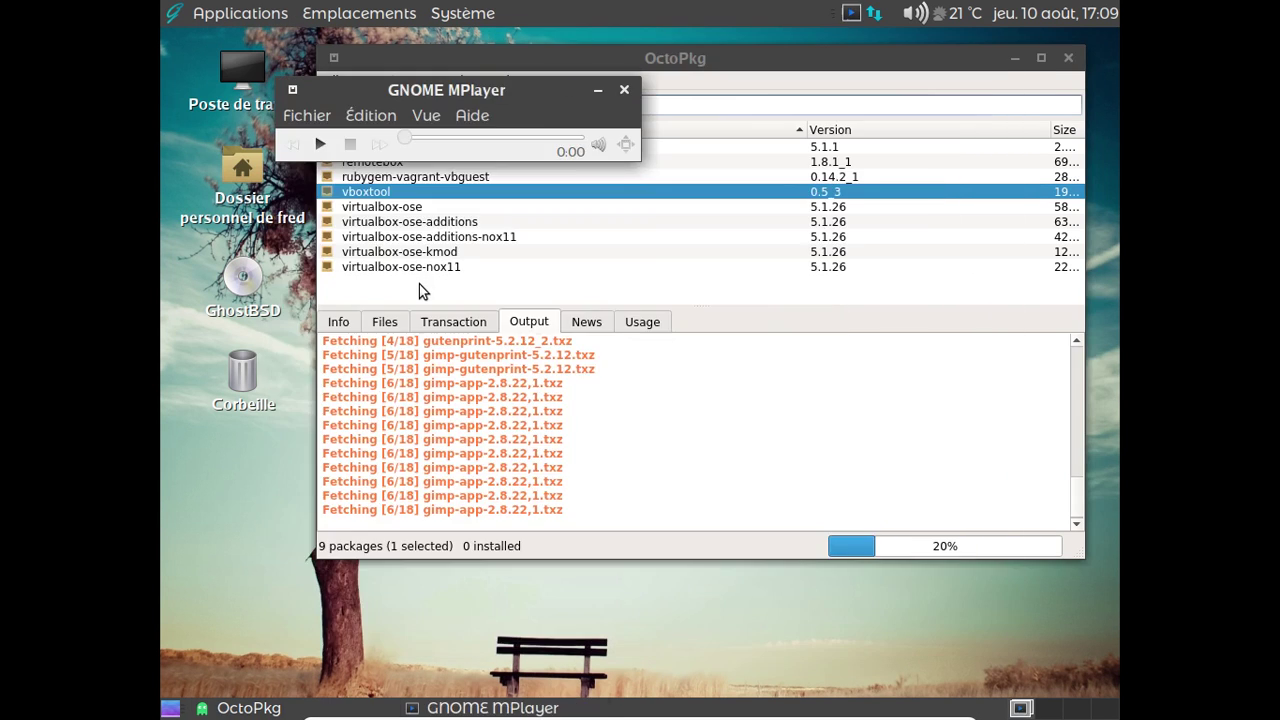
{"action": "left_click", "coordinate": [466, 118]}
{"action": "left_click", "coordinate": [475, 141]}
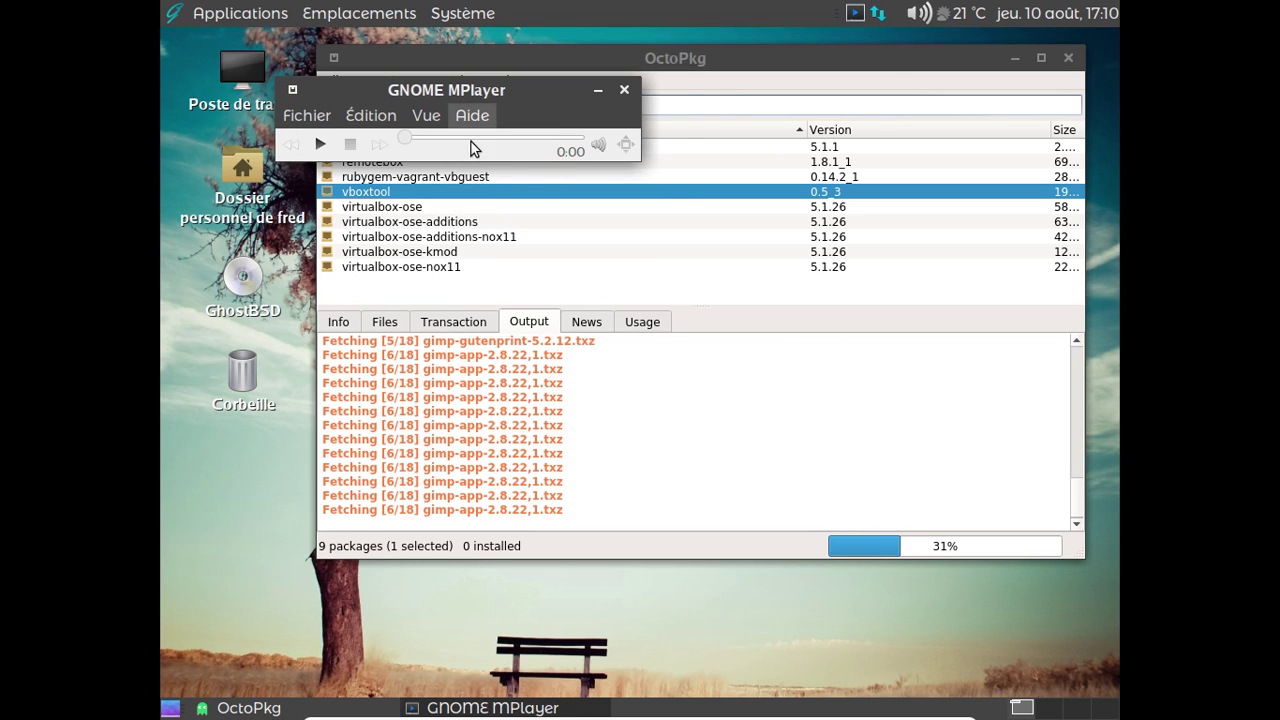
{"action": "left_click", "coordinate": [600, 252]}
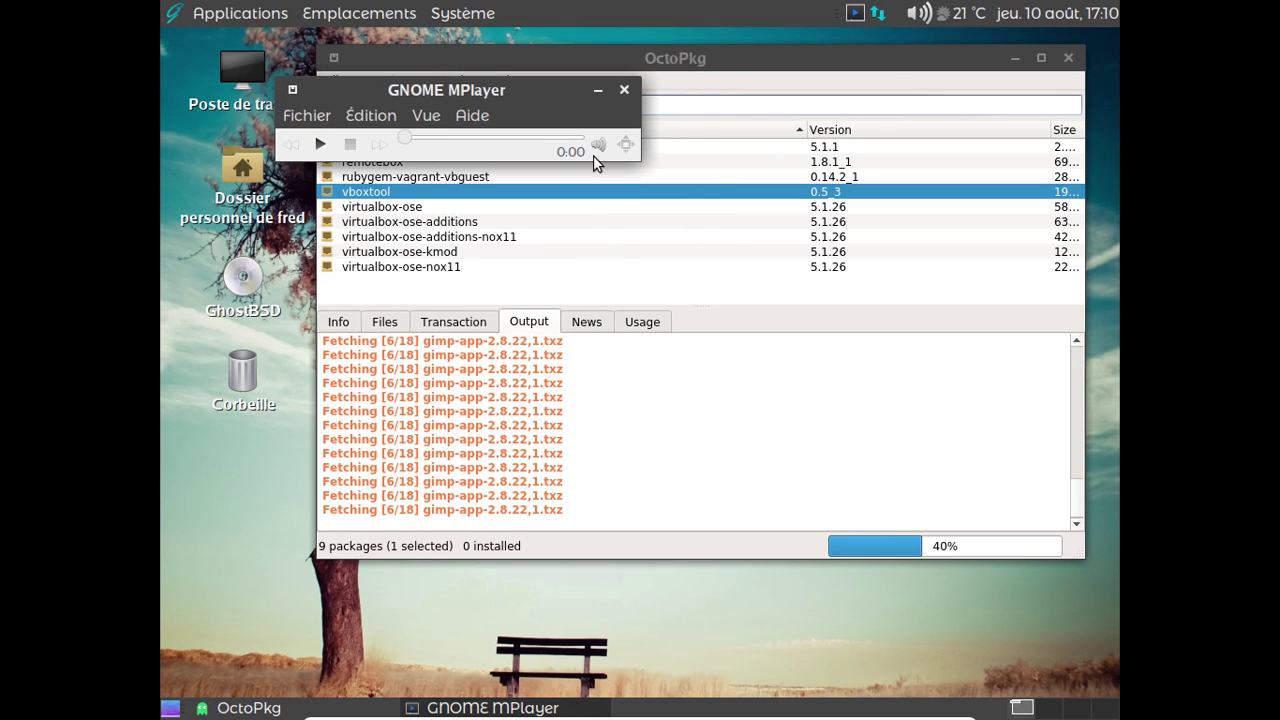
{"action": "left_click", "coordinate": [624, 89]}
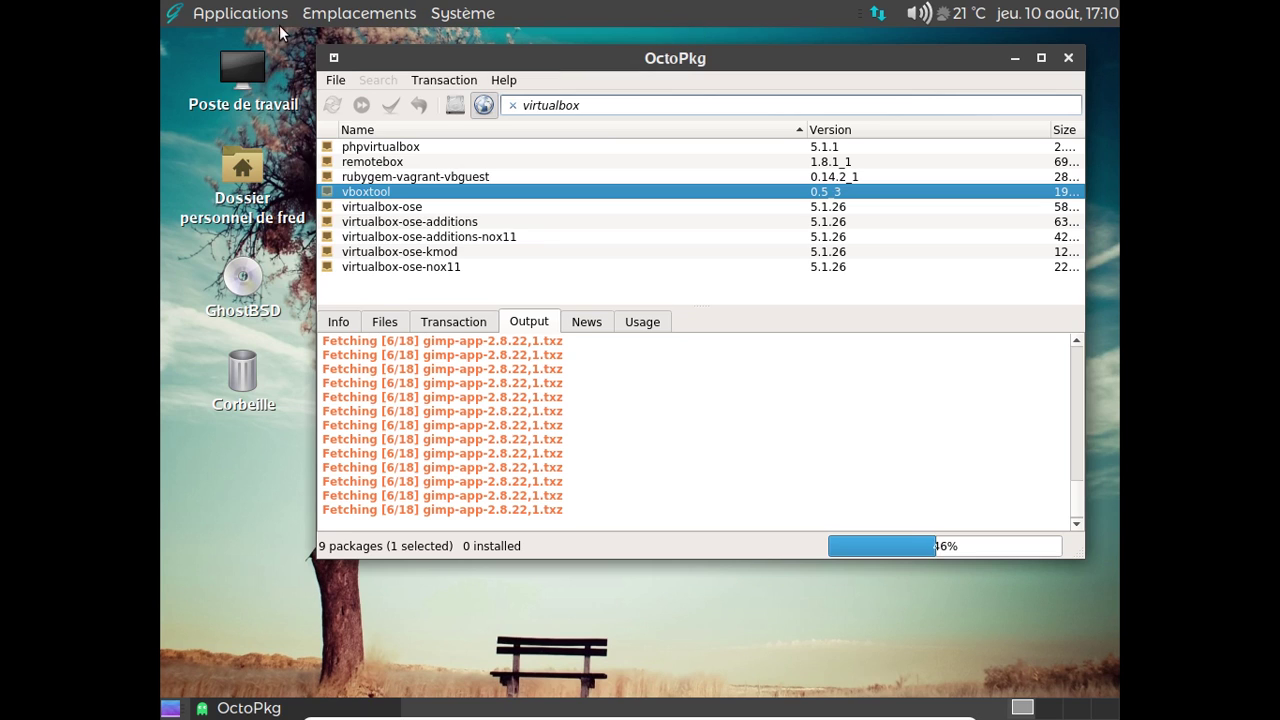
Step: Open the sound preferences, set the sound theme to Default, and try the Goutte d'eau alert before selecting Par défaut
{"action": "left_click", "coordinate": [250, 14]}
{"action": "mouse_move", "coordinate": [293, 198]}
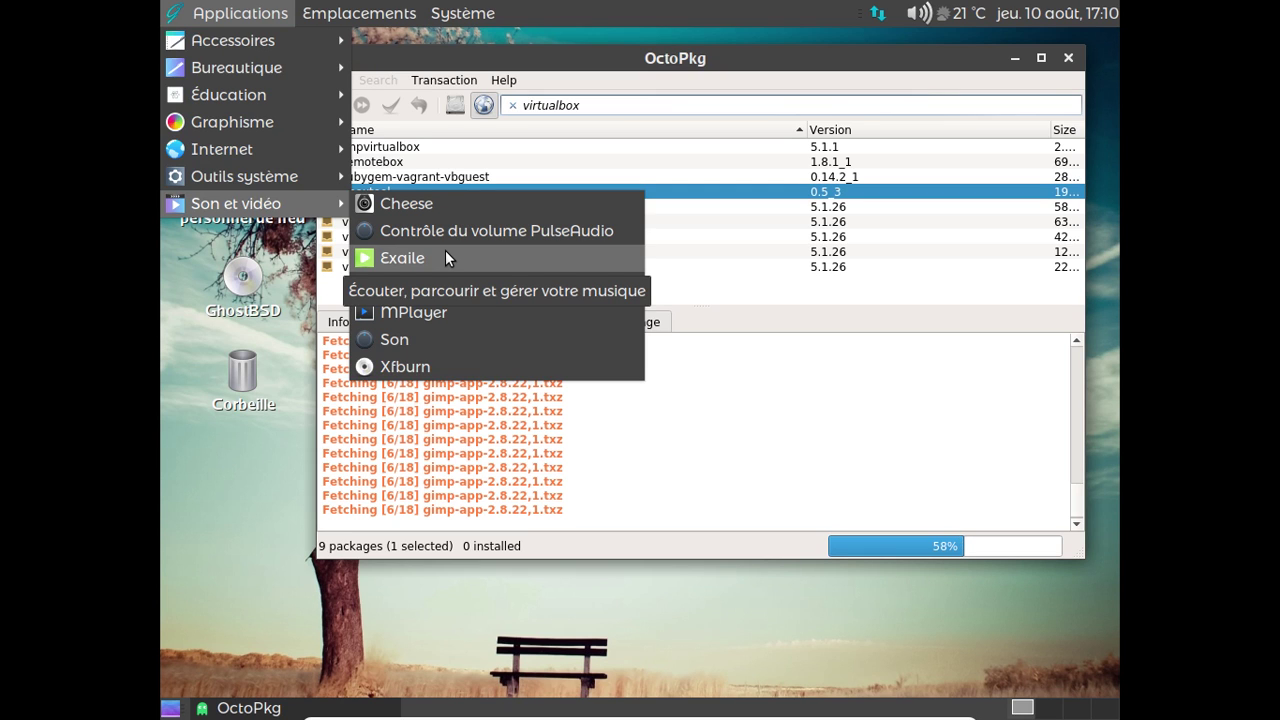
{"action": "left_click", "coordinate": [911, 16]}
{"action": "left_click", "coordinate": [911, 16]}
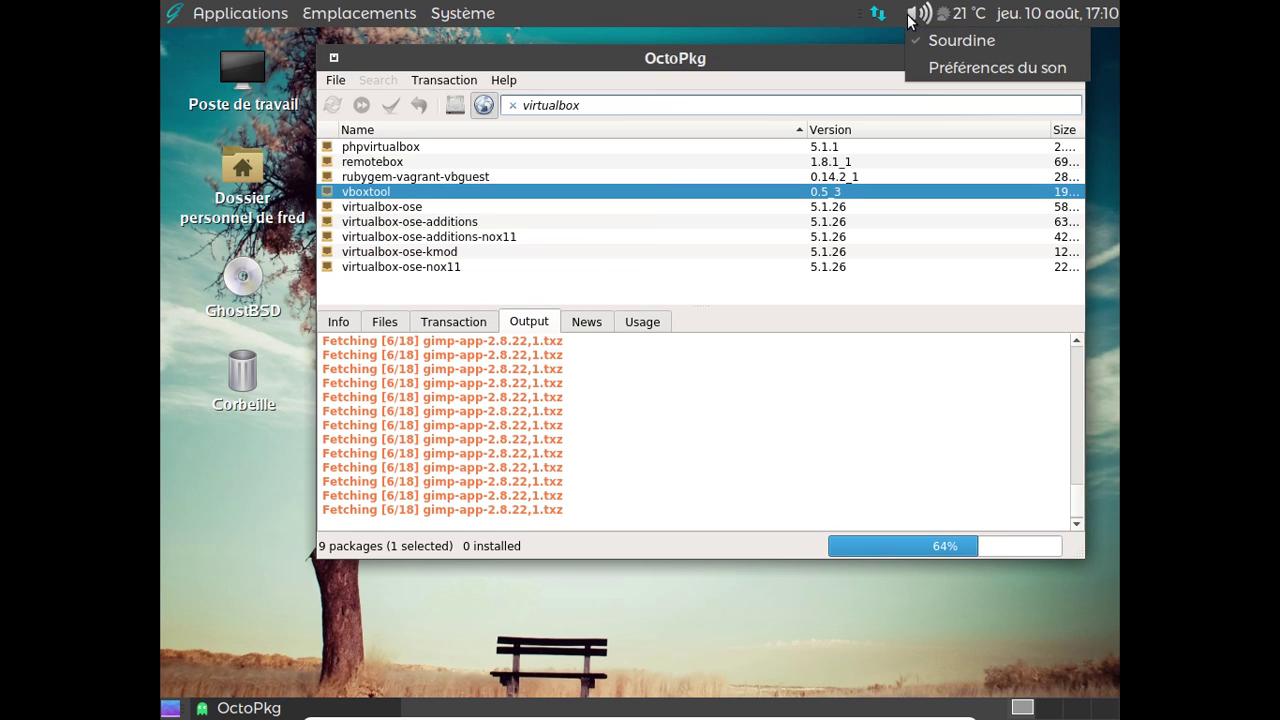
{"action": "left_click", "coordinate": [930, 66]}
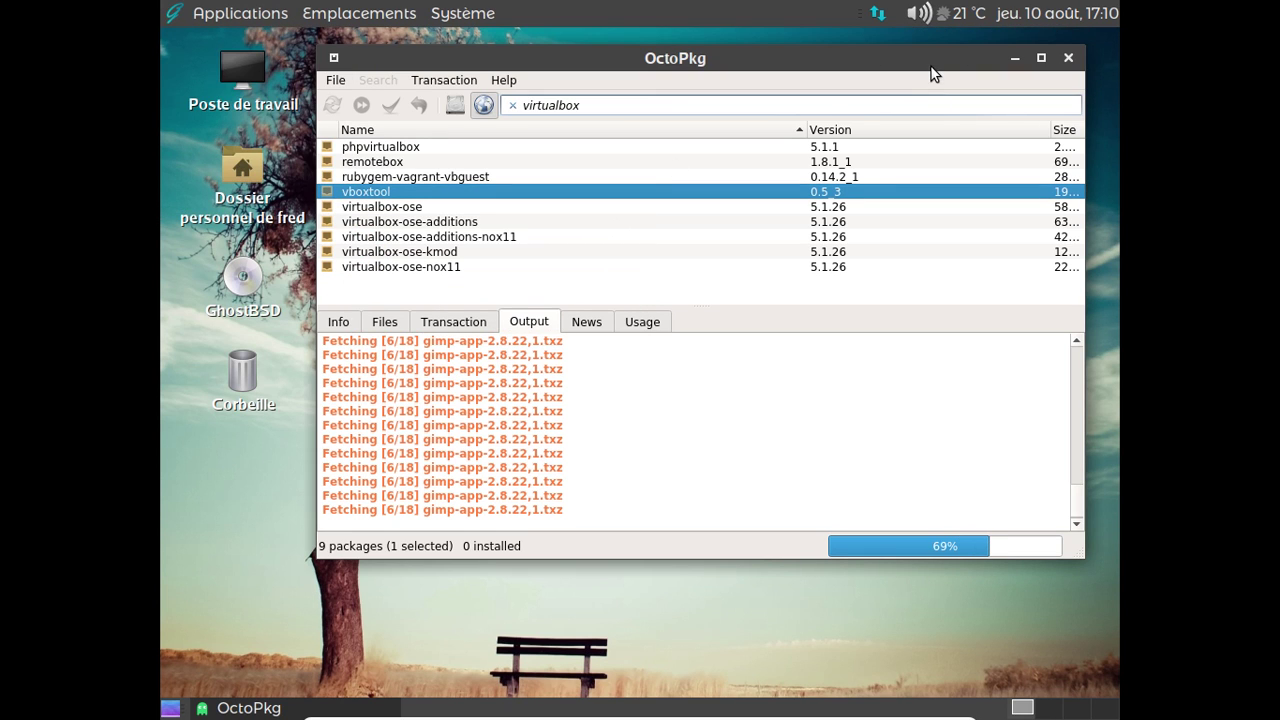
{"action": "left_click", "coordinate": [915, 18]}
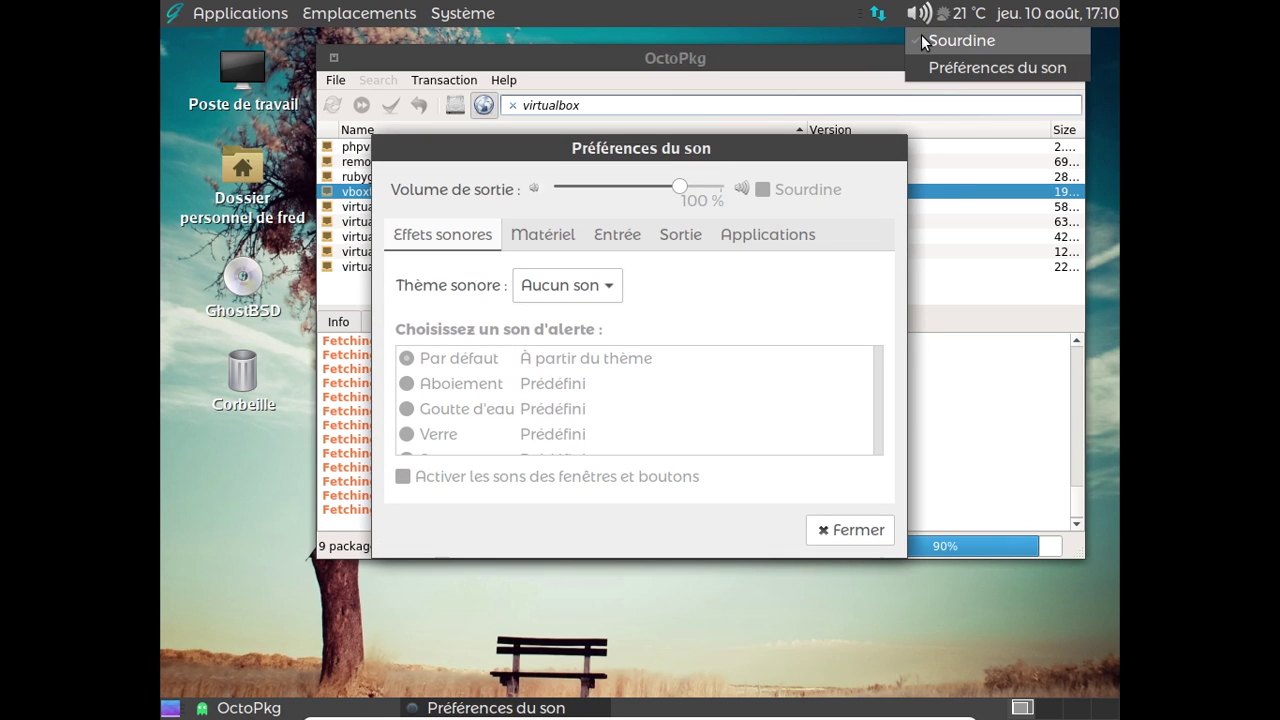
{"action": "key", "text": "Escape"}
{"action": "left_click", "coordinate": [592, 288]}
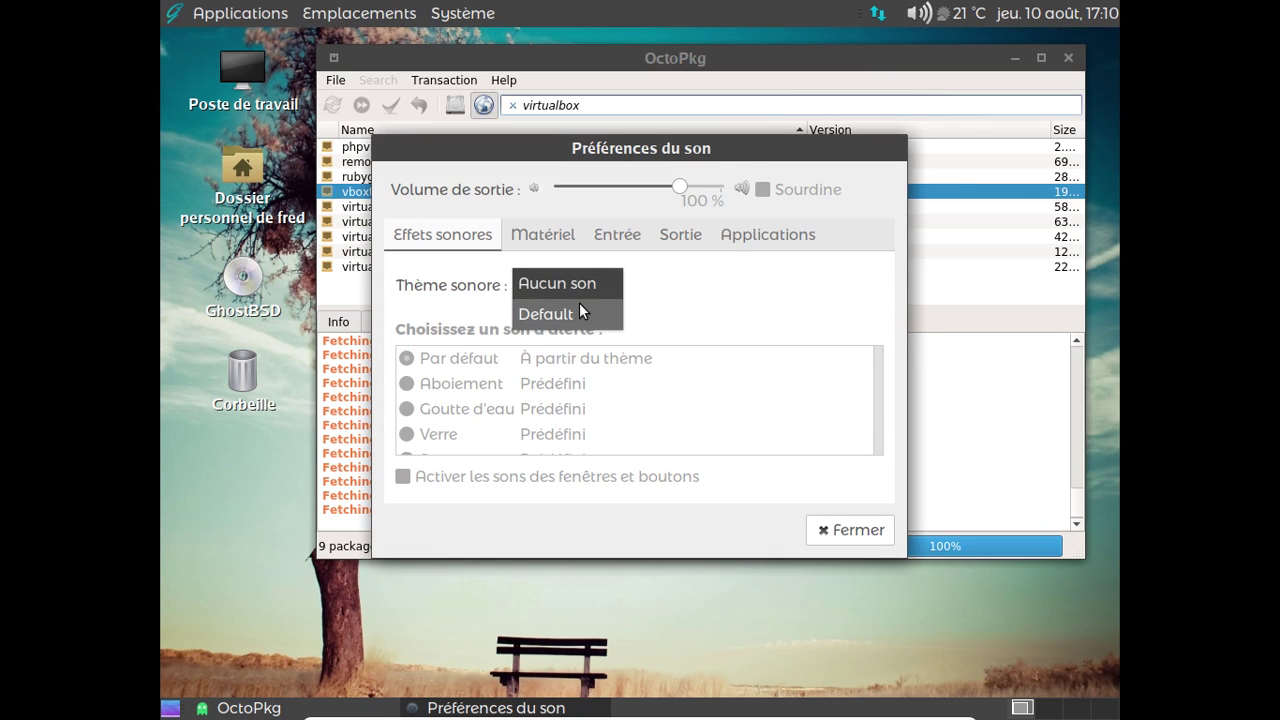
{"action": "left_click", "coordinate": [579, 302]}
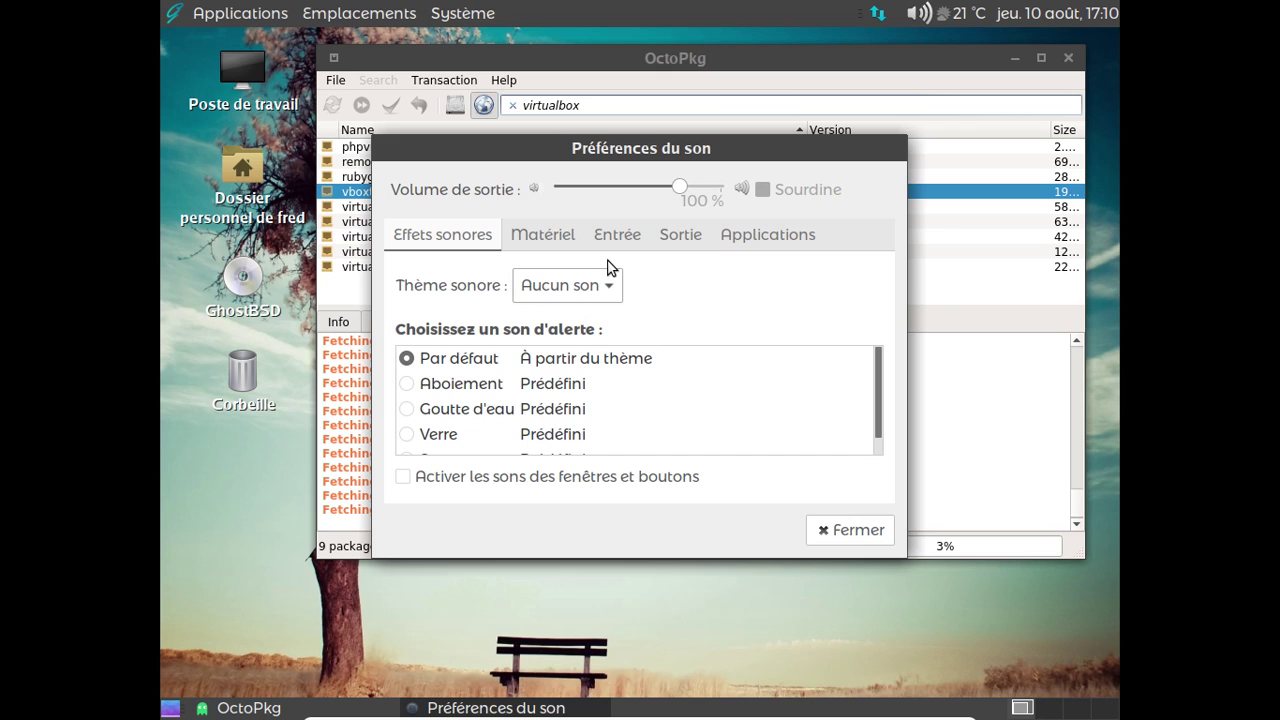
{"action": "left_click", "coordinate": [590, 285]}
{"action": "left_click", "coordinate": [566, 307]}
{"action": "left_click", "coordinate": [406, 410]}
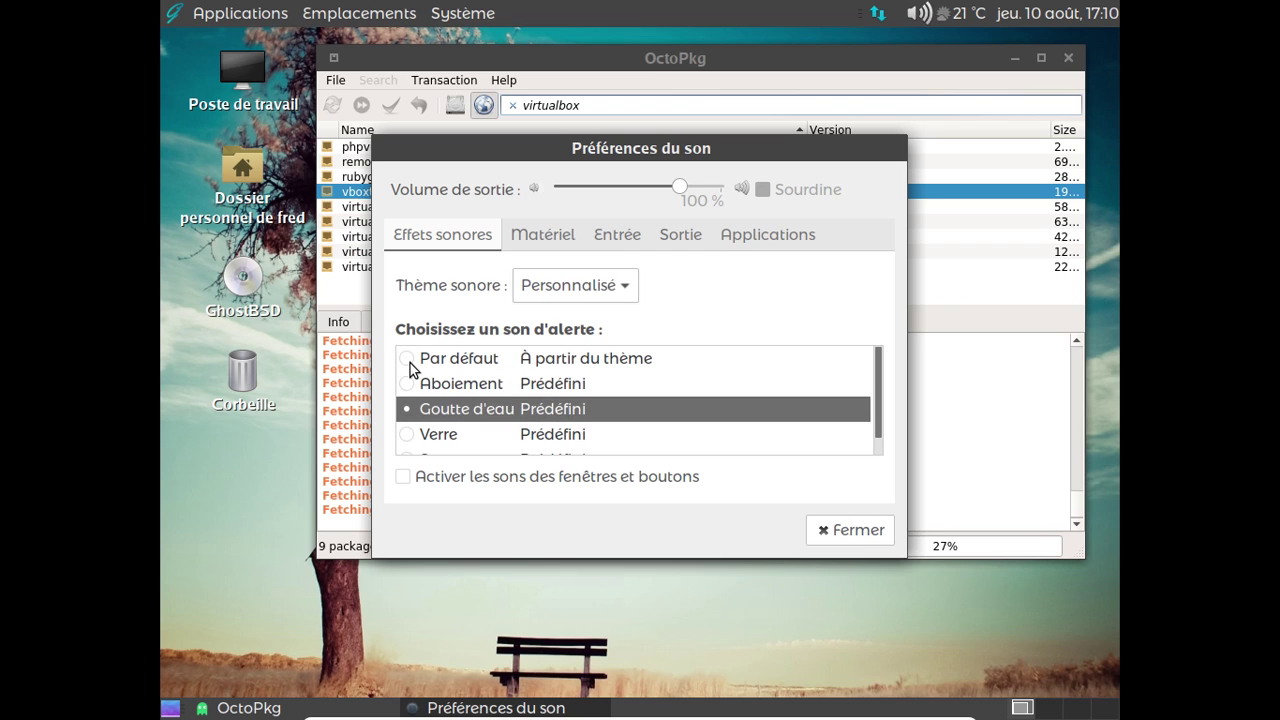
{"action": "left_click", "coordinate": [408, 360]}
Step: Look over the hardware, input, output and application sound settings, and close the sound preferences
{"action": "left_click", "coordinate": [545, 236]}
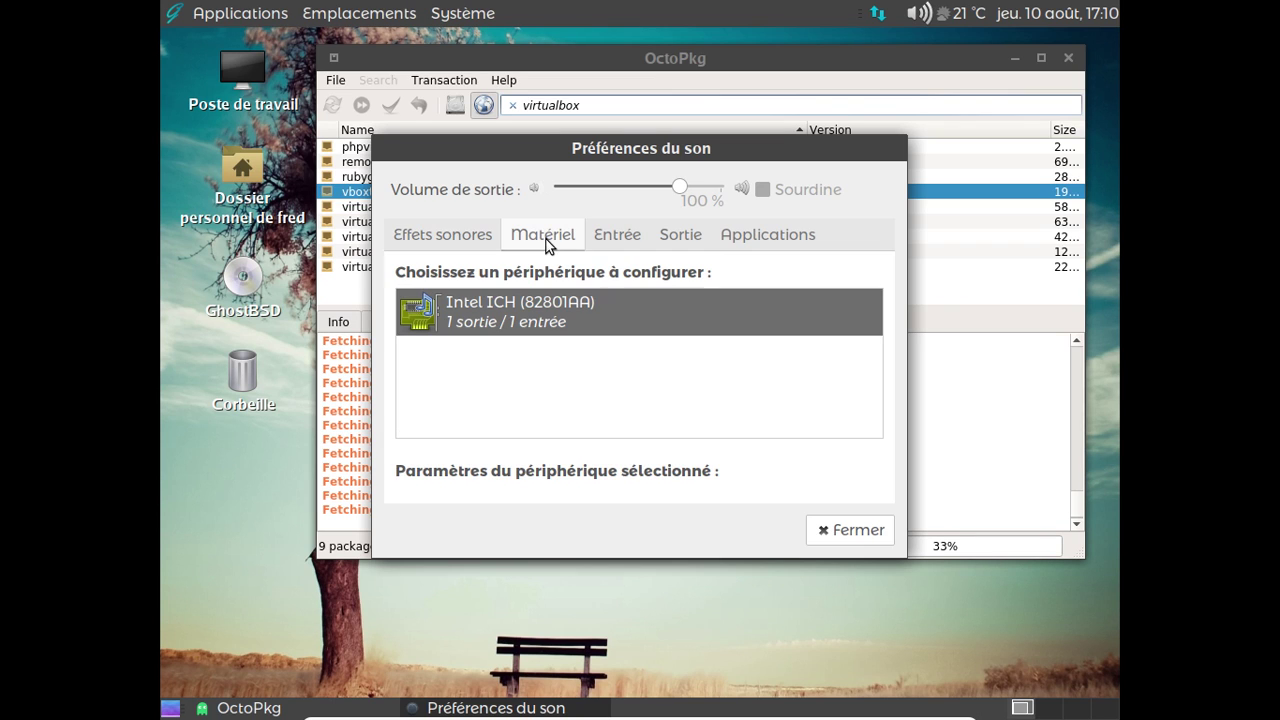
{"action": "left_click", "coordinate": [616, 239]}
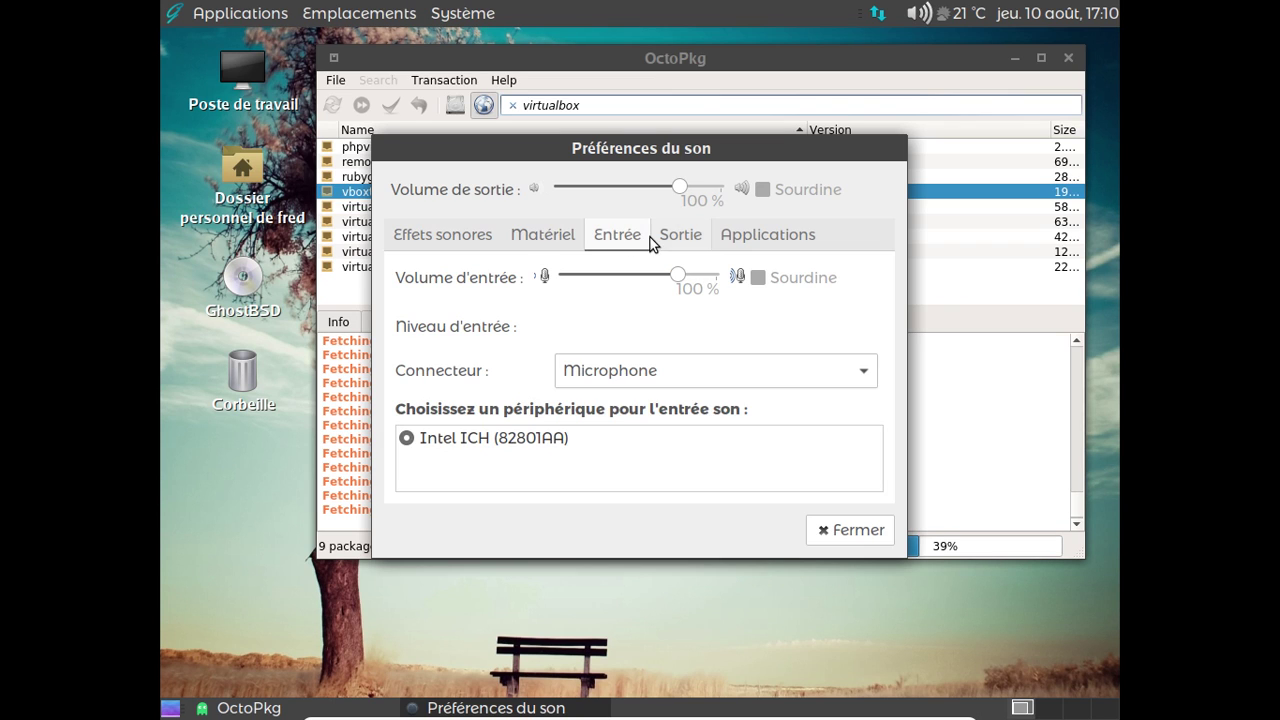
{"action": "left_click", "coordinate": [651, 240]}
{"action": "left_click", "coordinate": [777, 241]}
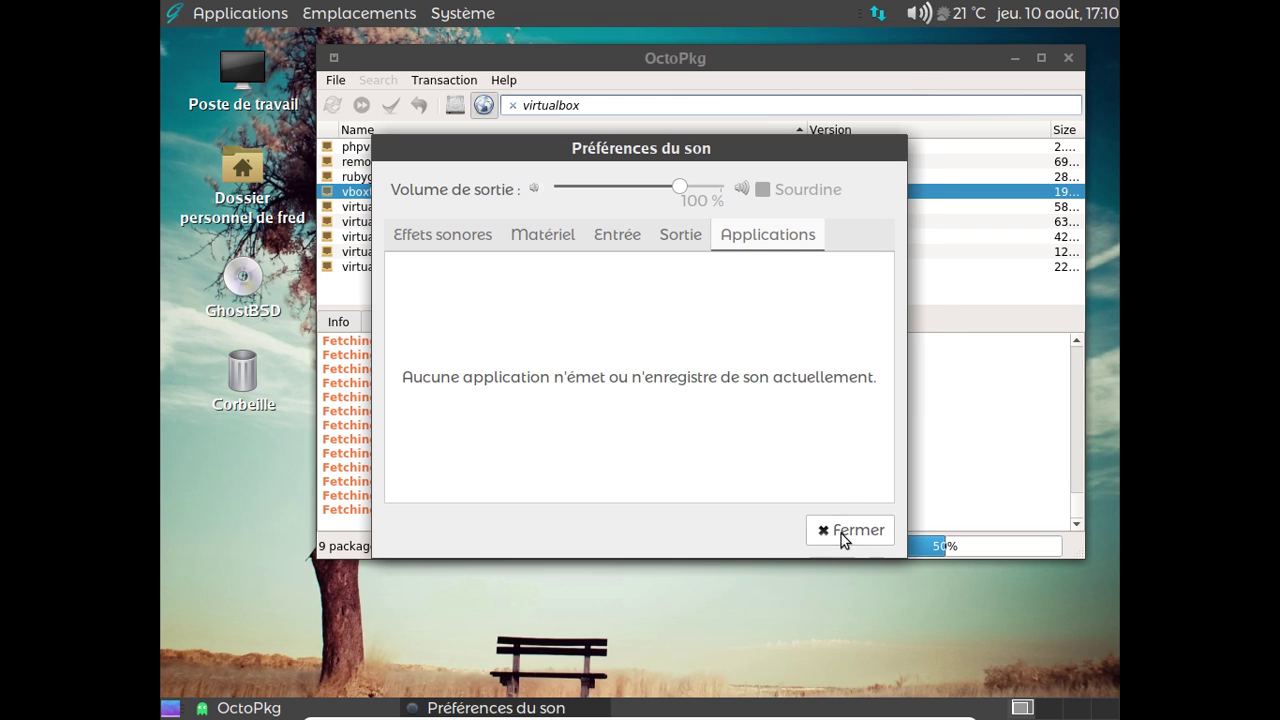
{"action": "left_click", "coordinate": [841, 533]}
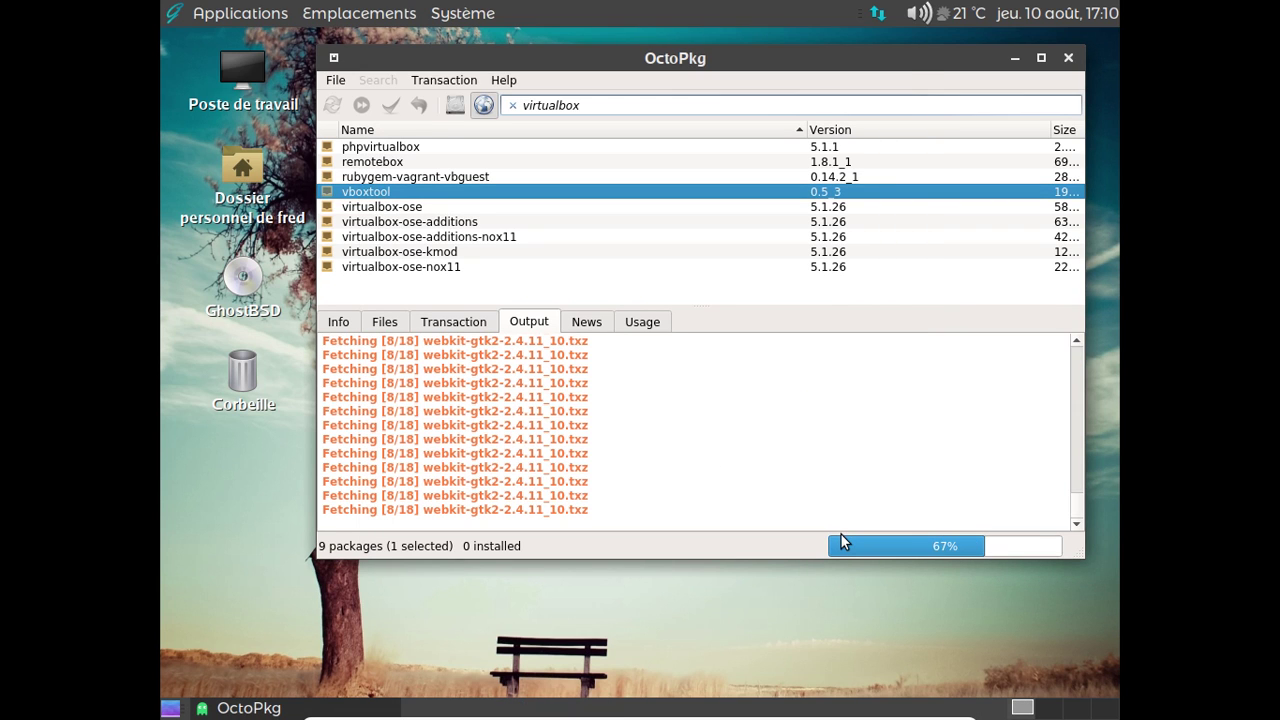
Step: Launch Thunderbird from the Internet applications and postpone the e-mail account configuration
{"action": "left_click", "coordinate": [190, 14]}
{"action": "mouse_move", "coordinate": [236, 173]}
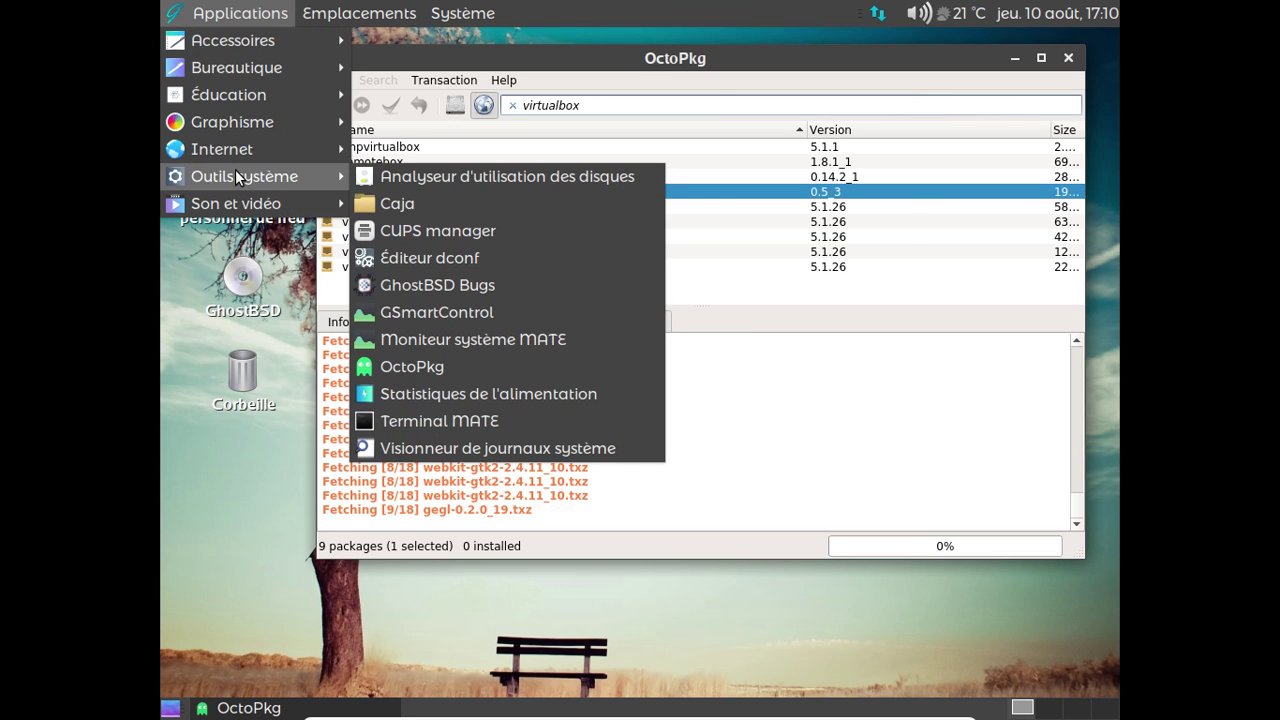
{"action": "mouse_move", "coordinate": [221, 150]}
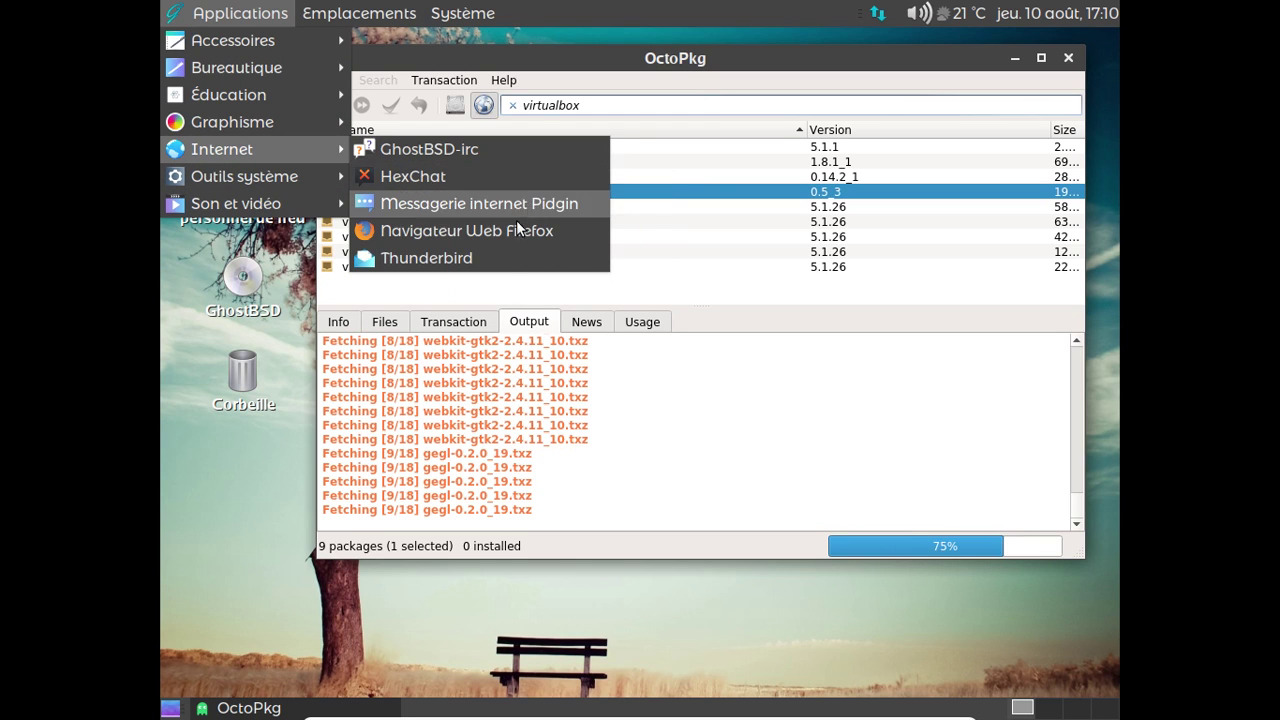
{"action": "left_click", "coordinate": [500, 265]}
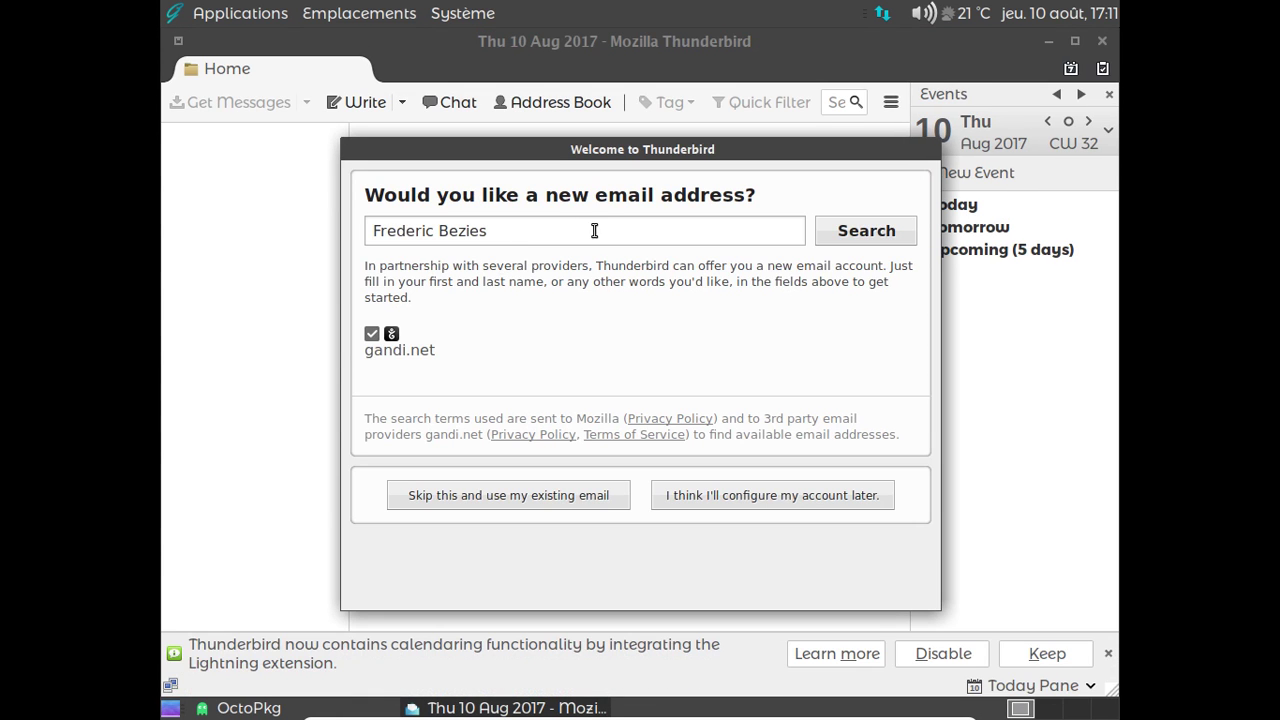
{"action": "left_click", "coordinate": [859, 496]}
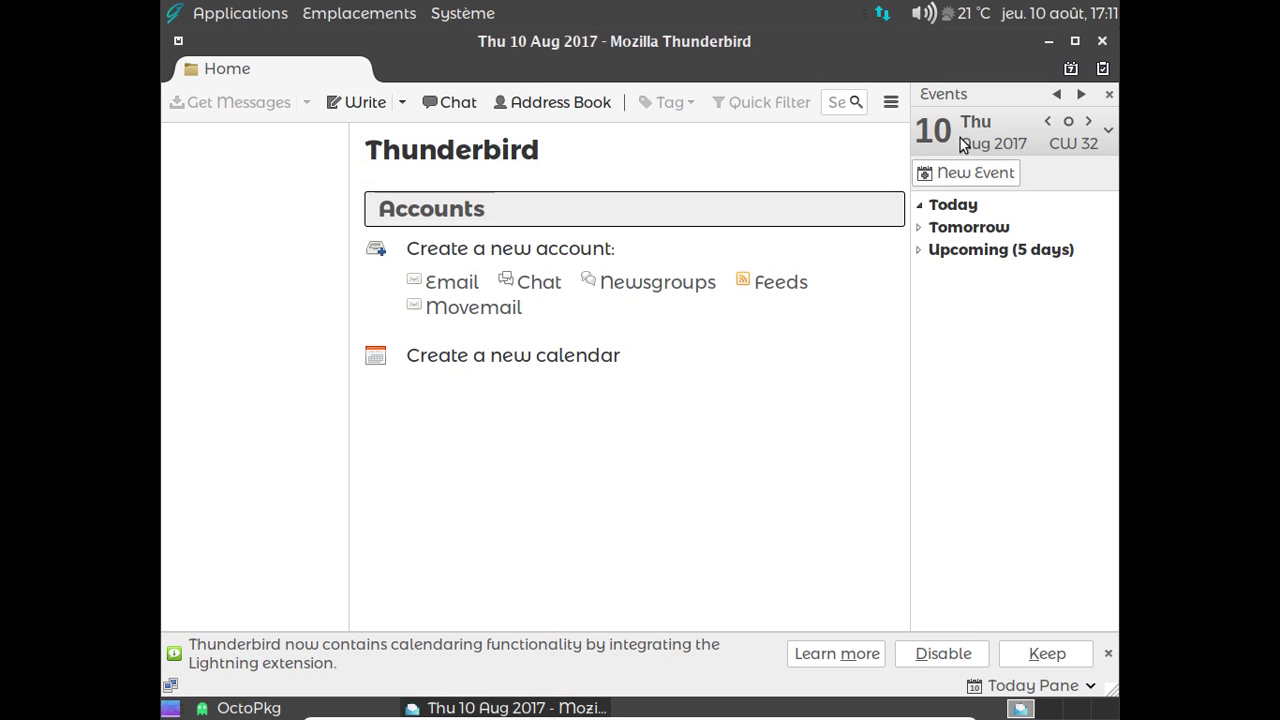
Step: Enable the Français Language Pack among the installed add-on languages, and close the add-ons manager
{"action": "left_click", "coordinate": [888, 103]}
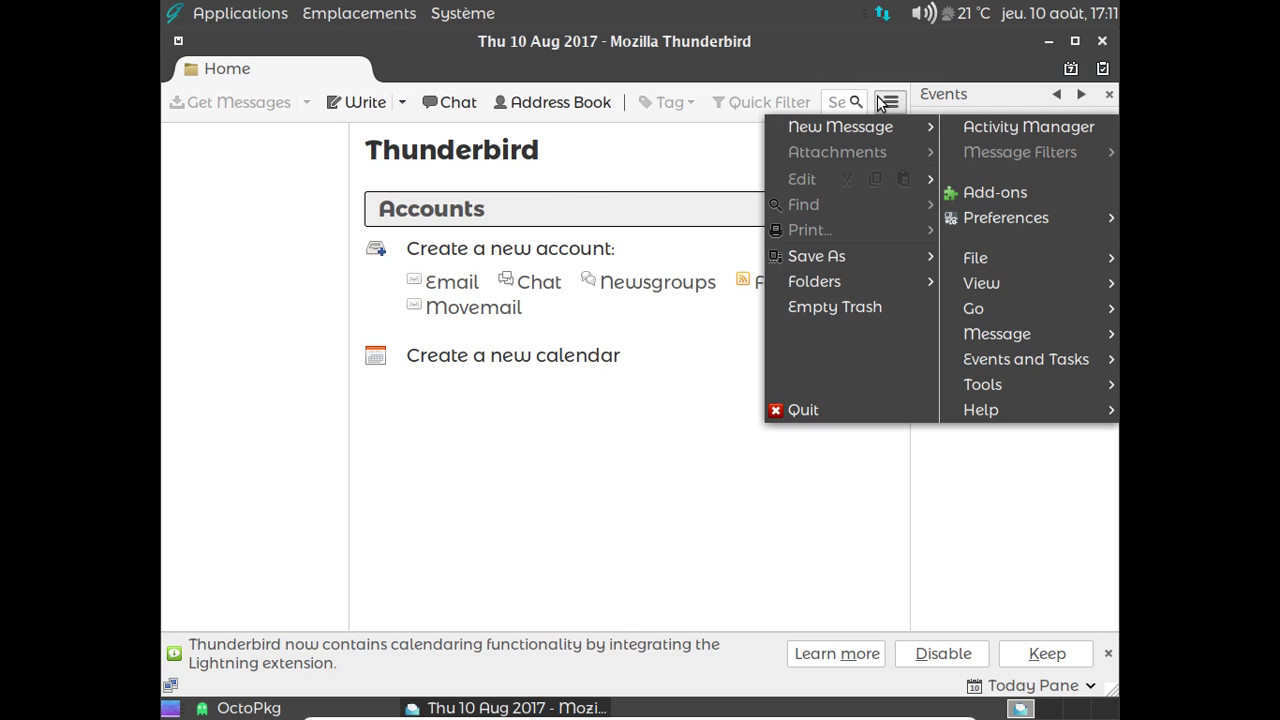
{"action": "left_click", "coordinate": [1060, 197]}
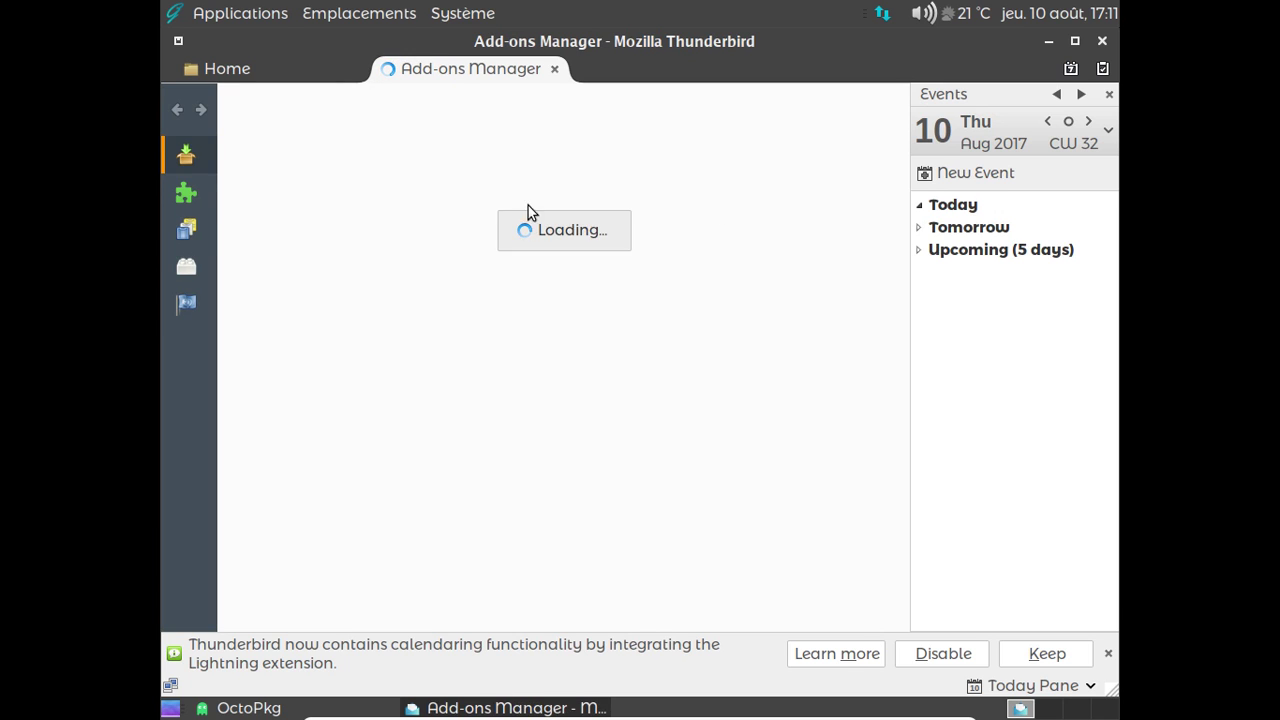
{"action": "left_click", "coordinate": [192, 191]}
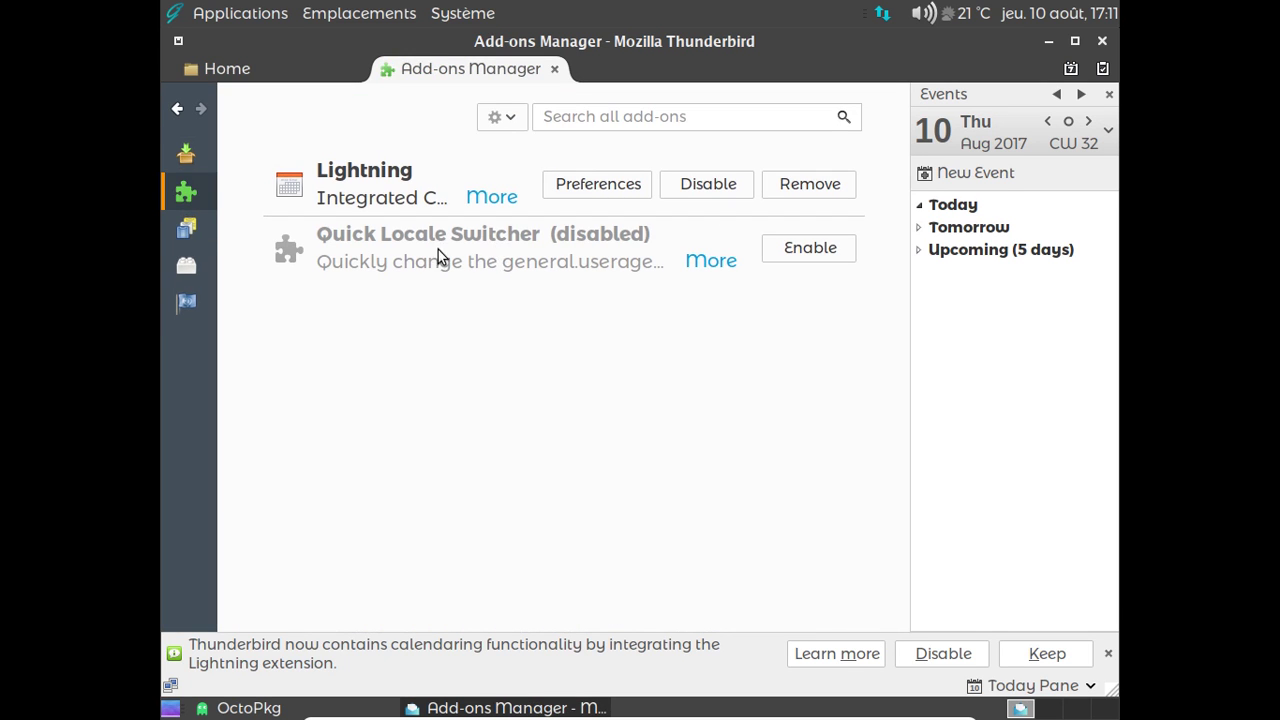
{"action": "left_click", "coordinate": [193, 302]}
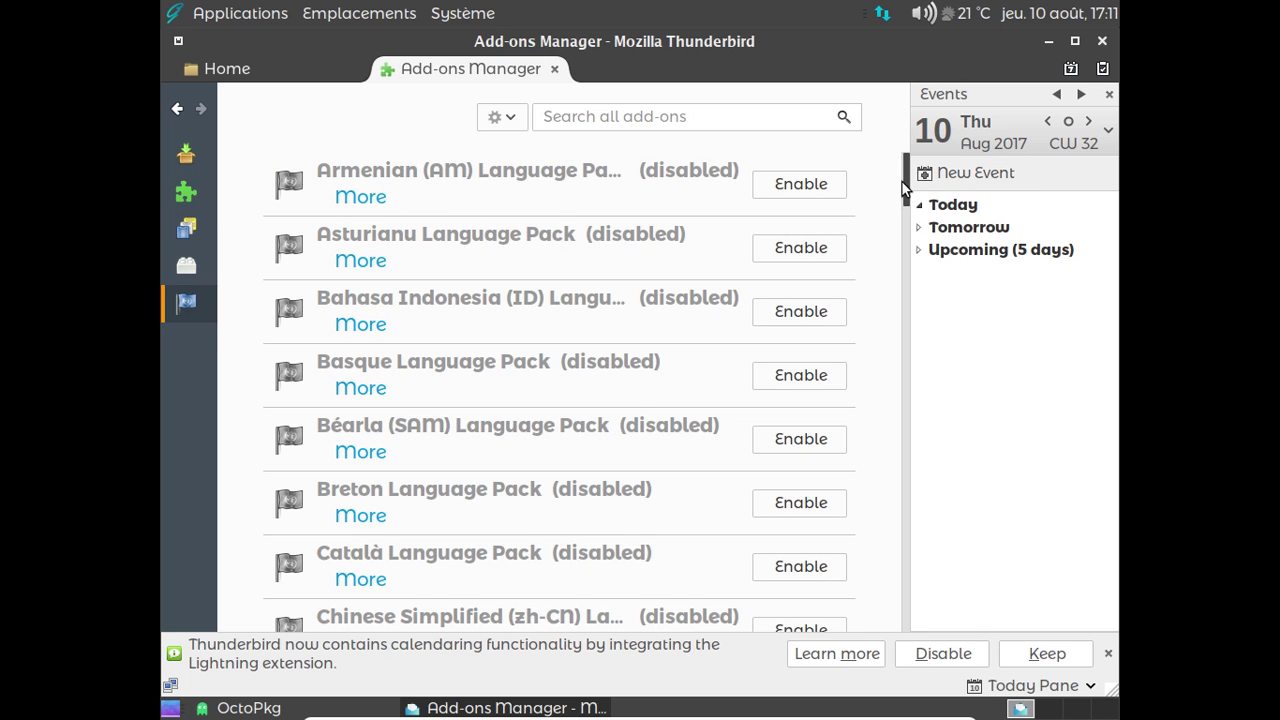
{"action": "left_click_drag", "start_coordinate": [905, 182], "coordinate": [878, 331]}
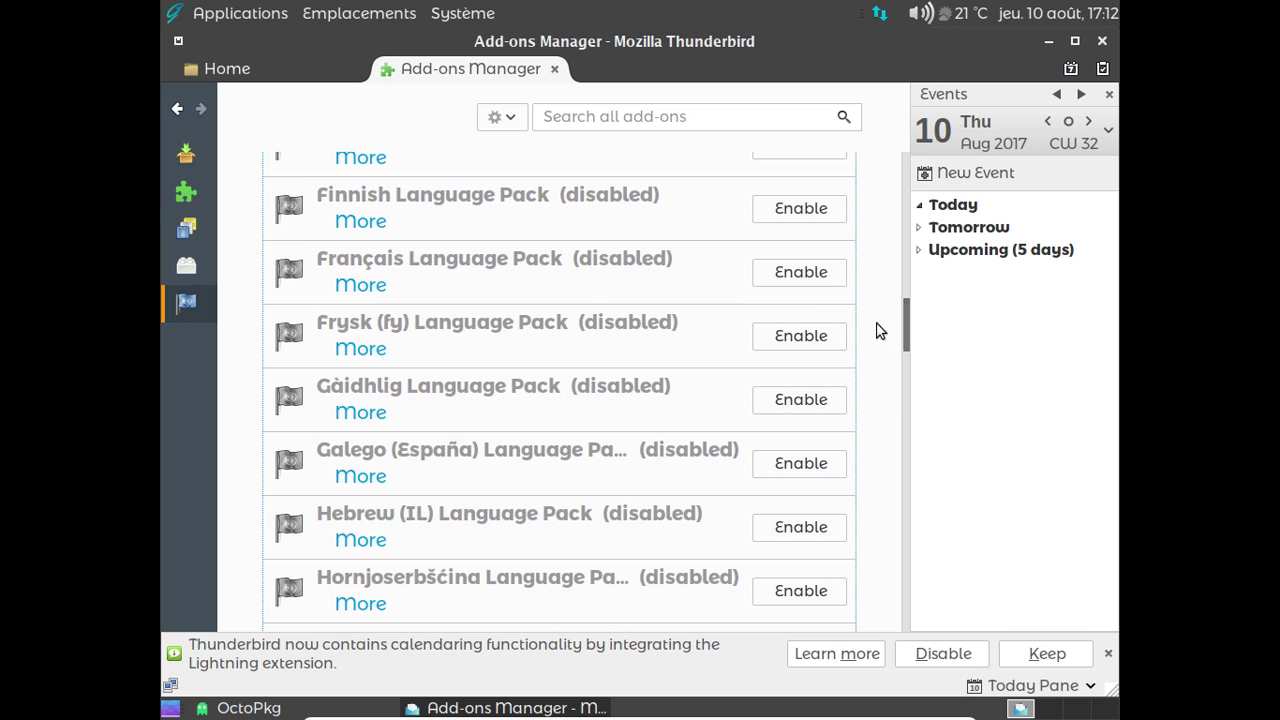
{"action": "left_click", "coordinate": [805, 276]}
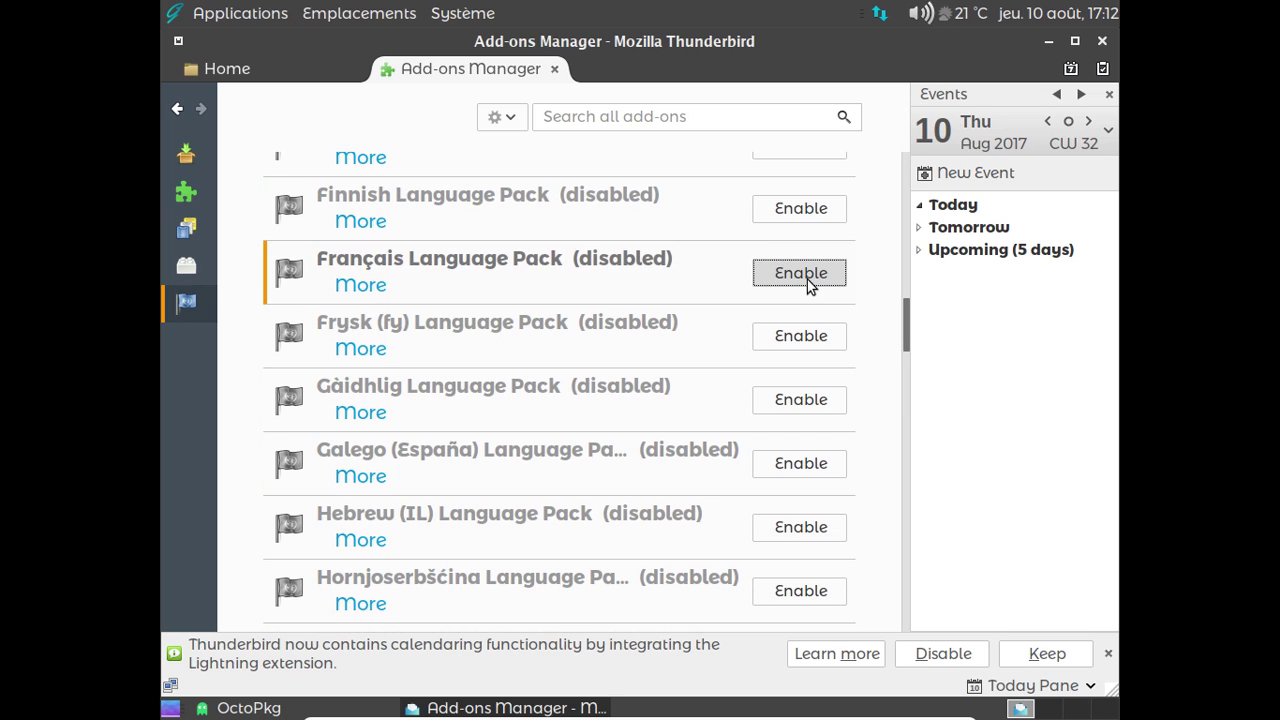
{"action": "left_click", "coordinate": [553, 70]}
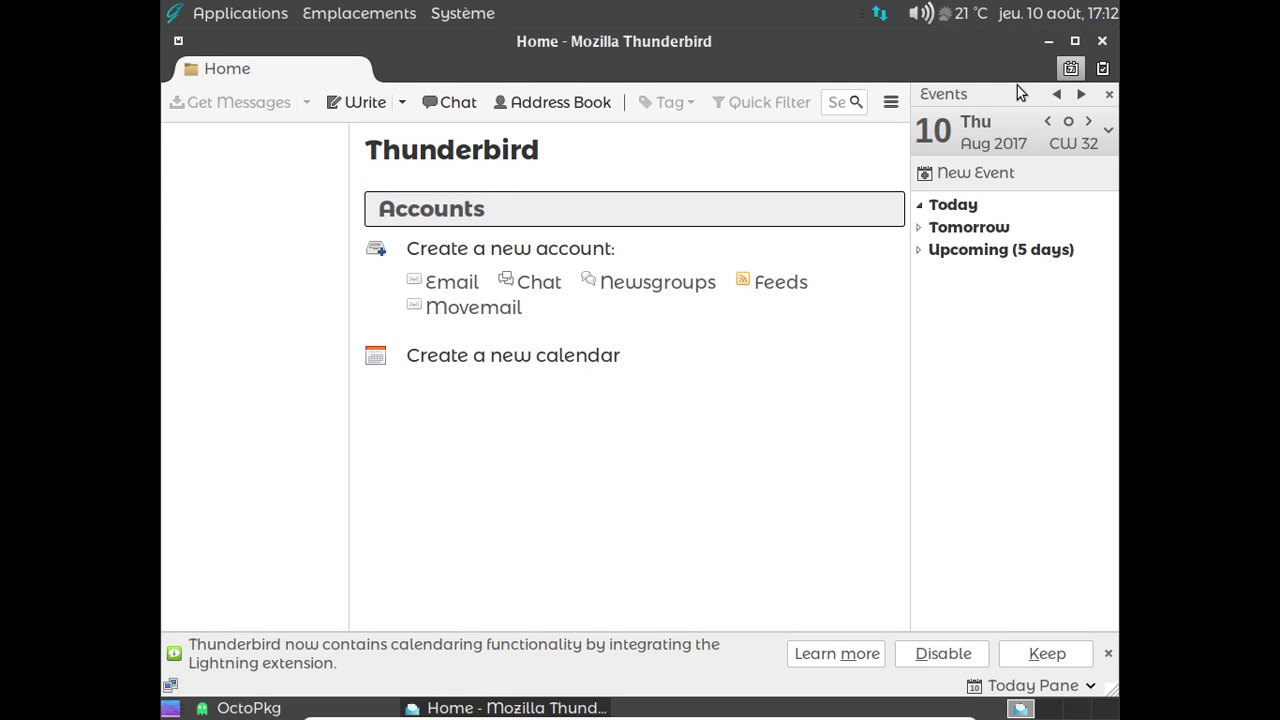
Step: Dismiss the Lightning calendar notice and open the Advanced section of the Thunderbird preferences
{"action": "left_click", "coordinate": [900, 103]}
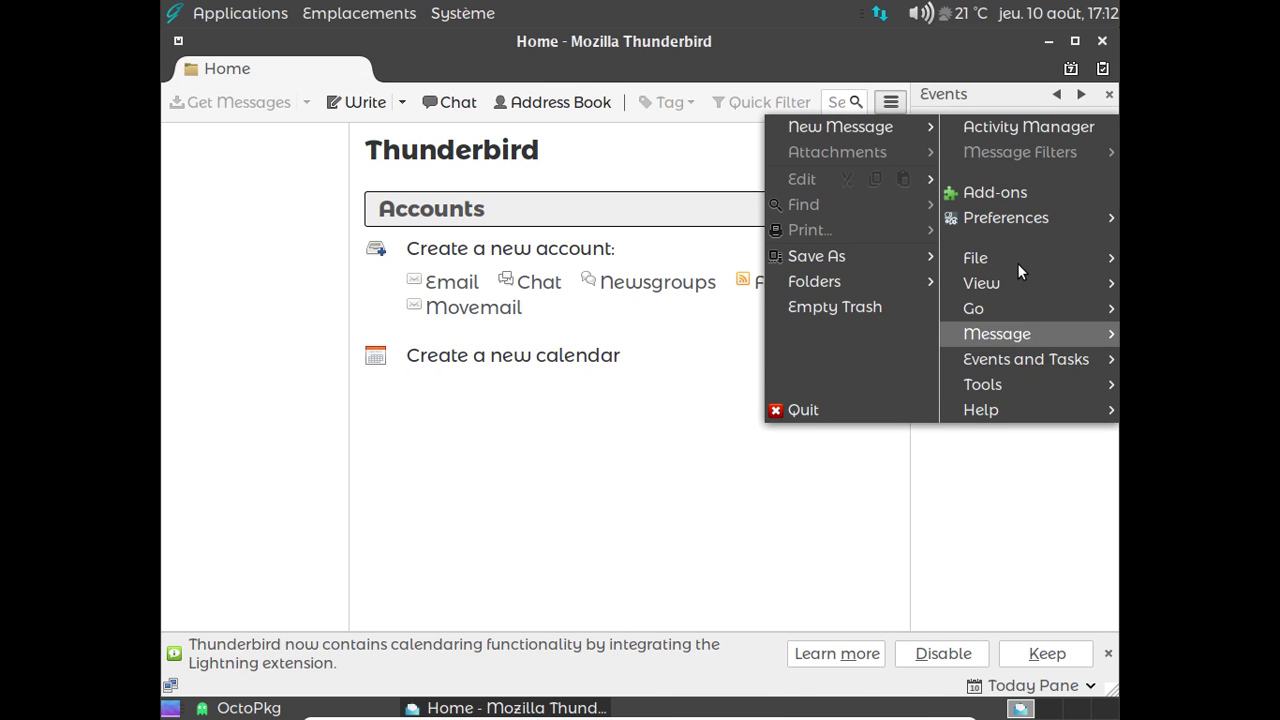
{"action": "mouse_move", "coordinate": [1000, 221]}
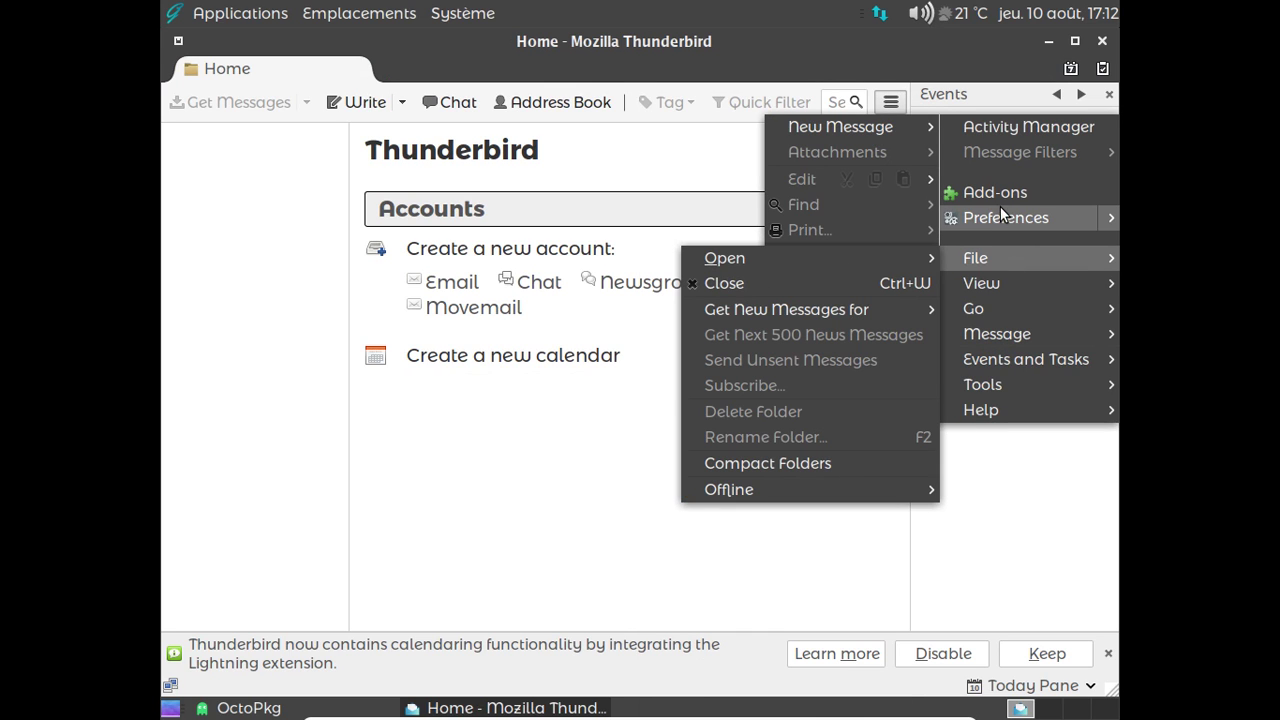
{"action": "left_click", "coordinate": [972, 217]}
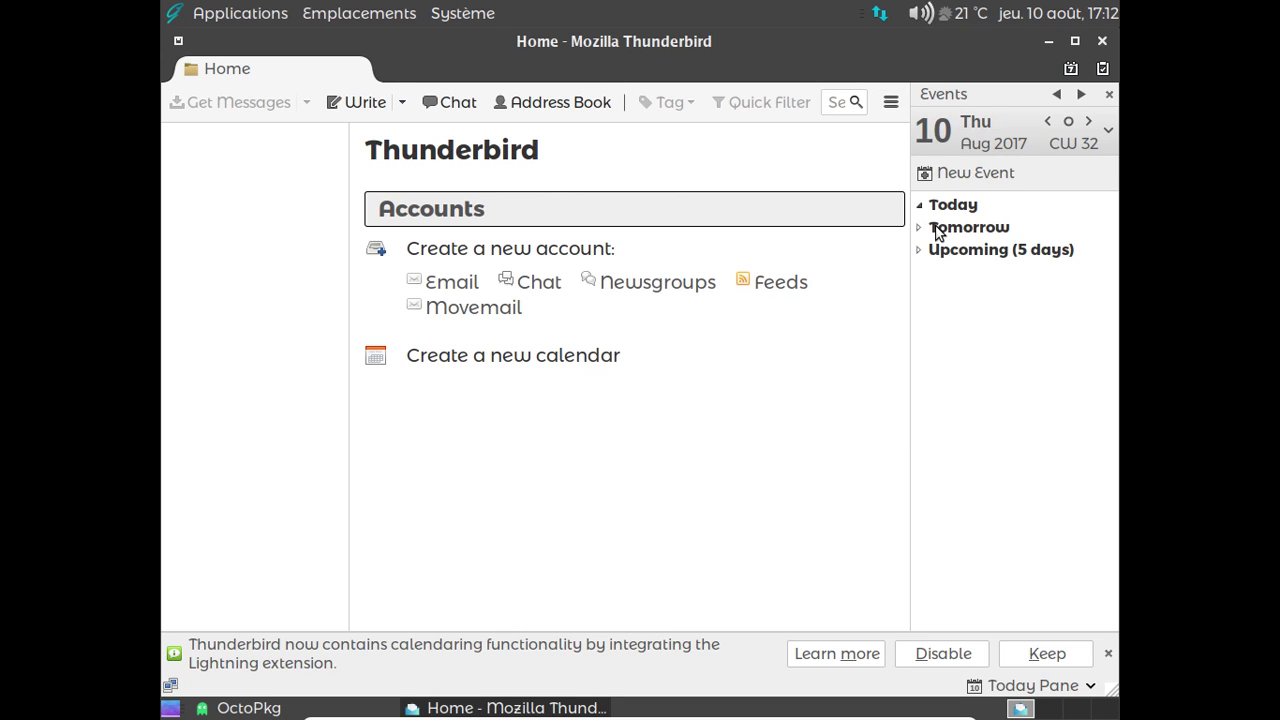
{"action": "left_click", "coordinate": [1108, 655]}
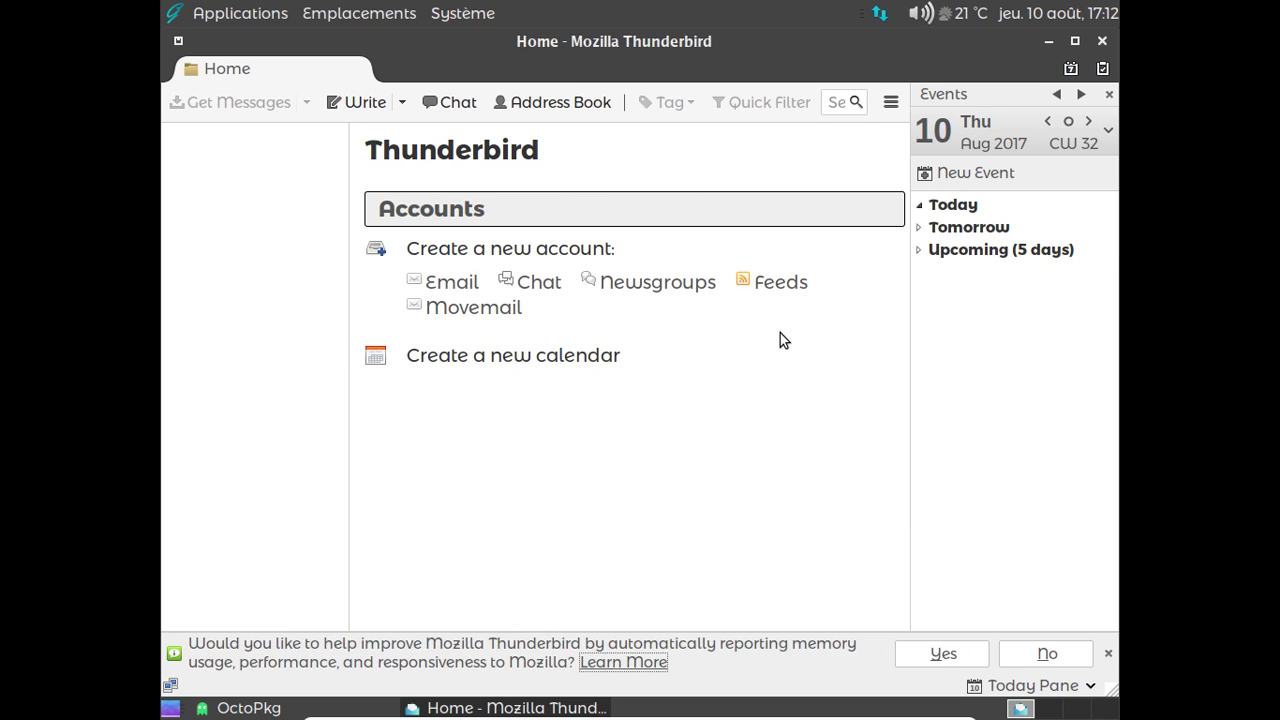
{"action": "key", "text": "alt+e"}
{"action": "key", "text": "n"}
{"action": "left_click", "coordinate": [988, 148]}
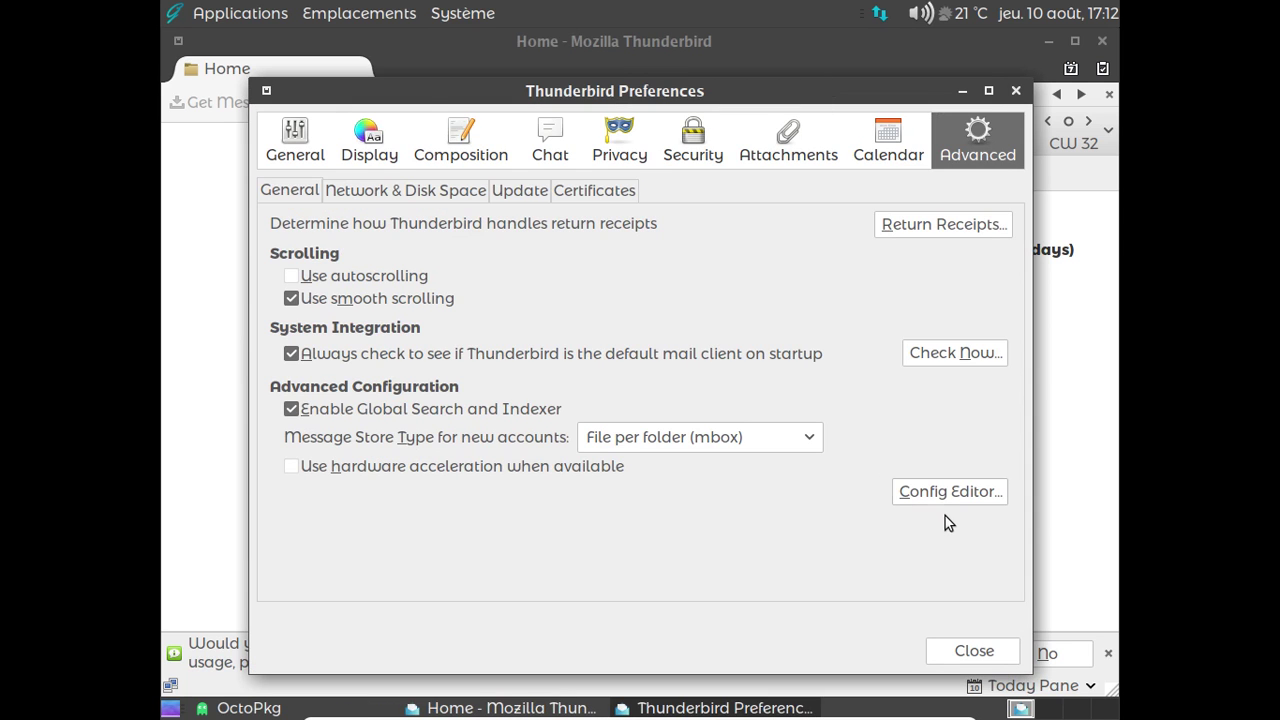
Step: Open the Config Editor, accept the risk warning and filter the preferences by general.user
{"action": "left_click", "coordinate": [940, 495]}
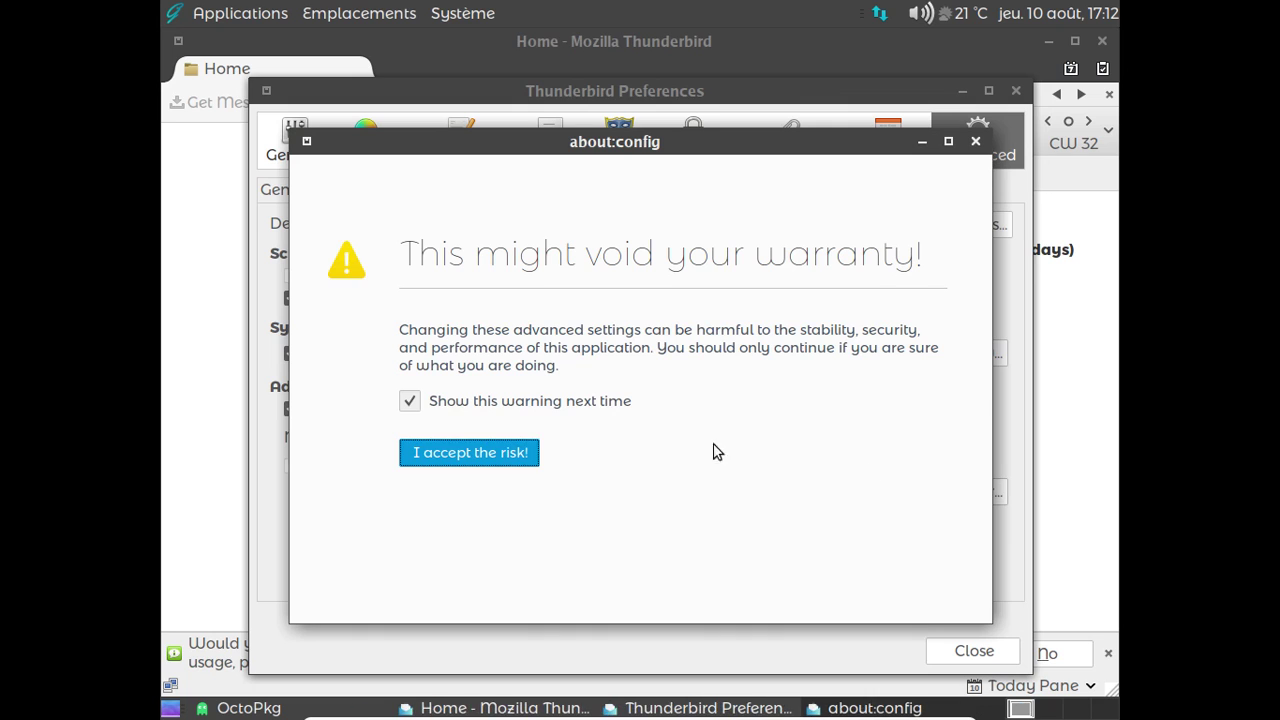
{"action": "left_click", "coordinate": [456, 453]}
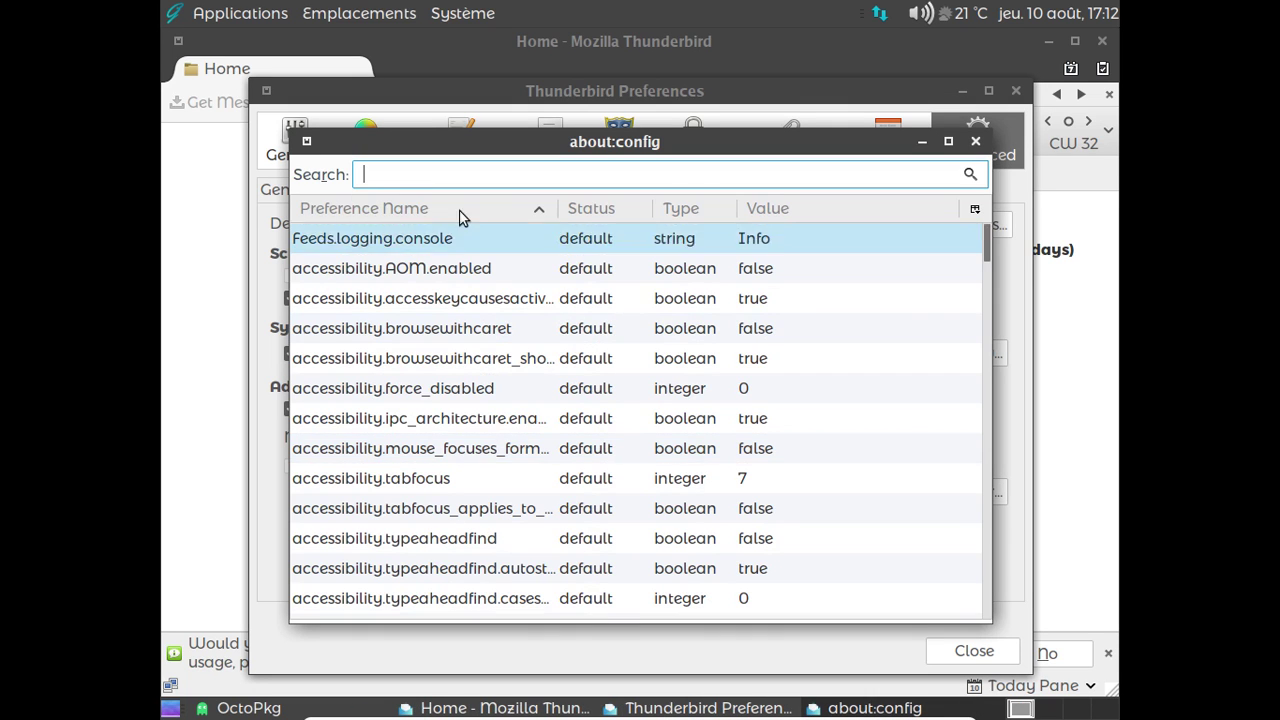
{"action": "type", "text": "gener"}
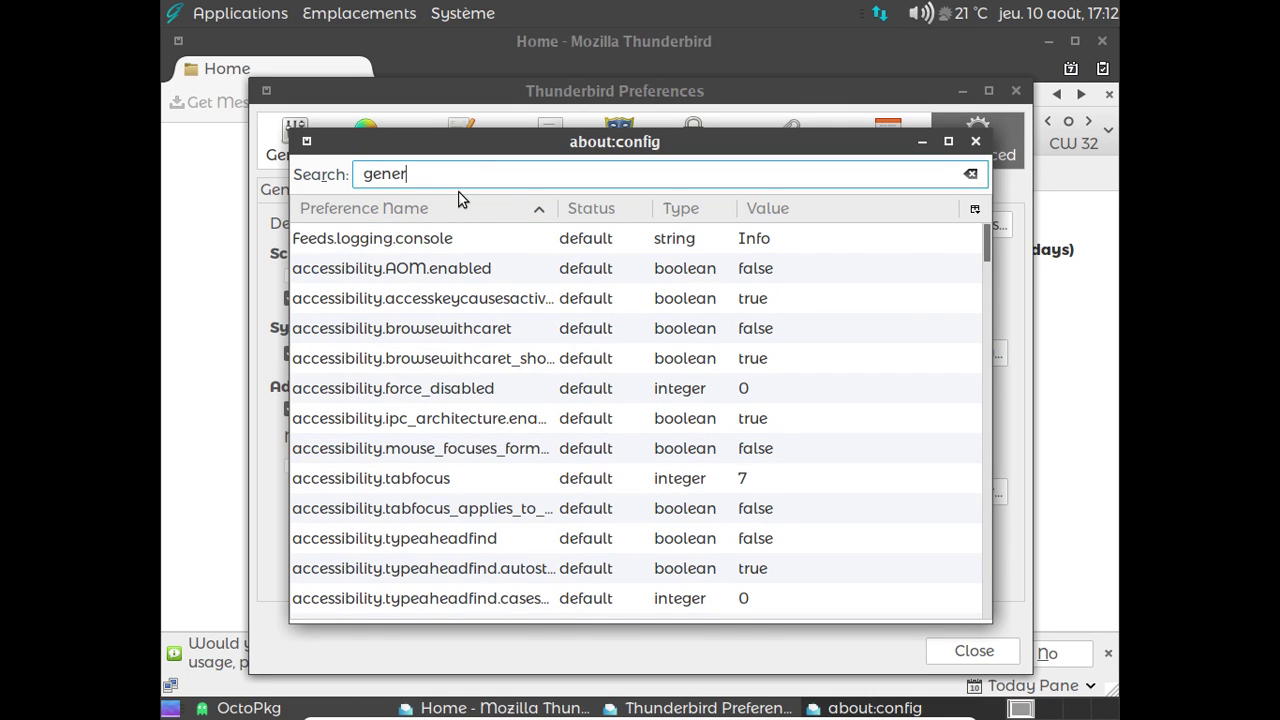
{"action": "type", "text": "al.us"}
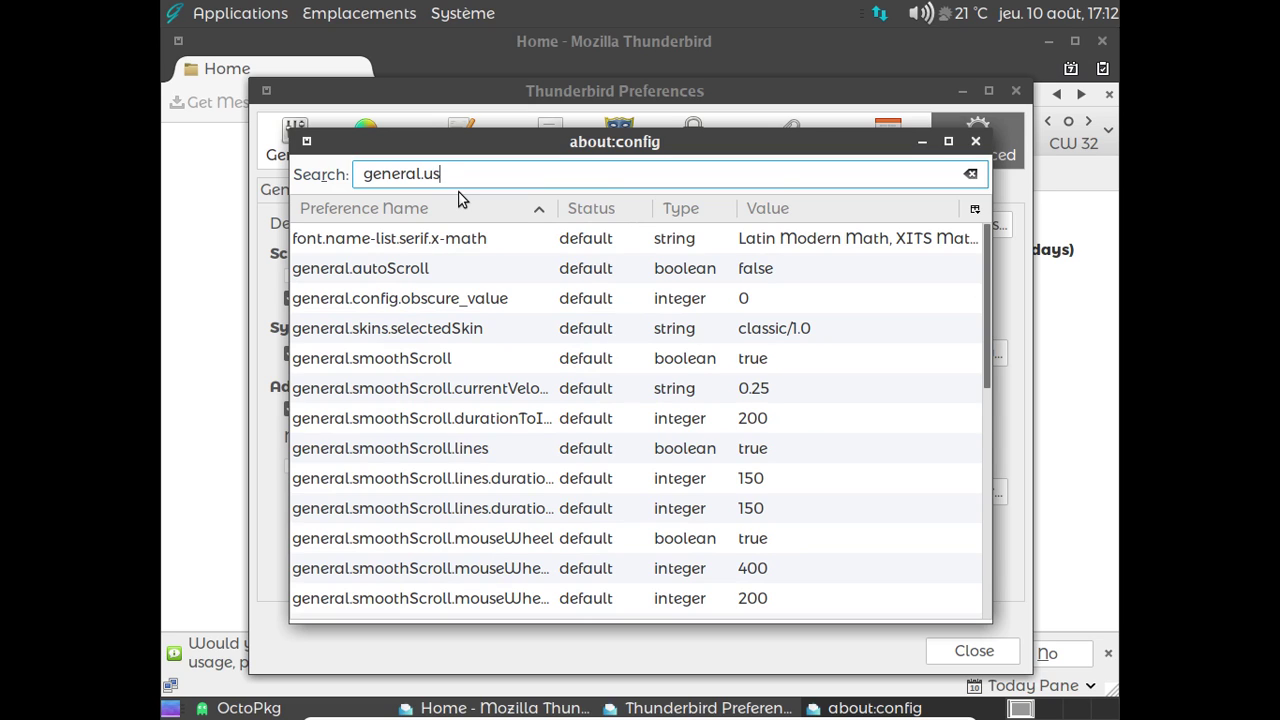
{"action": "type", "text": "er"}
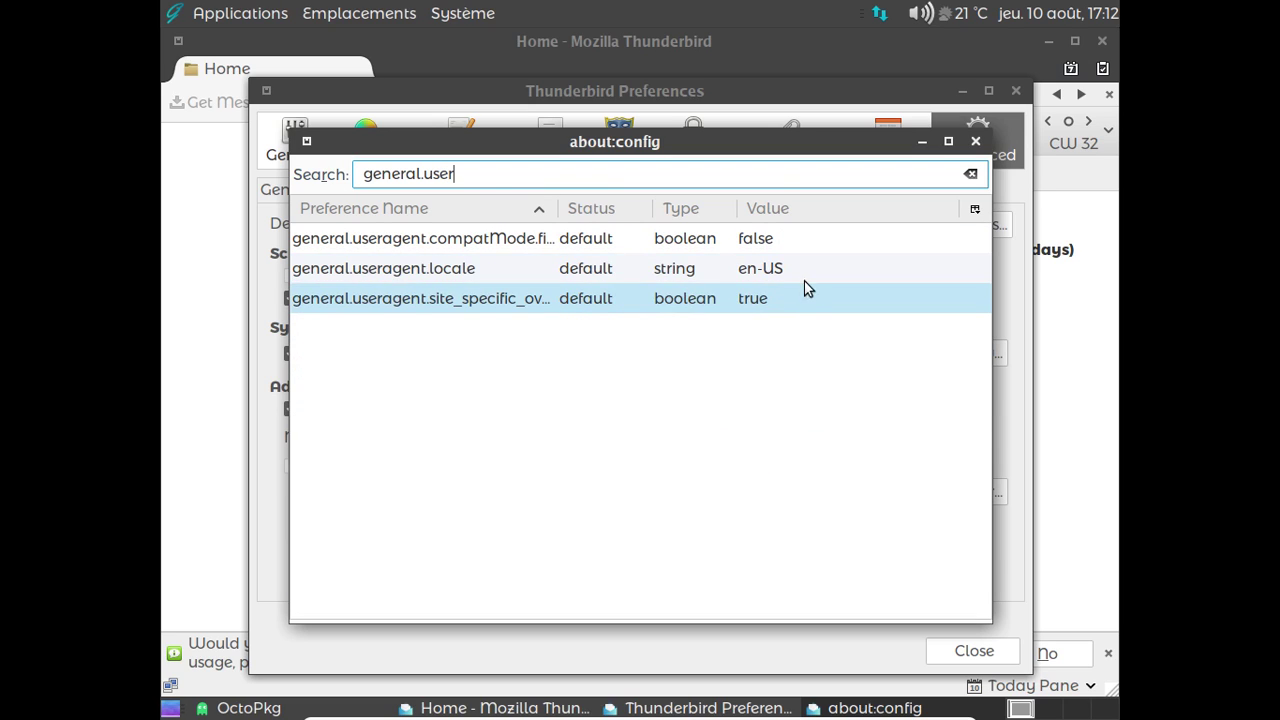
Step: Set general.useragent.locale to fr-FR, and close the Config Editor and the preferences
{"action": "double_click", "coordinate": [795, 277]}
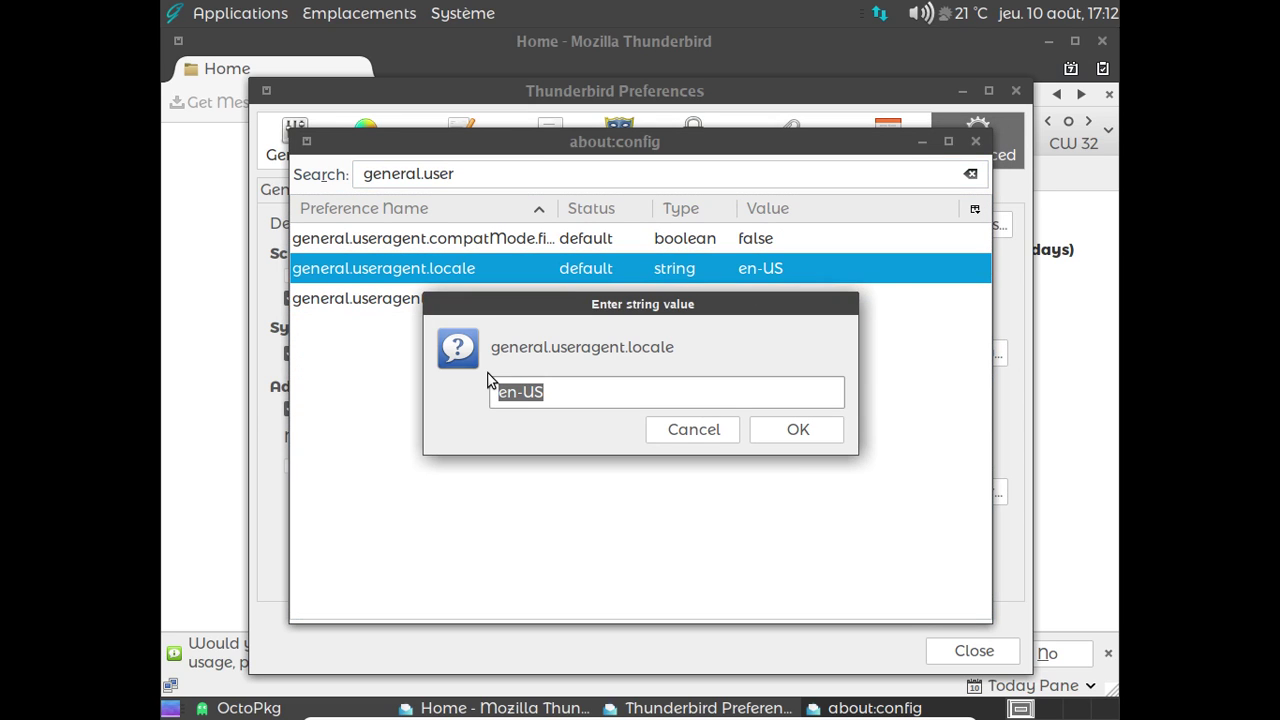
{"action": "key", "text": "Home"}
{"action": "key", "text": "Delete"}
{"action": "key", "text": "Delete"}
{"action": "type", "text": "fr"}
{"action": "key", "text": "BackSpace"}
{"action": "key", "text": "BackSpace"}
{"action": "type", "text": "FR"}
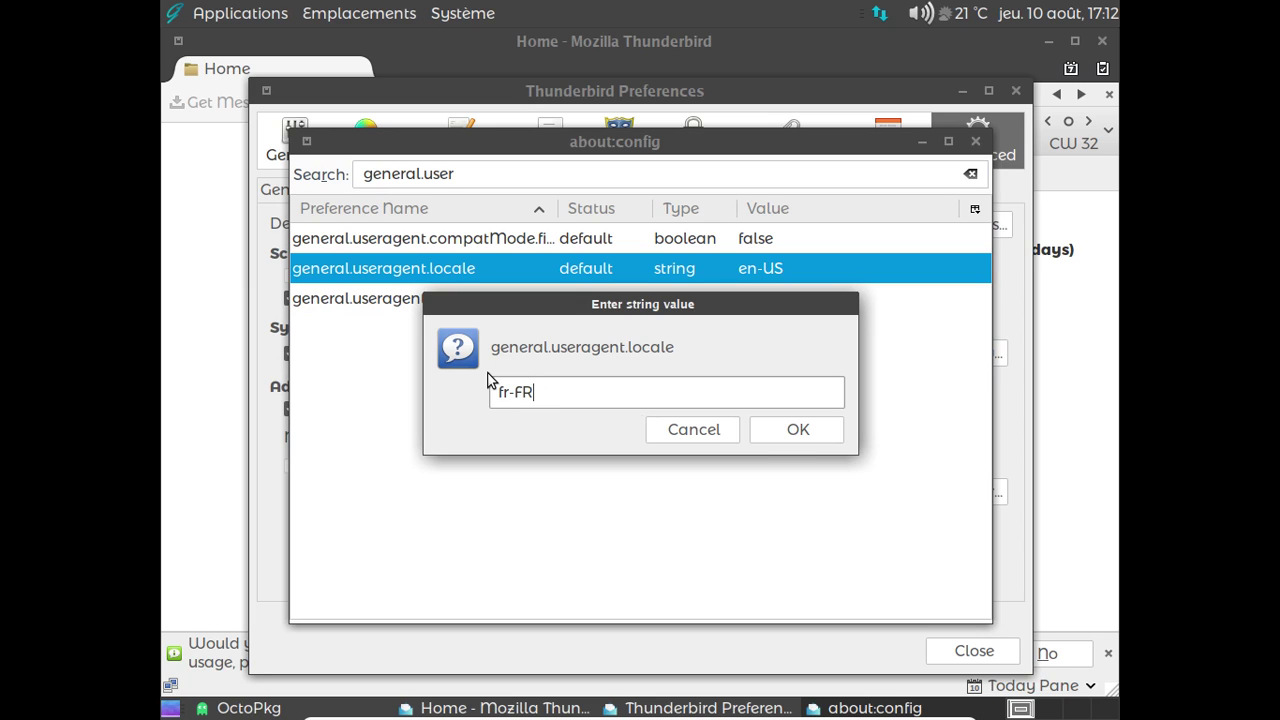
{"action": "left_click", "coordinate": [796, 429]}
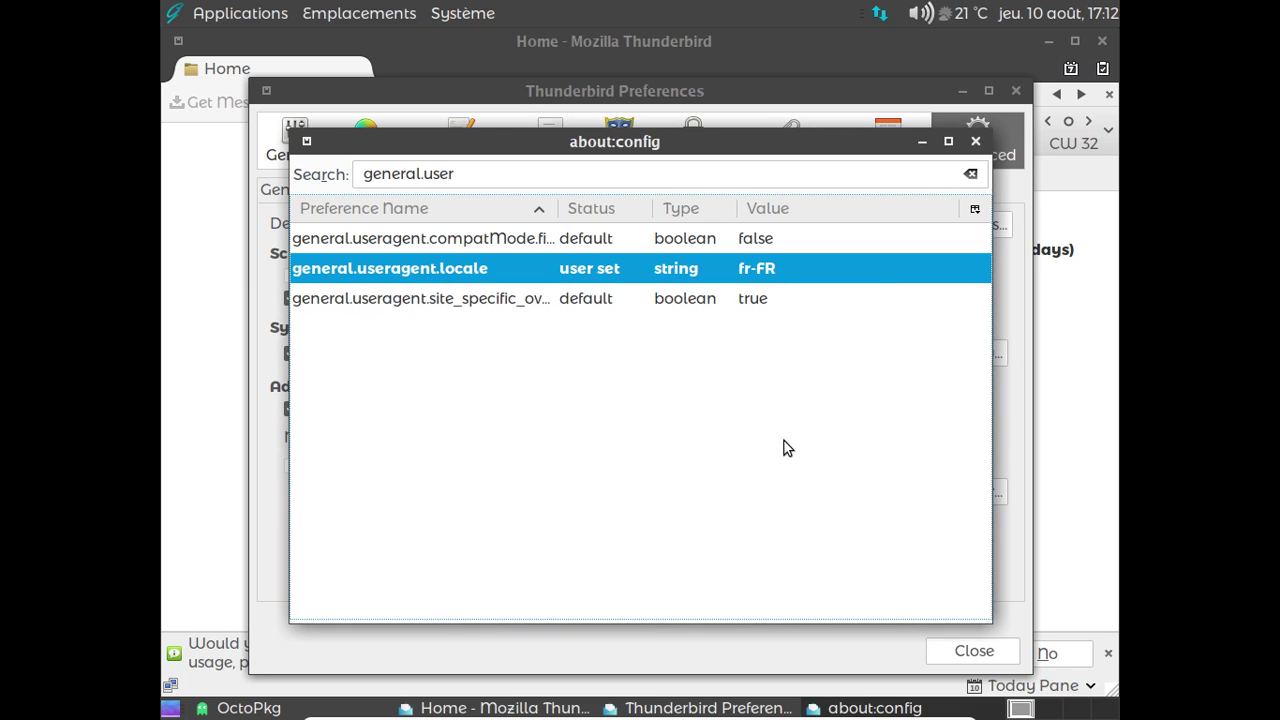
{"action": "left_click", "coordinate": [975, 141]}
{"action": "left_click", "coordinate": [1015, 91]}
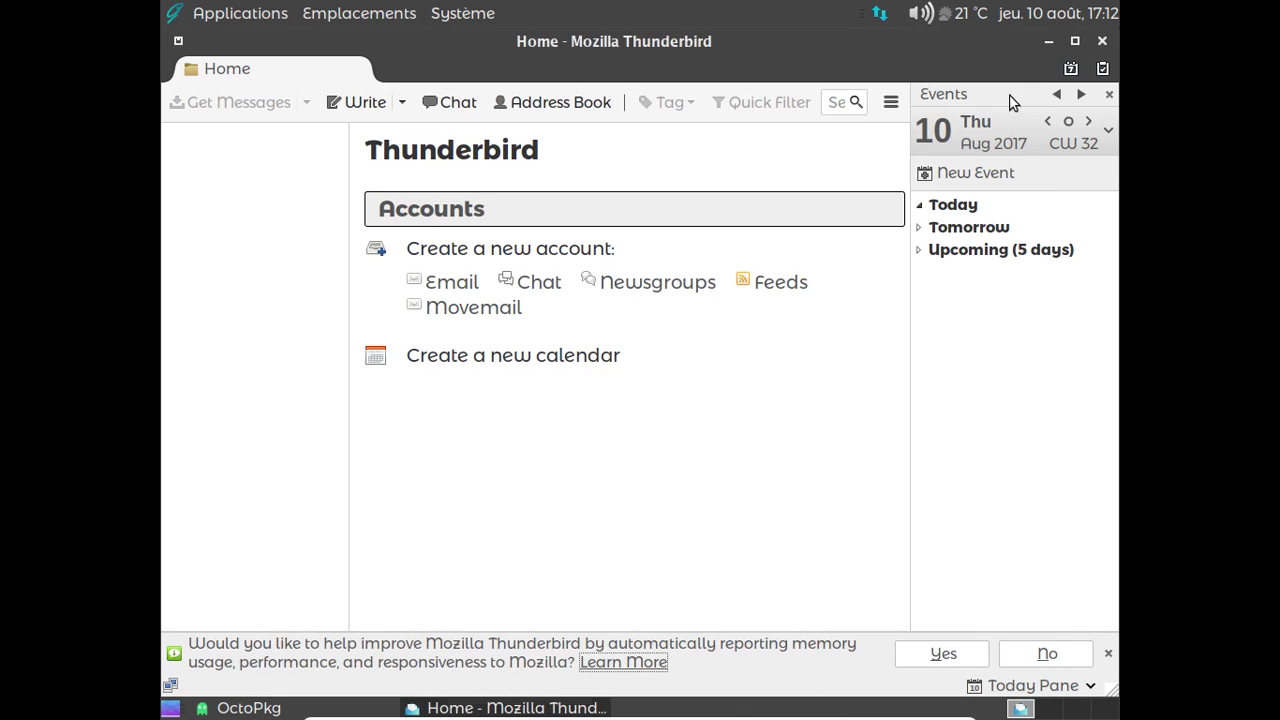
Step: Quit Thunderbird, launch it again from the Internet applications, and dismiss the new e-mail address dialog
{"action": "left_click", "coordinate": [1101, 41]}
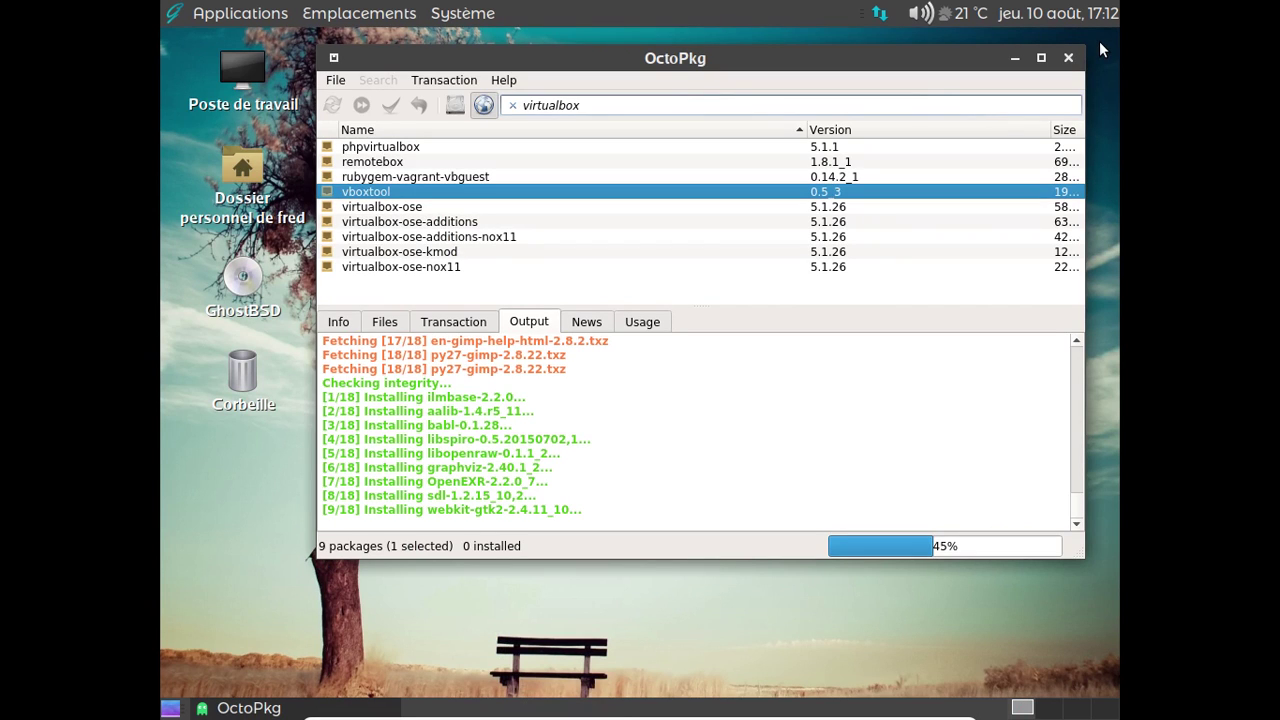
{"action": "left_click", "coordinate": [236, 14]}
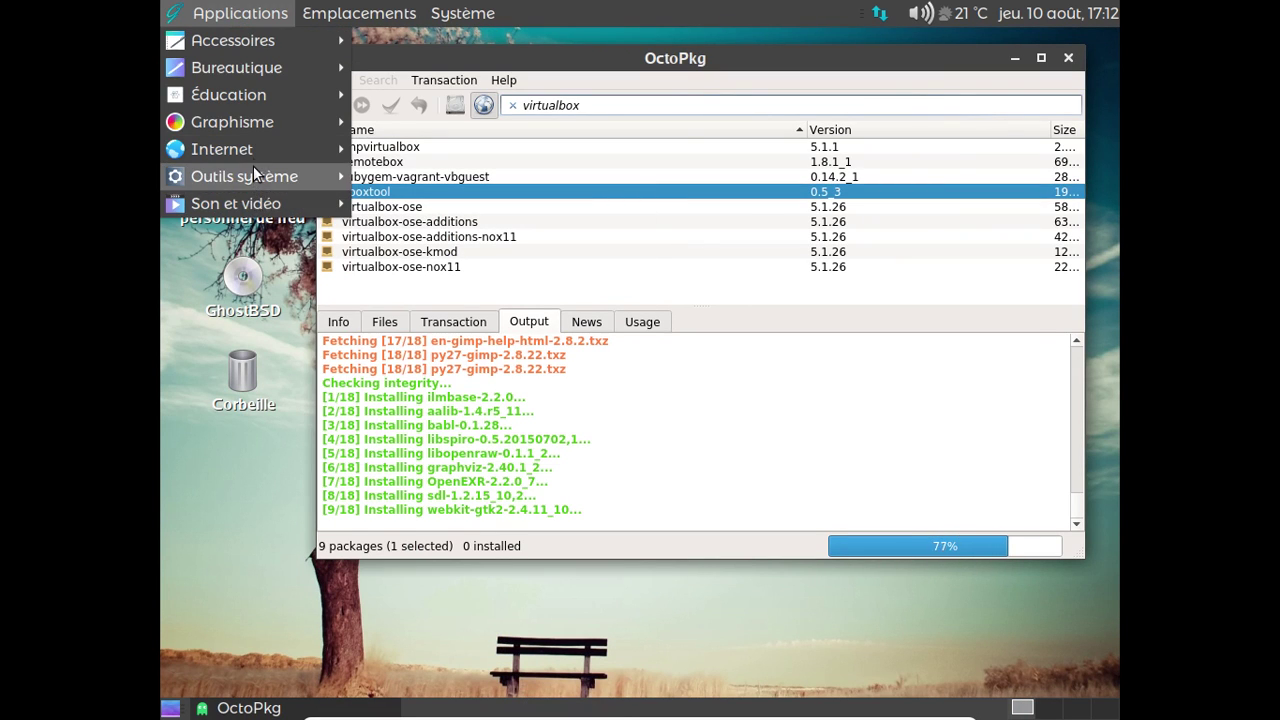
{"action": "mouse_move", "coordinate": [251, 149]}
{"action": "left_click", "coordinate": [457, 254]}
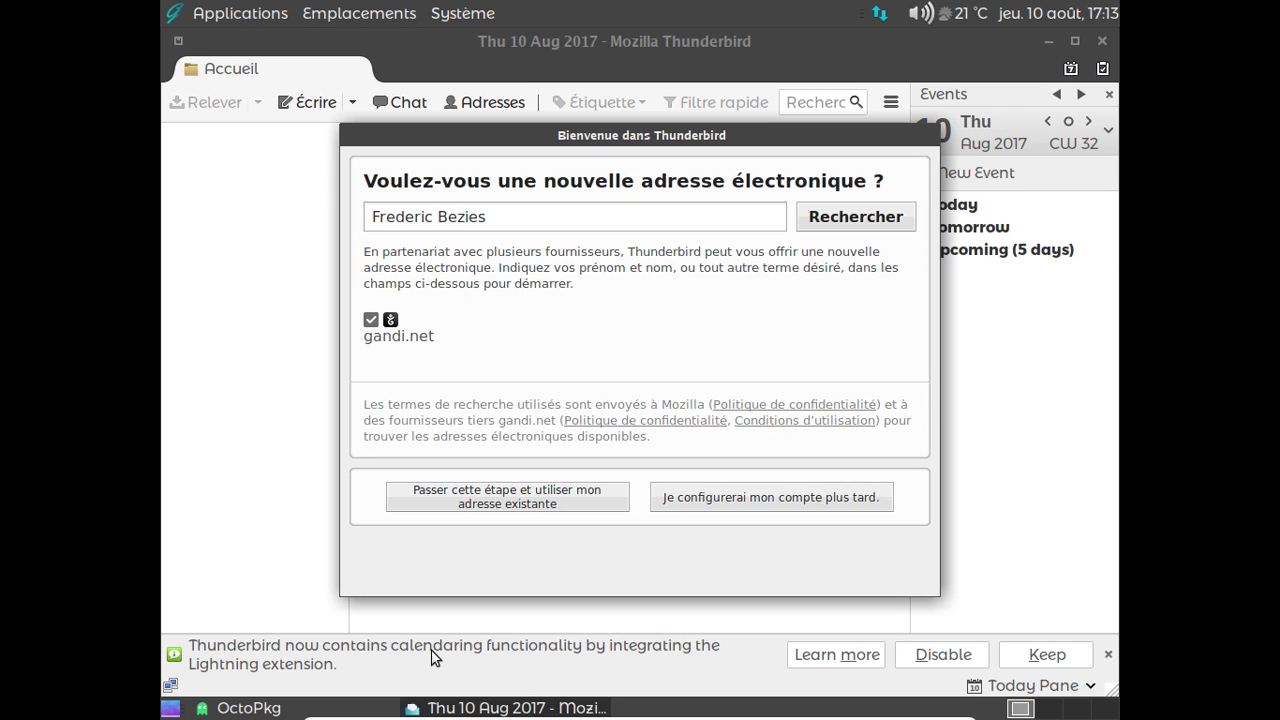
{"action": "left_click", "coordinate": [922, 142]}
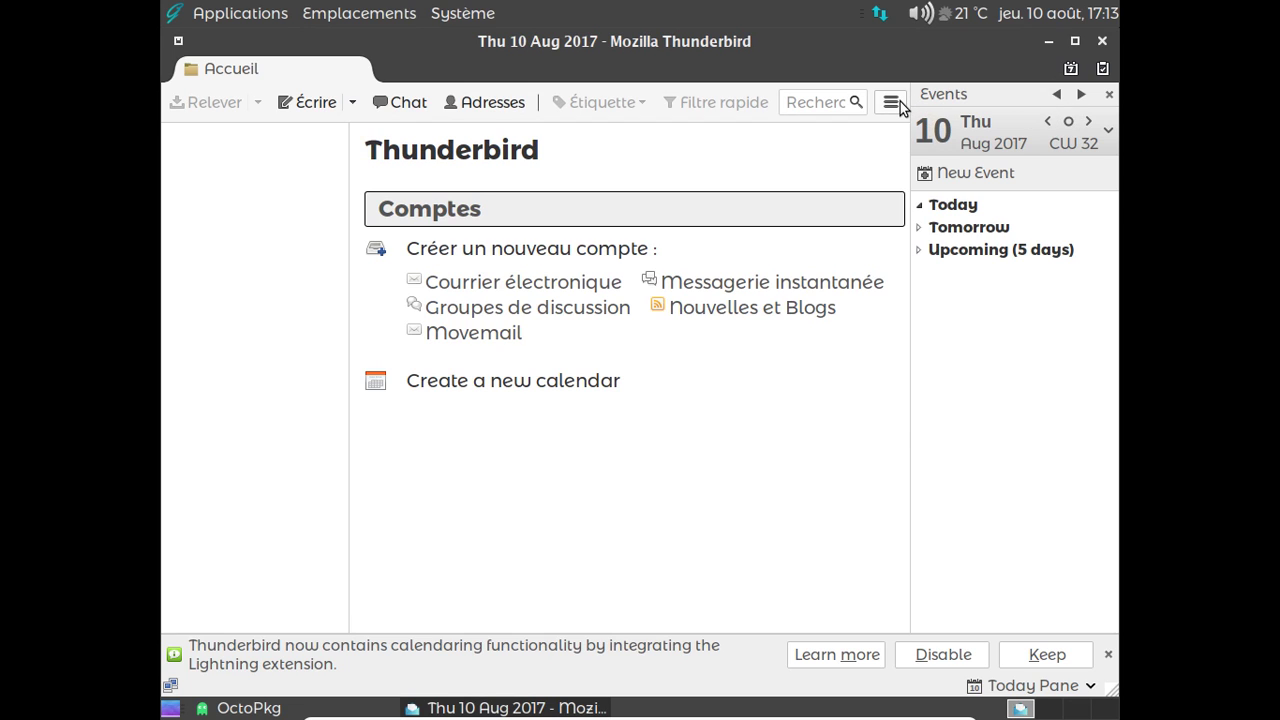
Step: Open the add-ons manager, disable Lightning from its notice, and restart Thunderbird, postponing the account configuration
{"action": "left_click", "coordinate": [892, 102]}
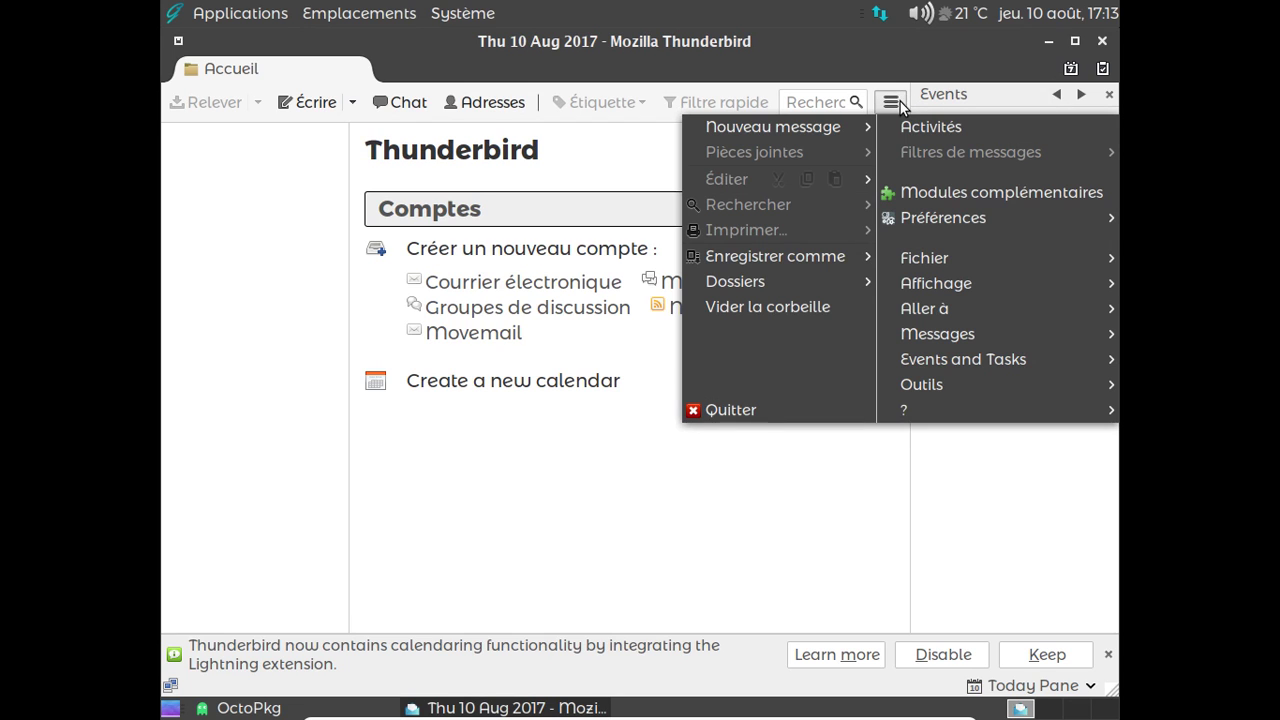
{"action": "left_click", "coordinate": [953, 192]}
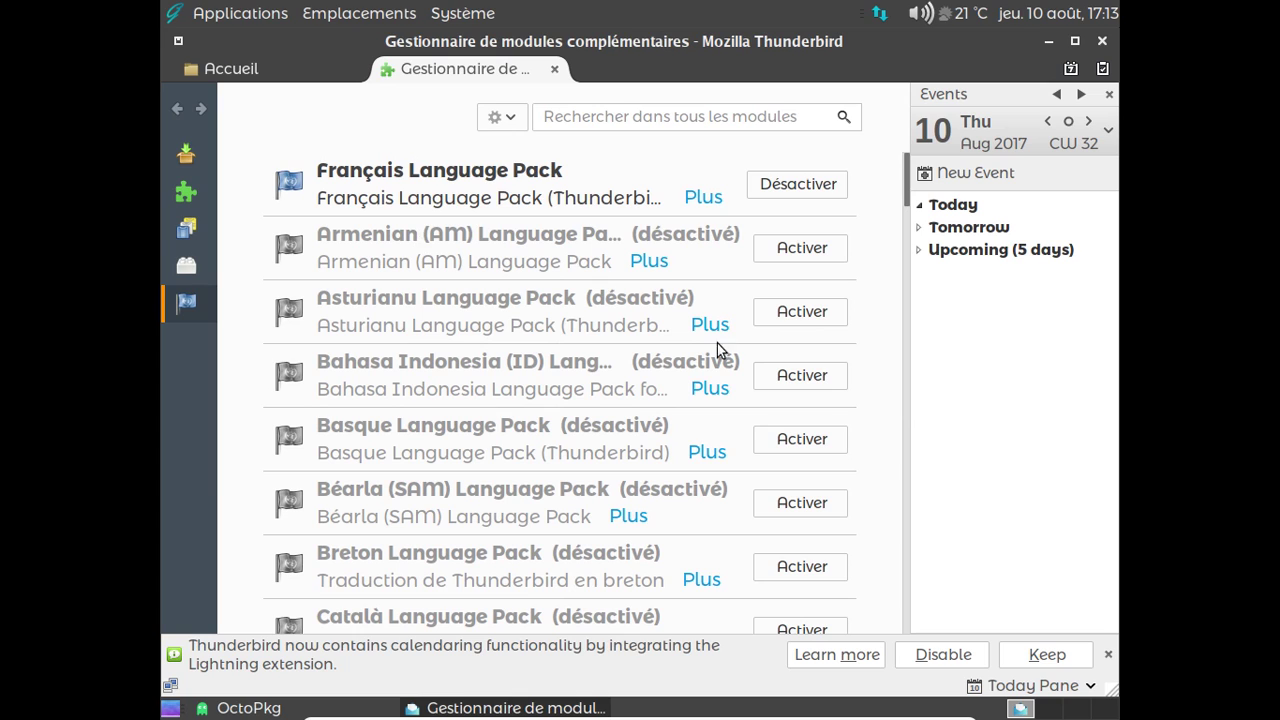
{"action": "left_click", "coordinate": [916, 658]}
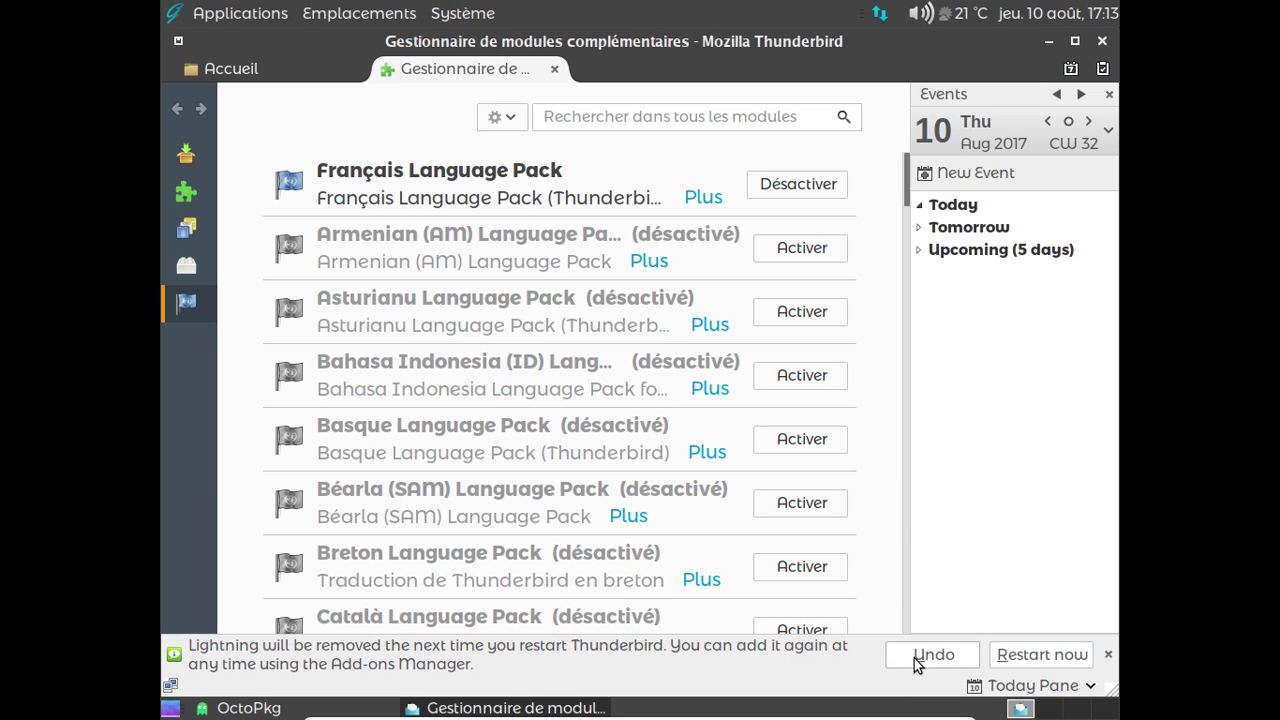
{"action": "left_click", "coordinate": [1060, 661]}
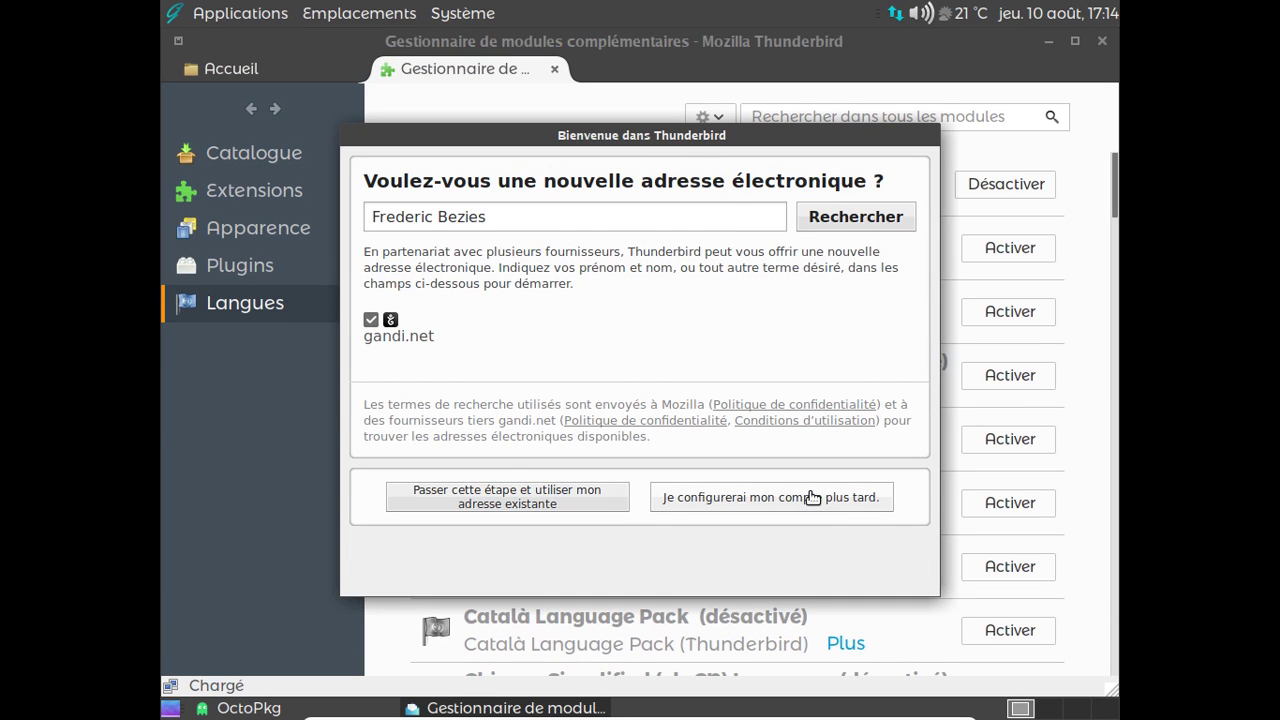
{"action": "left_click", "coordinate": [812, 505]}
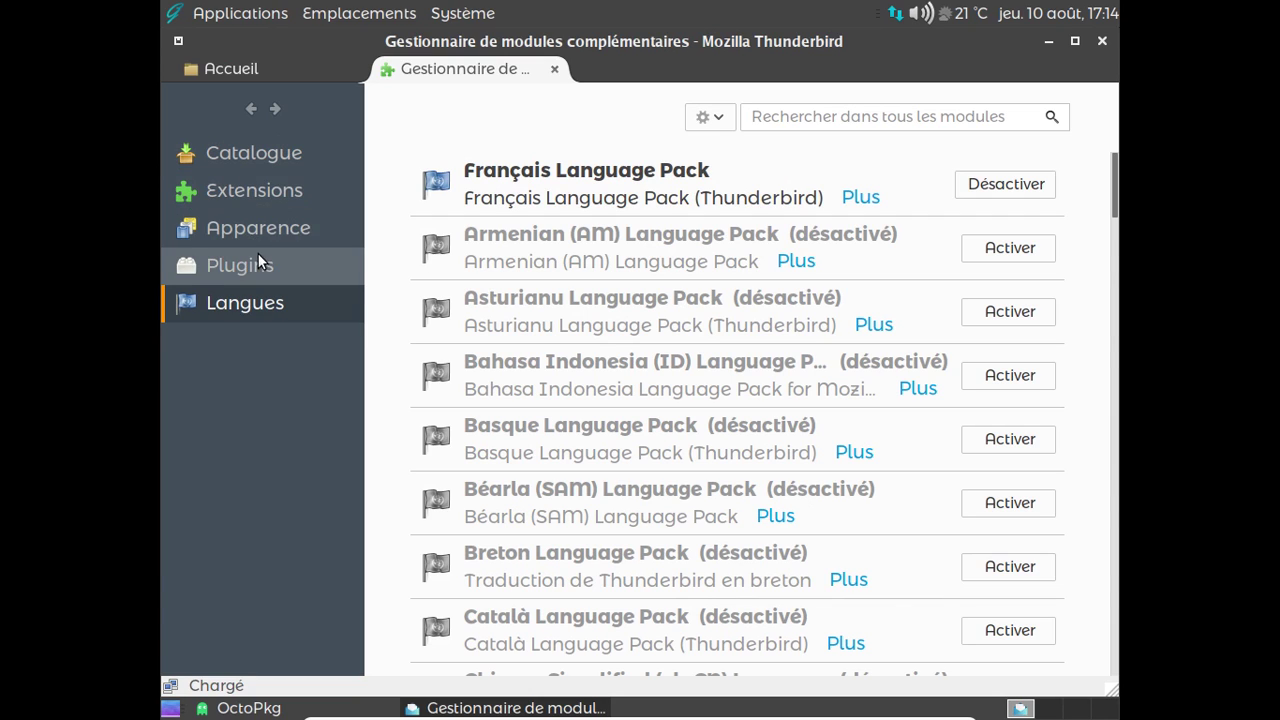
Step: Re-enable the Lightning extension with a Thunderbird restart, postpone the account configuration, and close the add-ons manager
{"action": "left_click", "coordinate": [253, 198]}
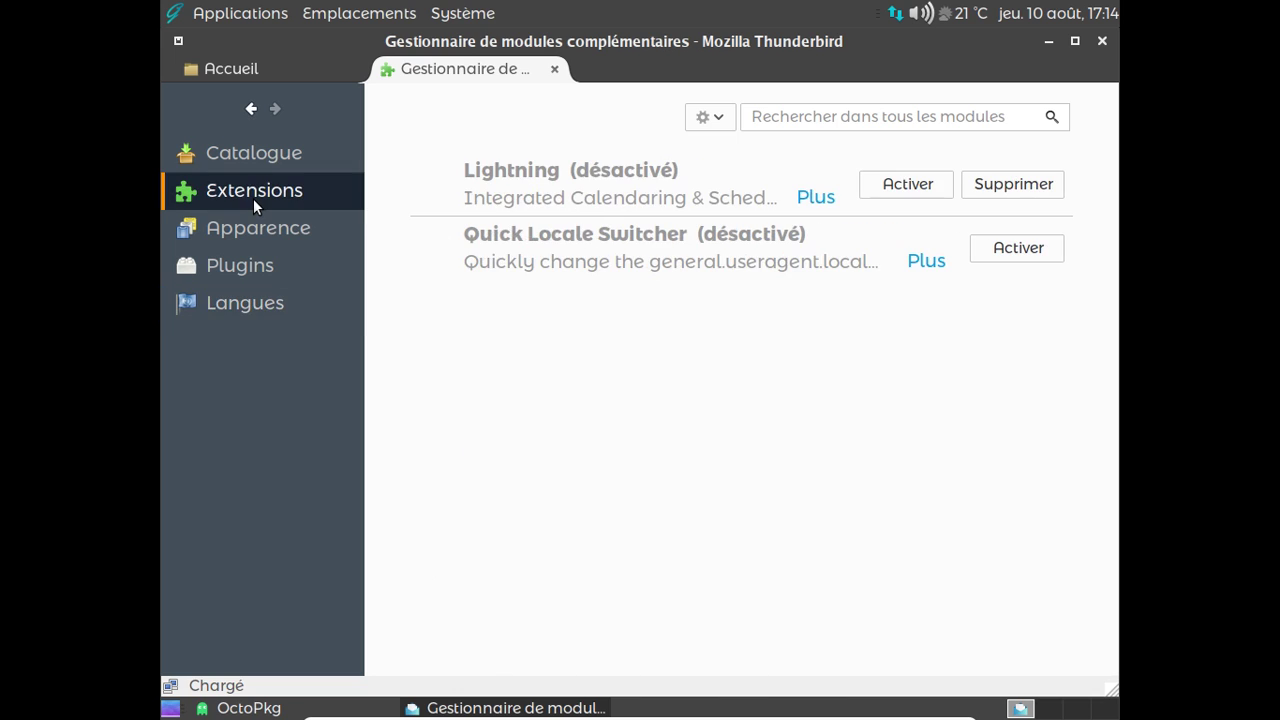
{"action": "left_click", "coordinate": [884, 192]}
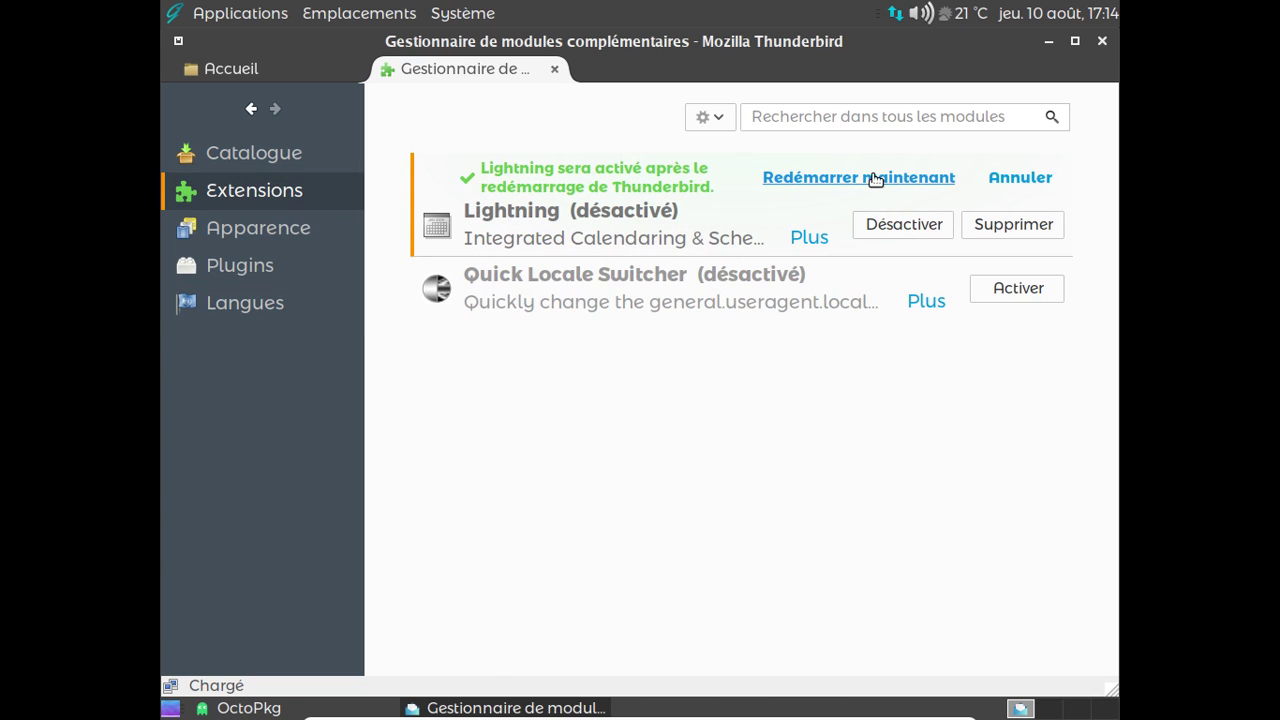
{"action": "left_click", "coordinate": [872, 177]}
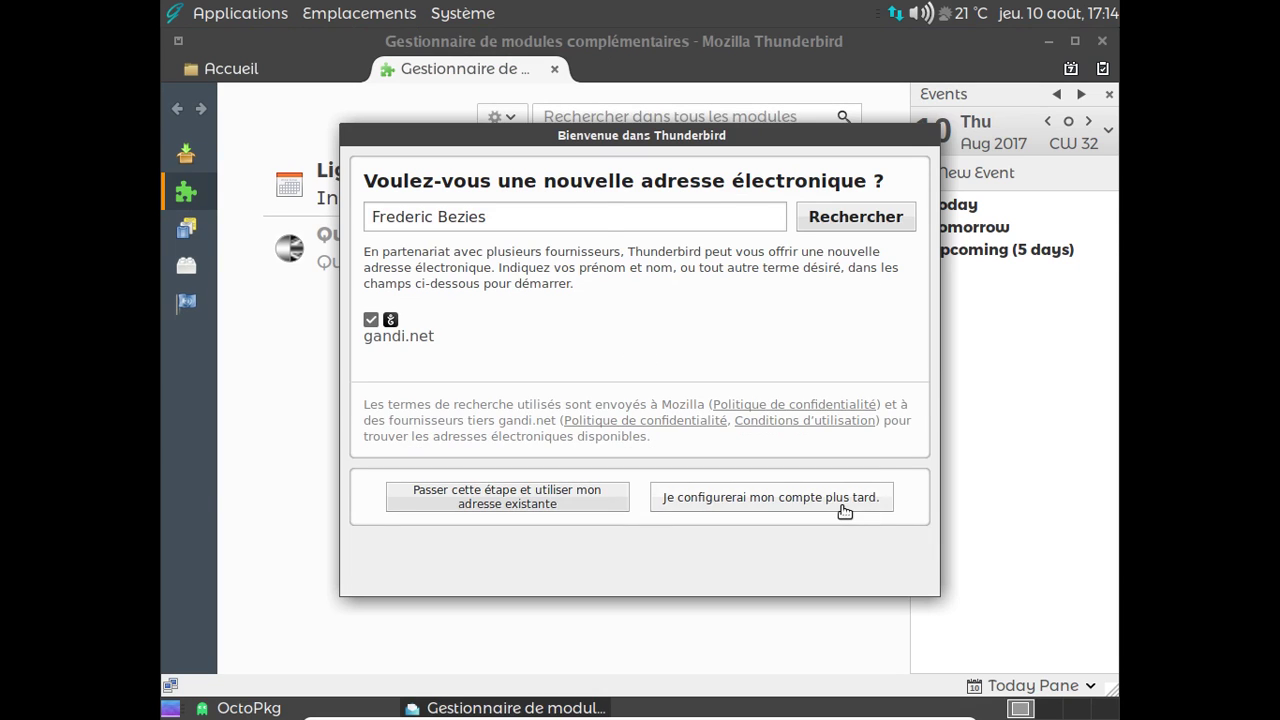
{"action": "left_click", "coordinate": [846, 506]}
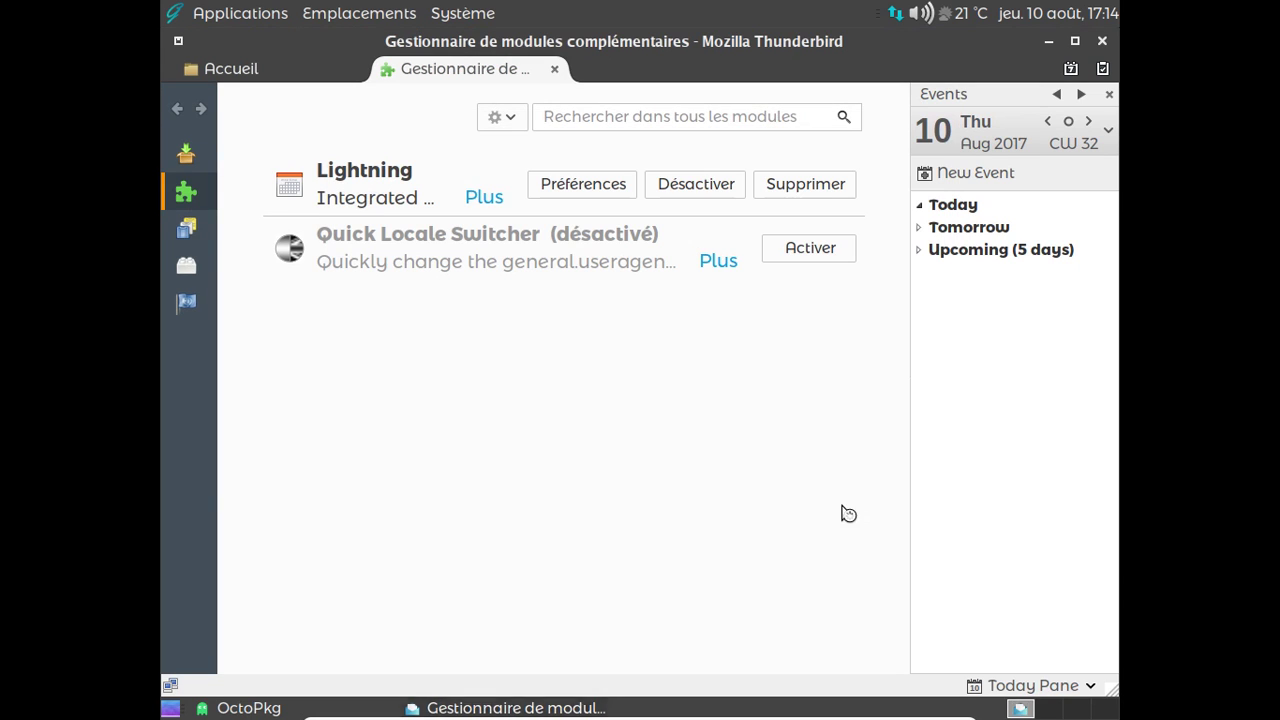
{"action": "left_click", "coordinate": [553, 70]}
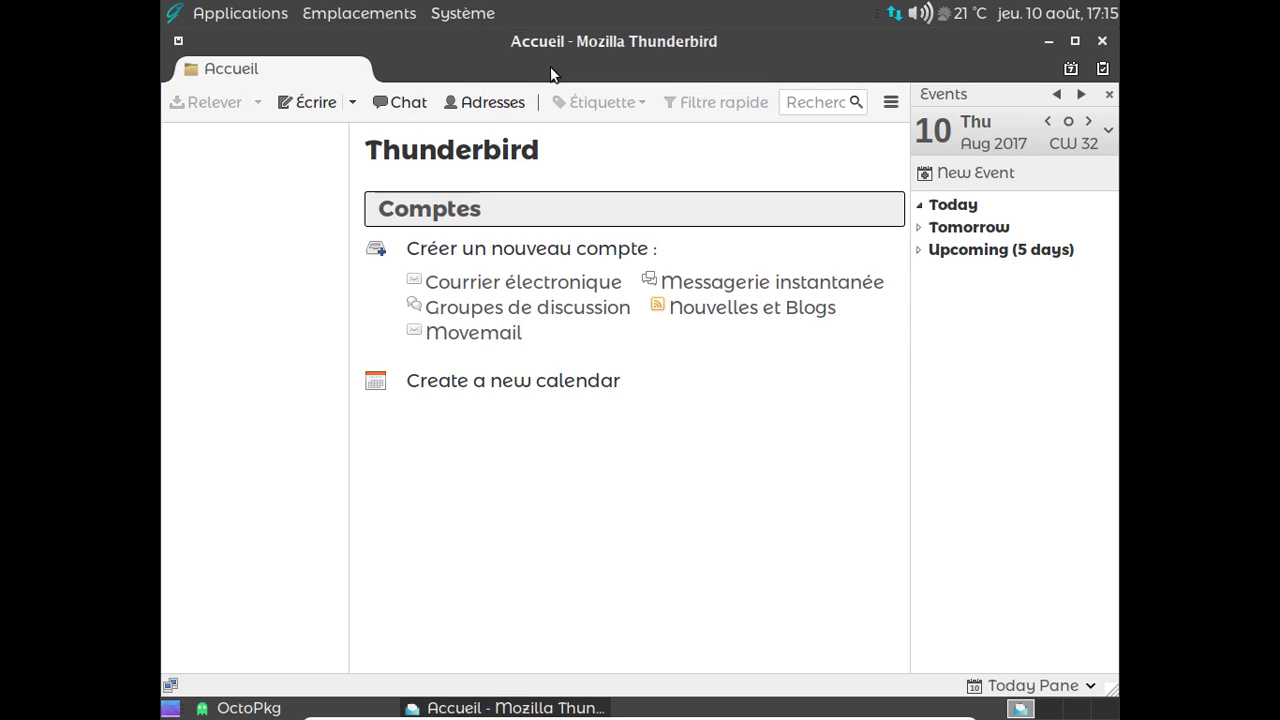
Step: View the version details in the About Thunderbird window, close it, and quit Thunderbird
{"action": "left_click", "coordinate": [888, 104]}
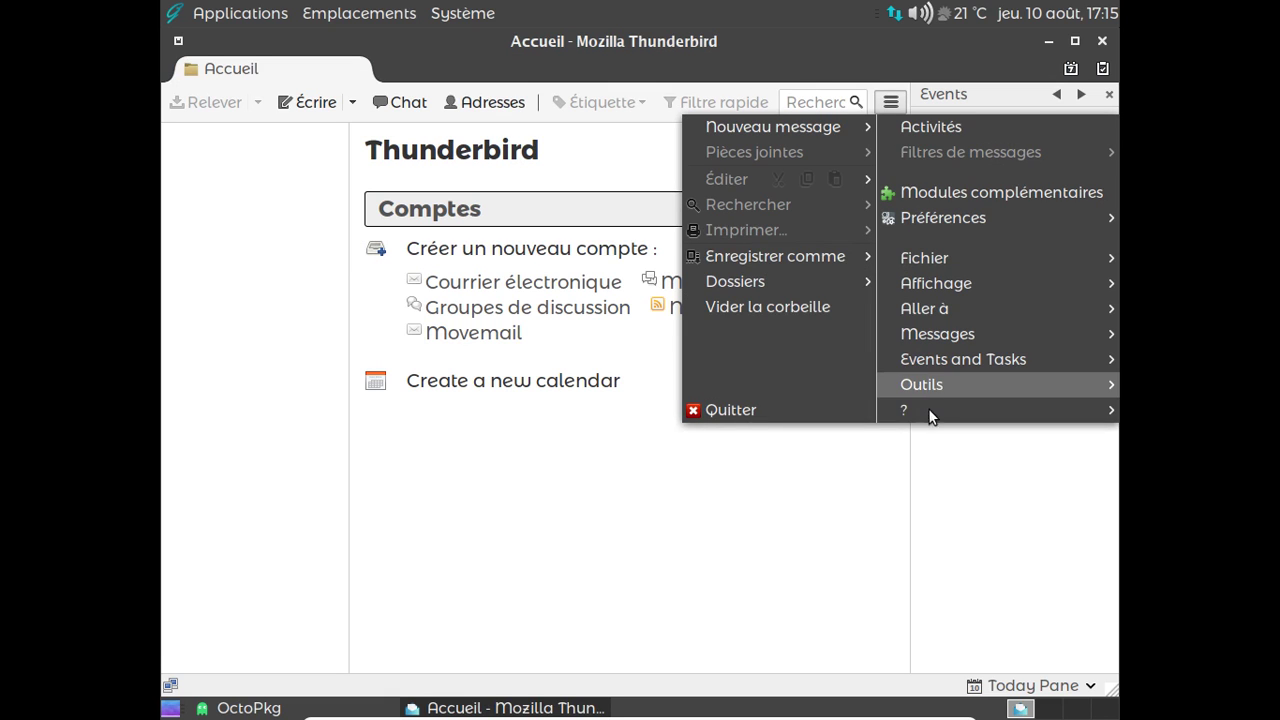
{"action": "mouse_move", "coordinate": [927, 414]}
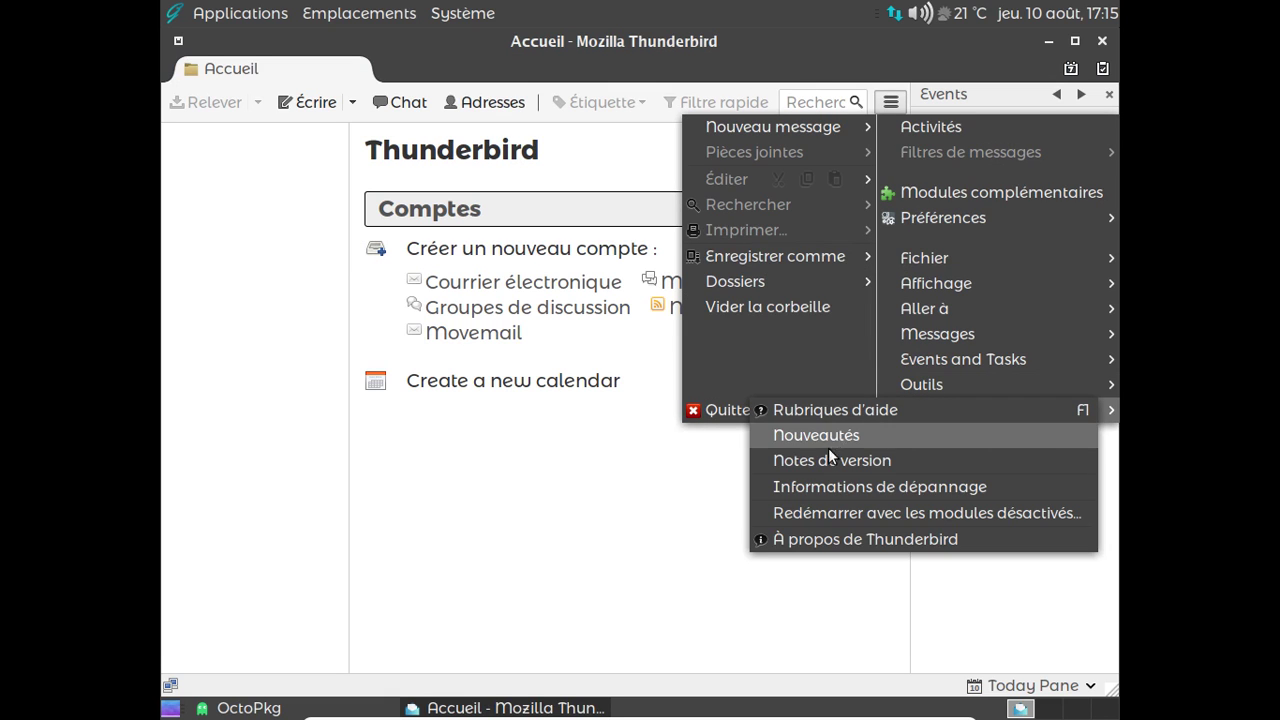
{"action": "left_click", "coordinate": [848, 531]}
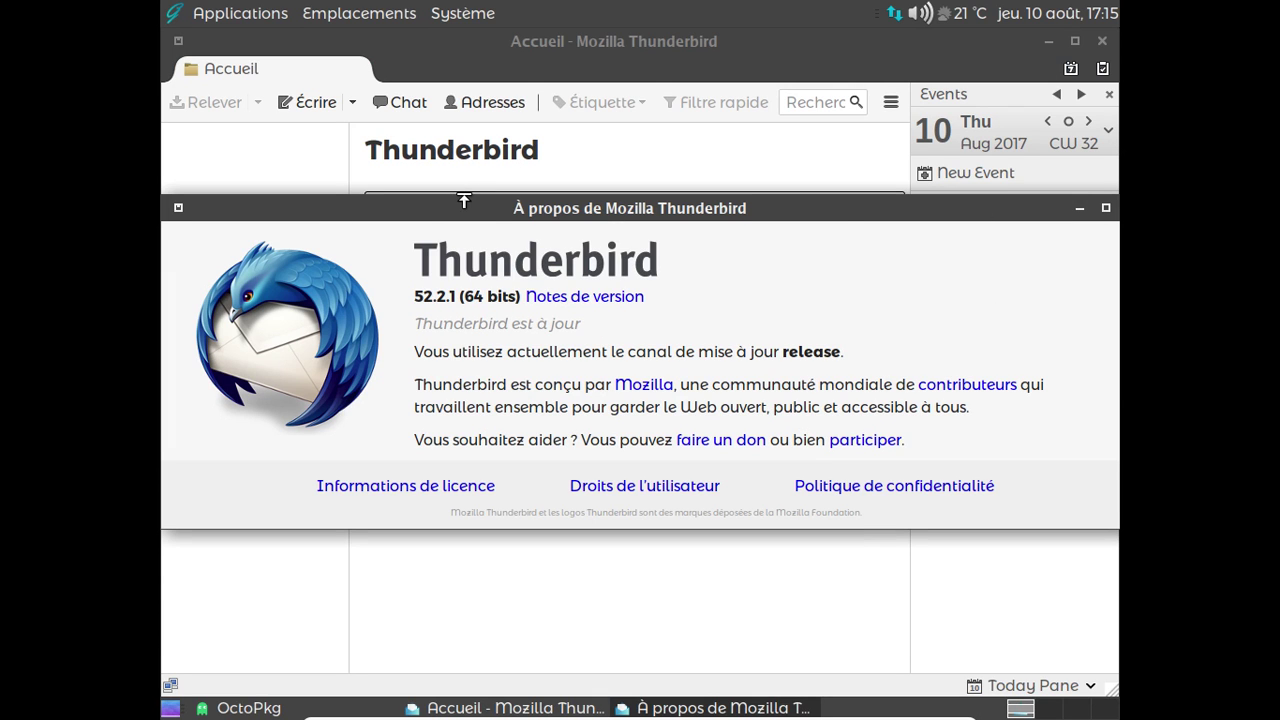
{"action": "key", "text": "Escape"}
{"action": "key", "text": "ctrl+q"}
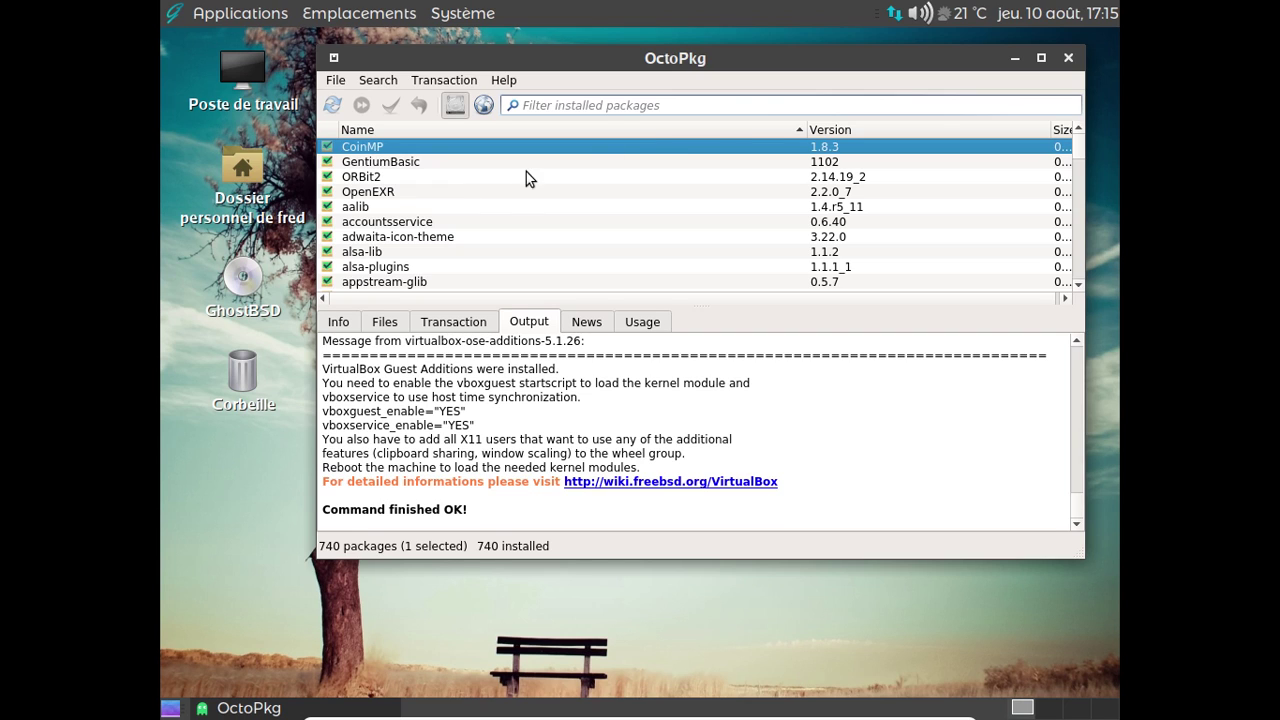
Step: Launch the GIMP image editor from the Graphisme applications and switch it to single-window mode
{"action": "left_click", "coordinate": [188, 12]}
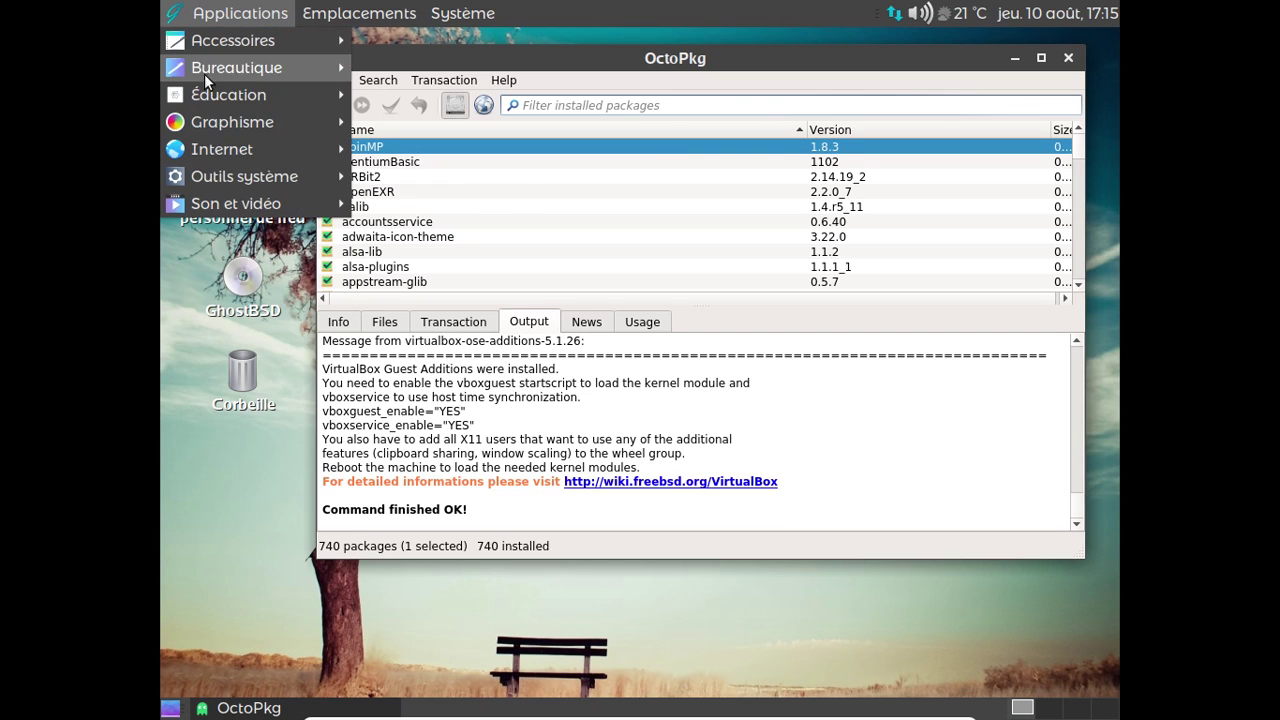
{"action": "mouse_move", "coordinate": [217, 121]}
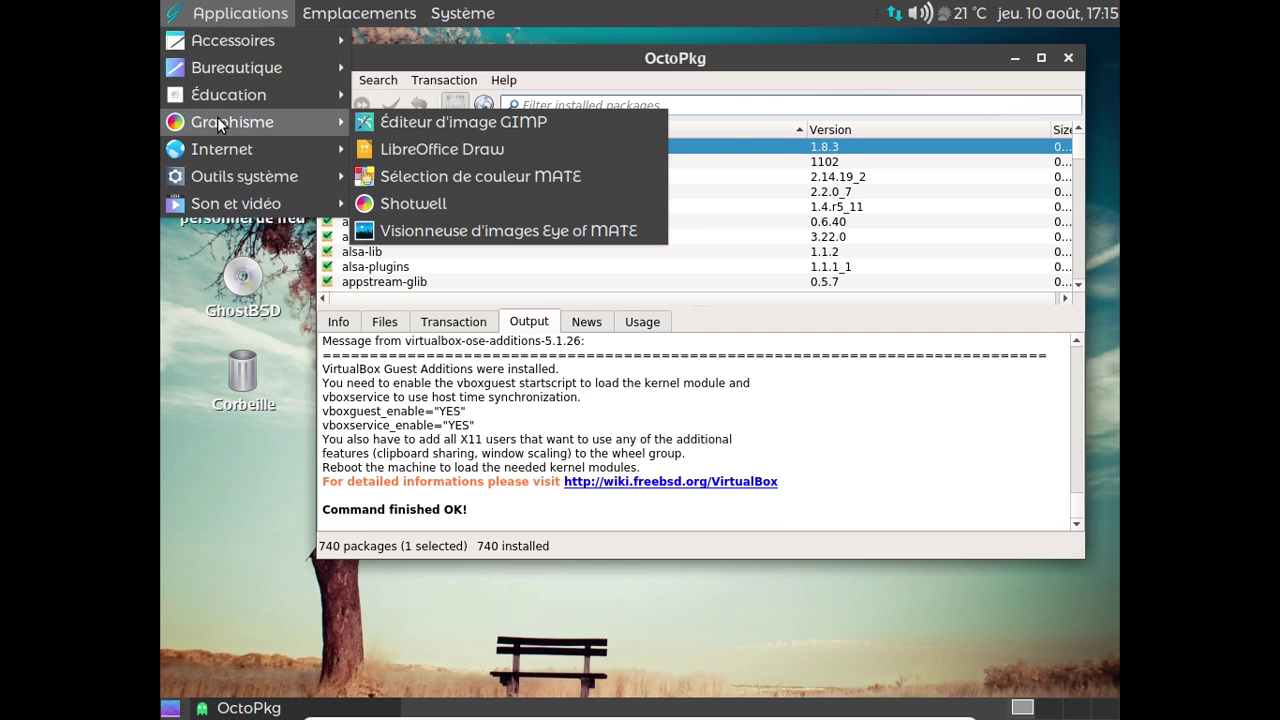
{"action": "left_click", "coordinate": [482, 122]}
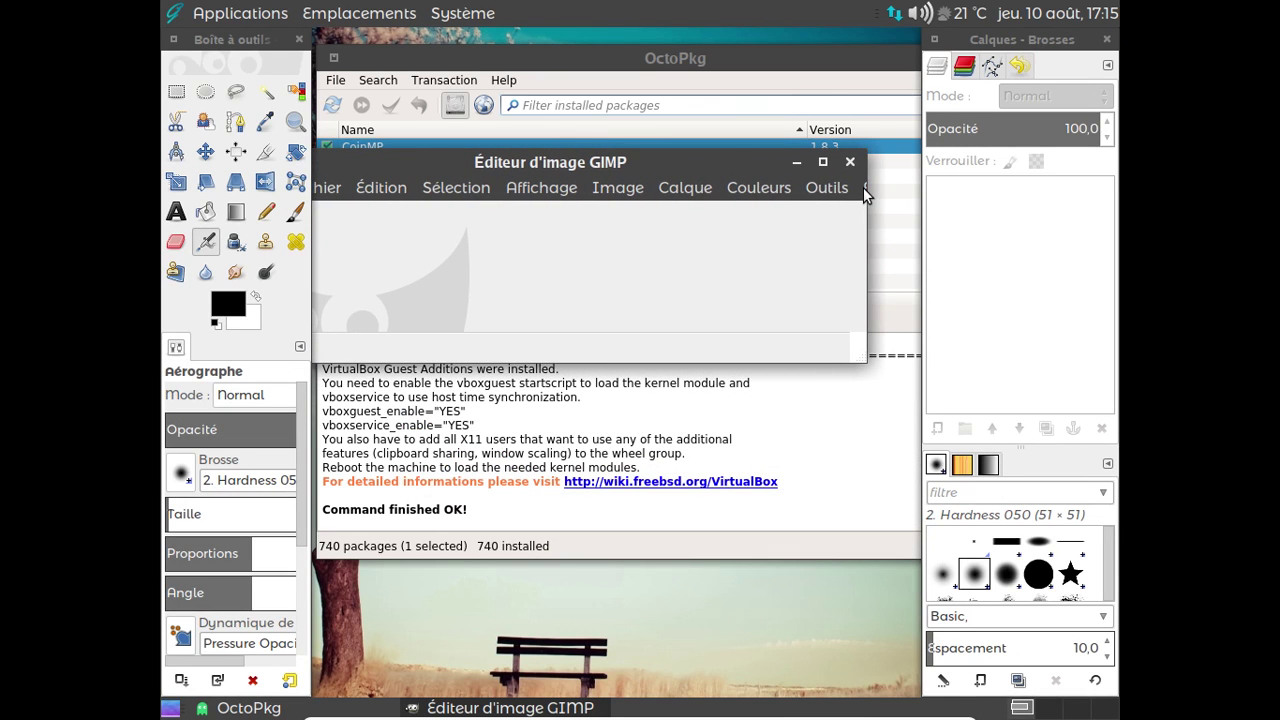
{"action": "left_click", "coordinate": [863, 187]}
{"action": "key", "text": "Escape"}
{"action": "left_click_drag", "start_coordinate": [861, 353], "coordinate": [918, 377]}
{"action": "left_click_drag", "start_coordinate": [757, 151], "coordinate": [536, 147]}
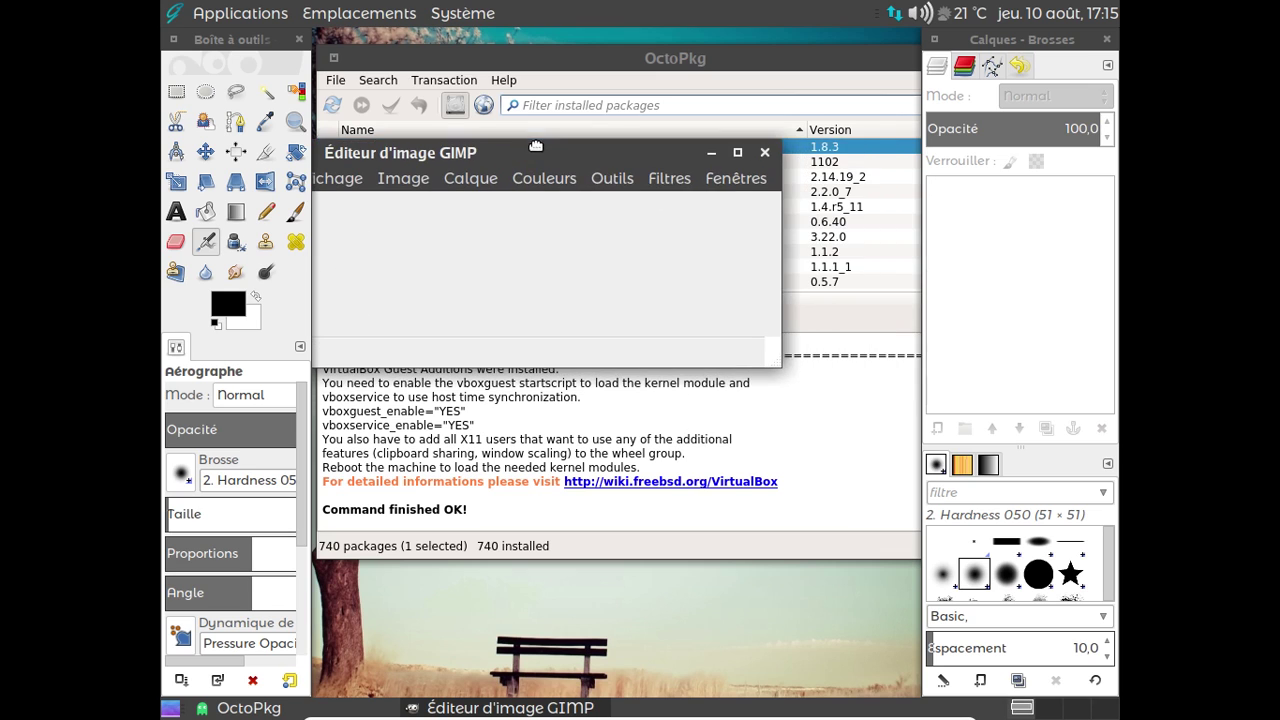
{"action": "left_click", "coordinate": [724, 182]}
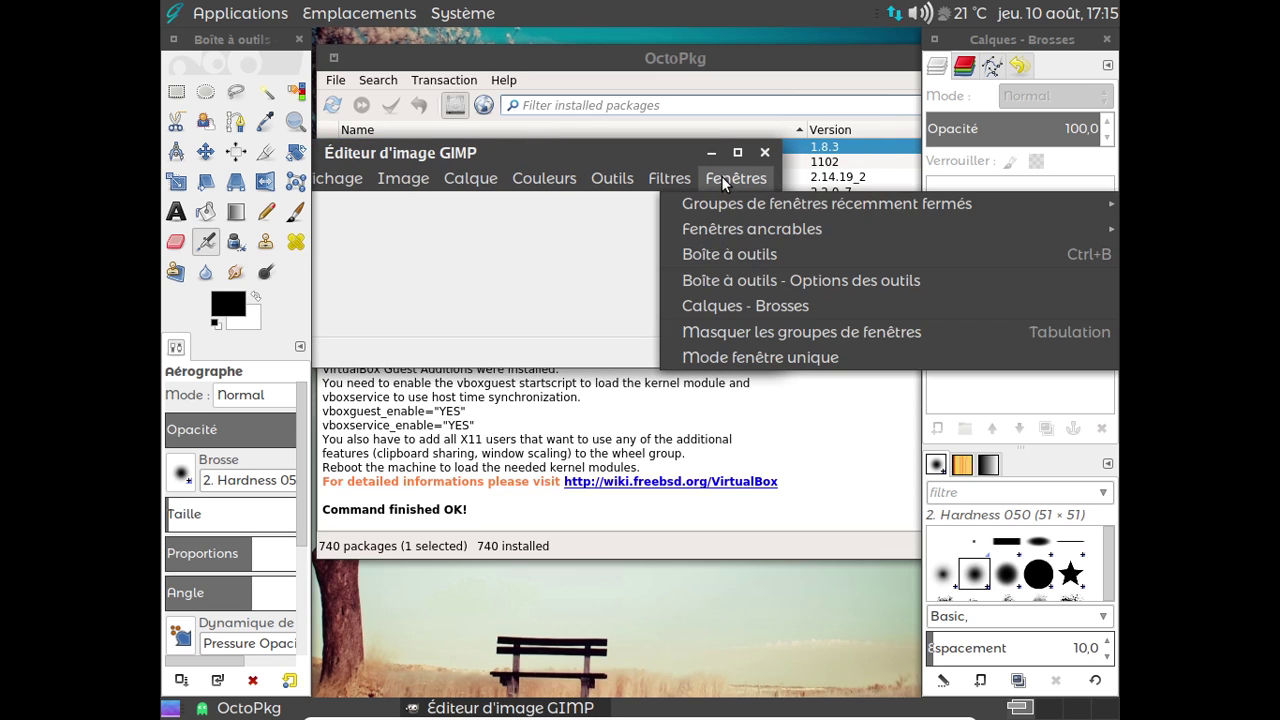
{"action": "left_click", "coordinate": [788, 355]}
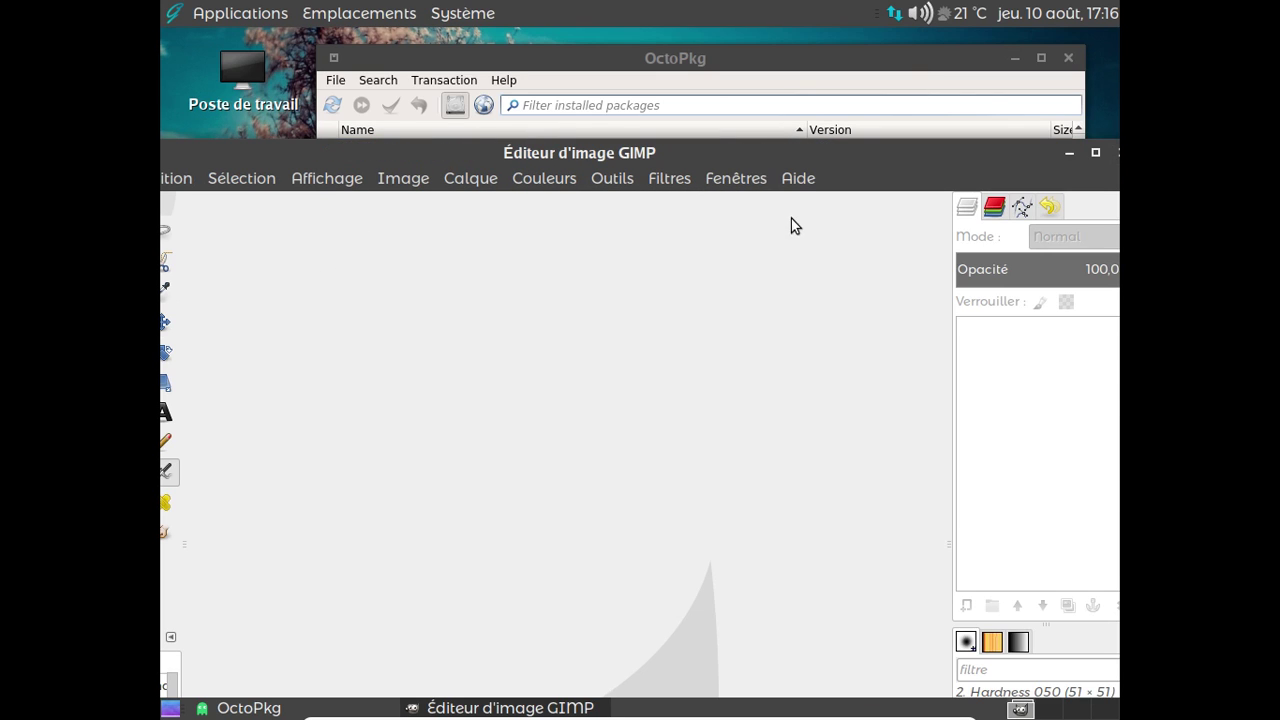
Step: Move the GIMP window up, view its About dialog, and quit GIMP
{"action": "left_click_drag", "start_coordinate": [757, 157], "coordinate": [871, 30]}
{"action": "left_click", "coordinate": [866, 73]}
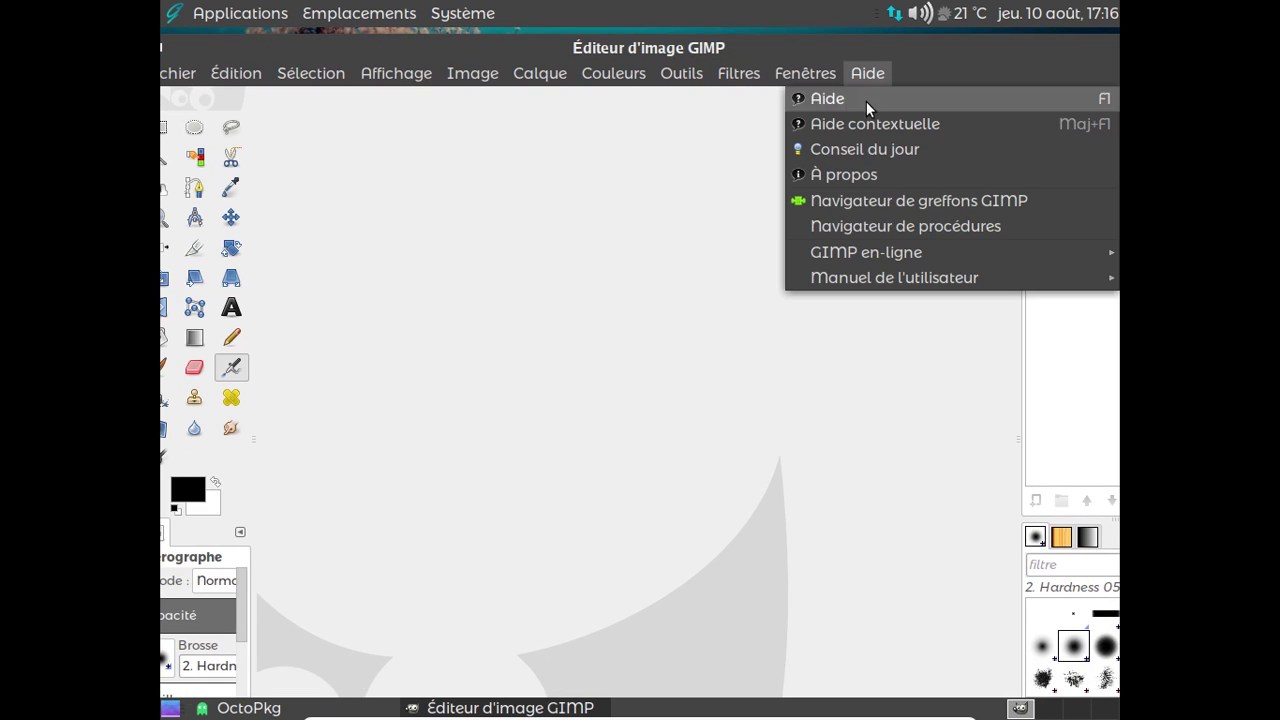
{"action": "left_click", "coordinate": [873, 178]}
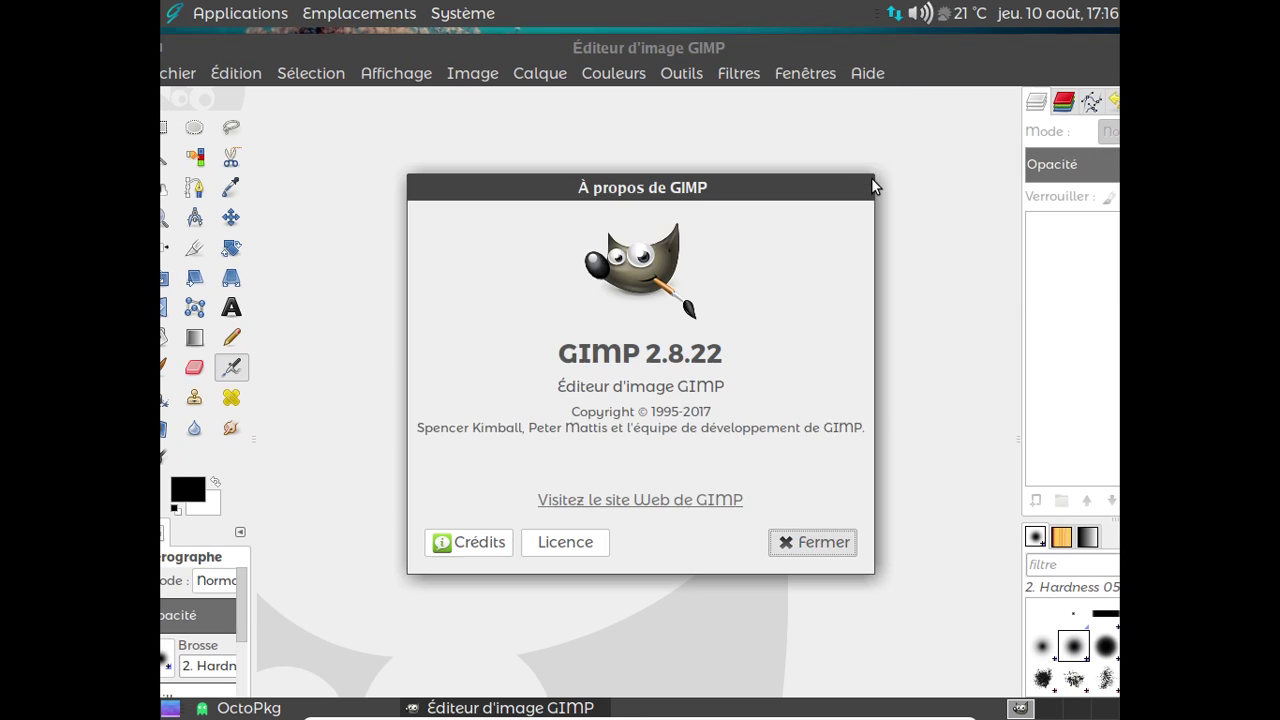
{"action": "left_click", "coordinate": [793, 540]}
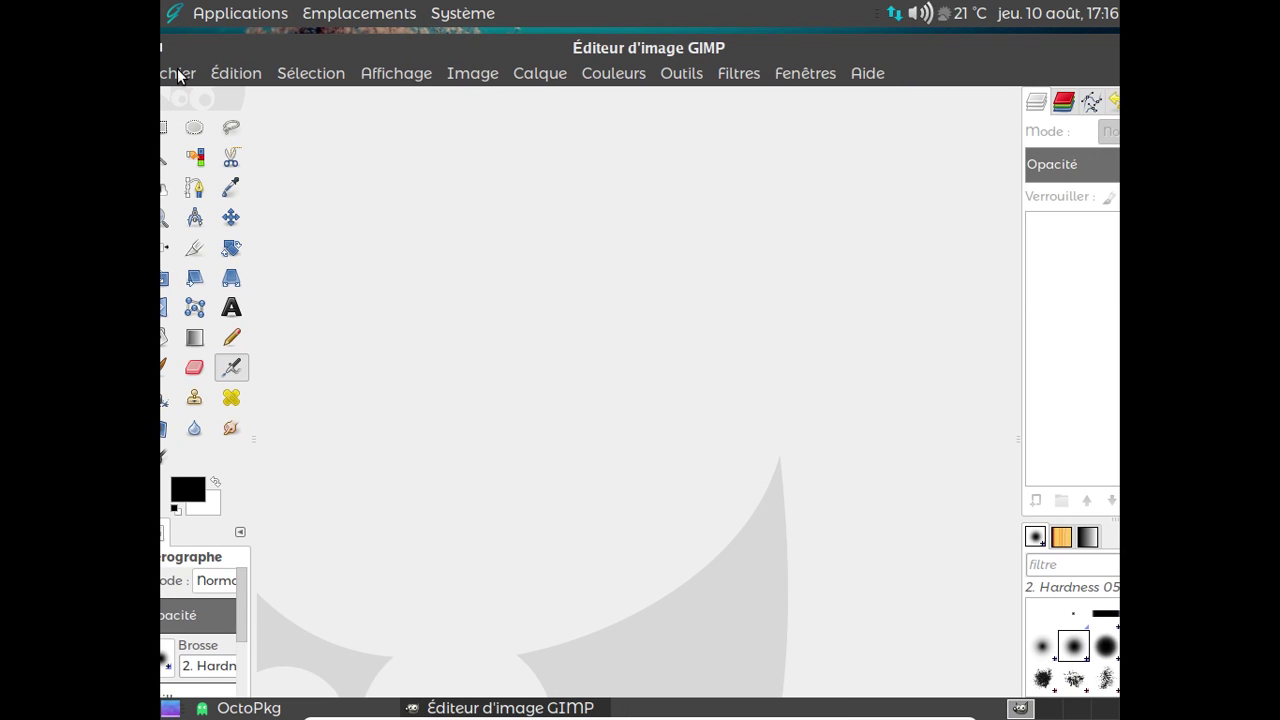
{"action": "left_click", "coordinate": [172, 73]}
{"action": "left_click", "coordinate": [210, 600]}
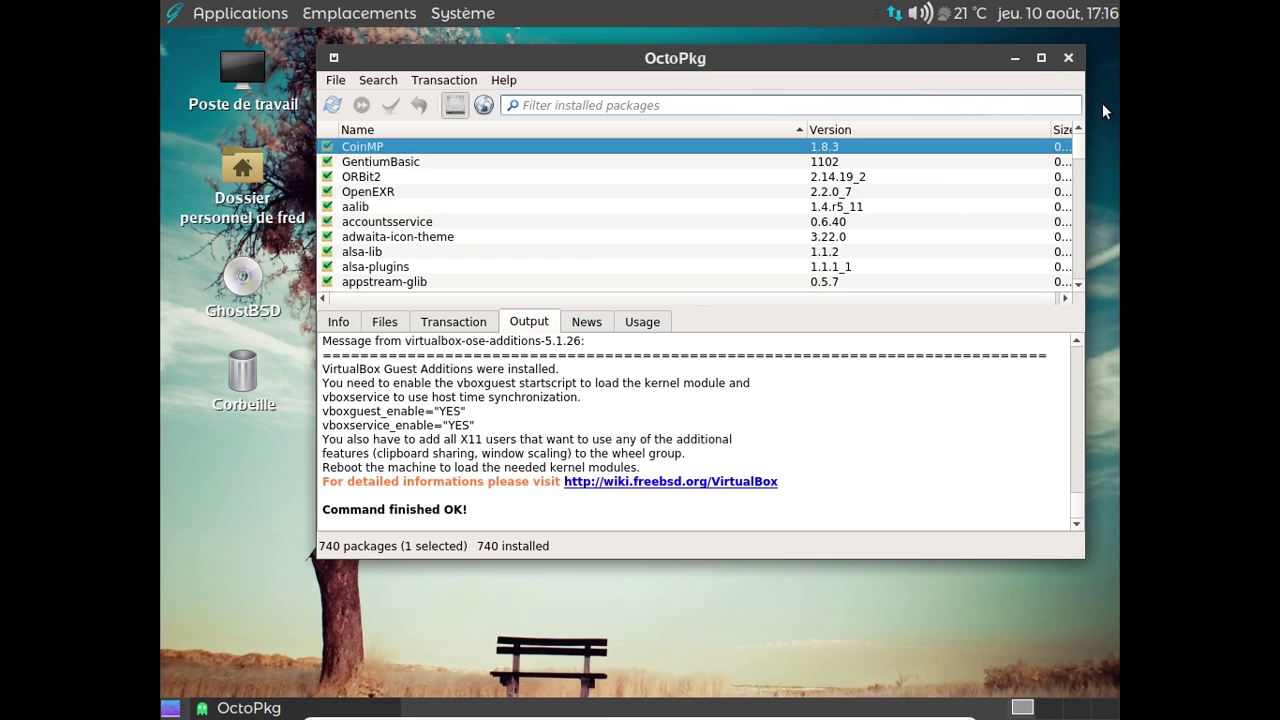
Step: Close OctoPkg, restart the computer, and boot the preselected GRUB entry
{"action": "left_click", "coordinate": [1068, 58]}
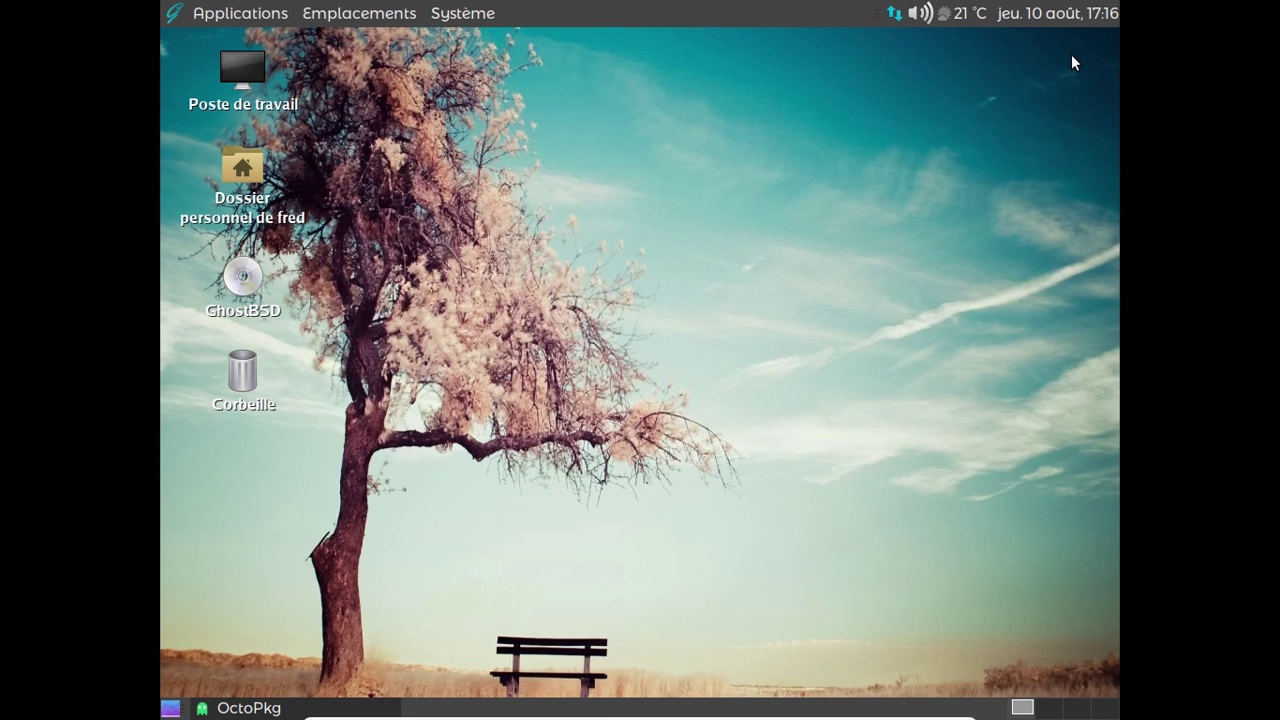
{"action": "left_click", "coordinate": [460, 13]}
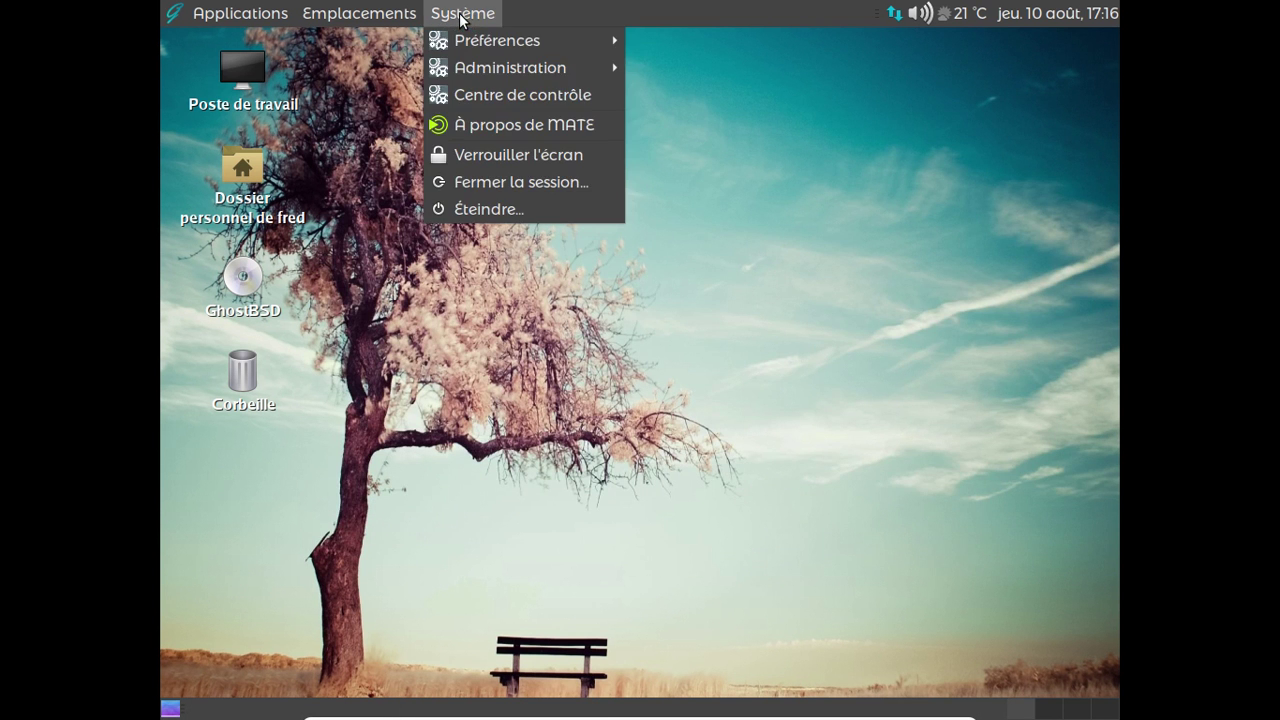
{"action": "left_click", "coordinate": [489, 209]}
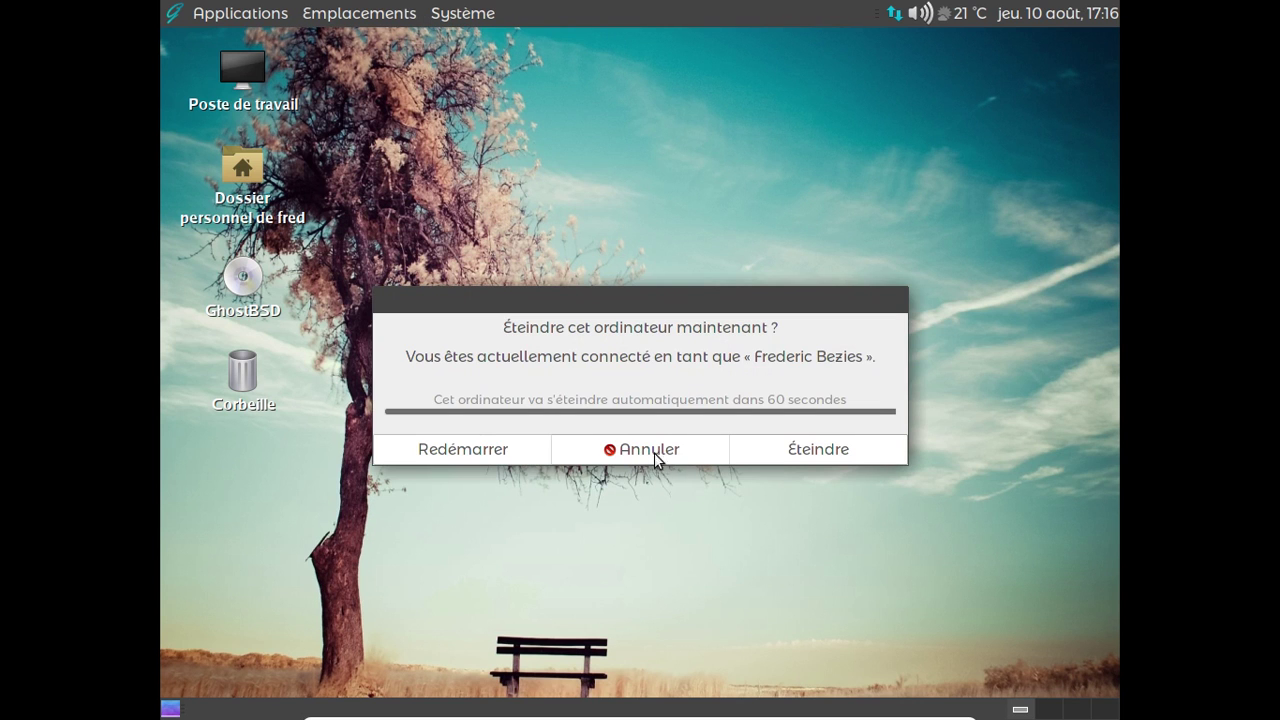
{"action": "left_click", "coordinate": [490, 456]}
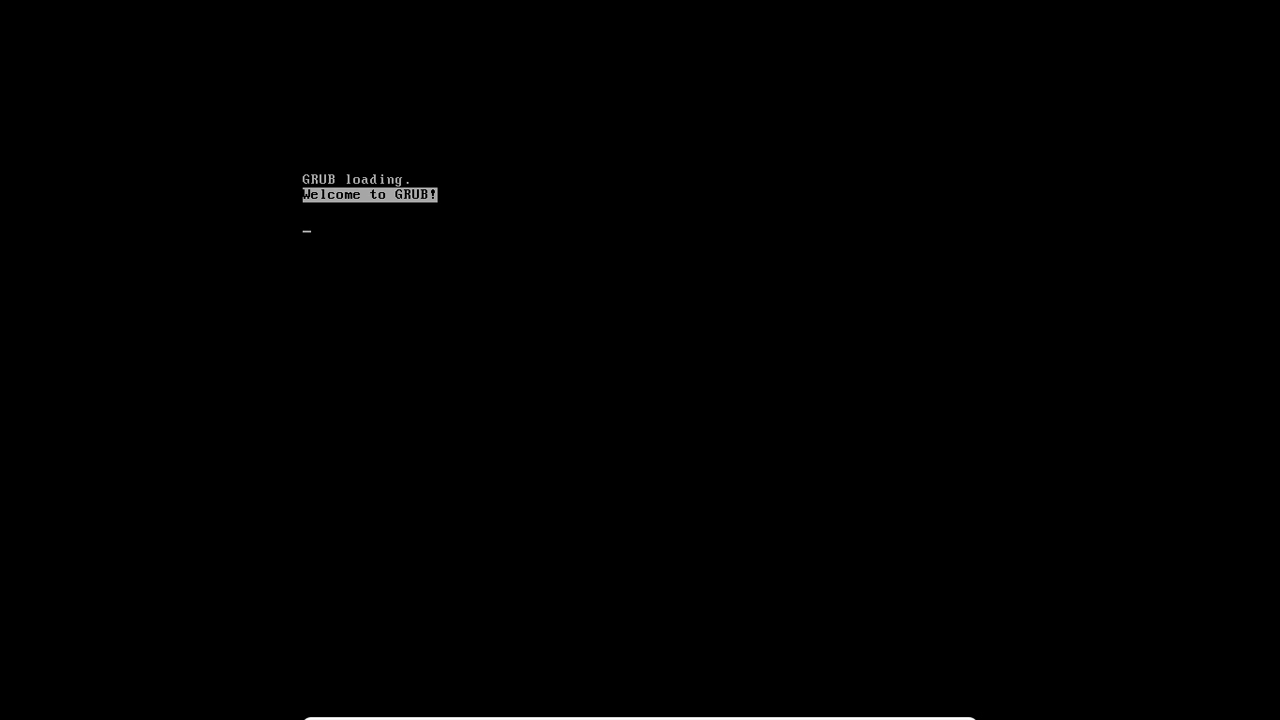
{"action": "key", "text": "Return"}
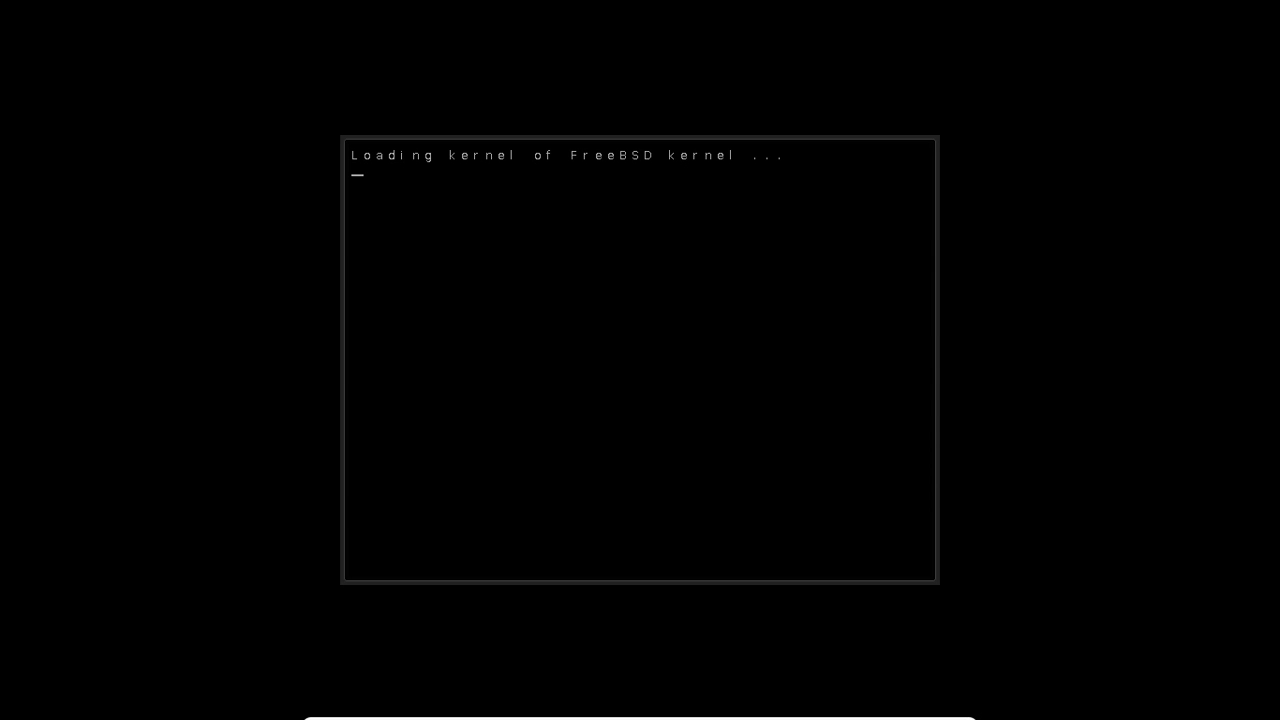
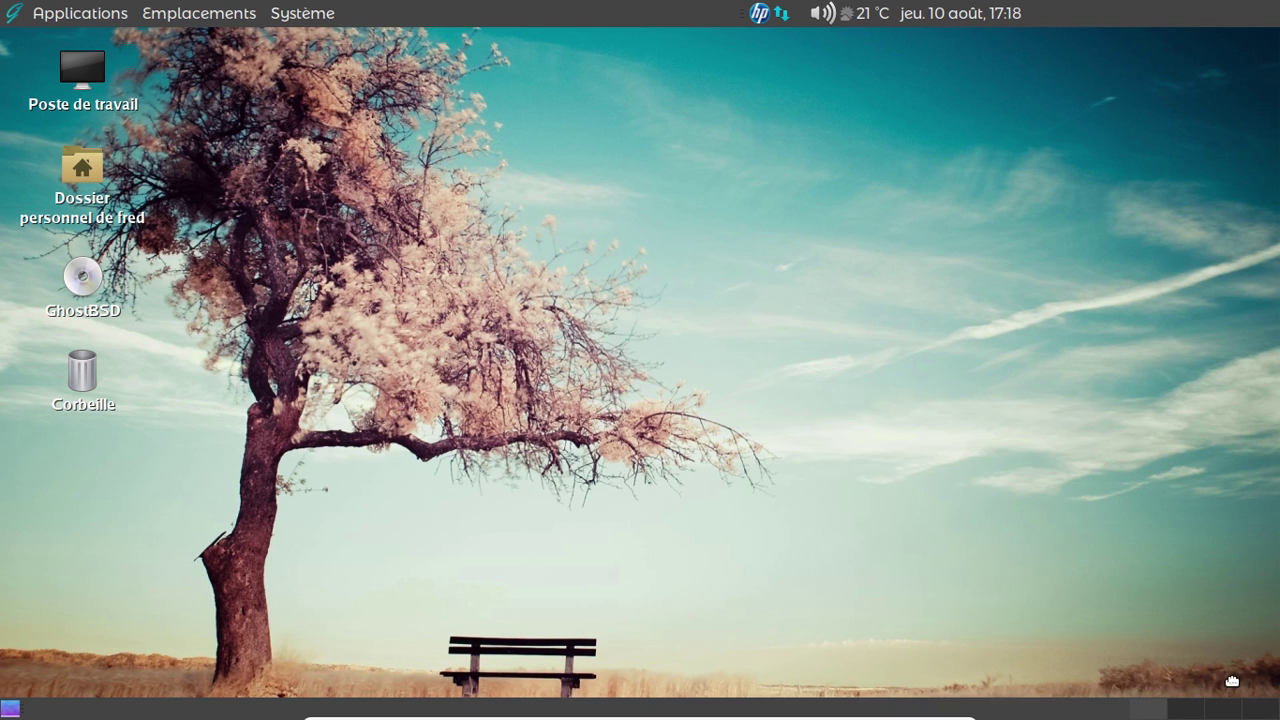
Step: Unlock the notification area from the upper panel and move it to the other side of the clock
{"action": "right_click", "coordinate": [1147, 714]}
{"action": "left_click", "coordinate": [1146, 688]}
{"action": "right_click", "coordinate": [745, 13]}
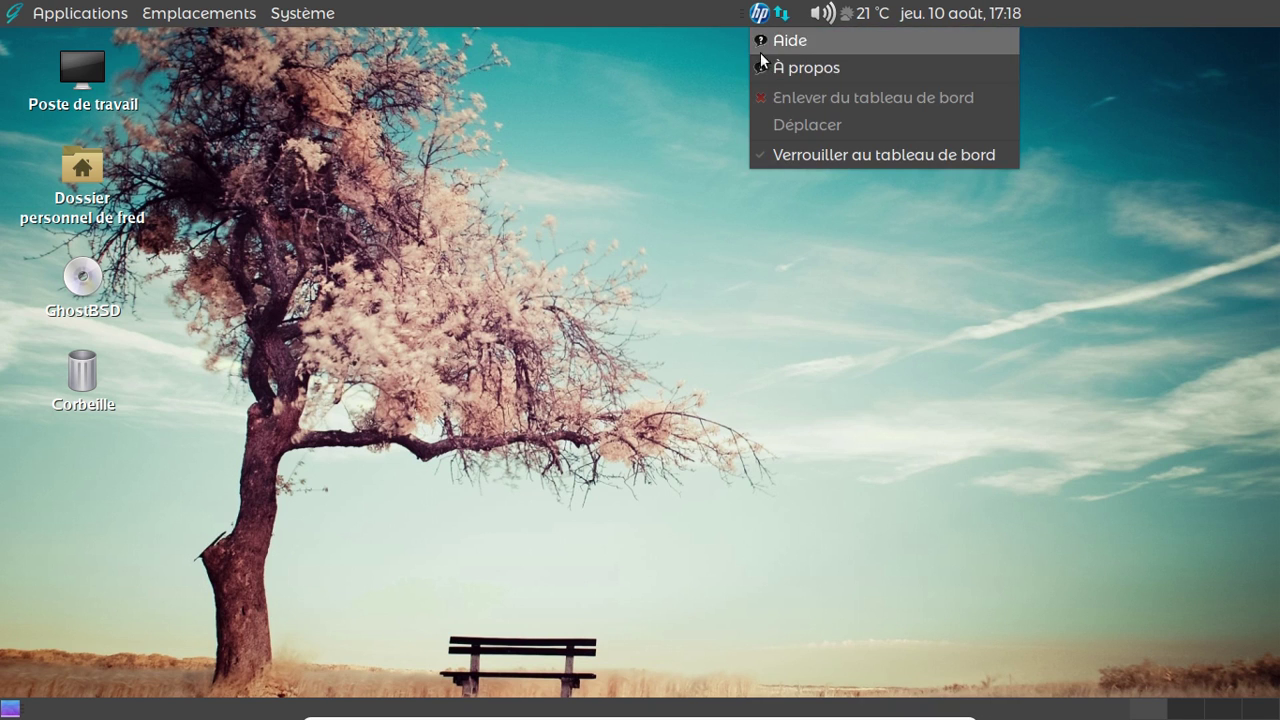
{"action": "left_click", "coordinate": [790, 154]}
{"action": "right_click", "coordinate": [747, 17]}
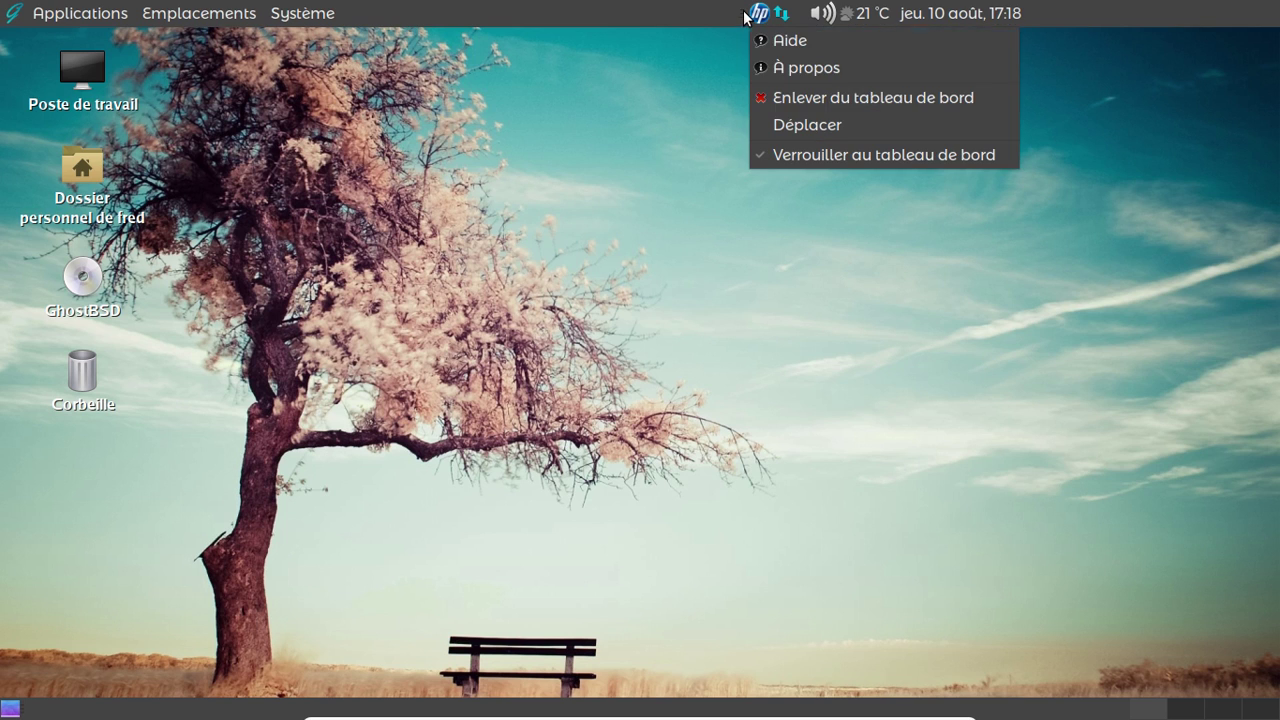
{"action": "left_click", "coordinate": [776, 124]}
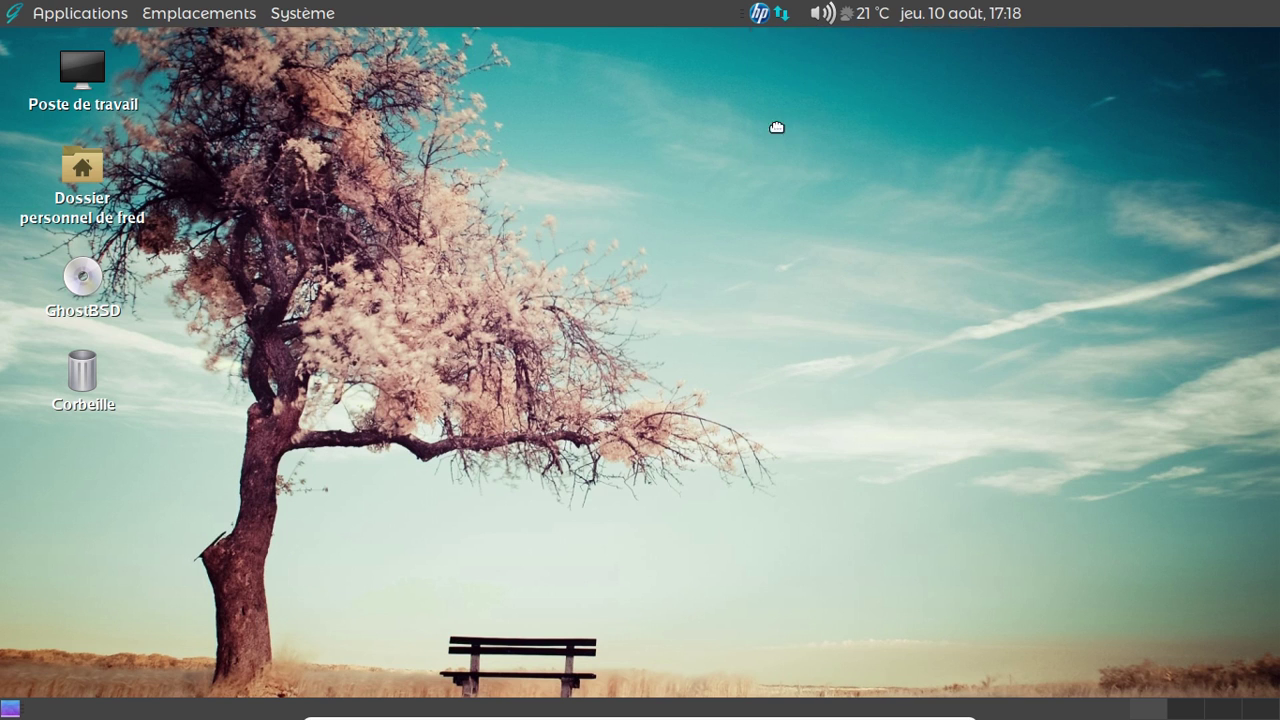
{"action": "left_click", "coordinate": [988, 24]}
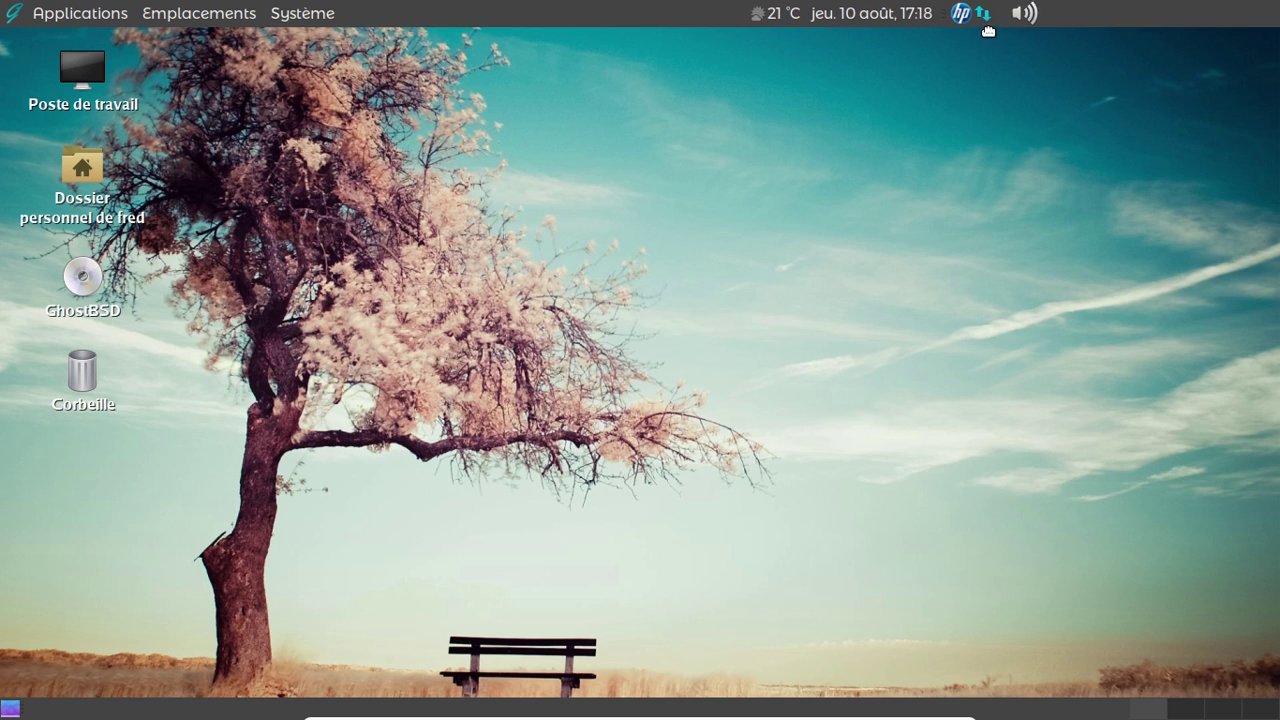
Step: Unlock the clock, move it to the far right end of the upper panel, and lock it there
{"action": "right_click", "coordinate": [822, 14]}
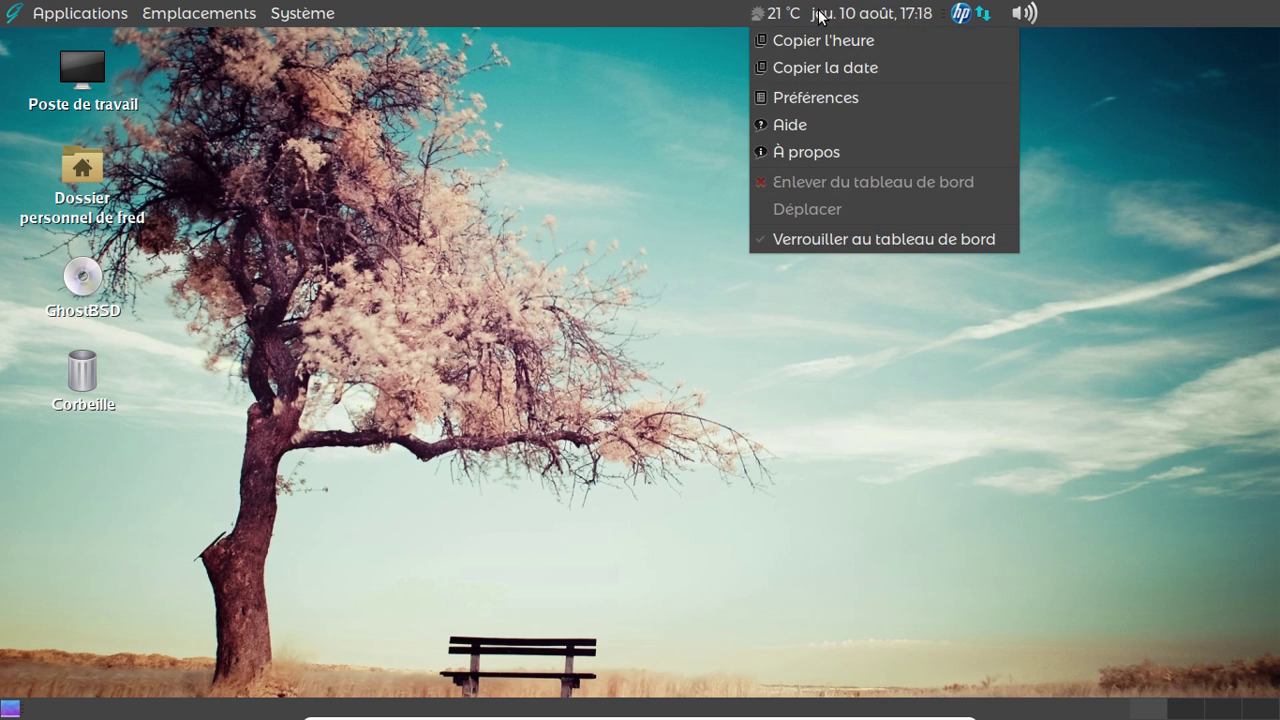
{"action": "left_click", "coordinate": [829, 237]}
{"action": "right_click", "coordinate": [800, 16]}
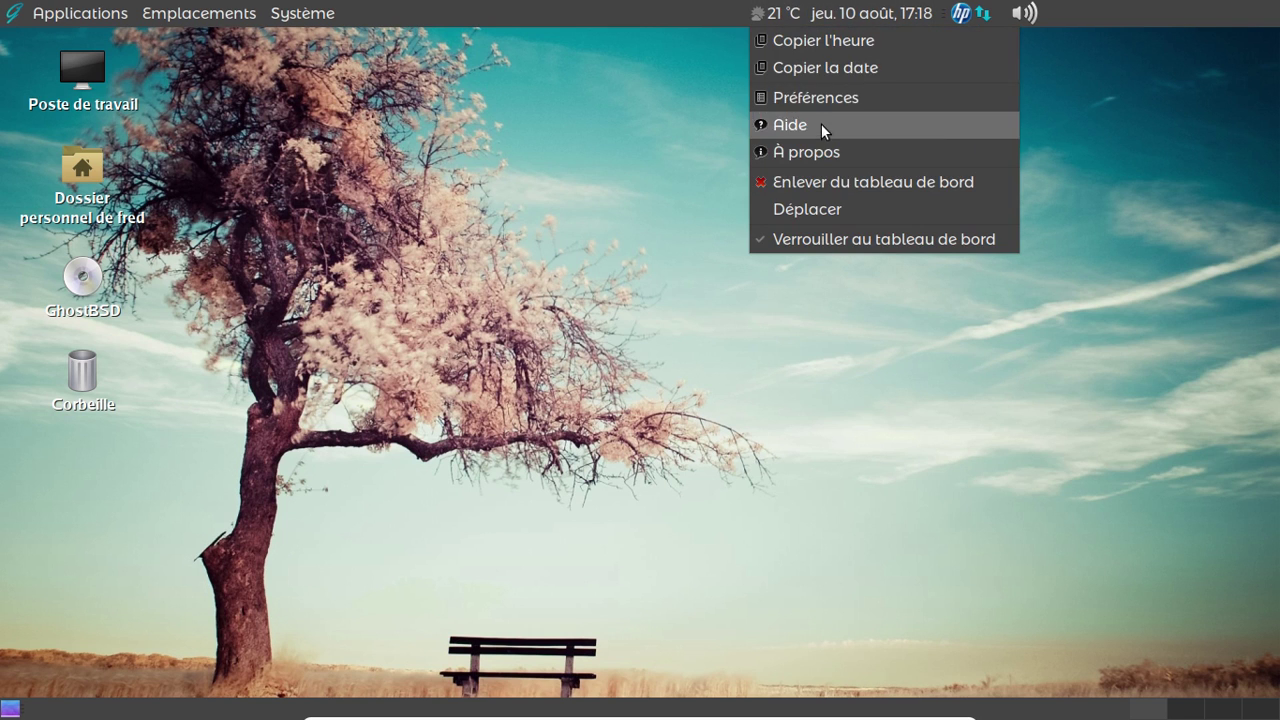
{"action": "left_click", "coordinate": [823, 208]}
{"action": "left_click", "coordinate": [1245, 38]}
{"action": "right_click", "coordinate": [1240, 14]}
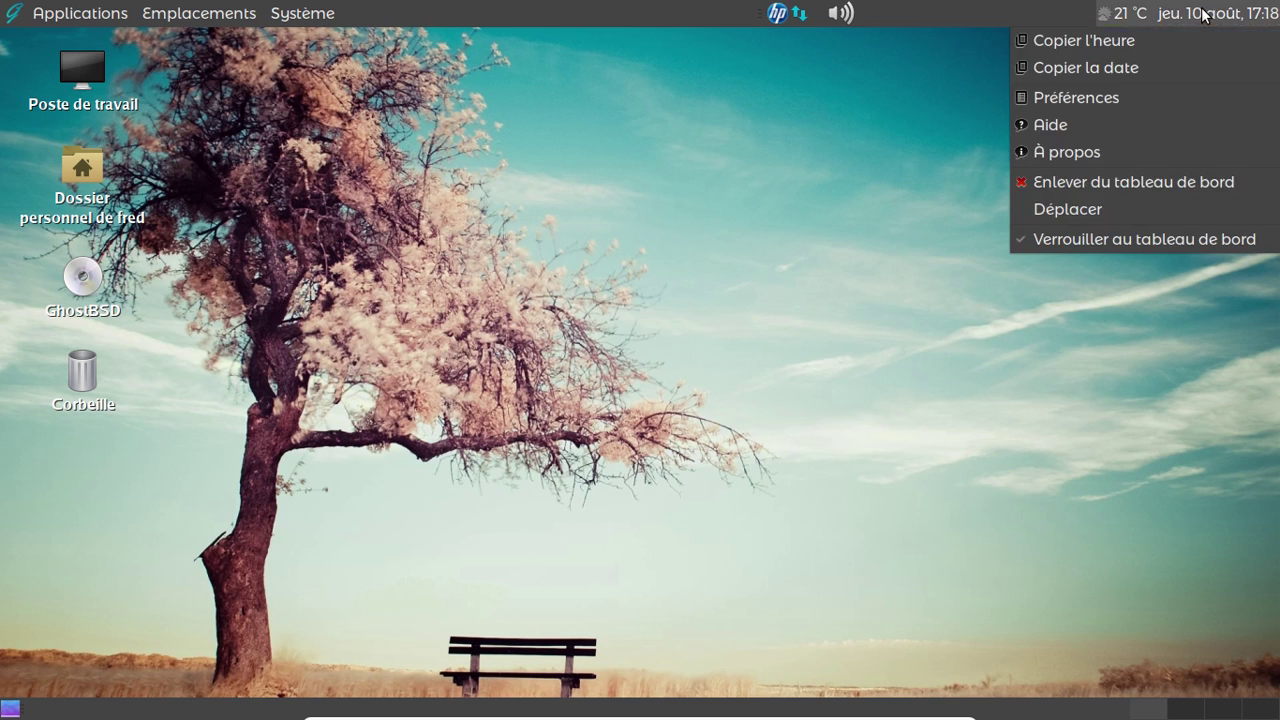
{"action": "left_click", "coordinate": [1128, 240]}
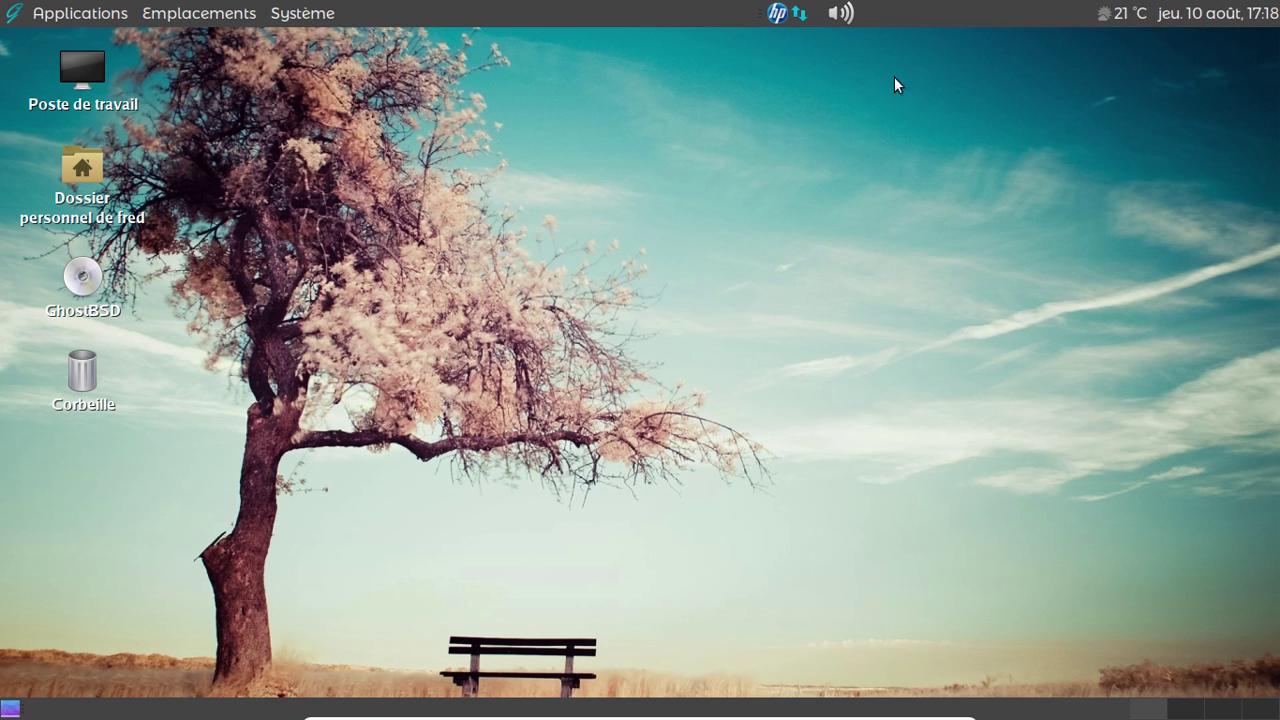
Step: Move the notification area along the upper panel until it sits directly beside the clock, and lock it to the panel
{"action": "right_click", "coordinate": [764, 16]}
{"action": "left_click", "coordinate": [813, 126]}
{"action": "left_click", "coordinate": [1016, 30]}
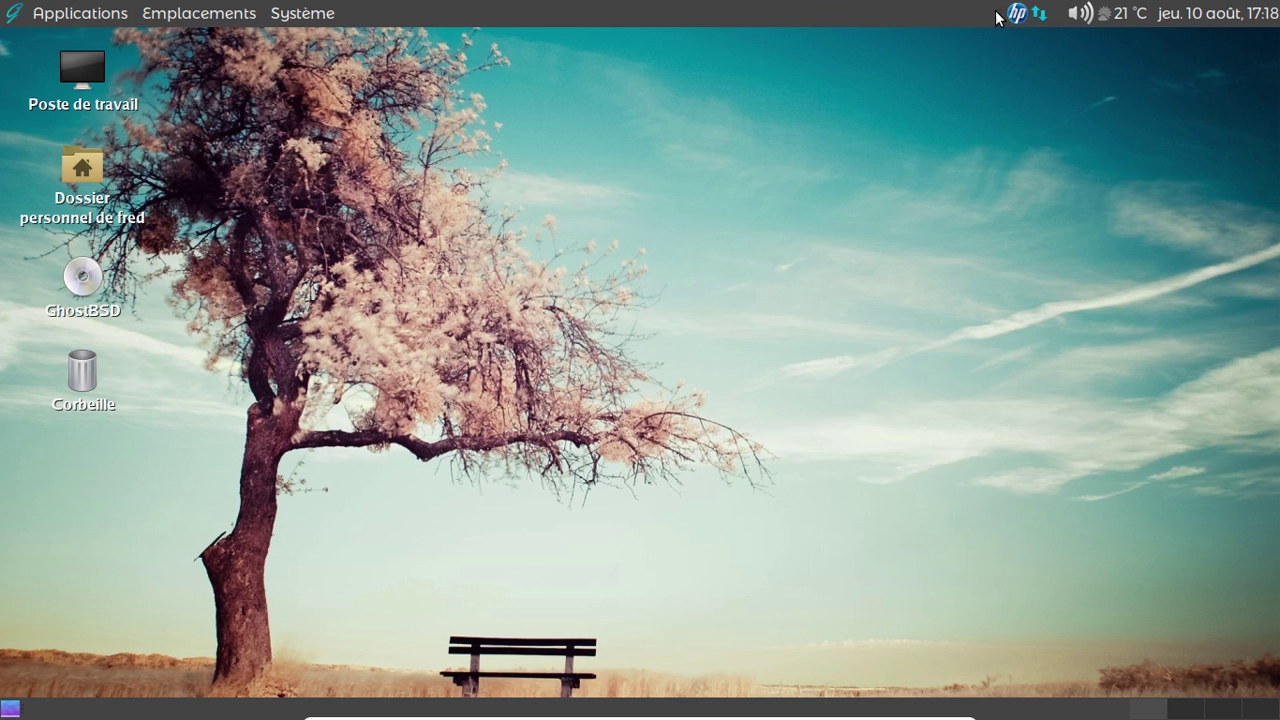
{"action": "right_click", "coordinate": [996, 14]}
{"action": "left_click", "coordinate": [914, 131]}
{"action": "right_click", "coordinate": [997, 18]}
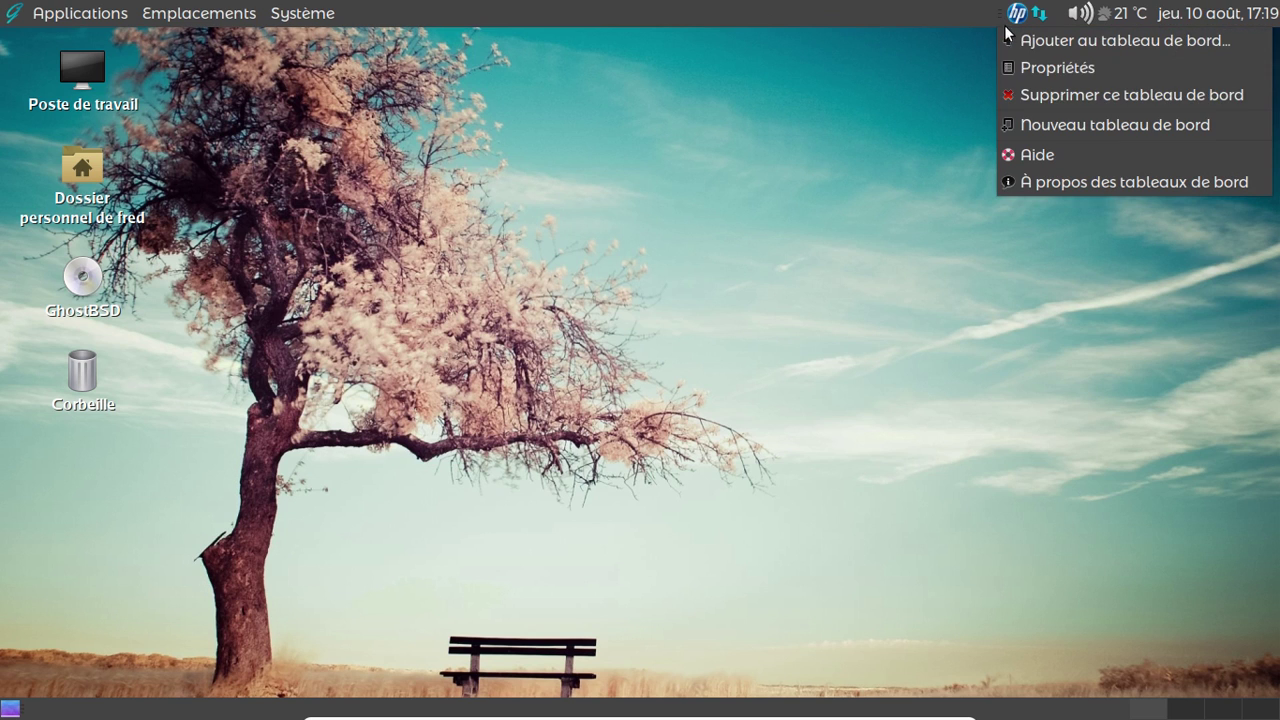
{"action": "left_click", "coordinate": [975, 126]}
{"action": "right_click", "coordinate": [1013, 17]}
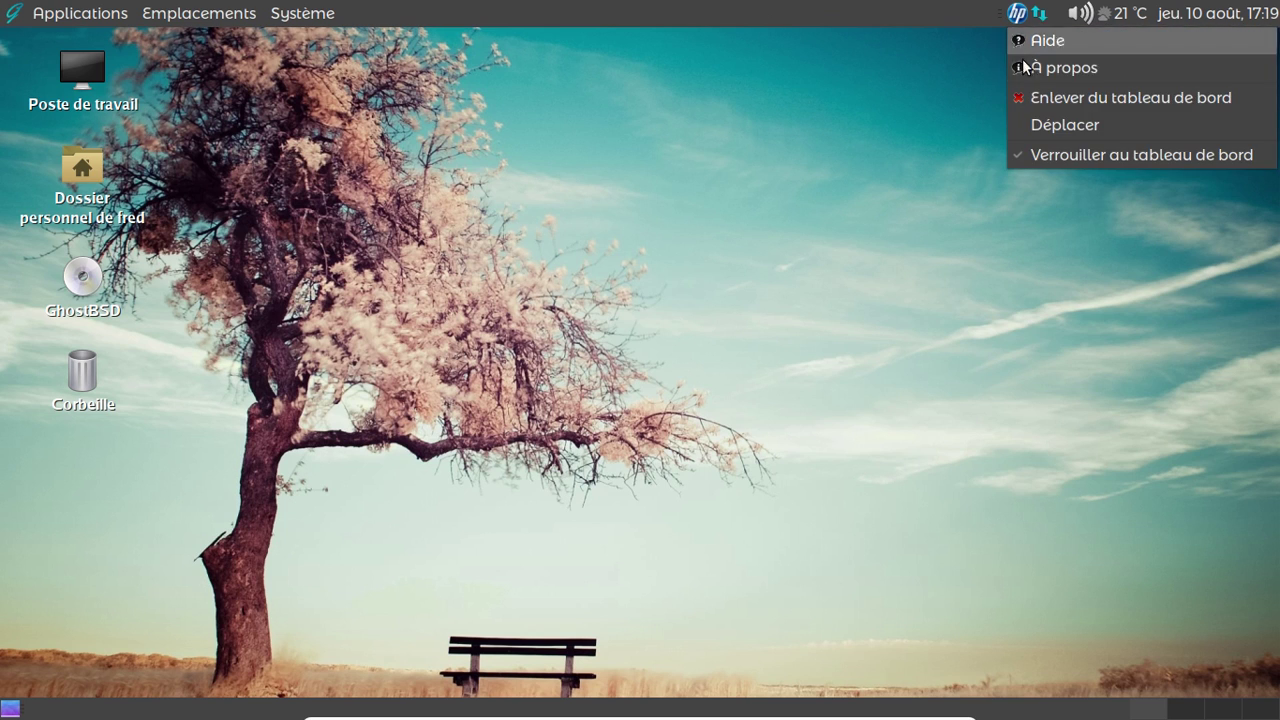
{"action": "left_click", "coordinate": [1063, 156]}
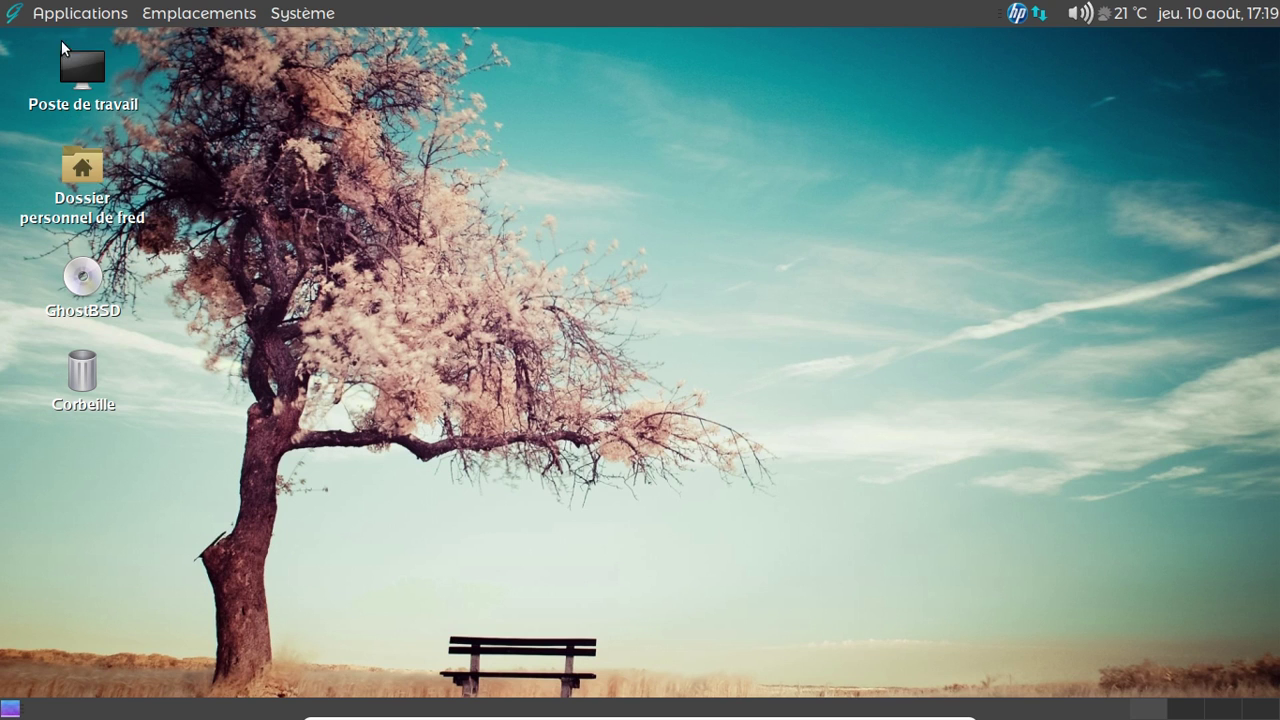
Step: Launch the Firefox web browser from the Internet applications
{"action": "left_click", "coordinate": [40, 14]}
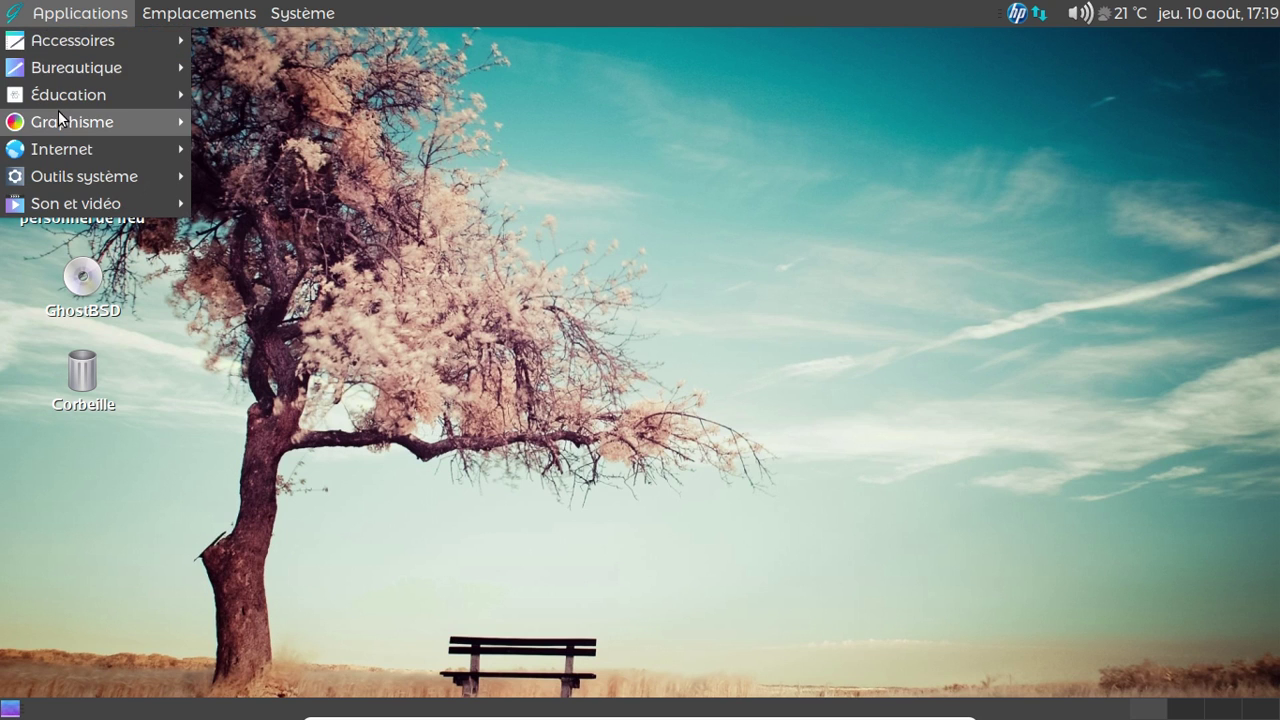
{"action": "mouse_move", "coordinate": [57, 146]}
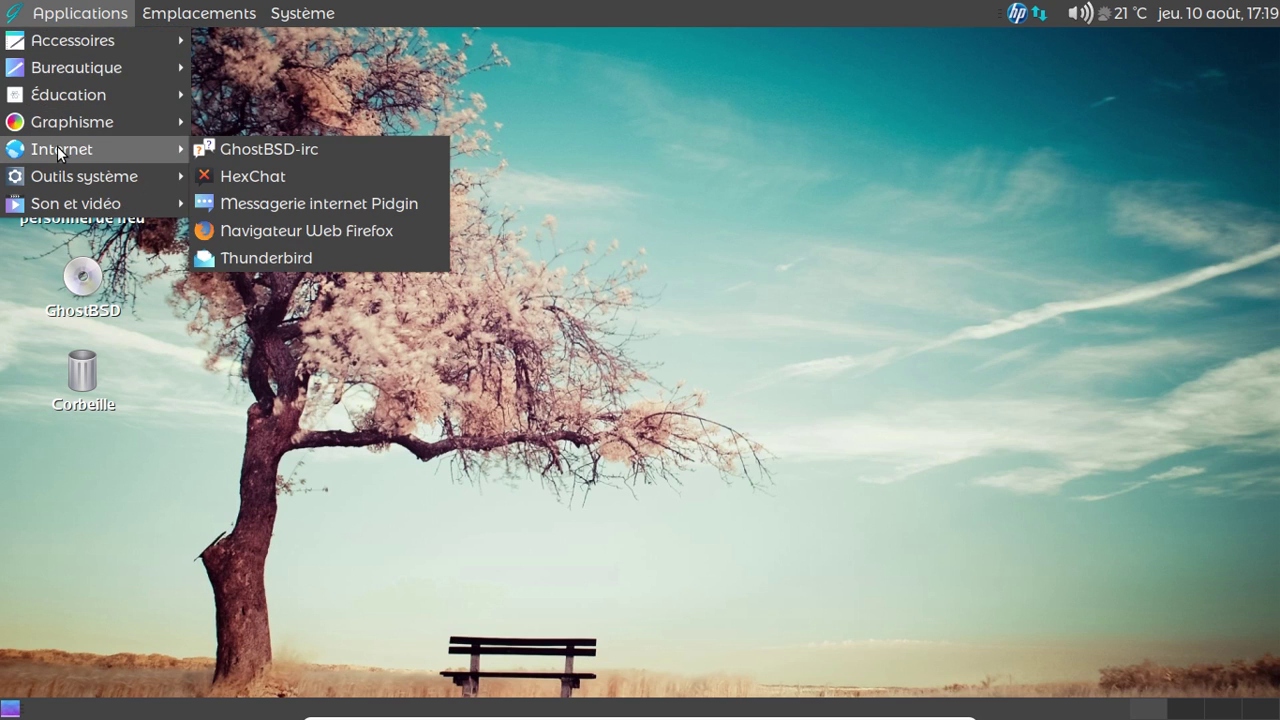
{"action": "left_click", "coordinate": [258, 231]}
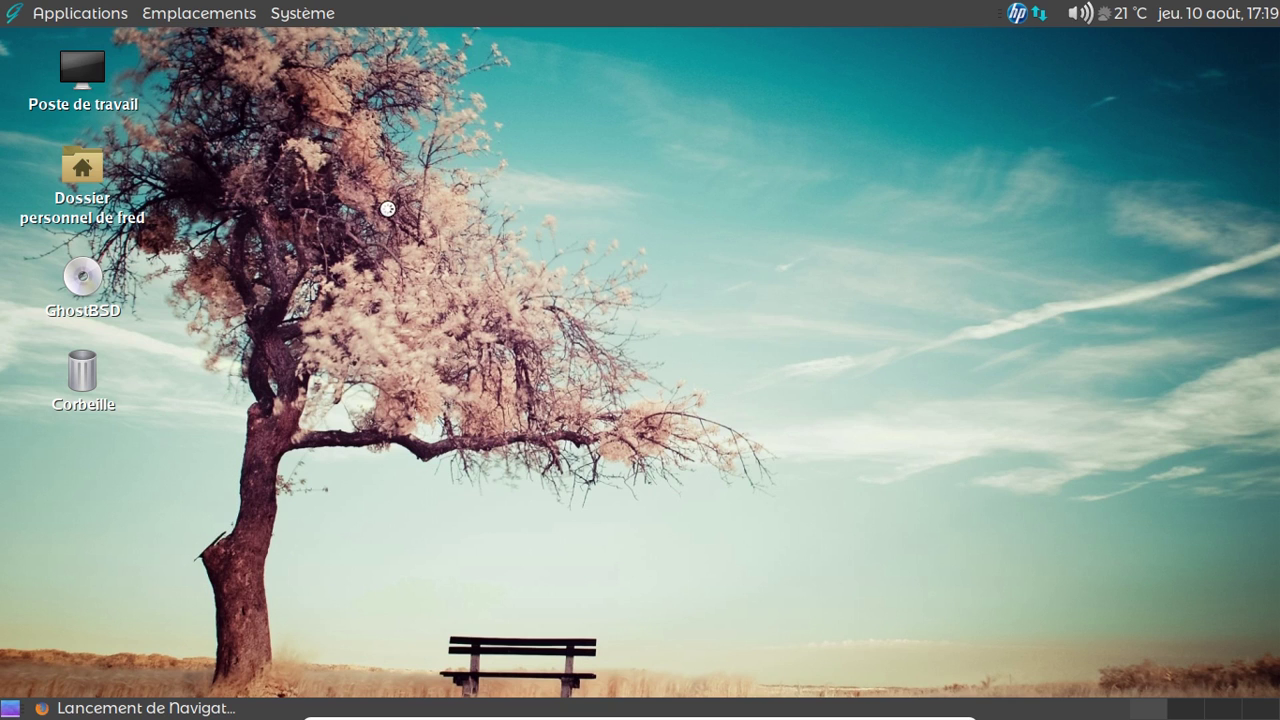
Step: Open the desktop background preferences, and maximize and then restore the Firefox window
{"action": "right_click", "coordinate": [692, 117]}
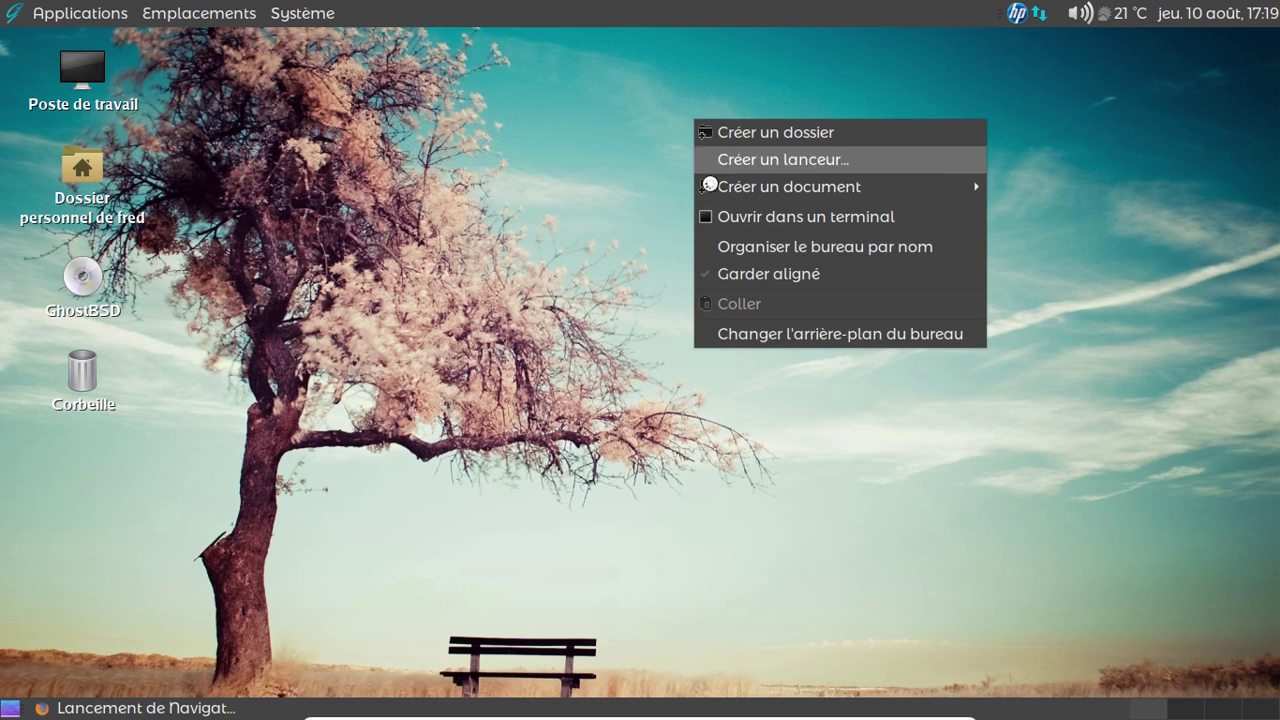
{"action": "left_click", "coordinate": [775, 331]}
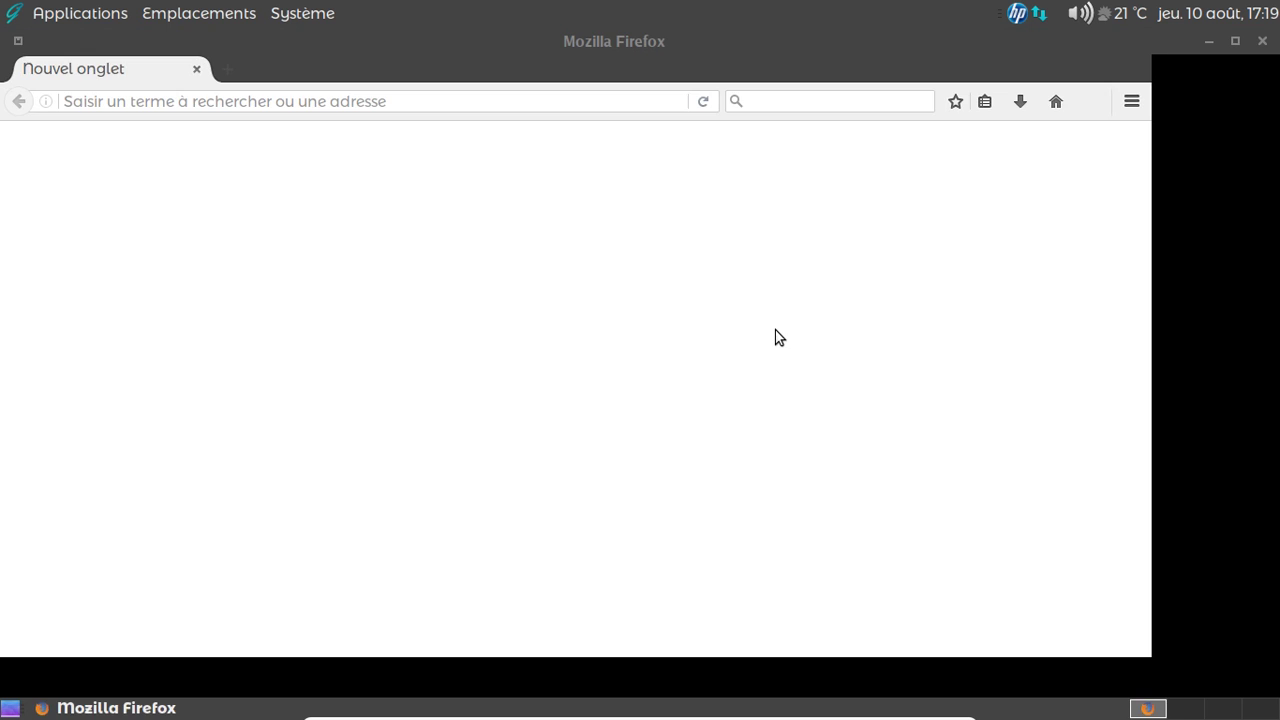
{"action": "left_click", "coordinate": [1235, 41]}
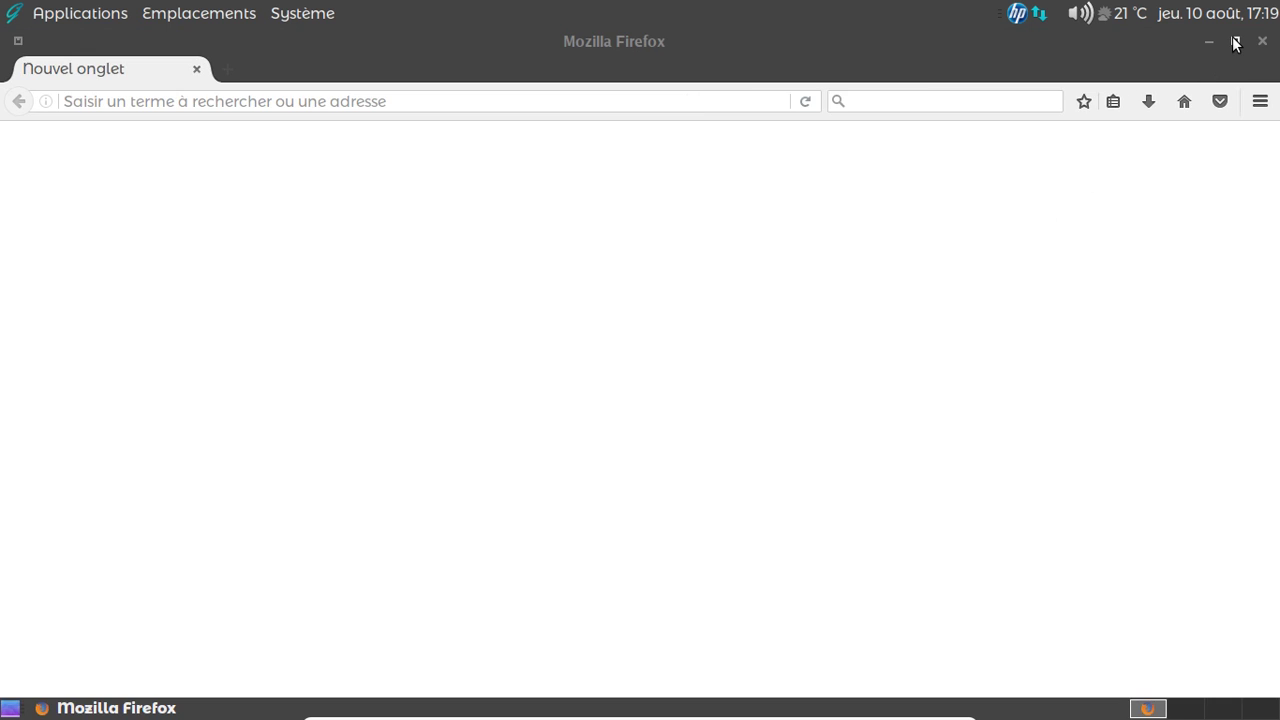
{"action": "left_click", "coordinate": [1235, 41]}
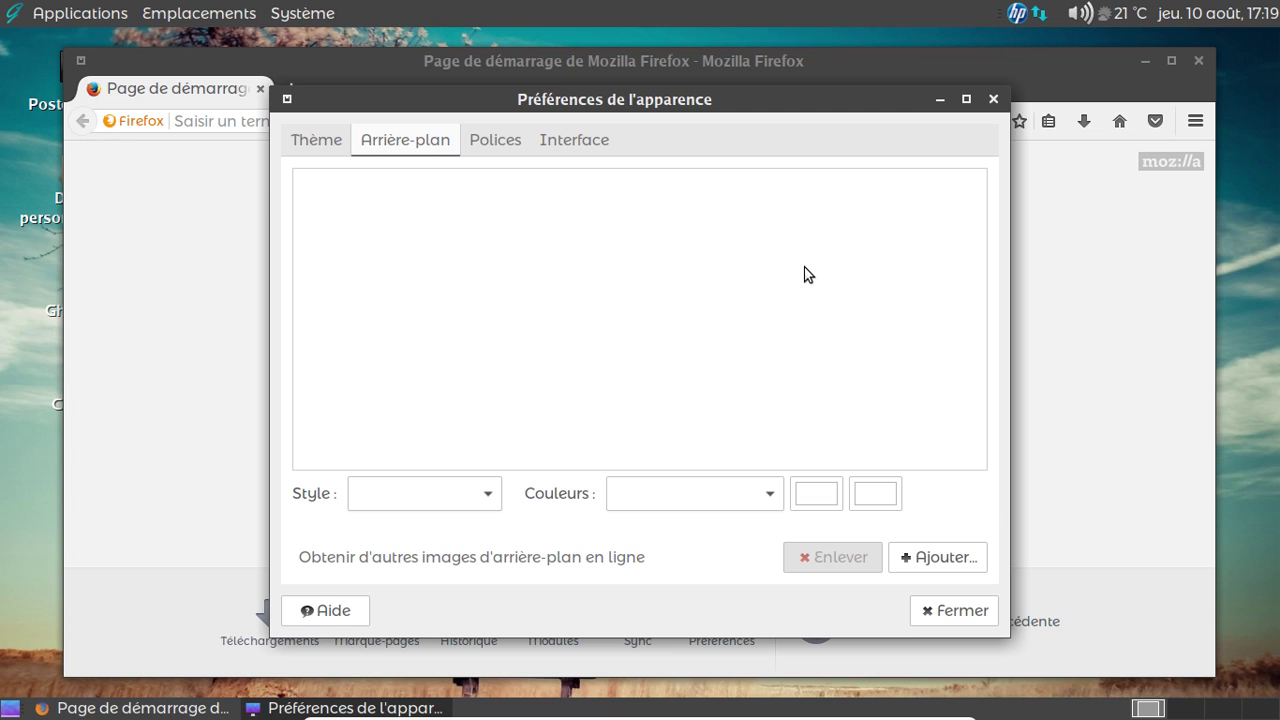
Step: Bring Firefox in front of the appearance preferences and go to altermusique.org
{"action": "left_click", "coordinate": [1076, 231]}
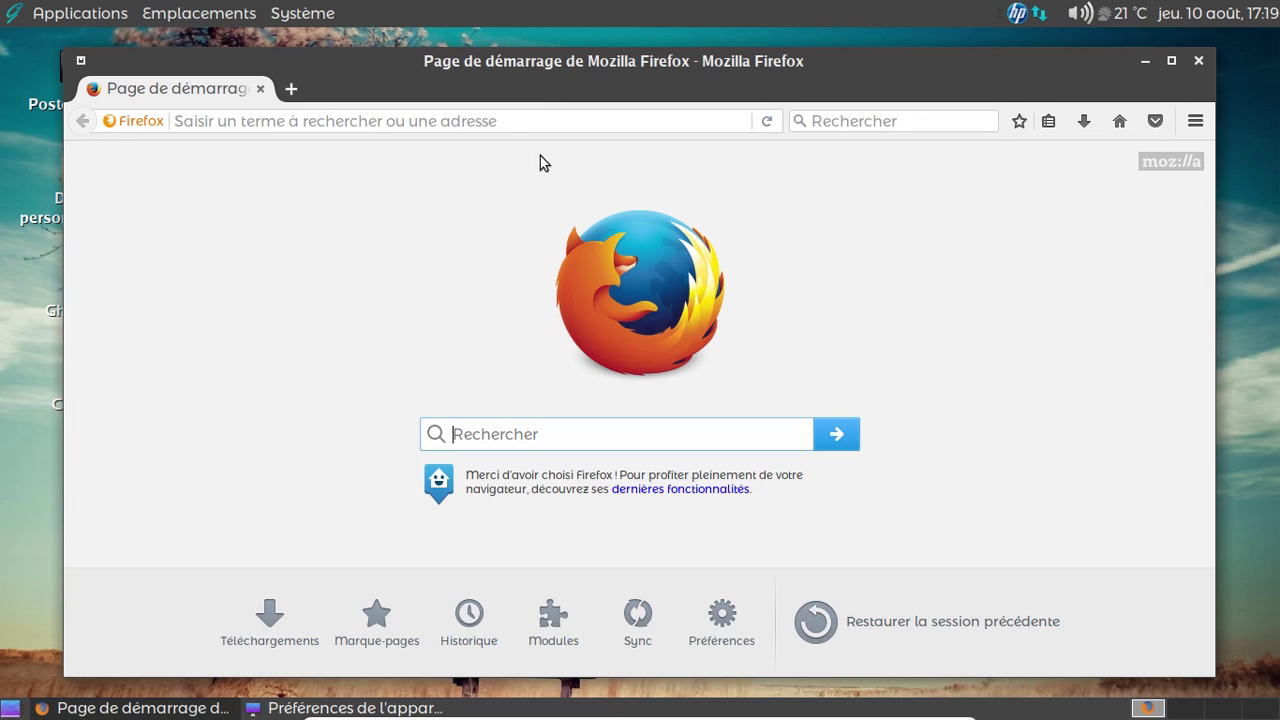
{"action": "left_click", "coordinate": [495, 121]}
{"action": "type", "text": "al"}
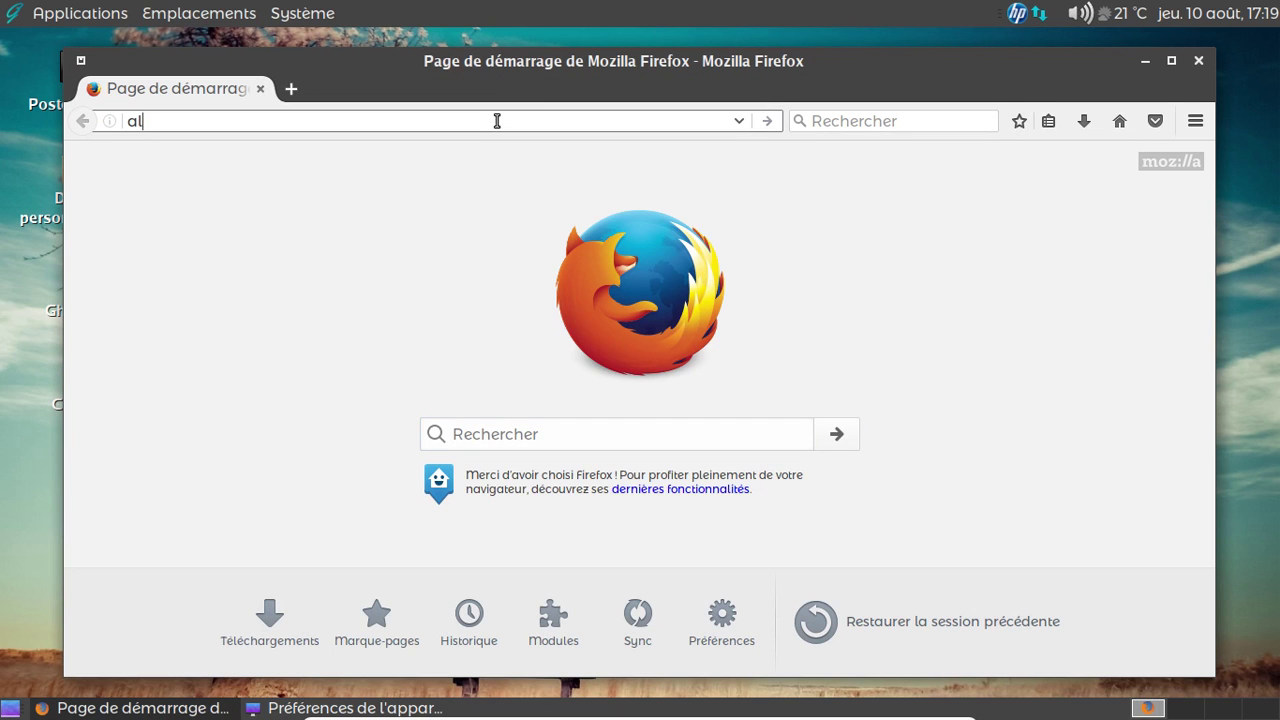
{"action": "type", "text": "termusique"}
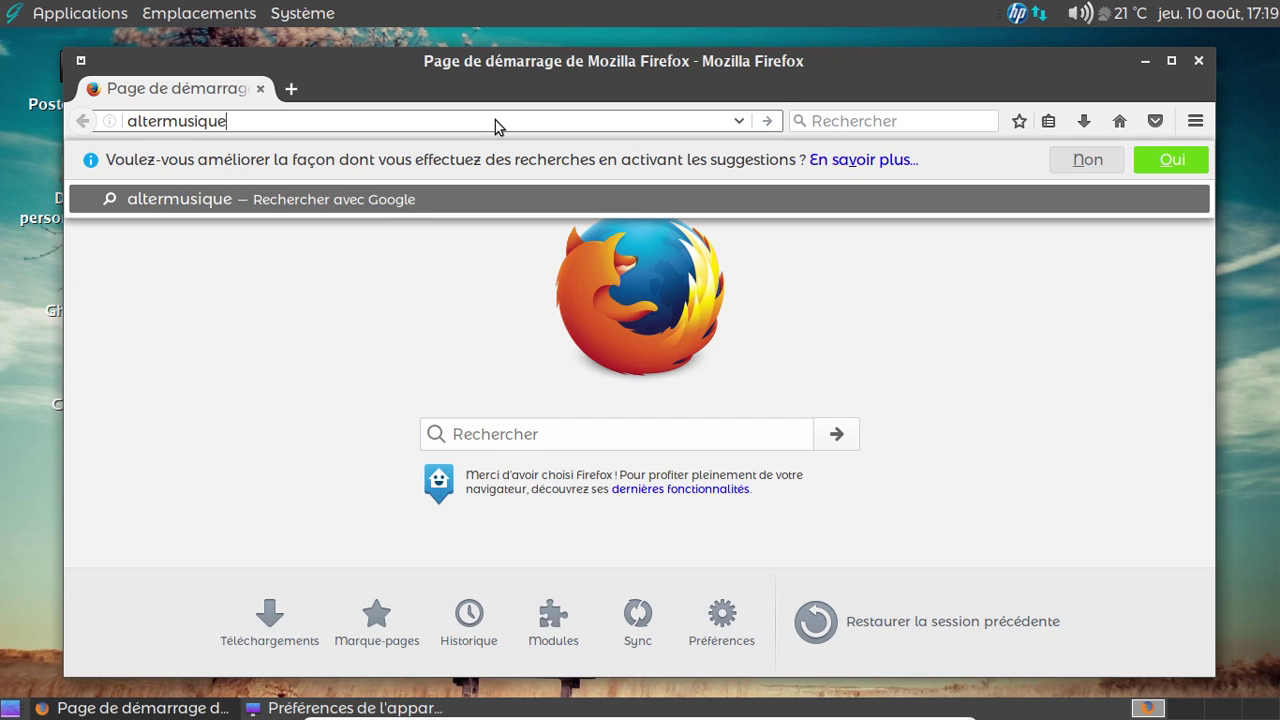
{"action": "type", "text": ".org"}
{"action": "key", "text": "Return"}
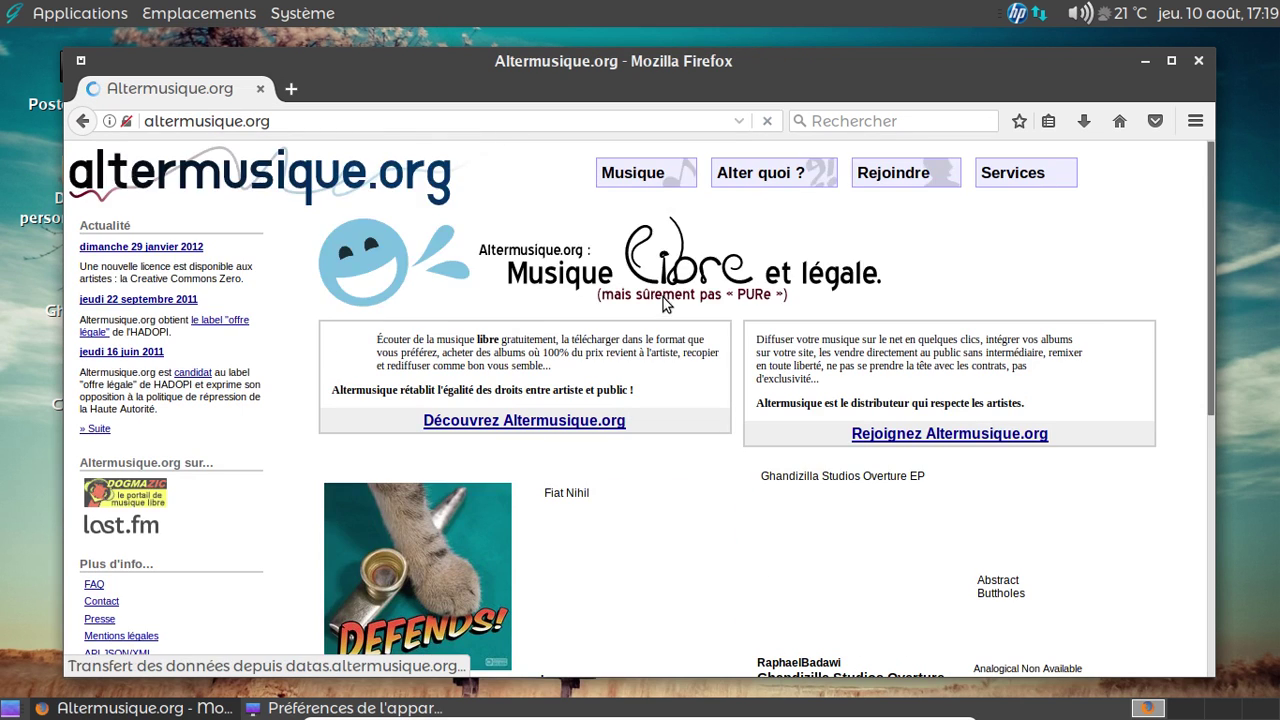
Step: Open the page of the album lautine from the album covers on the Altermusique home page
{"action": "scroll", "coordinate": [666, 302], "scroll_direction": "down", "scroll_amount": 4}
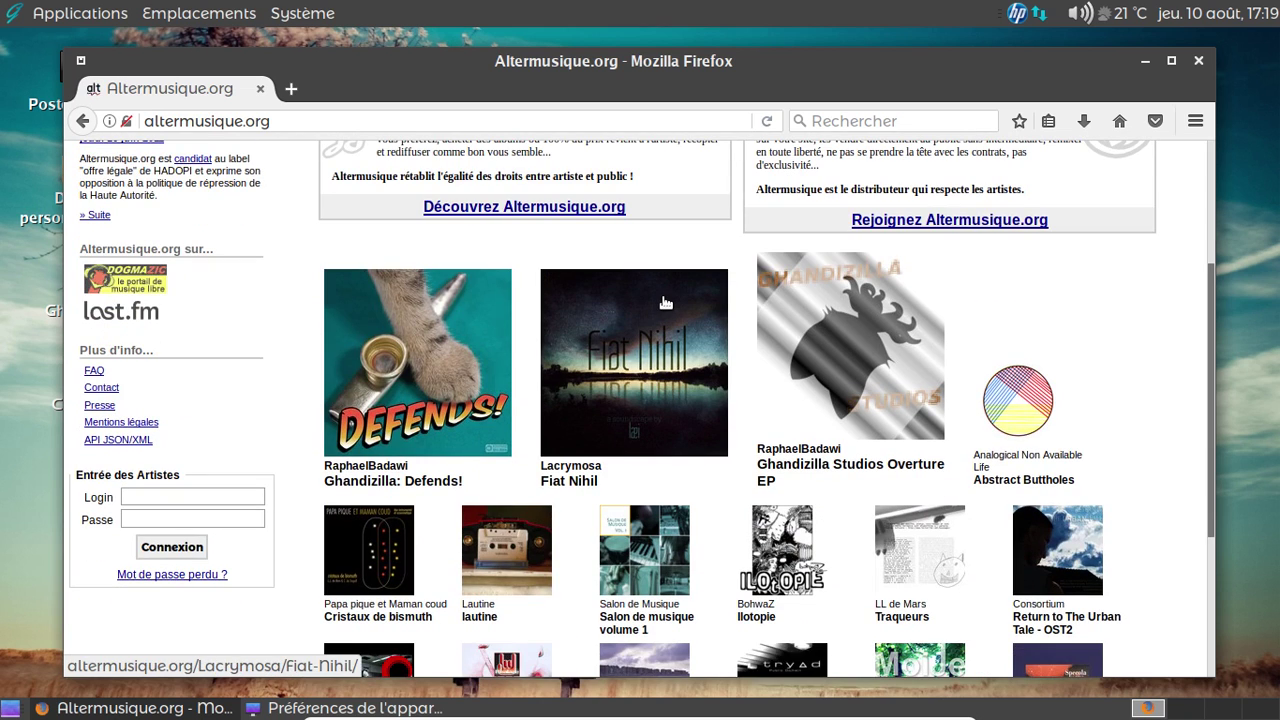
{"action": "scroll", "coordinate": [666, 302], "scroll_direction": "down", "scroll_amount": 3}
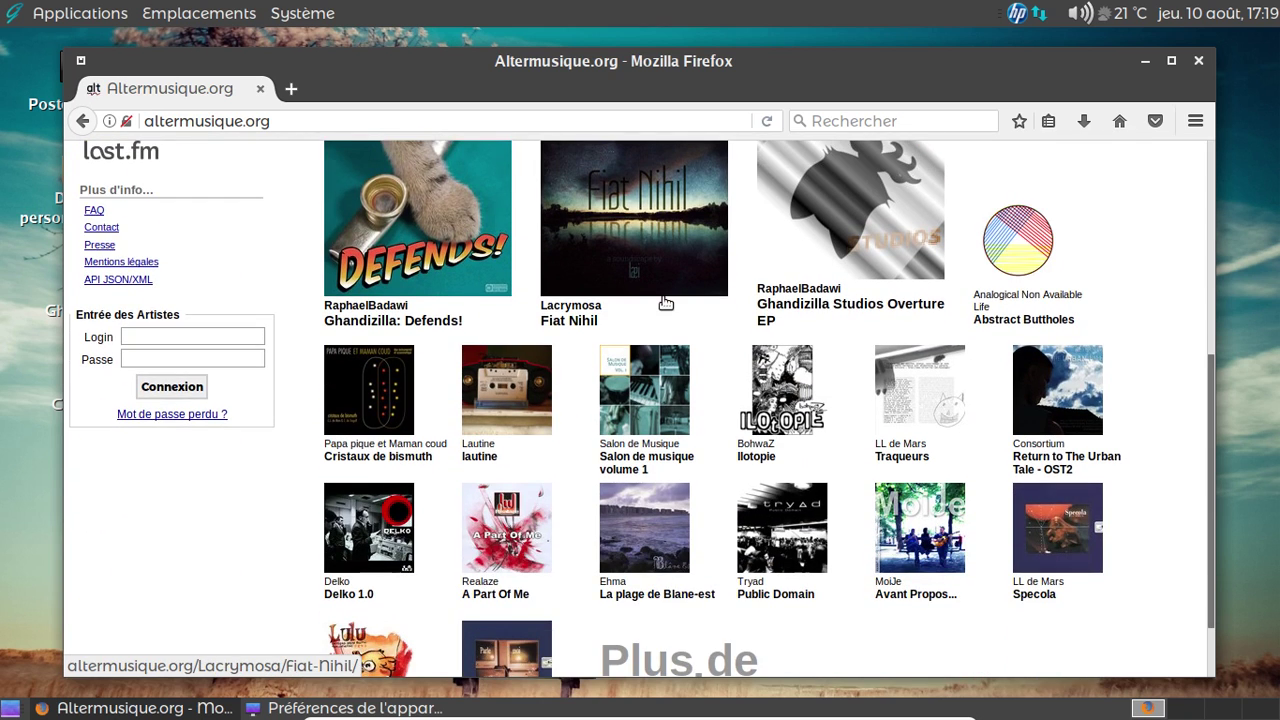
{"action": "left_click", "coordinate": [482, 446]}
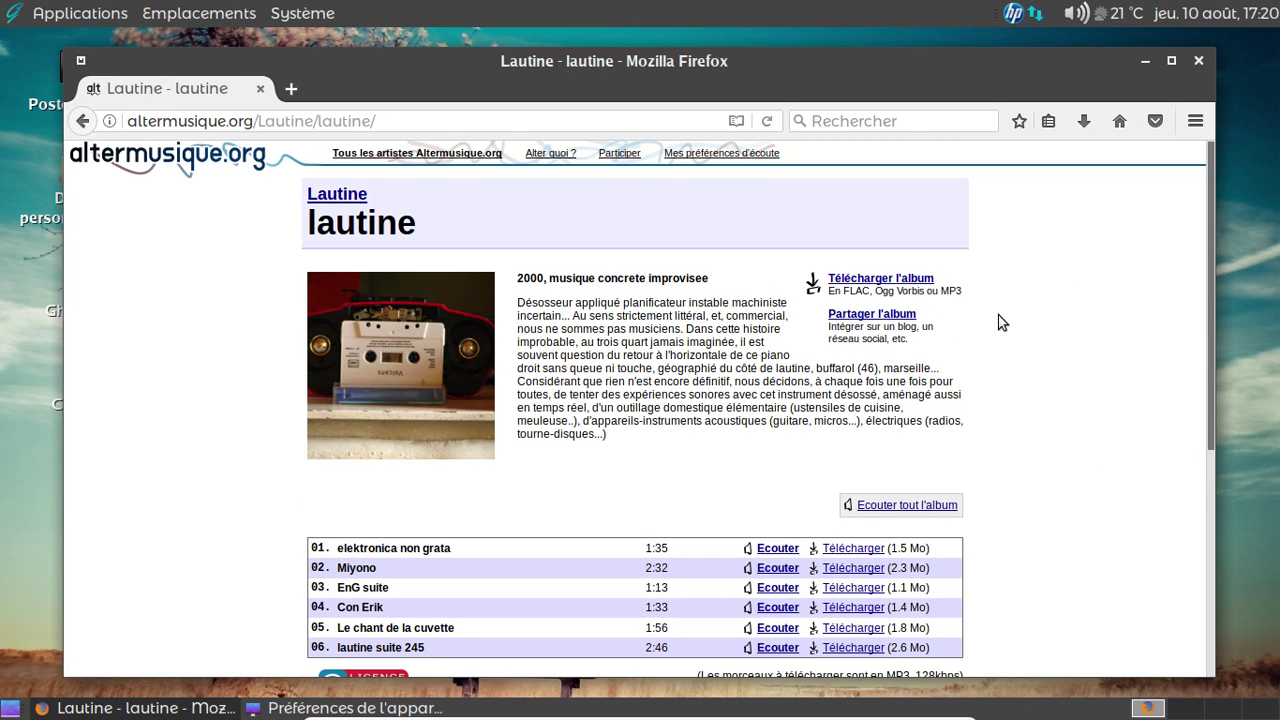
Step: Download the complete album as 192kbps MP3, saving the zip file and making that the default action for this file type
{"action": "scroll", "coordinate": [1002, 322], "scroll_direction": "down", "scroll_amount": 6}
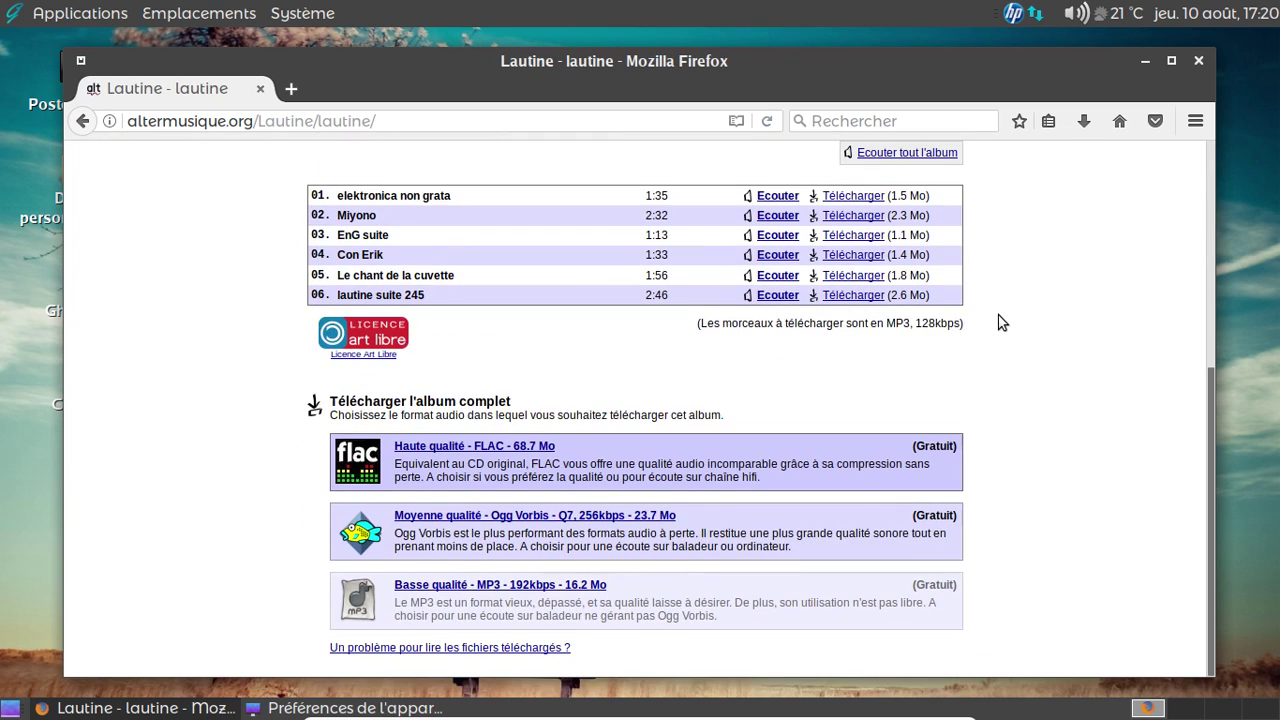
{"action": "left_click", "coordinate": [585, 590]}
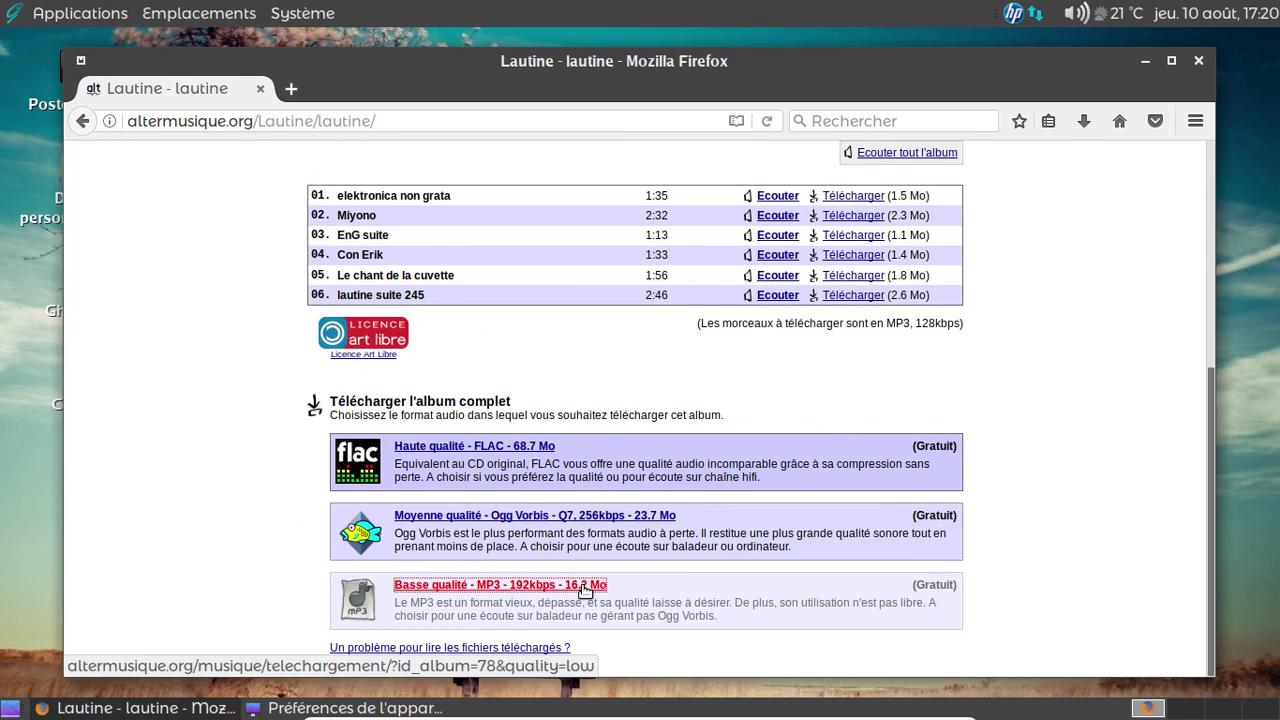
{"action": "left_click", "coordinate": [474, 398]}
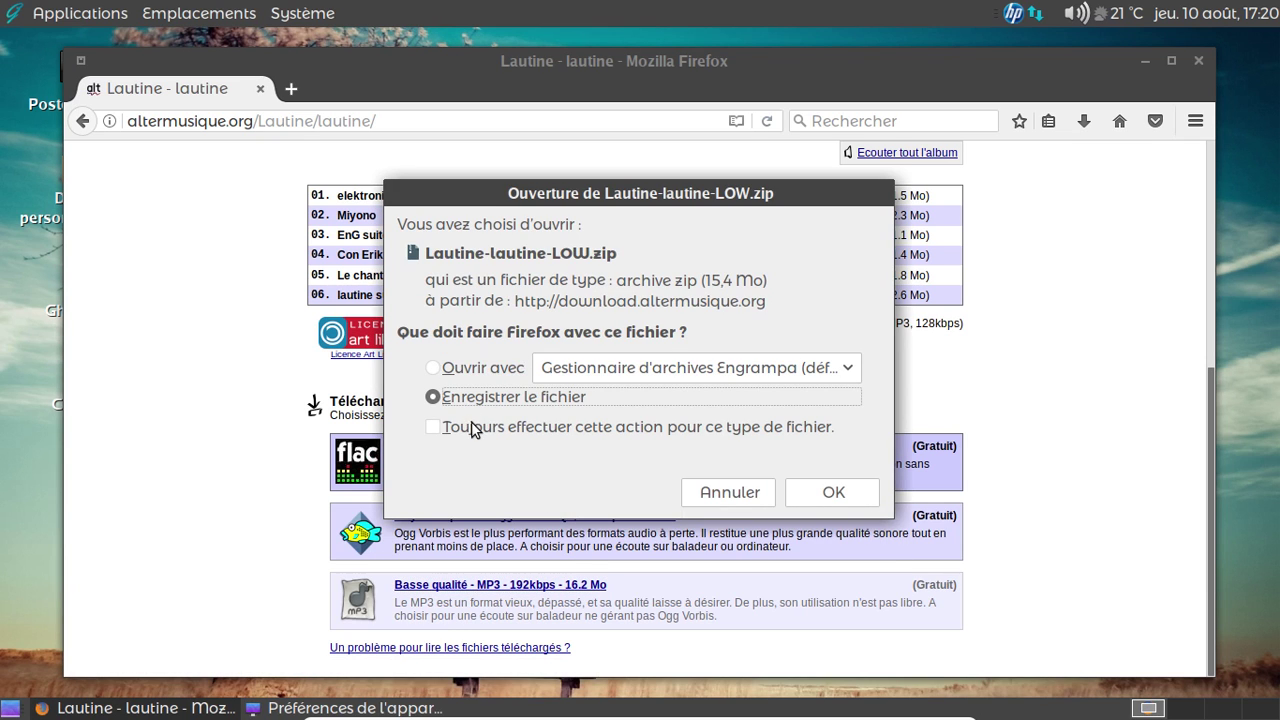
{"action": "left_click", "coordinate": [474, 428]}
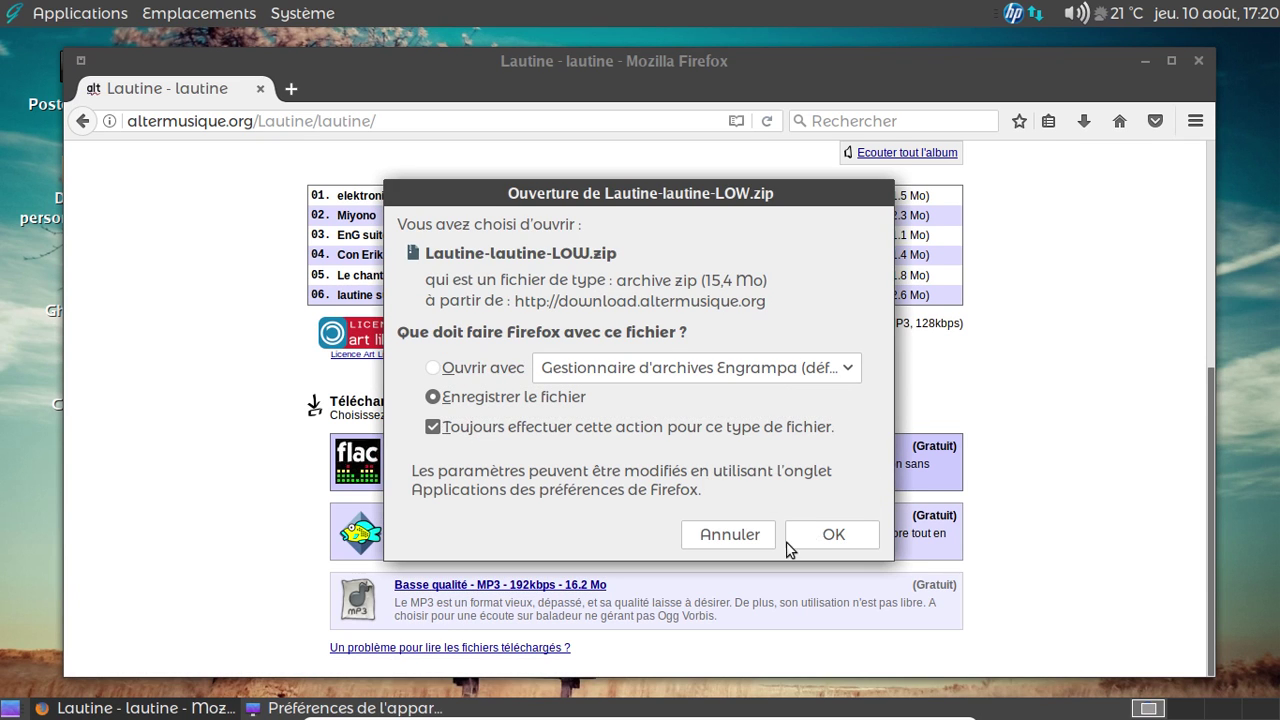
{"action": "left_click", "coordinate": [789, 546]}
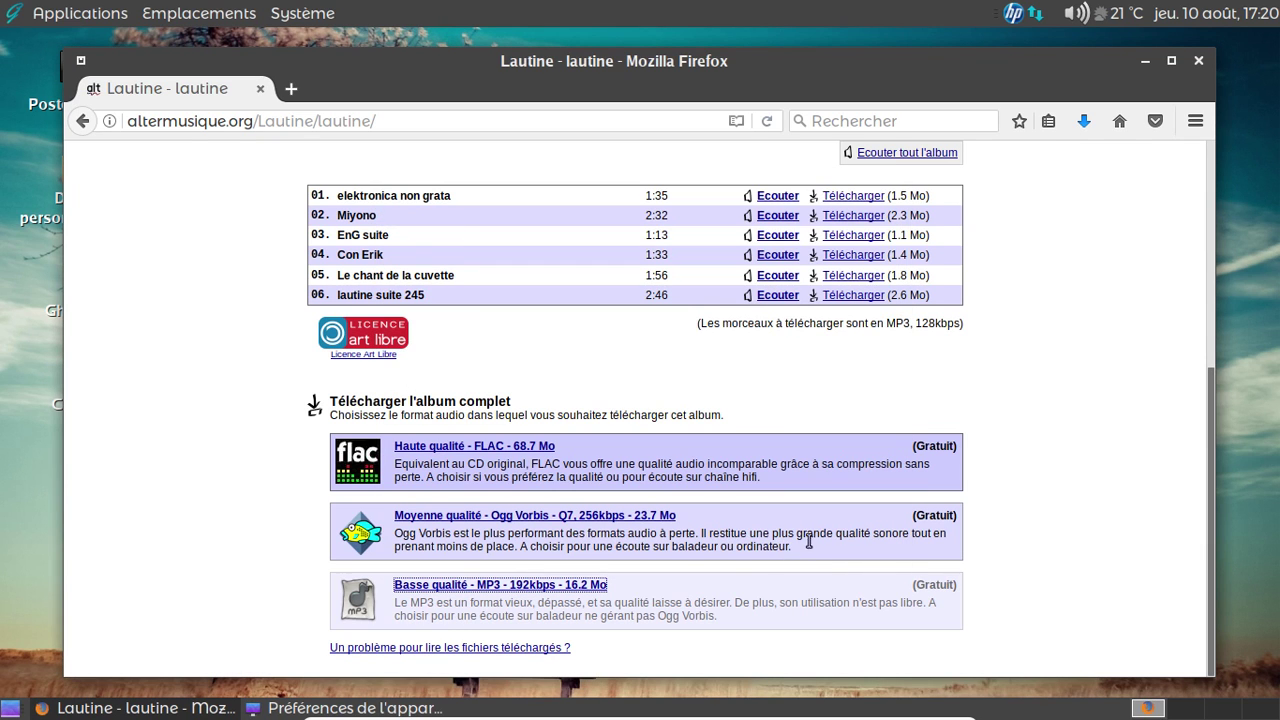
Step: Return to the appearance preferences and set the stormy landscape with the dirt track as the desktop background
{"action": "left_click", "coordinate": [372, 707]}
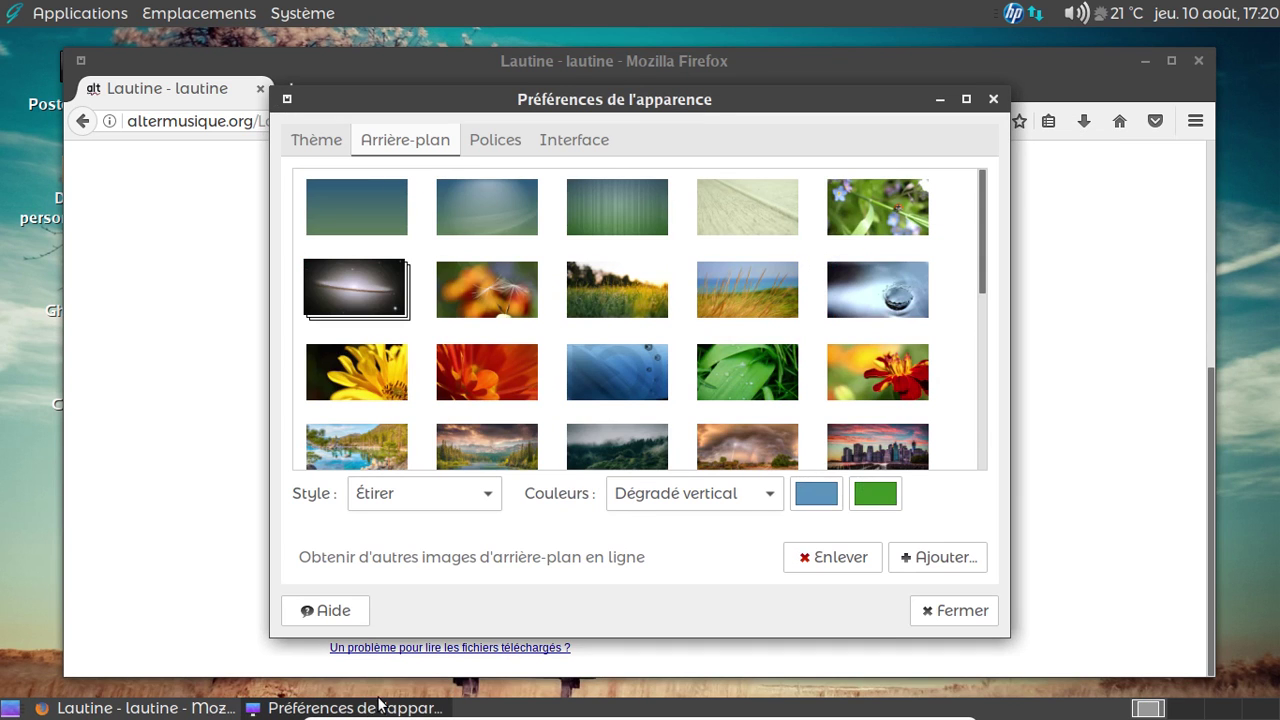
{"action": "scroll", "coordinate": [860, 300], "scroll_direction": "down", "scroll_amount": 3}
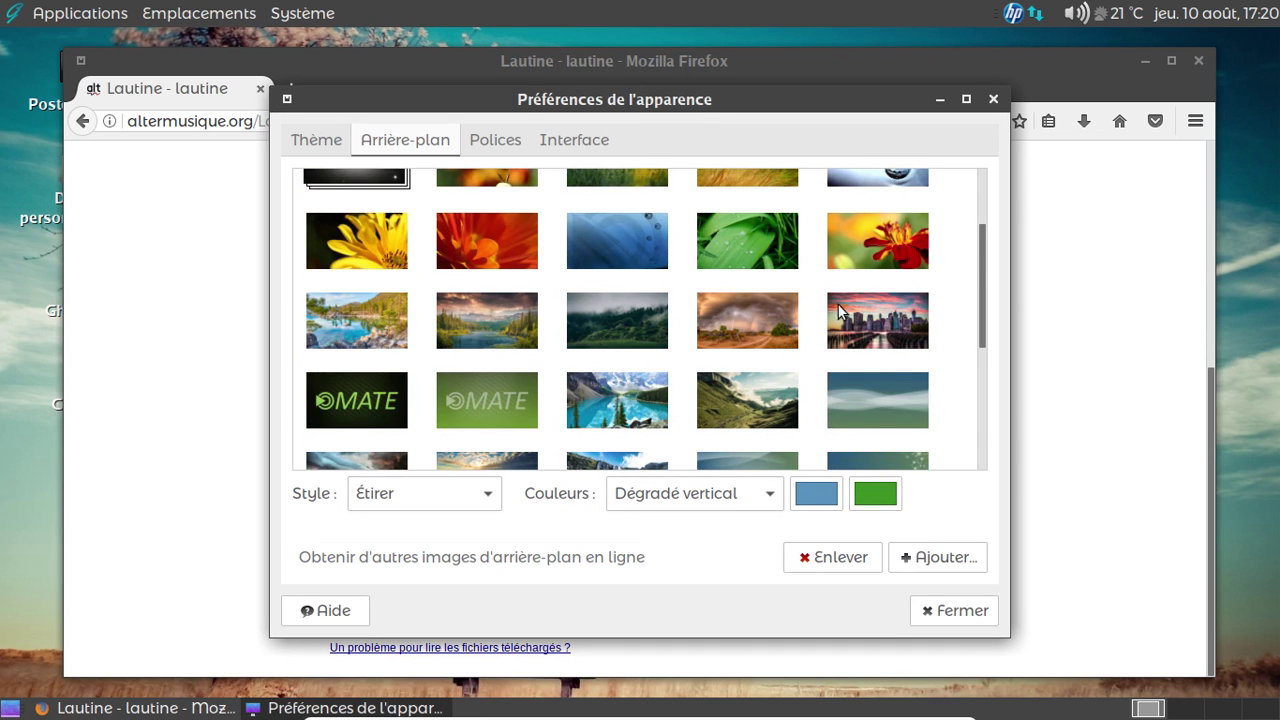
{"action": "left_click", "coordinate": [775, 316]}
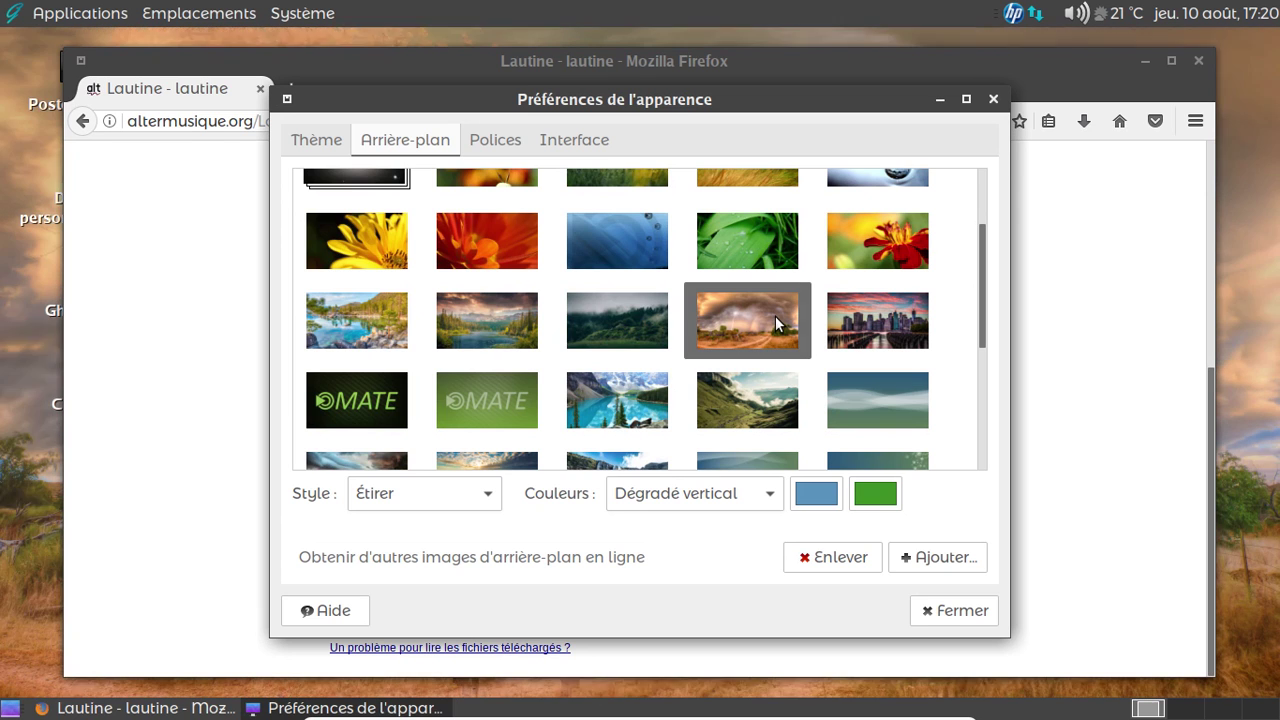
Step: View the wallpaper on the second workspace, then return to the first workspace and close the appearance preferences
{"action": "left_click", "coordinate": [1178, 714]}
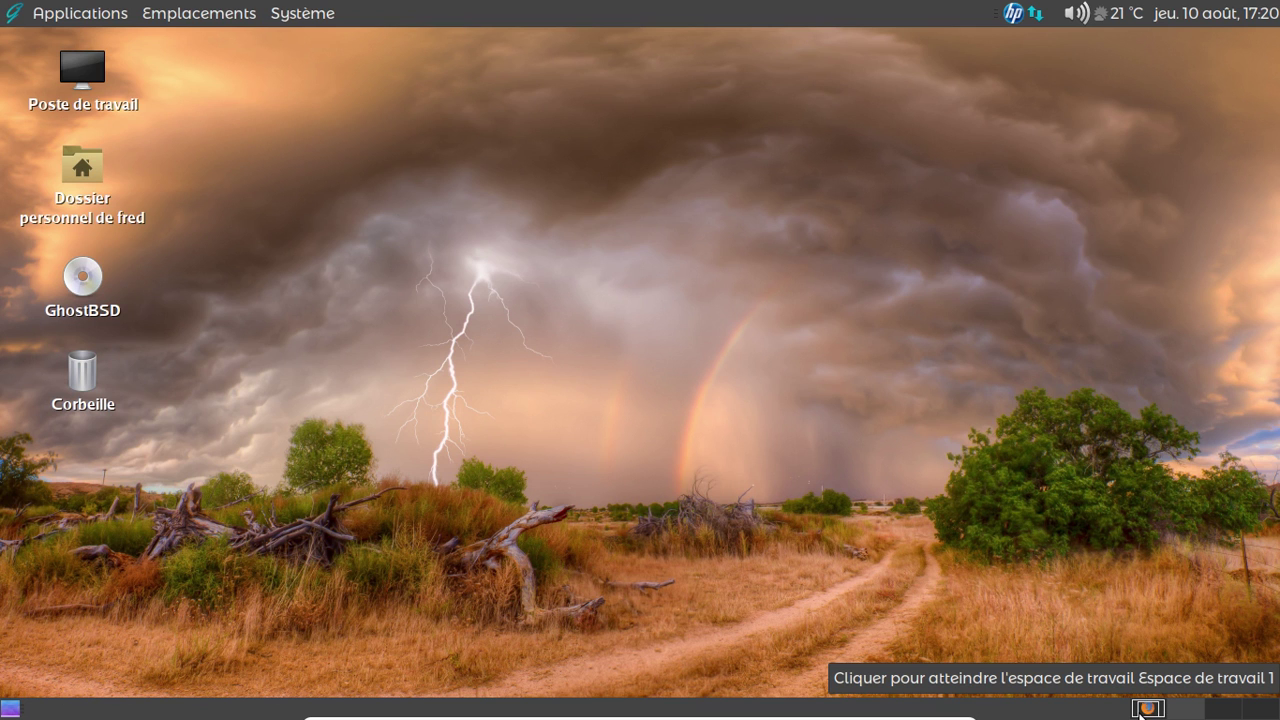
{"action": "left_click", "coordinate": [1146, 710]}
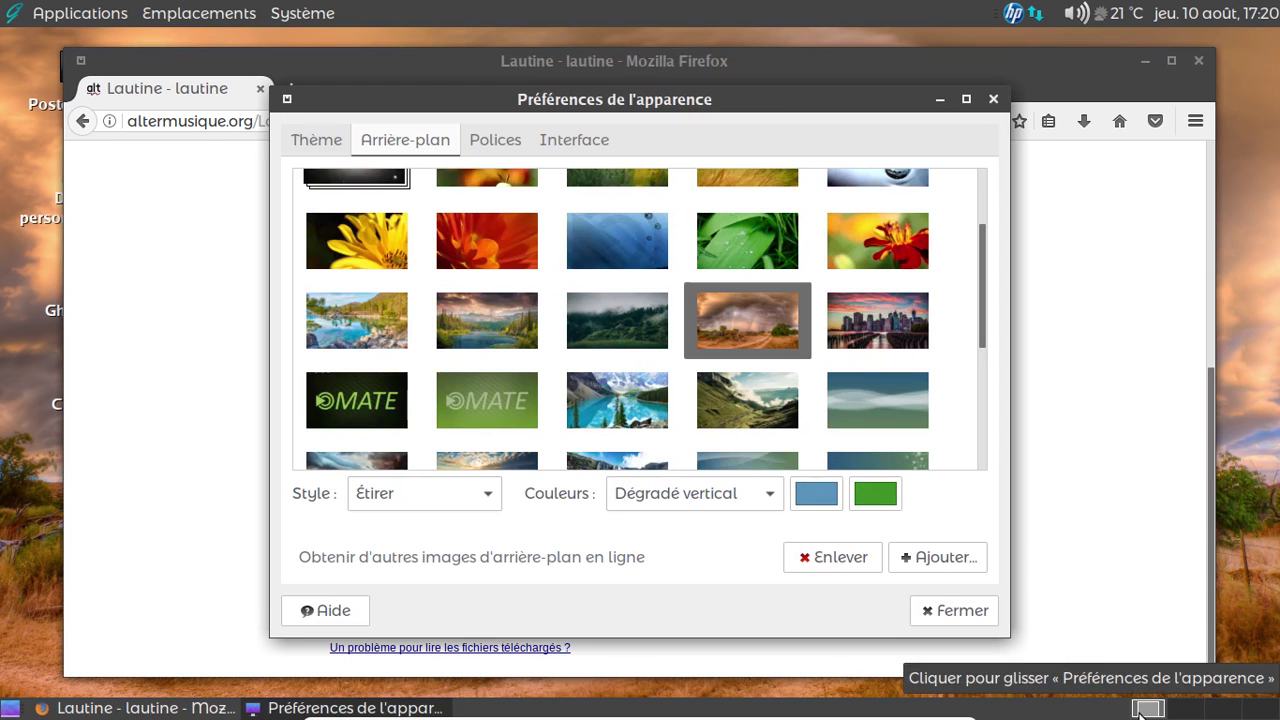
{"action": "left_click", "coordinate": [963, 612]}
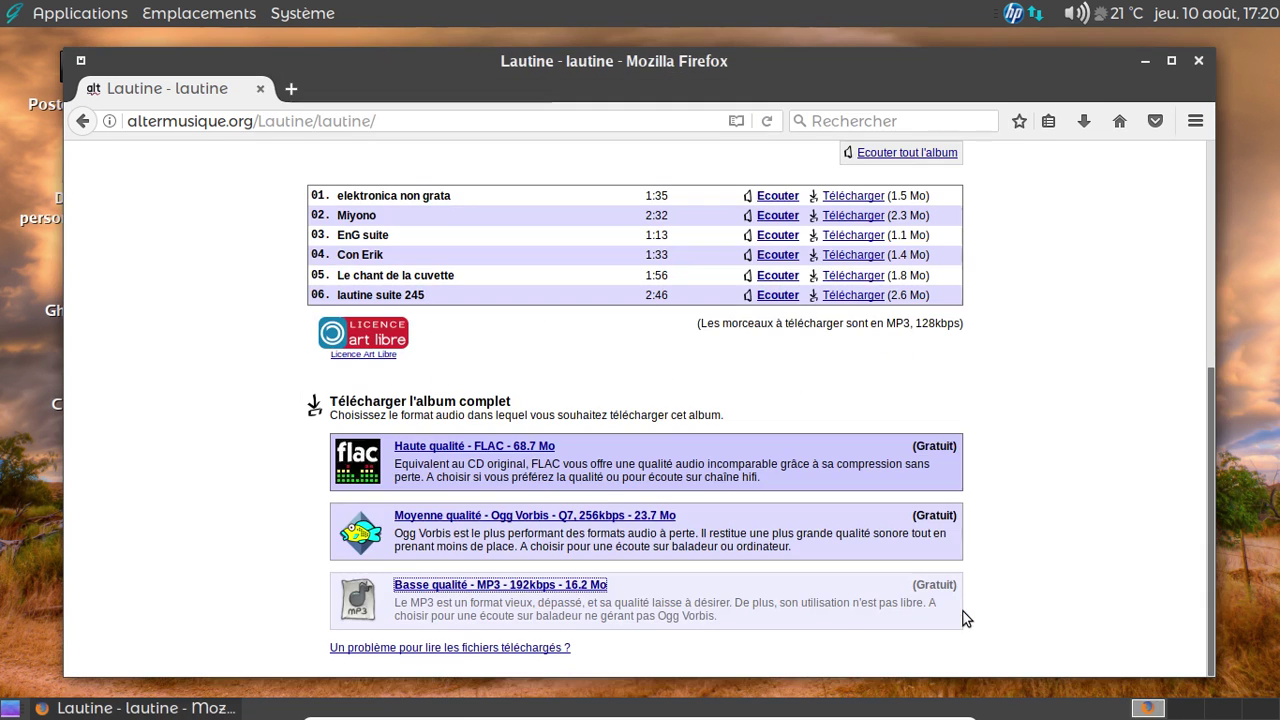
Step: Minimize Firefox and open the Téléchargements folder inside the home folder
{"action": "left_click", "coordinate": [1141, 61]}
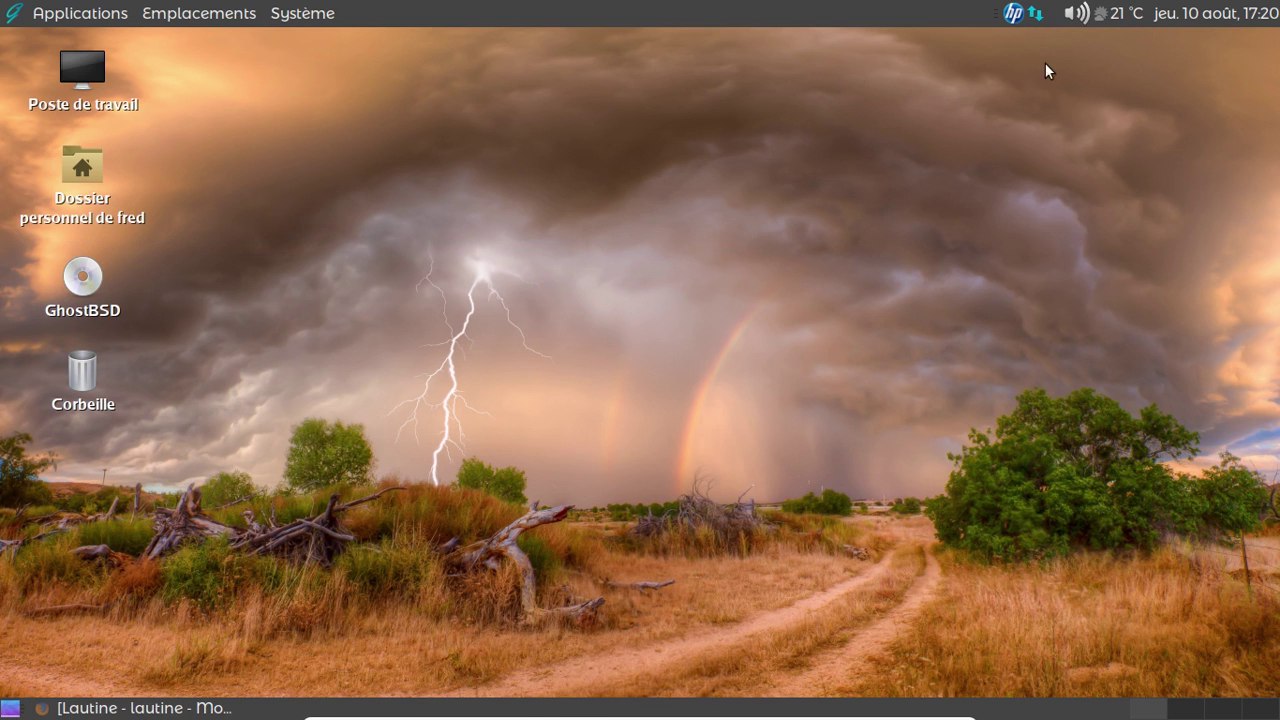
{"action": "double_click", "coordinate": [84, 208]}
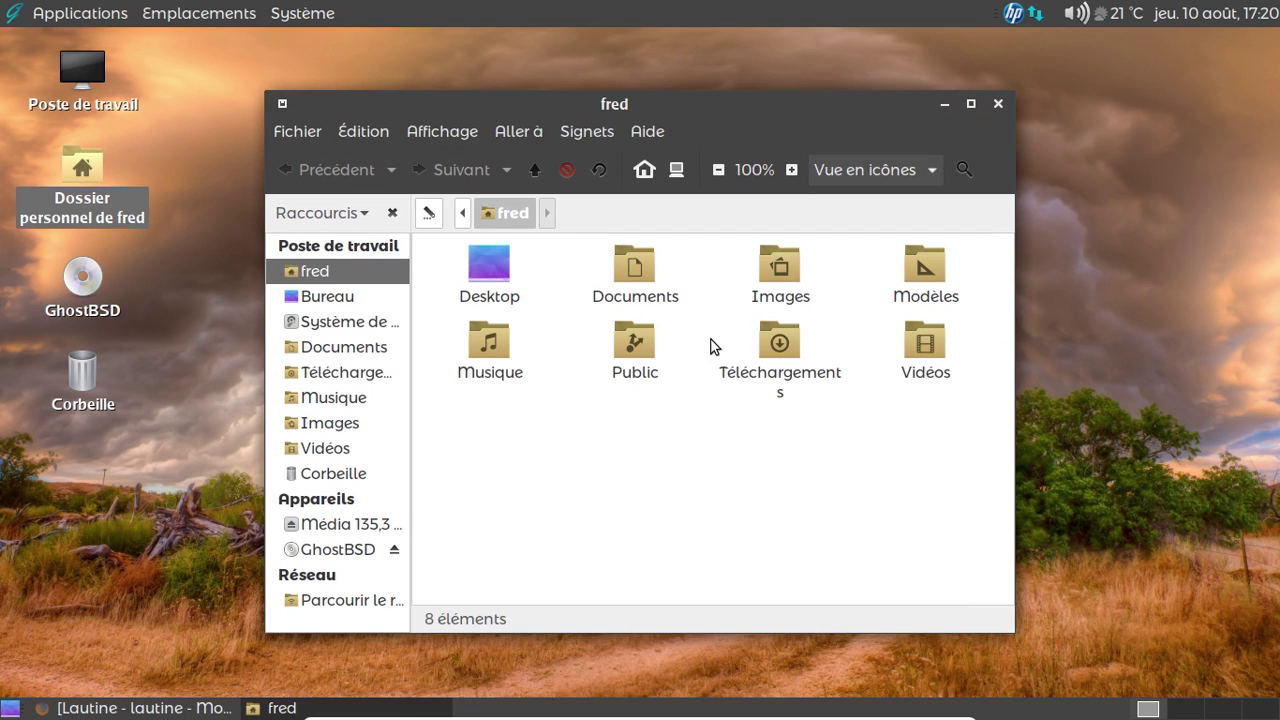
{"action": "double_click", "coordinate": [779, 345]}
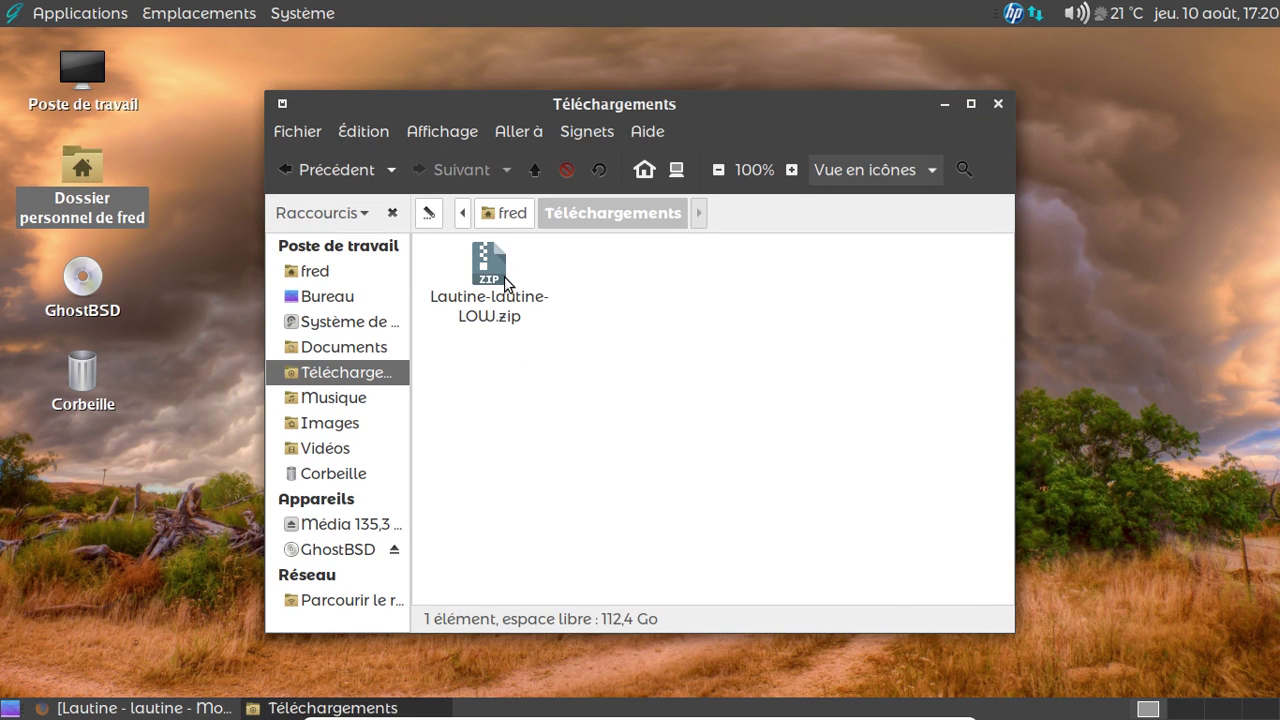
Step: Extract Lautine-lautine-LOW.zip in the Téléchargements folder and move the extracted folder to Musique
{"action": "right_click", "coordinate": [505, 283]}
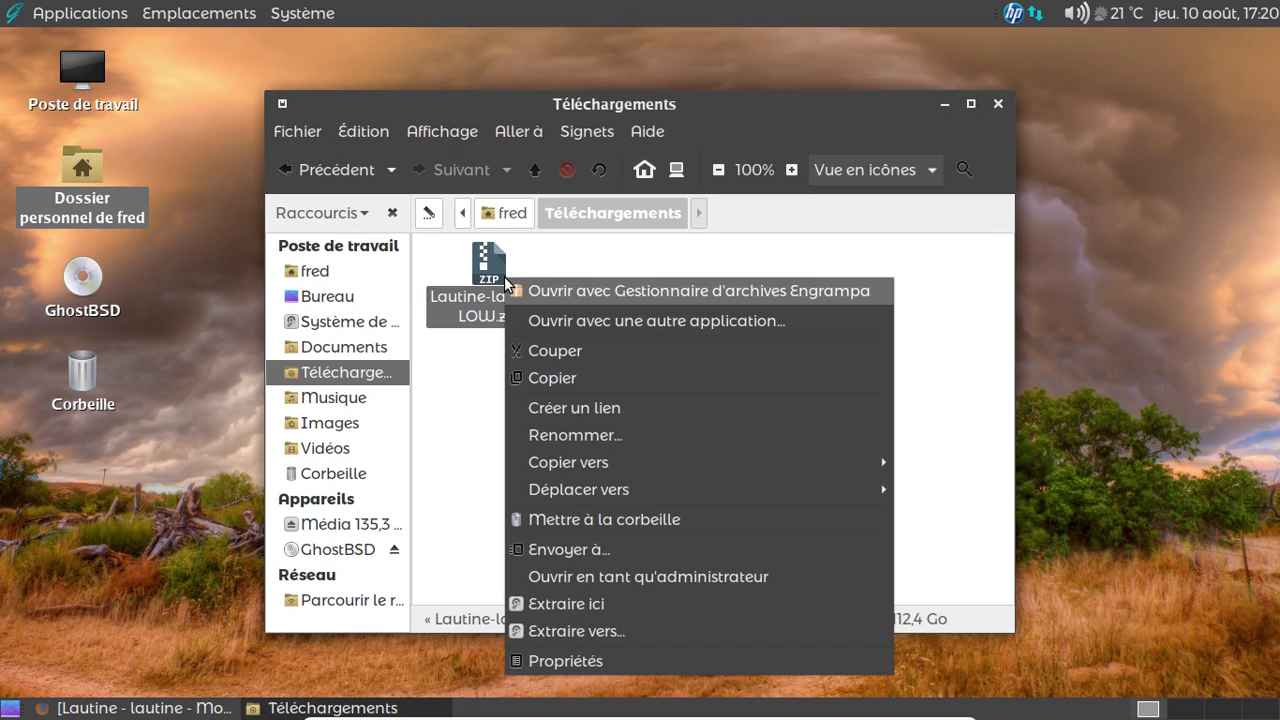
{"action": "left_click", "coordinate": [637, 613]}
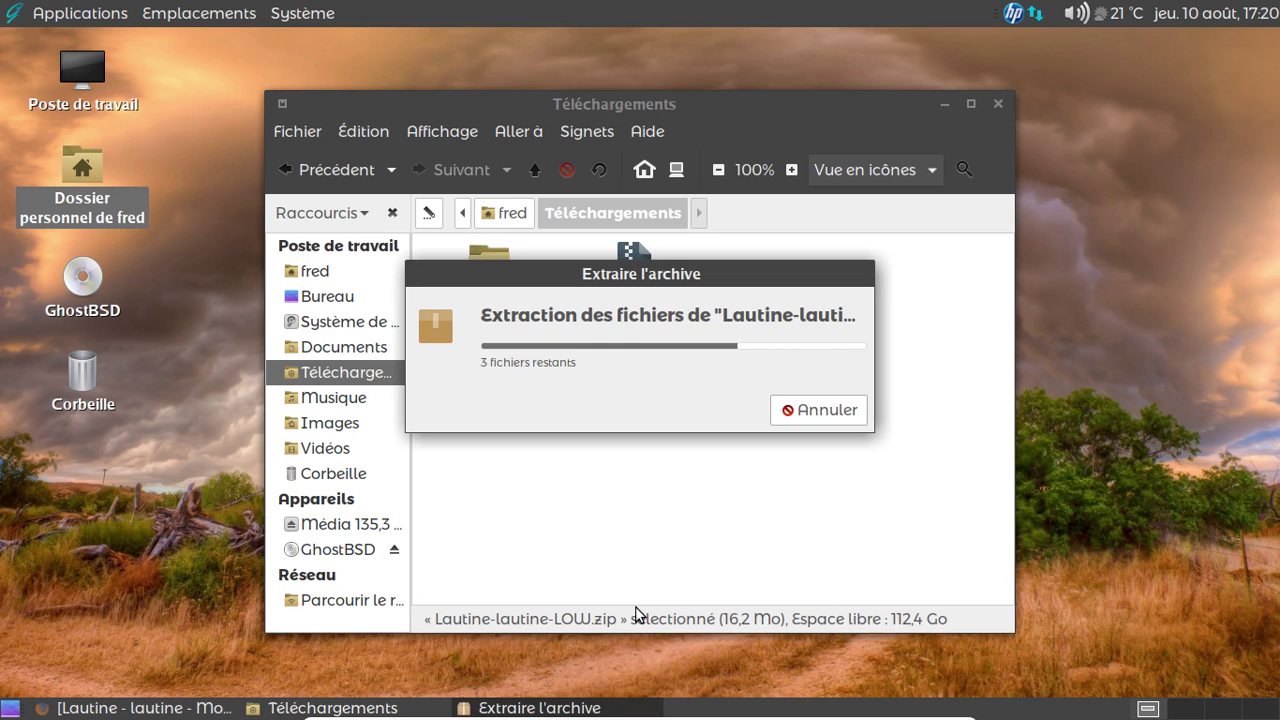
{"action": "left_click_drag", "start_coordinate": [508, 333], "coordinate": [351, 405]}
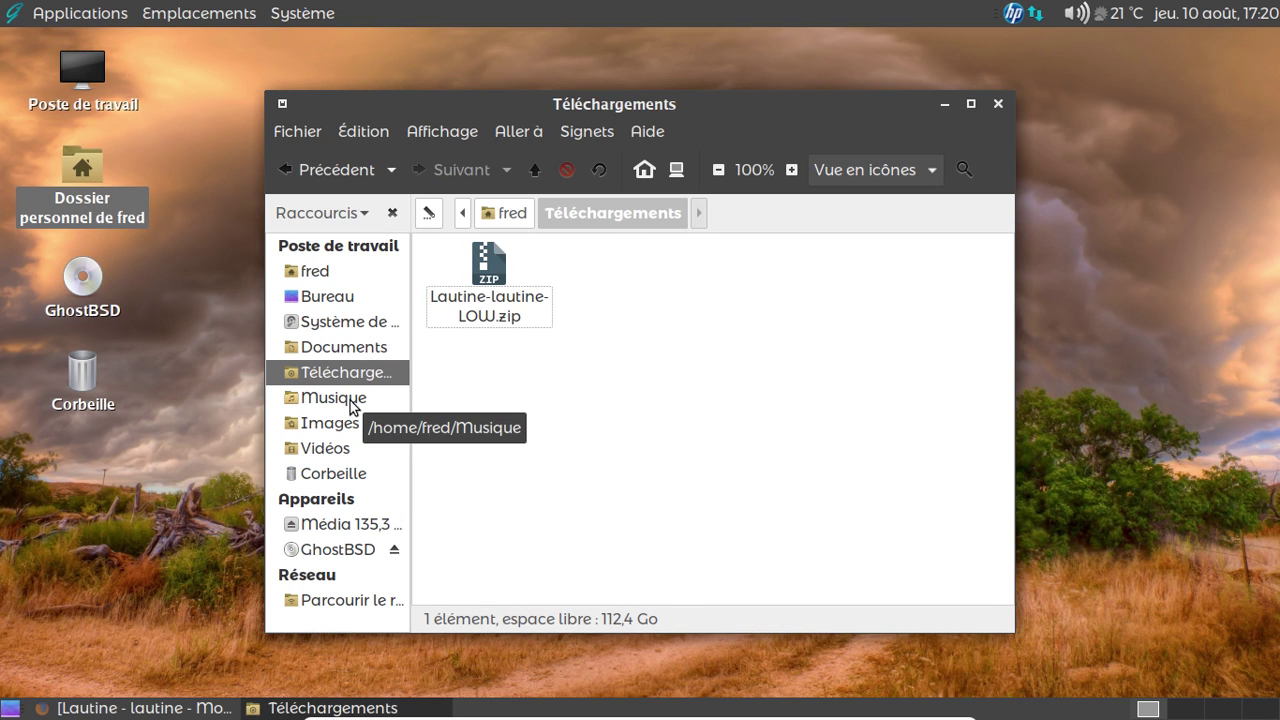
Step: Launch the Exaile music player from the sound and video applications
{"action": "left_click", "coordinate": [80, 13]}
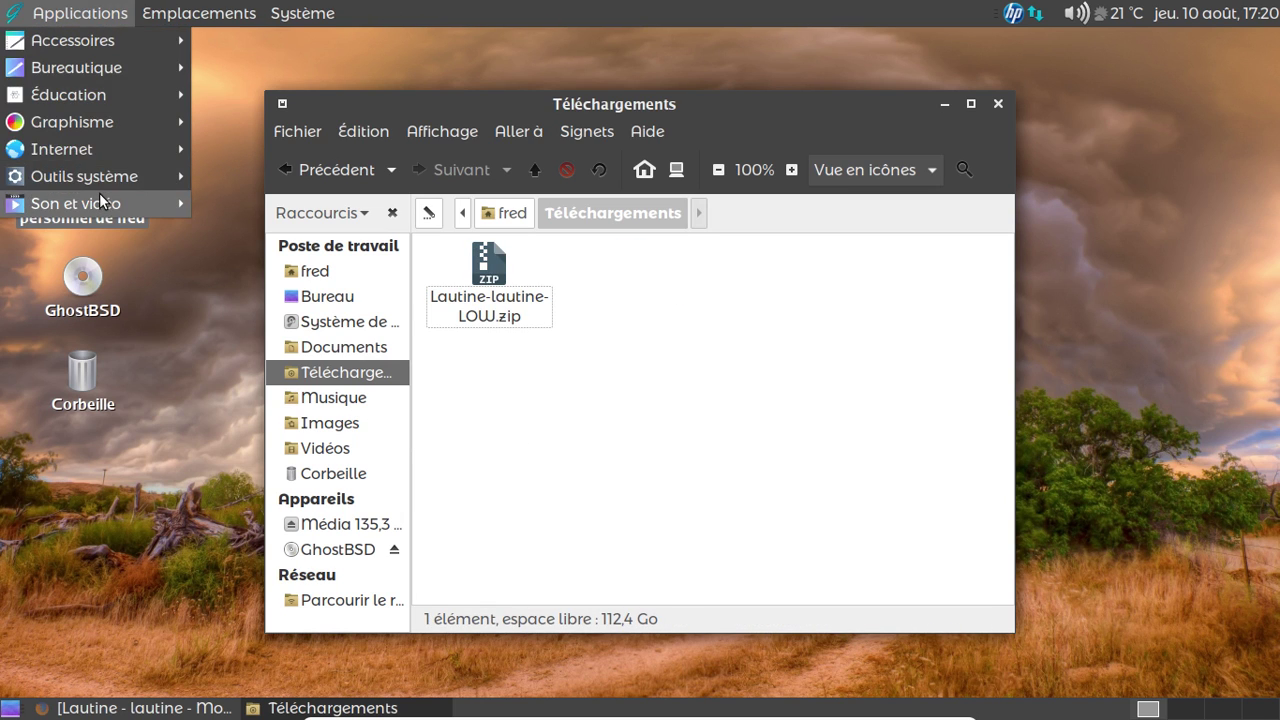
{"action": "mouse_move", "coordinate": [103, 202]}
{"action": "left_click", "coordinate": [233, 258]}
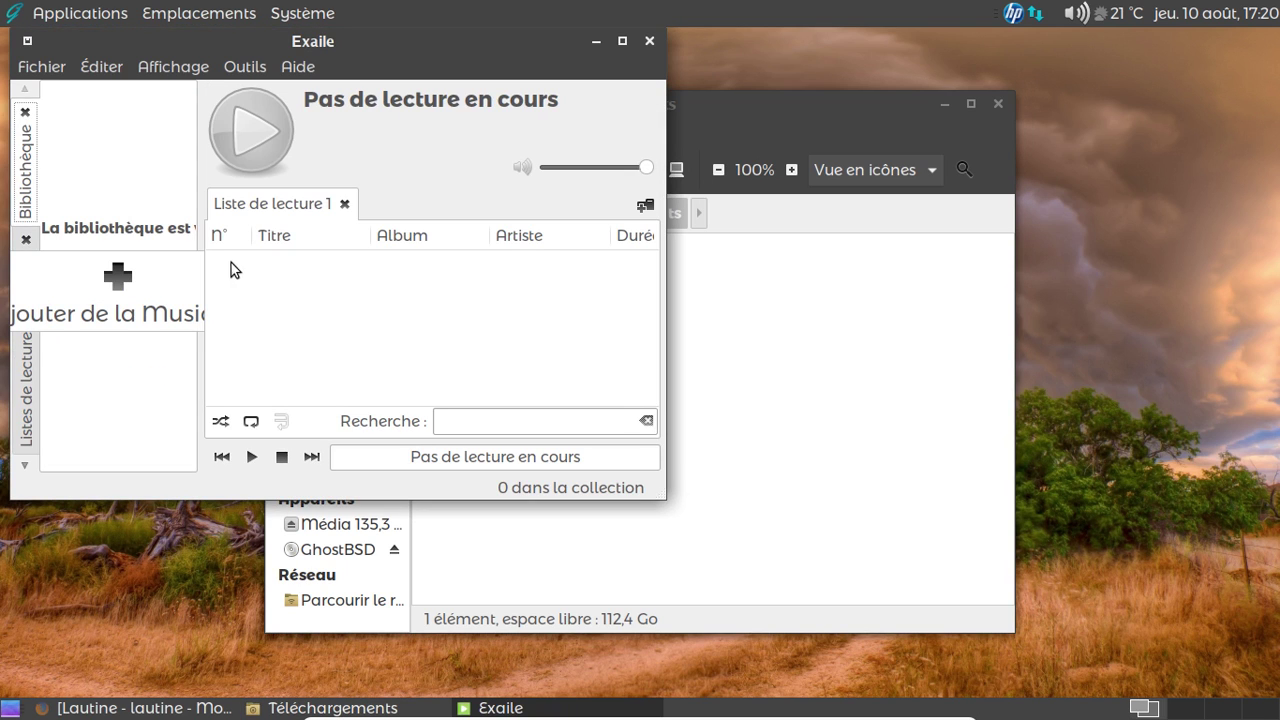
Step: Add the Musique folder to the Exaile library, rescan the library, and apply the changes
{"action": "left_click", "coordinate": [166, 280]}
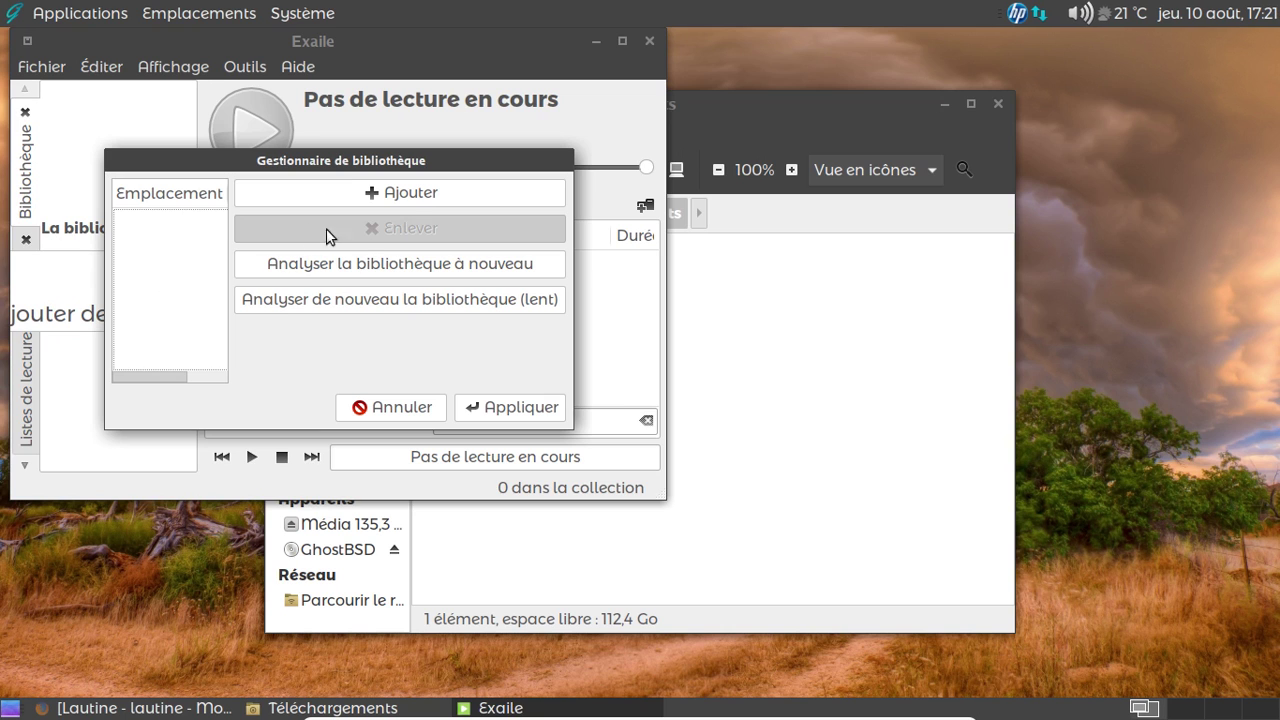
{"action": "left_click", "coordinate": [379, 198]}
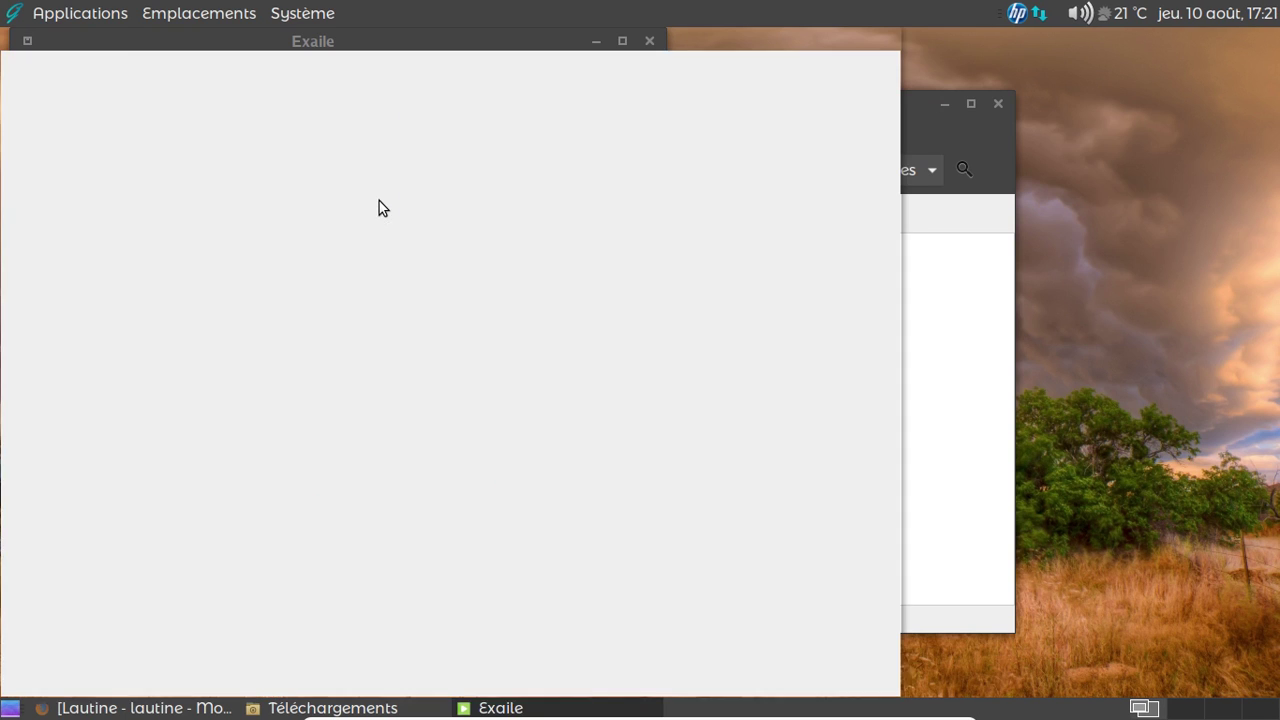
{"action": "left_click", "coordinate": [248, 255]}
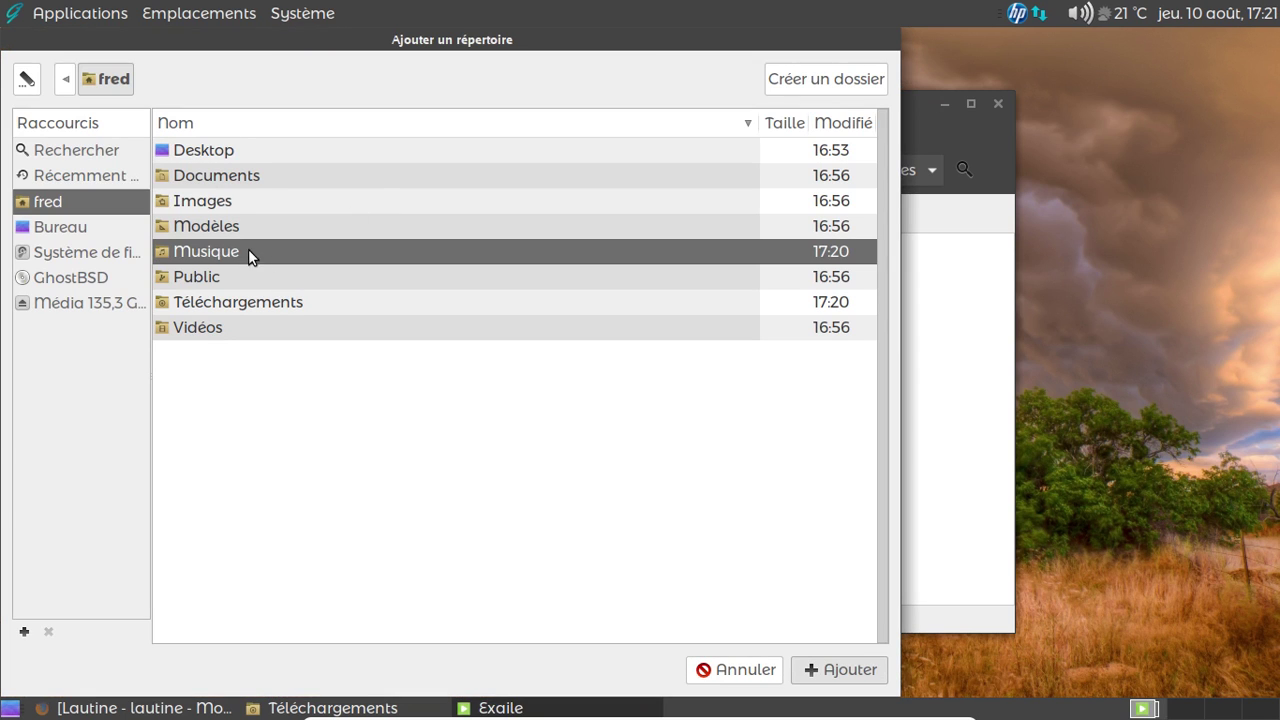
{"action": "left_click", "coordinate": [843, 670]}
{"action": "left_click", "coordinate": [439, 270]}
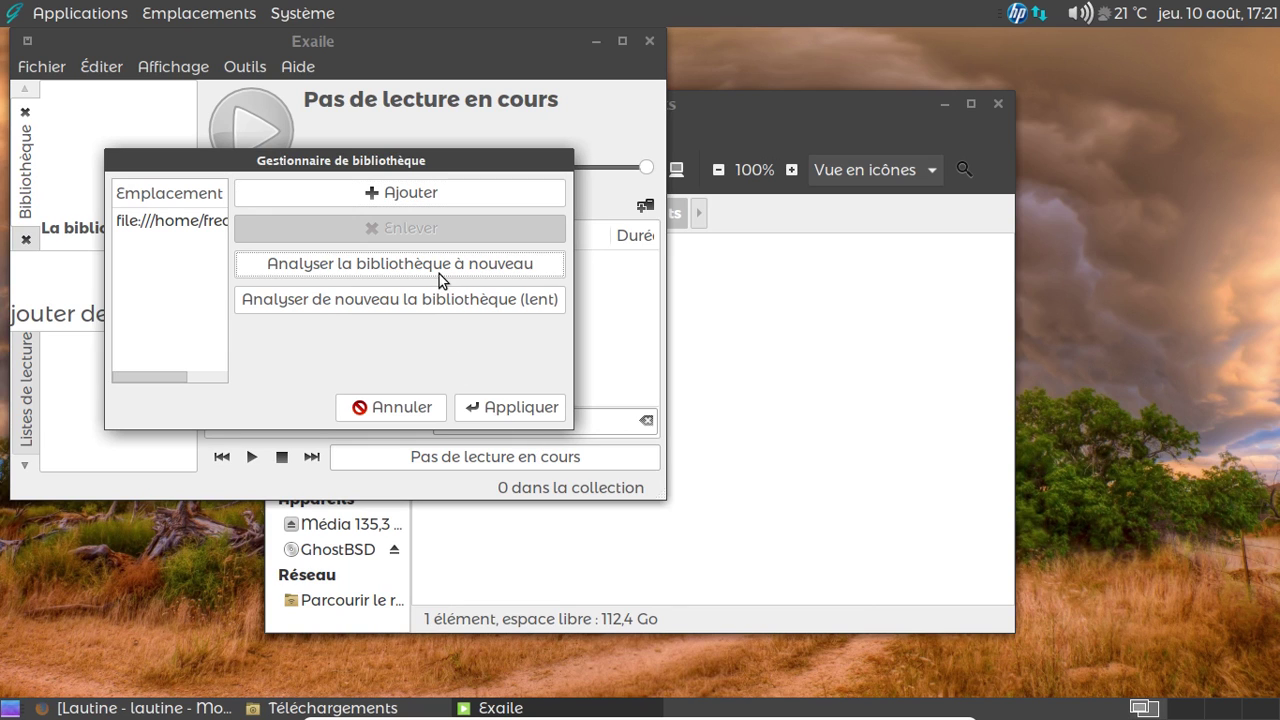
{"action": "left_click", "coordinate": [497, 409]}
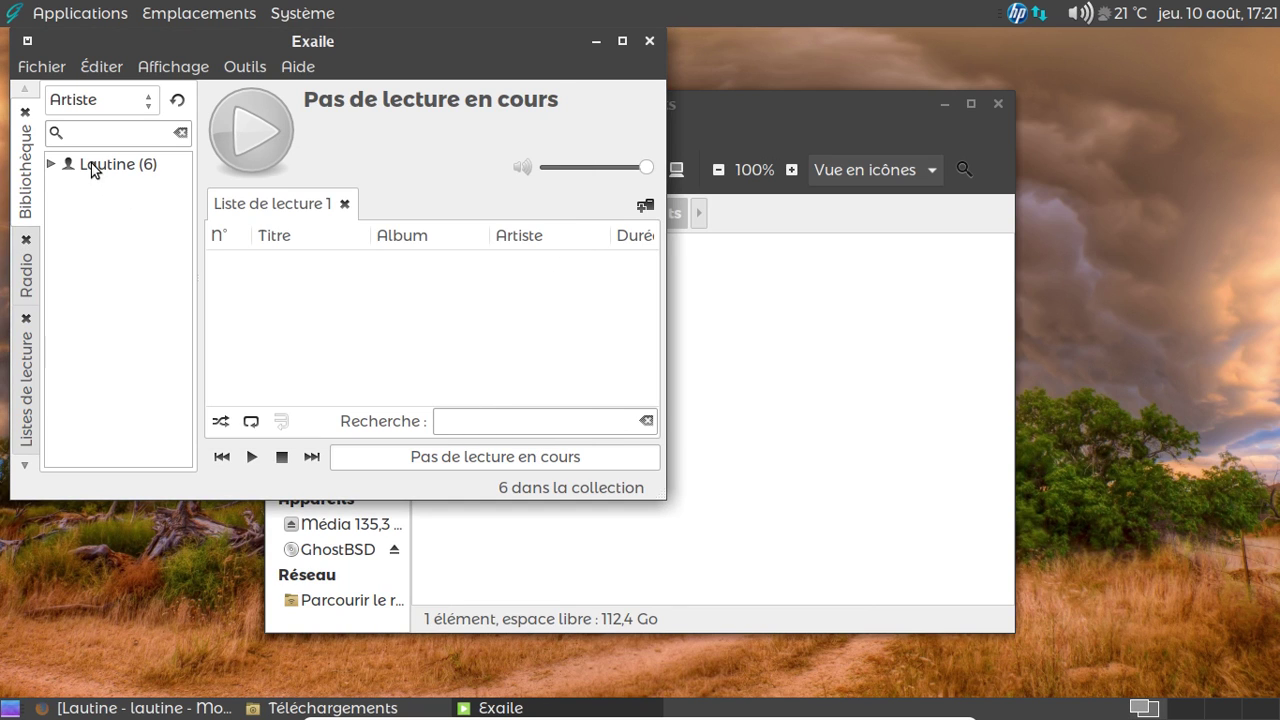
Step: Add all tracks by the artist Lautine to the playlist and try to play the first one, elektronica non grata
{"action": "left_click_drag", "start_coordinate": [92, 163], "coordinate": [343, 272]}
{"action": "left_click", "coordinate": [105, 168]}
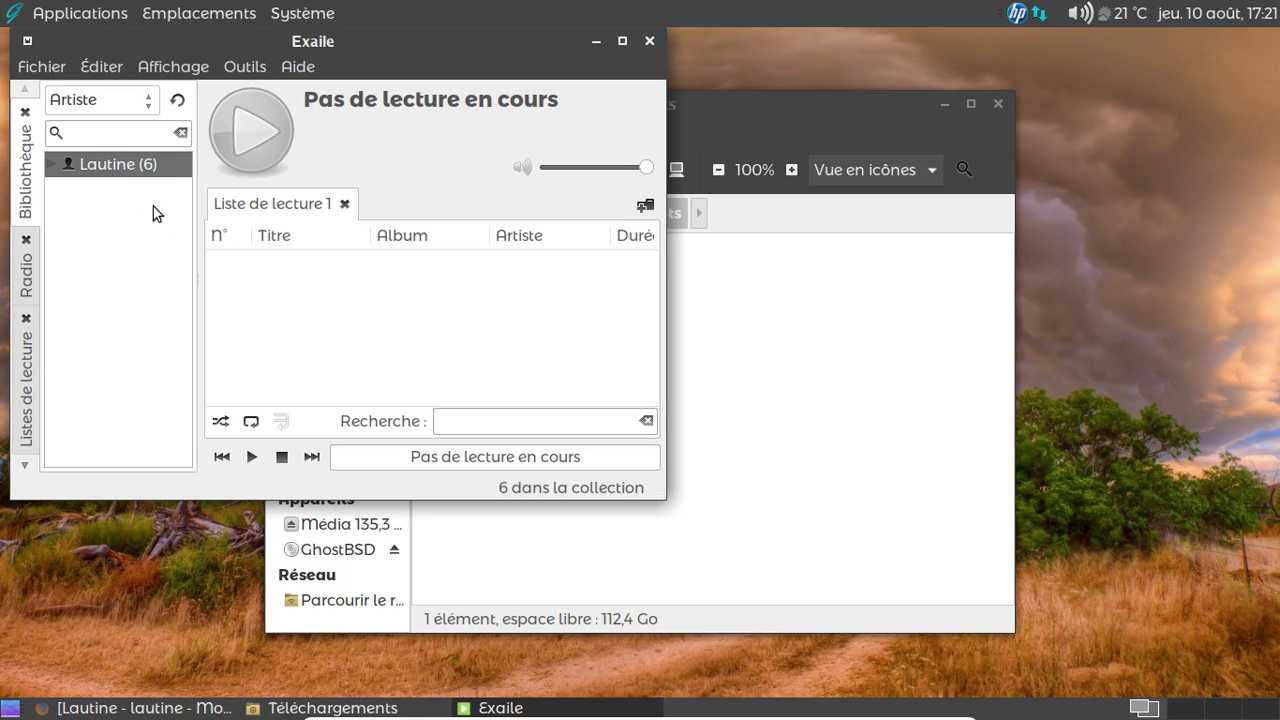
{"action": "left_click_drag", "start_coordinate": [153, 206], "coordinate": [243, 264]}
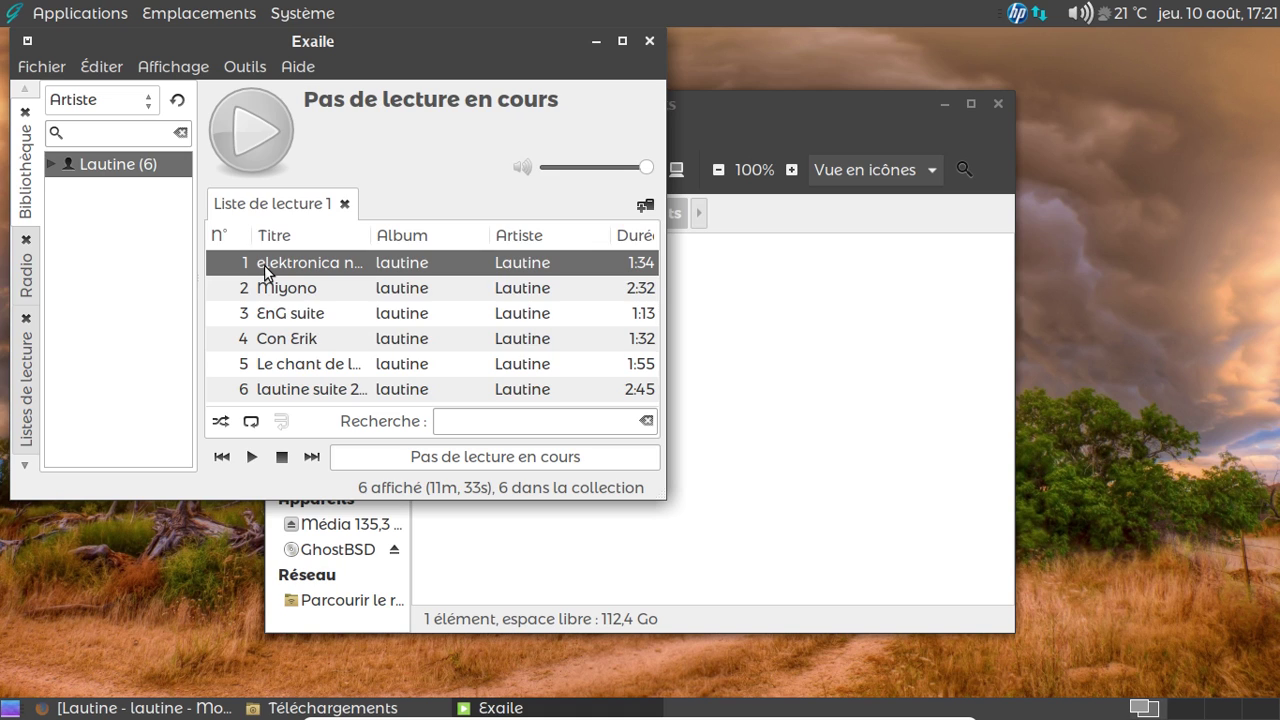
{"action": "double_click", "coordinate": [264, 265]}
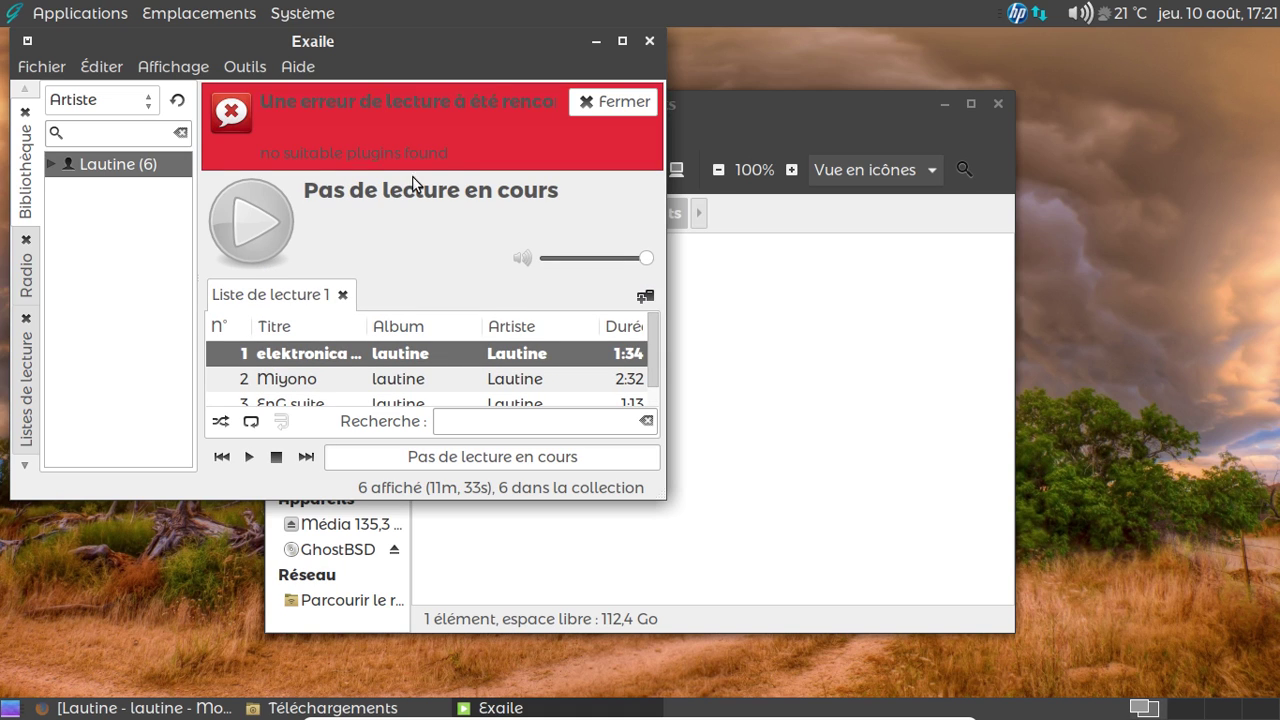
{"action": "left_click", "coordinate": [614, 104]}
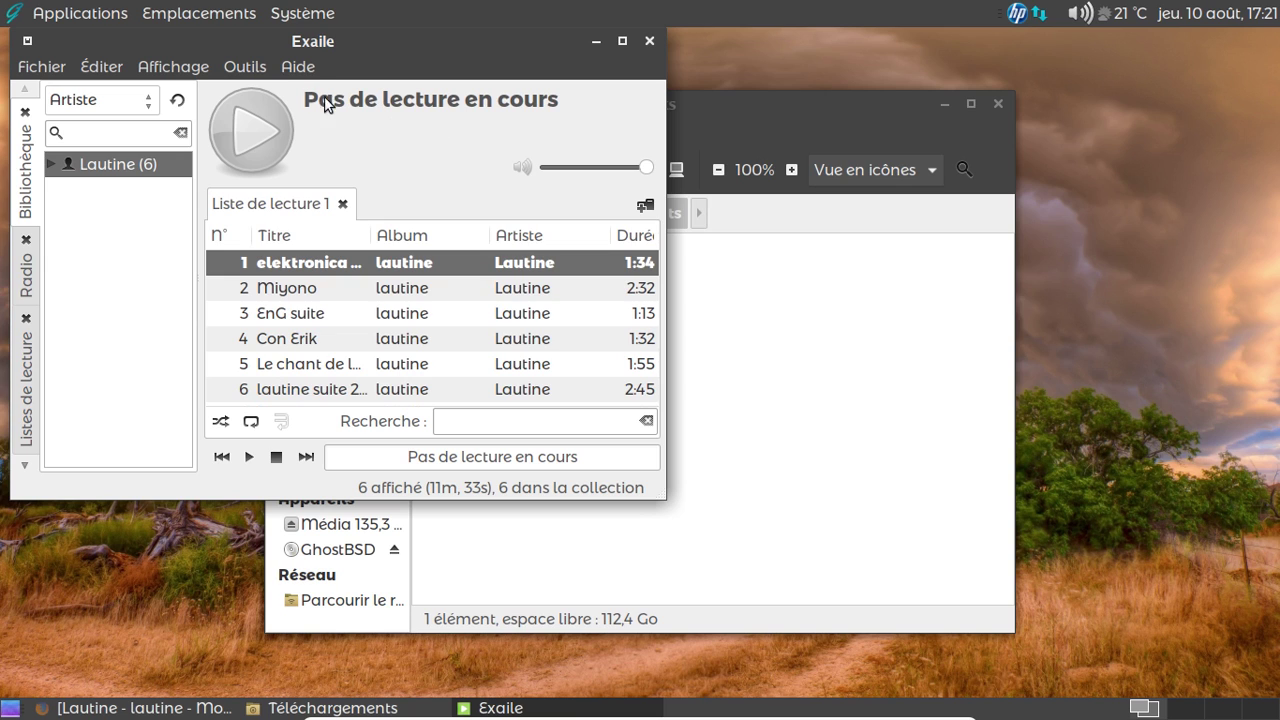
Step: Check the Exaile version information and close it again
{"action": "left_click", "coordinate": [298, 66]}
{"action": "left_click", "coordinate": [322, 90]}
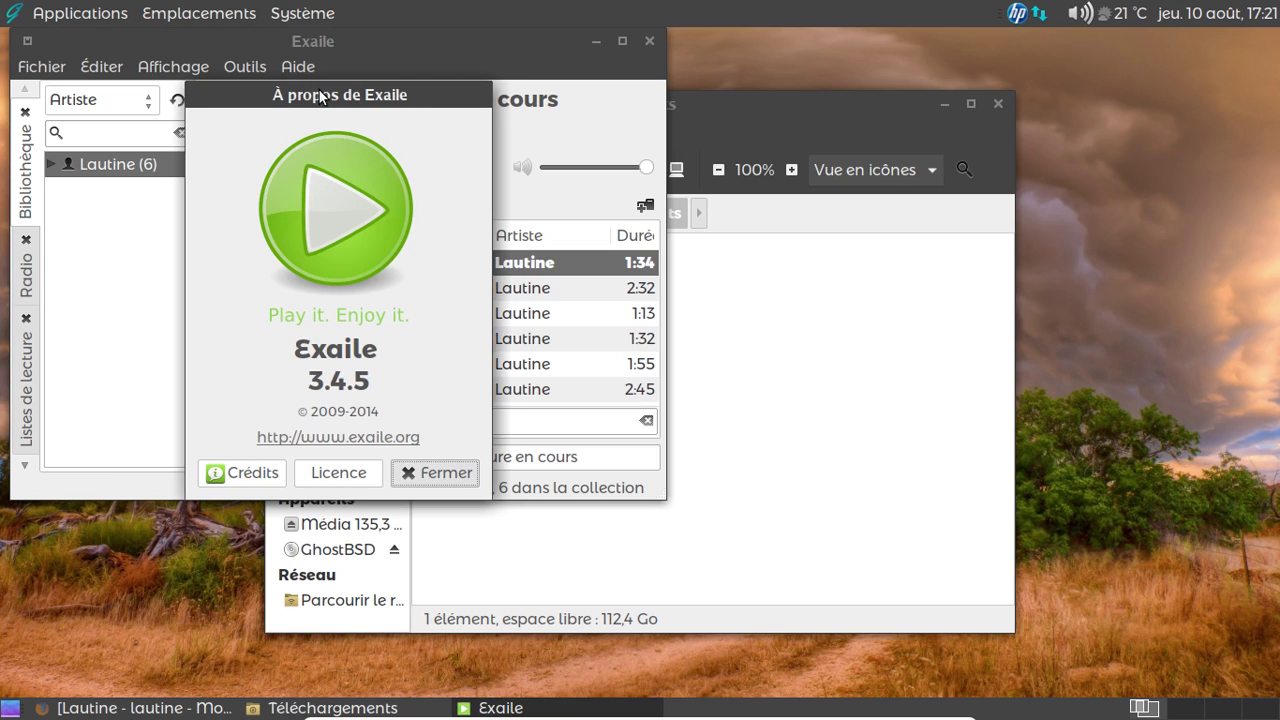
{"action": "left_click", "coordinate": [429, 474]}
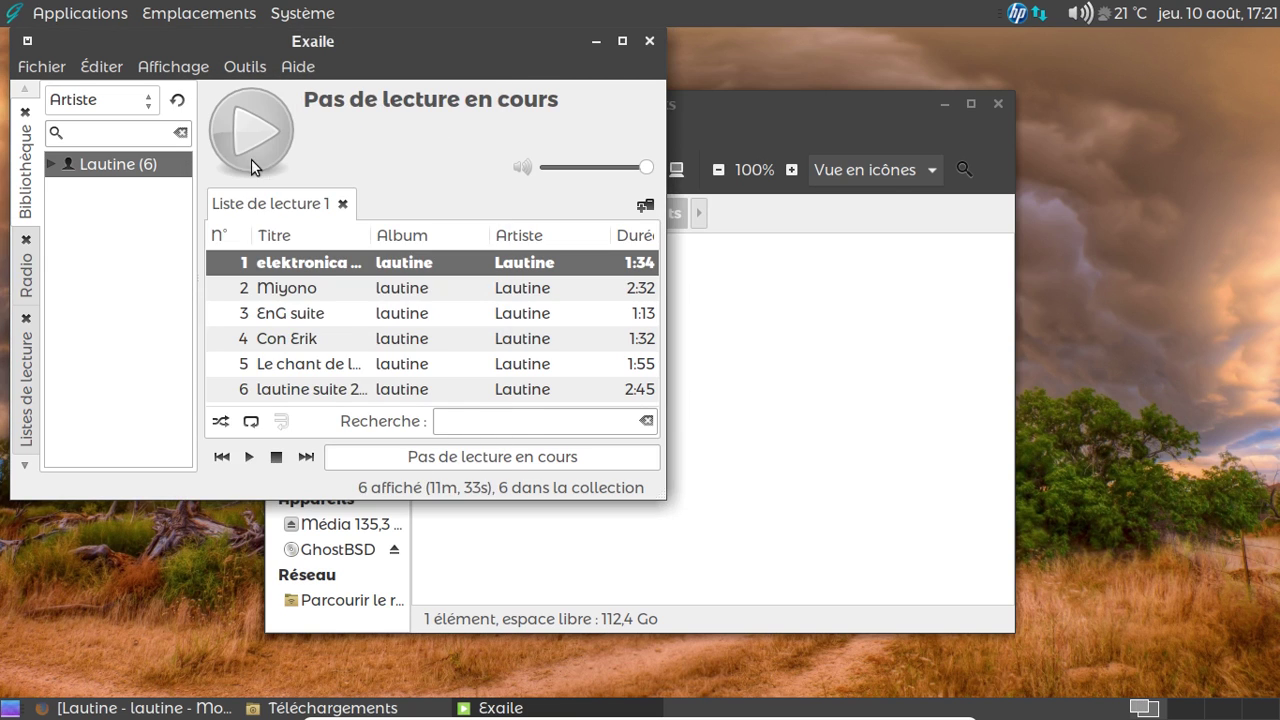
Step: Launch the OctoPkg package manager from the system tools and authorize the database synchronization with the administrator password
{"action": "left_click", "coordinate": [74, 15]}
{"action": "mouse_move", "coordinate": [95, 176]}
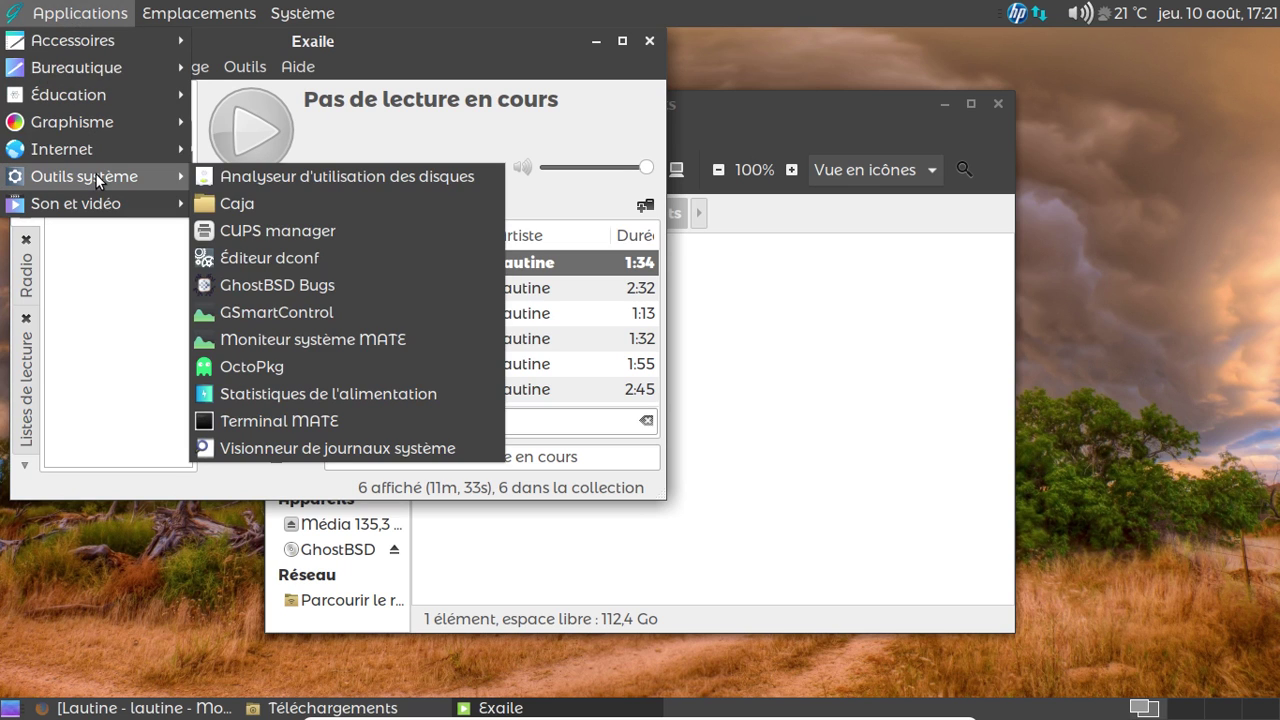
{"action": "left_click", "coordinate": [256, 368]}
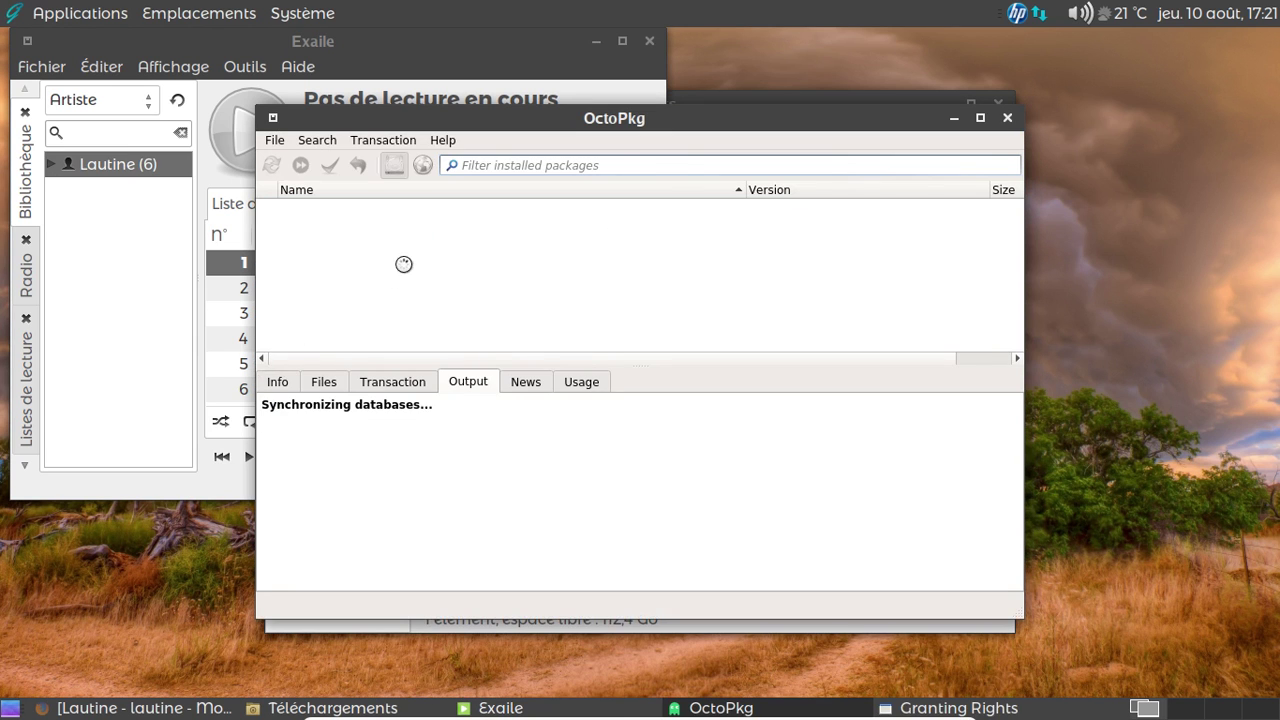
{"action": "type", "text": "•••"}
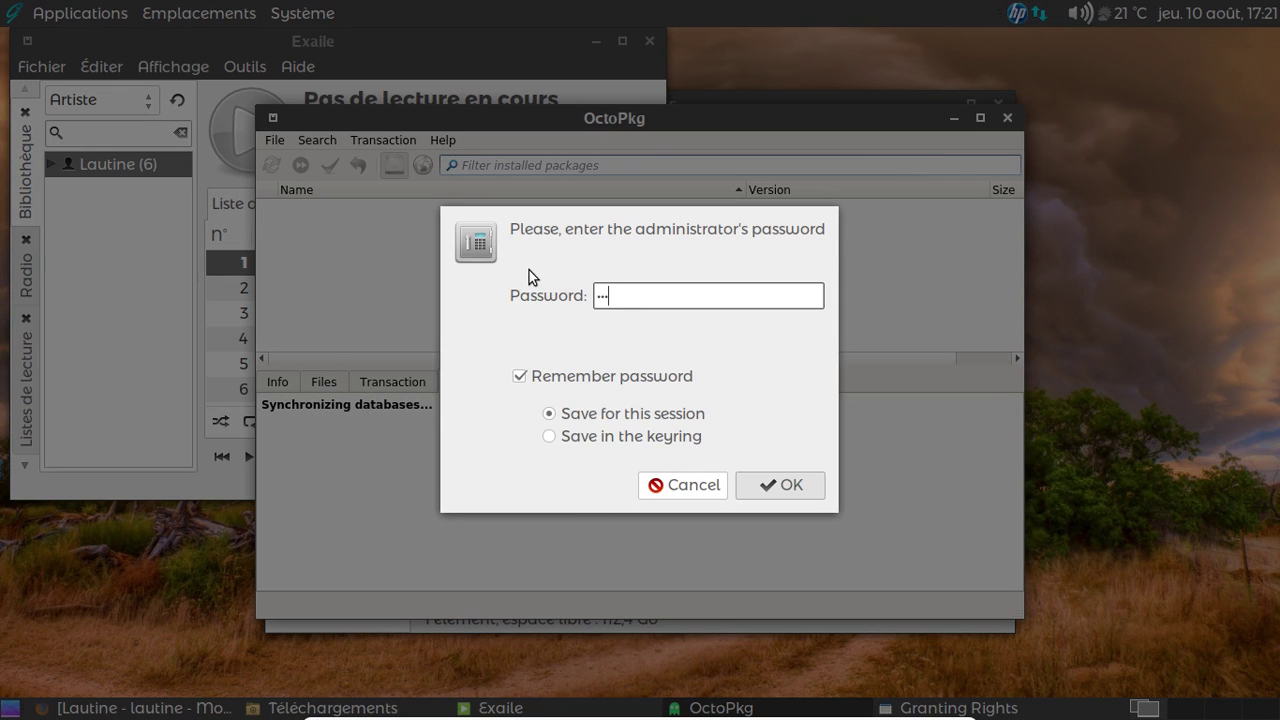
{"action": "type", "text": "•••"}
{"action": "key", "text": "Return"}
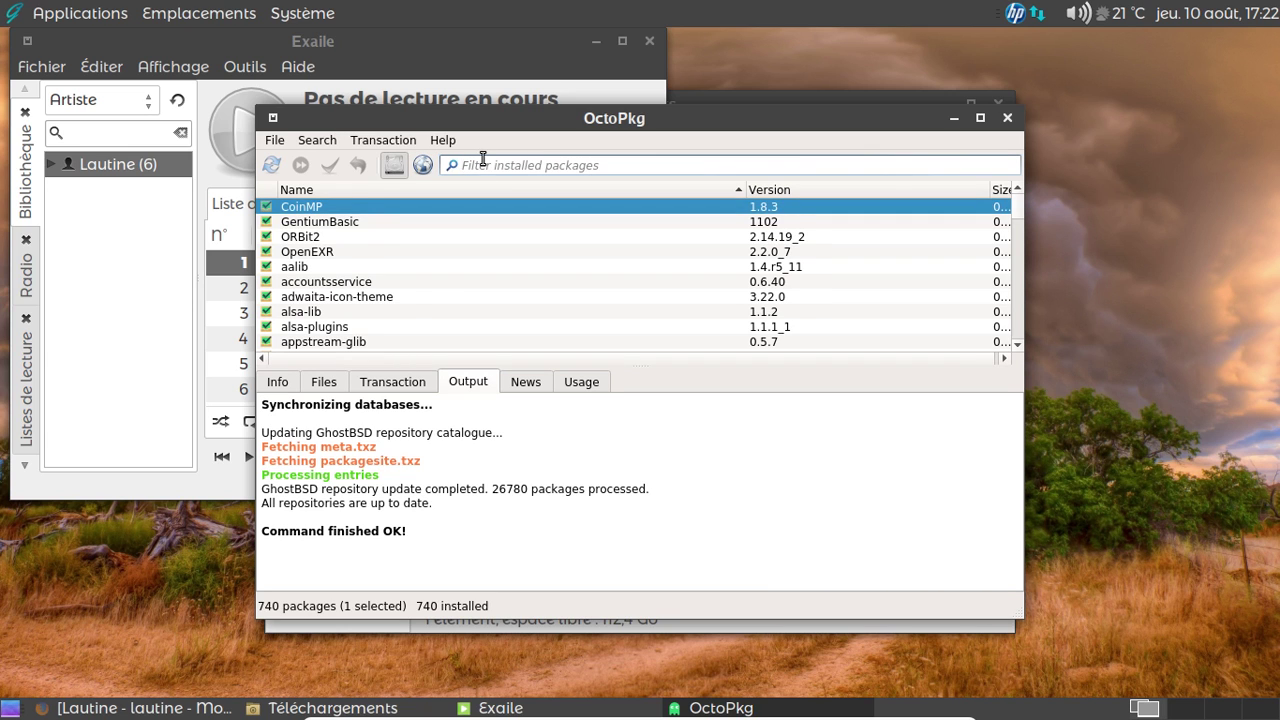
Step: Filter the installed packages by gst, and search the remote repository for the same term
{"action": "type", "text": "gst"}
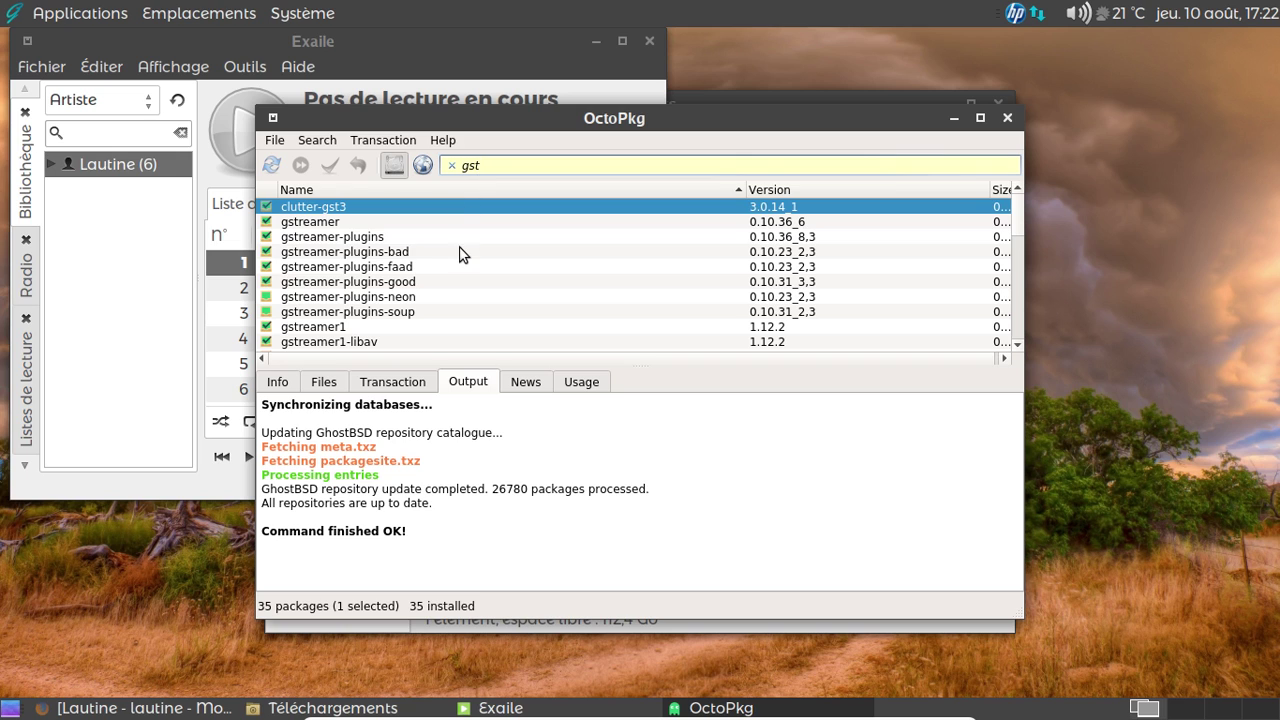
{"action": "scroll", "coordinate": [452, 249], "scroll_direction": "down", "scroll_amount": 8}
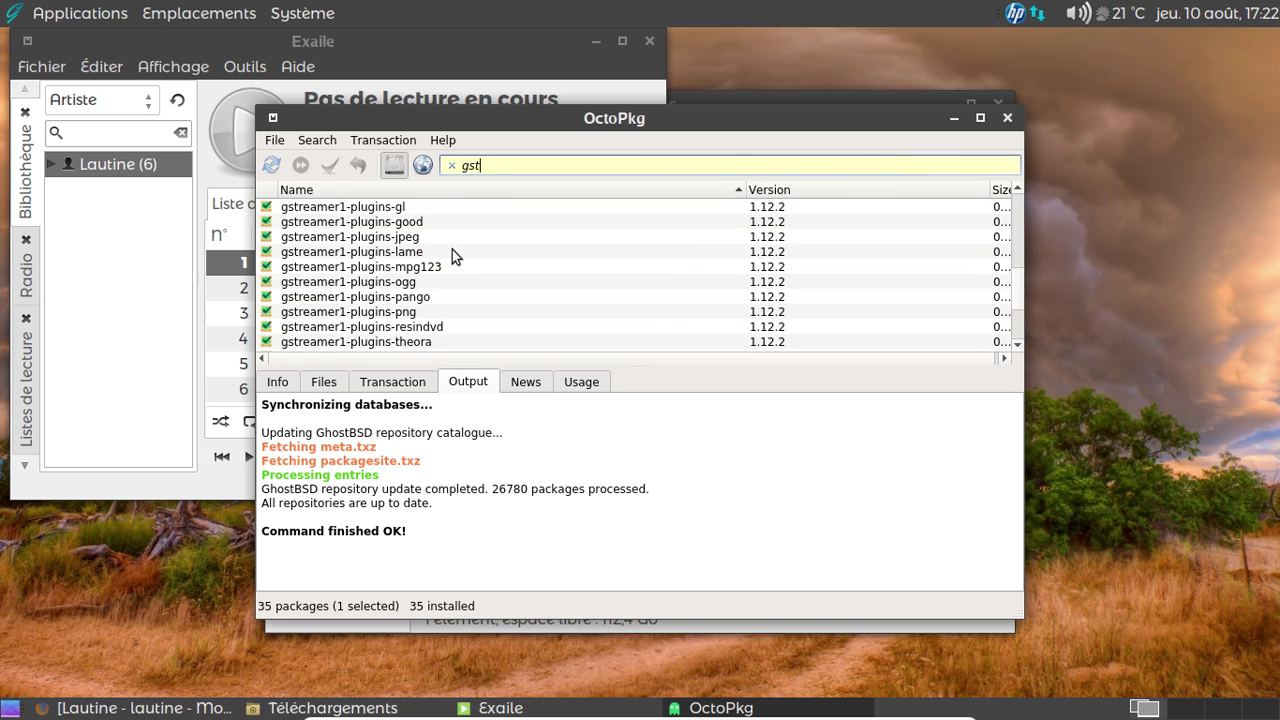
{"action": "left_click", "coordinate": [423, 165]}
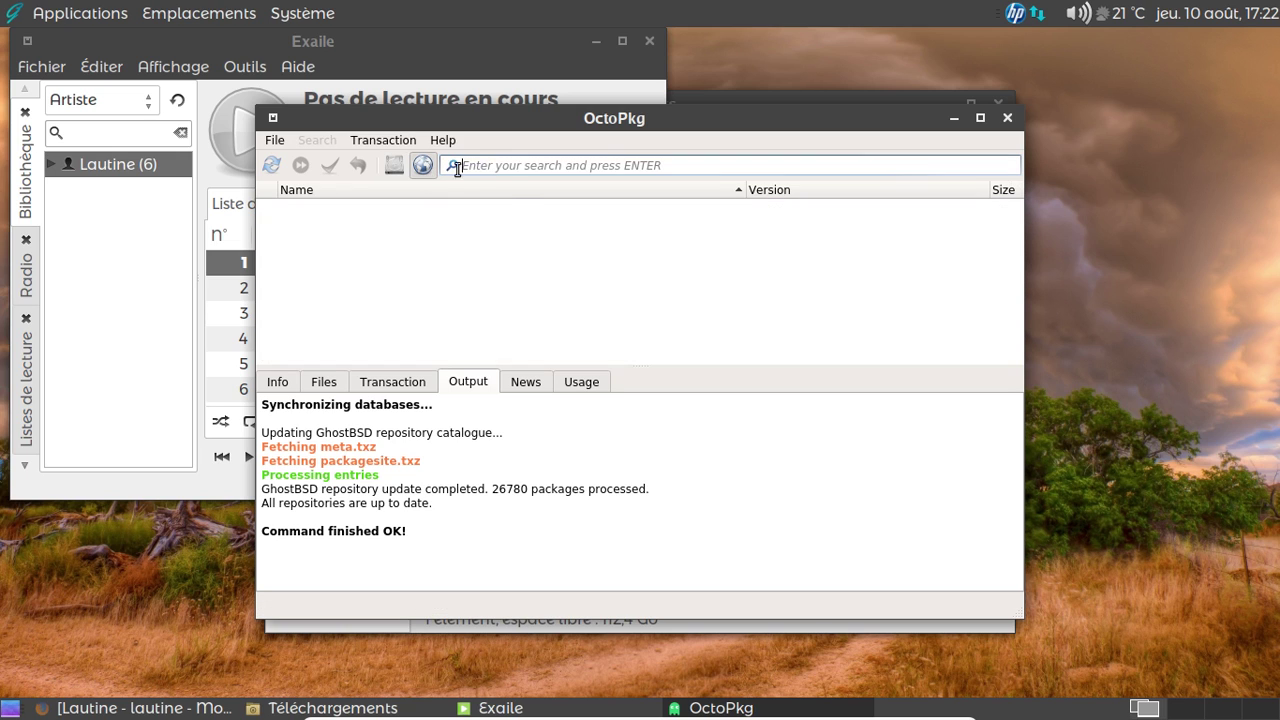
{"action": "left_click", "coordinate": [501, 163]}
{"action": "type", "text": "gst"}
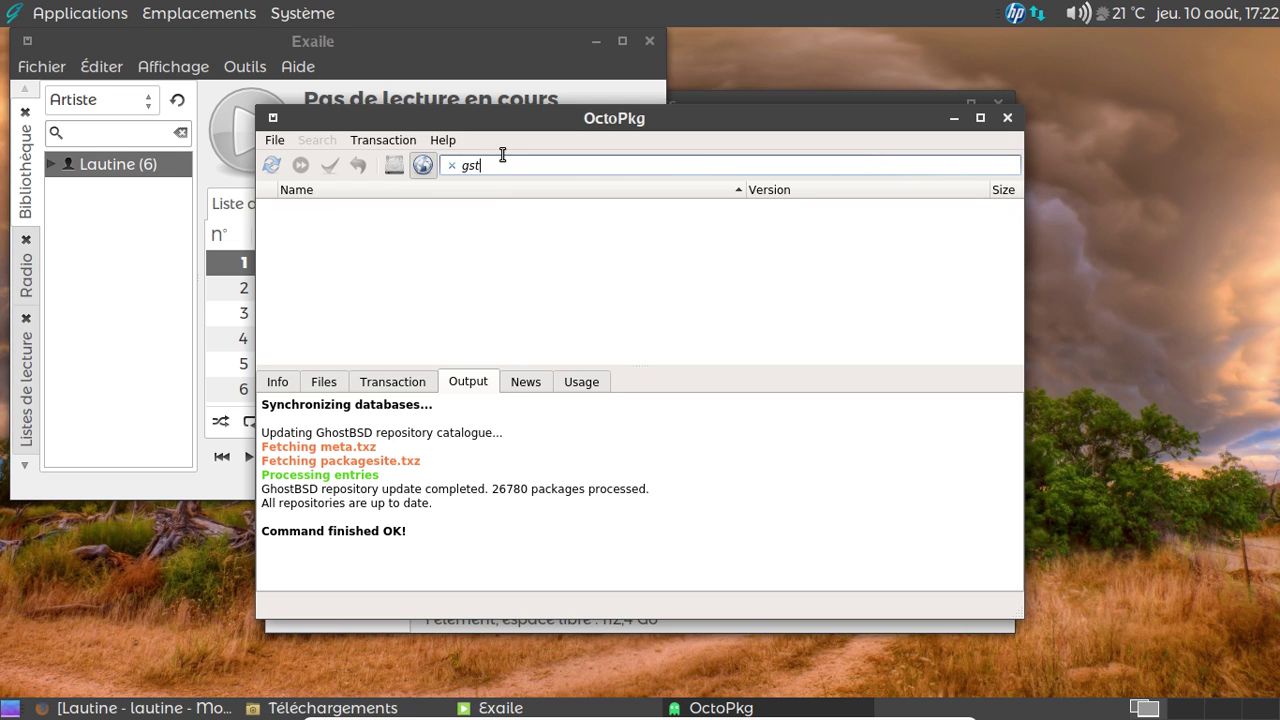
{"action": "key", "text": "Return"}
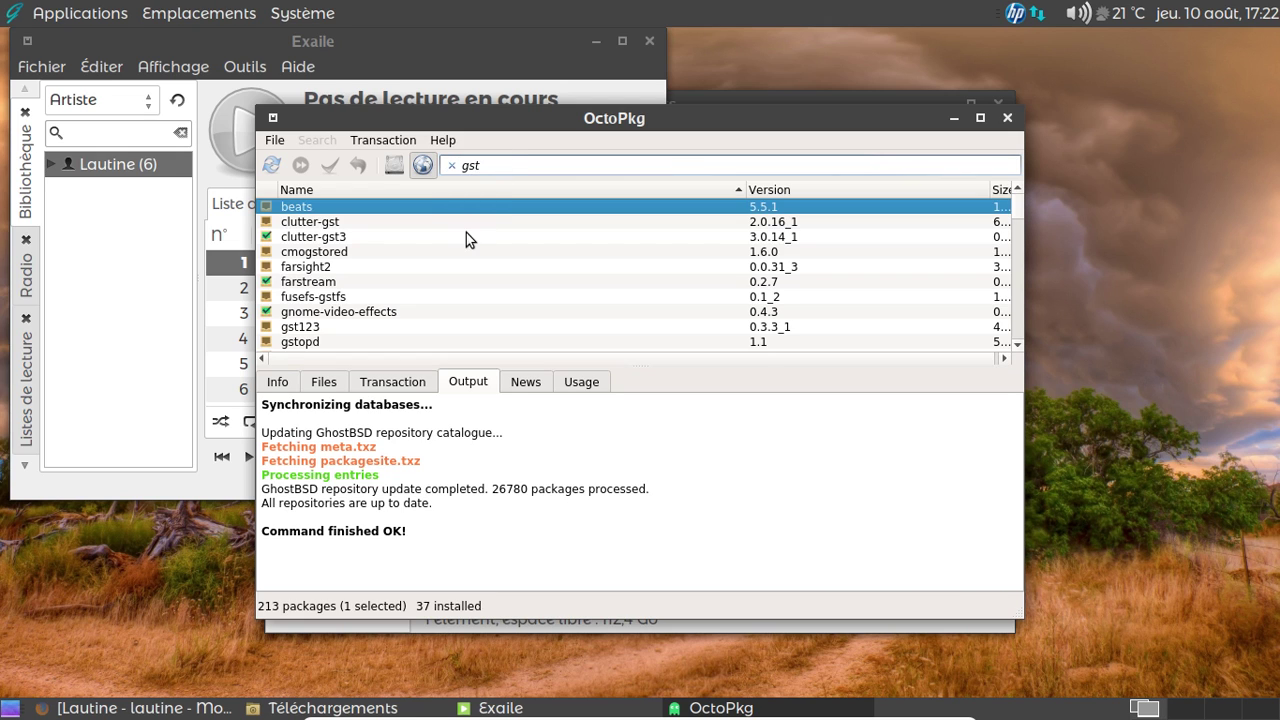
{"action": "scroll", "coordinate": [466, 233], "scroll_direction": "down", "scroll_amount": 3}
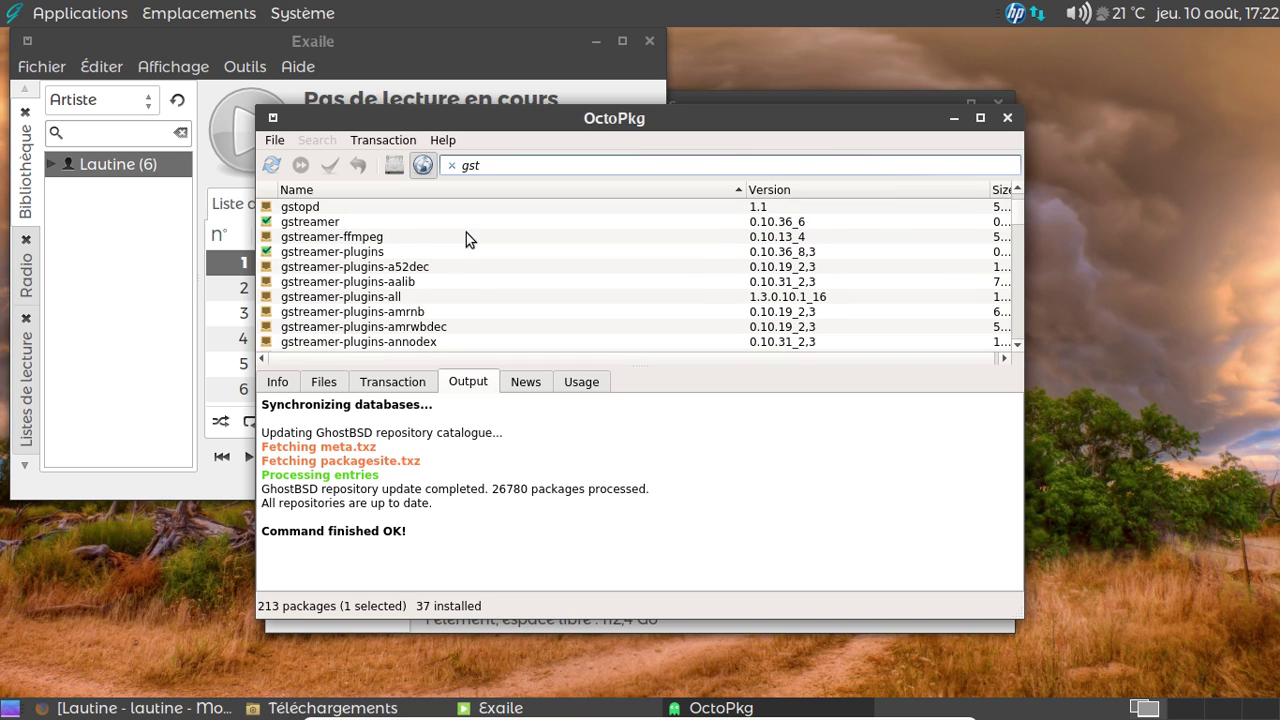
Step: Install the gstreamer-plugins-all package, confirm the download of its required packages, and dismiss the permissions notice
{"action": "left_click", "coordinate": [415, 296]}
{"action": "right_click", "coordinate": [415, 296]}
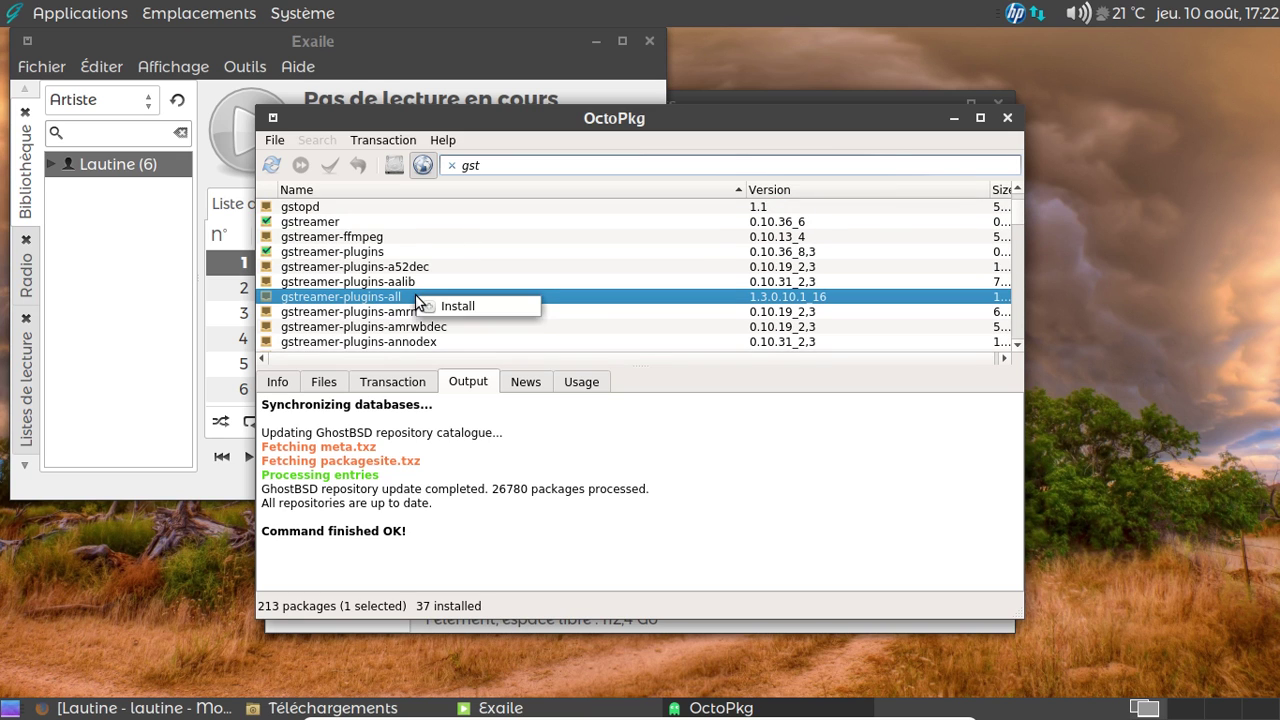
{"action": "left_click", "coordinate": [435, 304]}
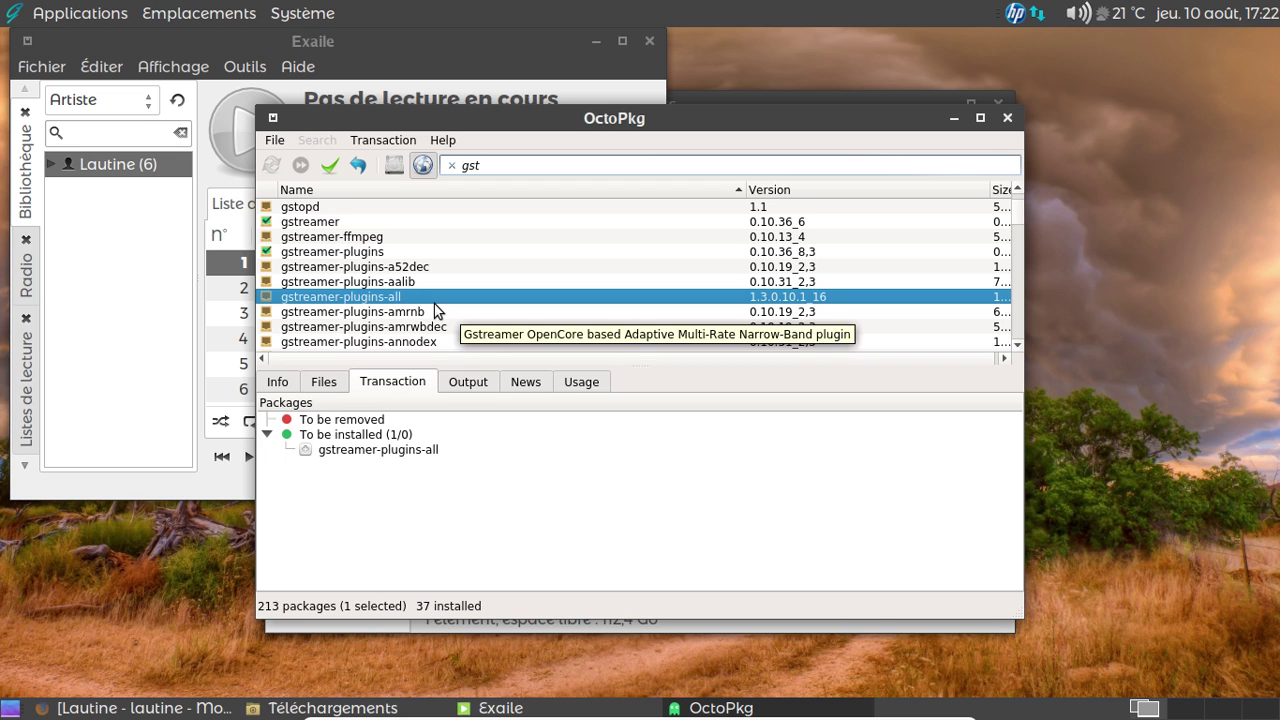
{"action": "left_click", "coordinate": [331, 166]}
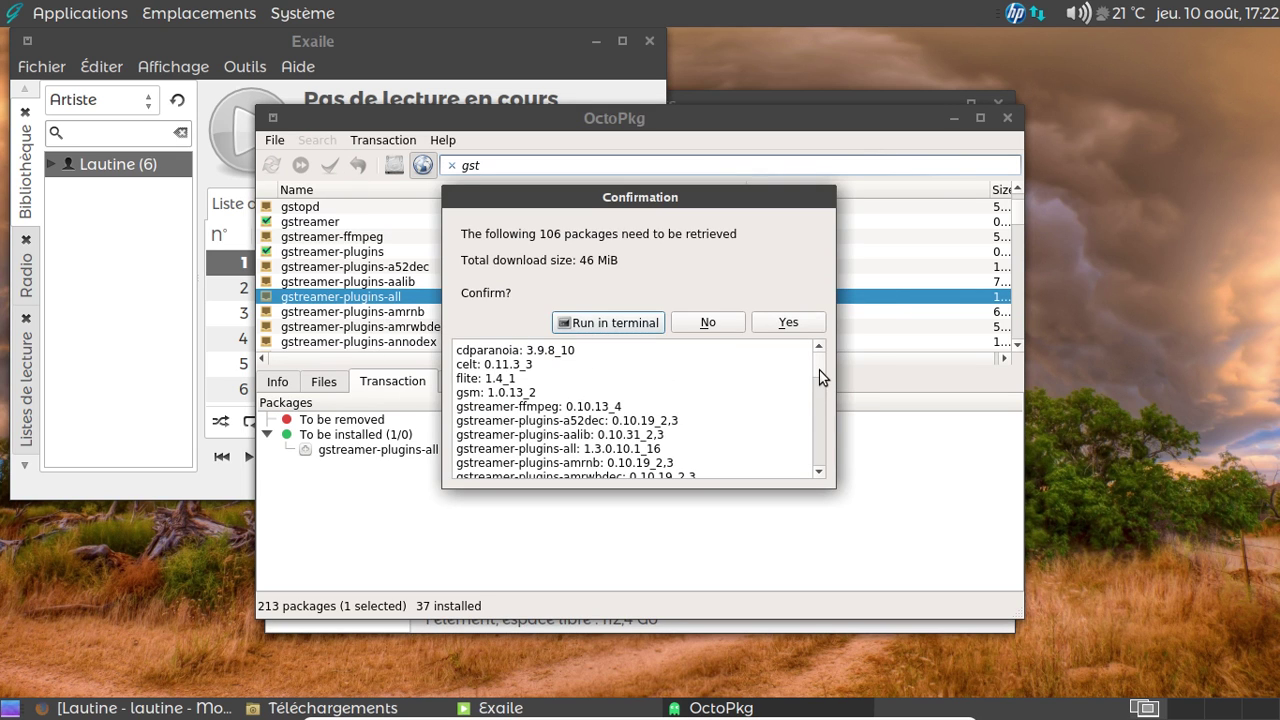
{"action": "scroll", "coordinate": [819, 377], "scroll_direction": "down", "scroll_amount": 20}
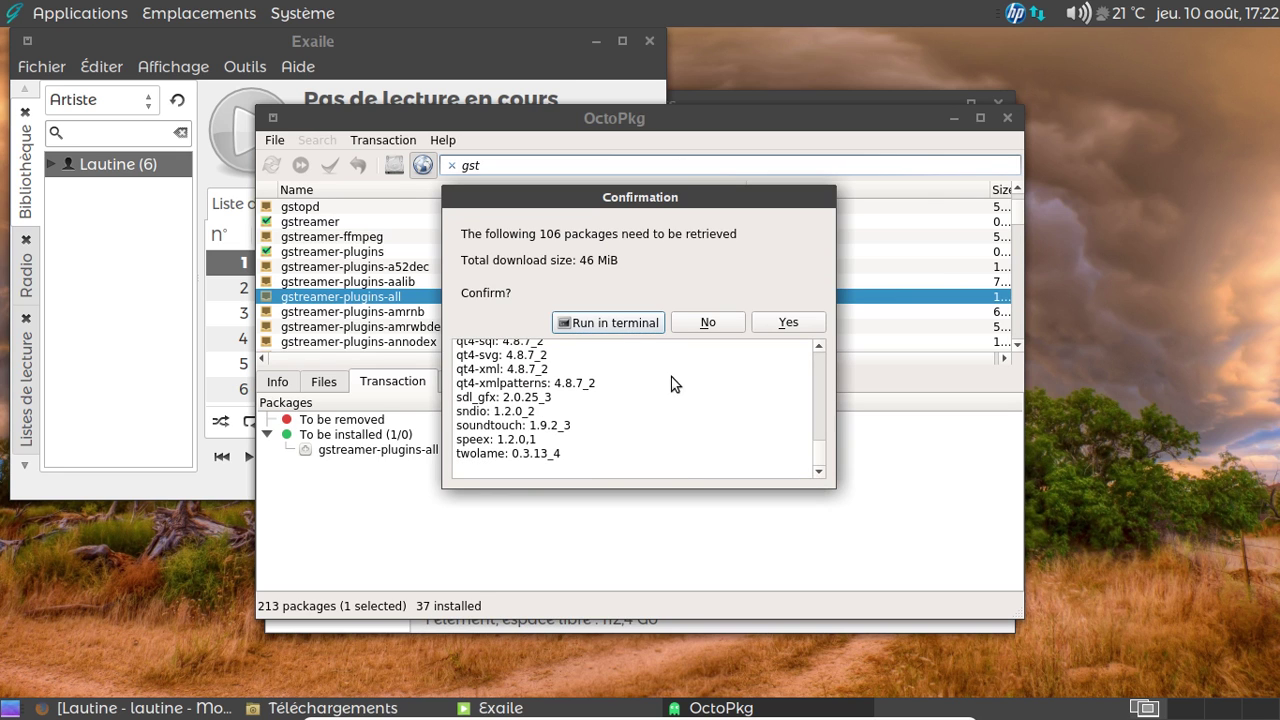
{"action": "left_click", "coordinate": [786, 323]}
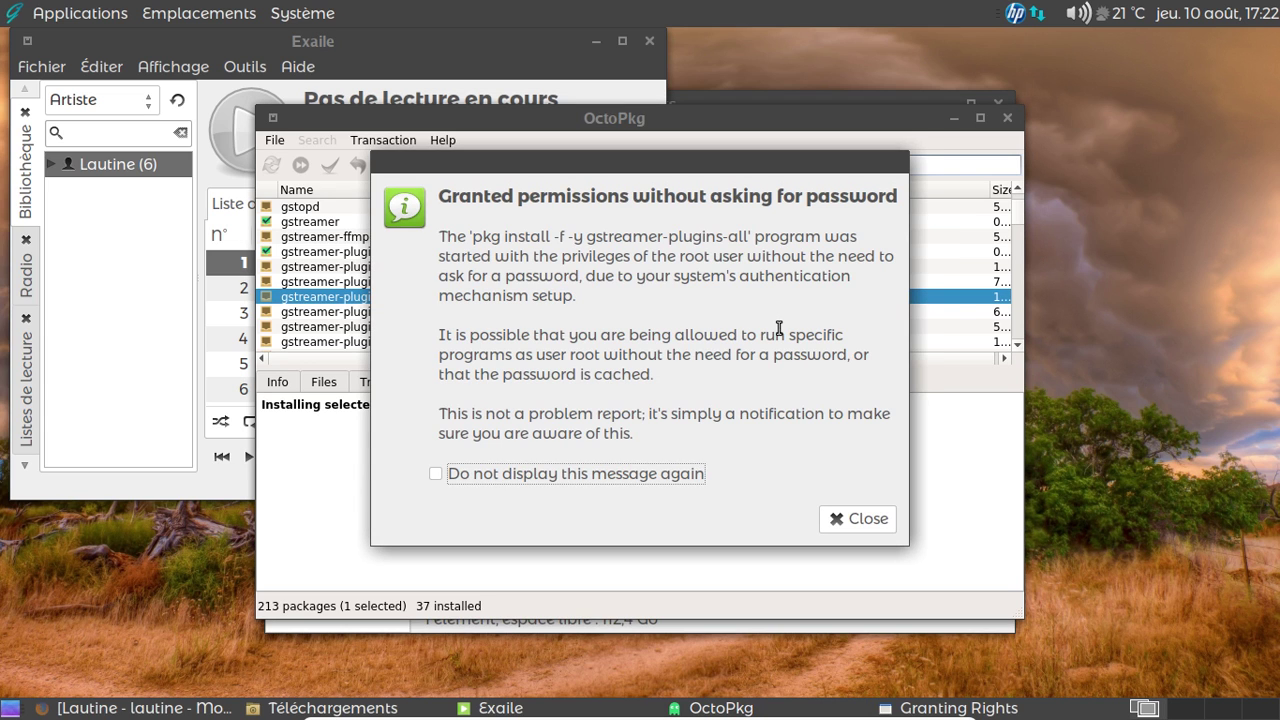
{"action": "left_click", "coordinate": [860, 518]}
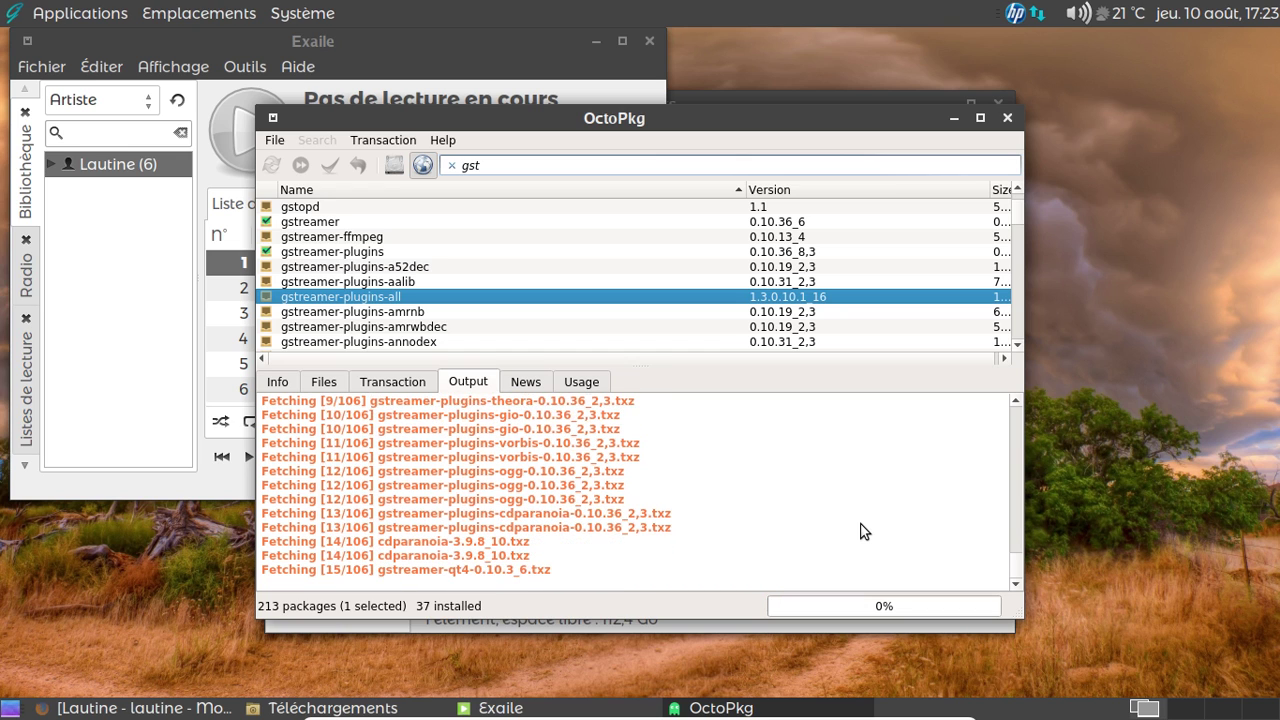
Step: Close Exaile, switch to Firefox, and load ghostbsd.org
{"action": "left_click", "coordinate": [646, 41]}
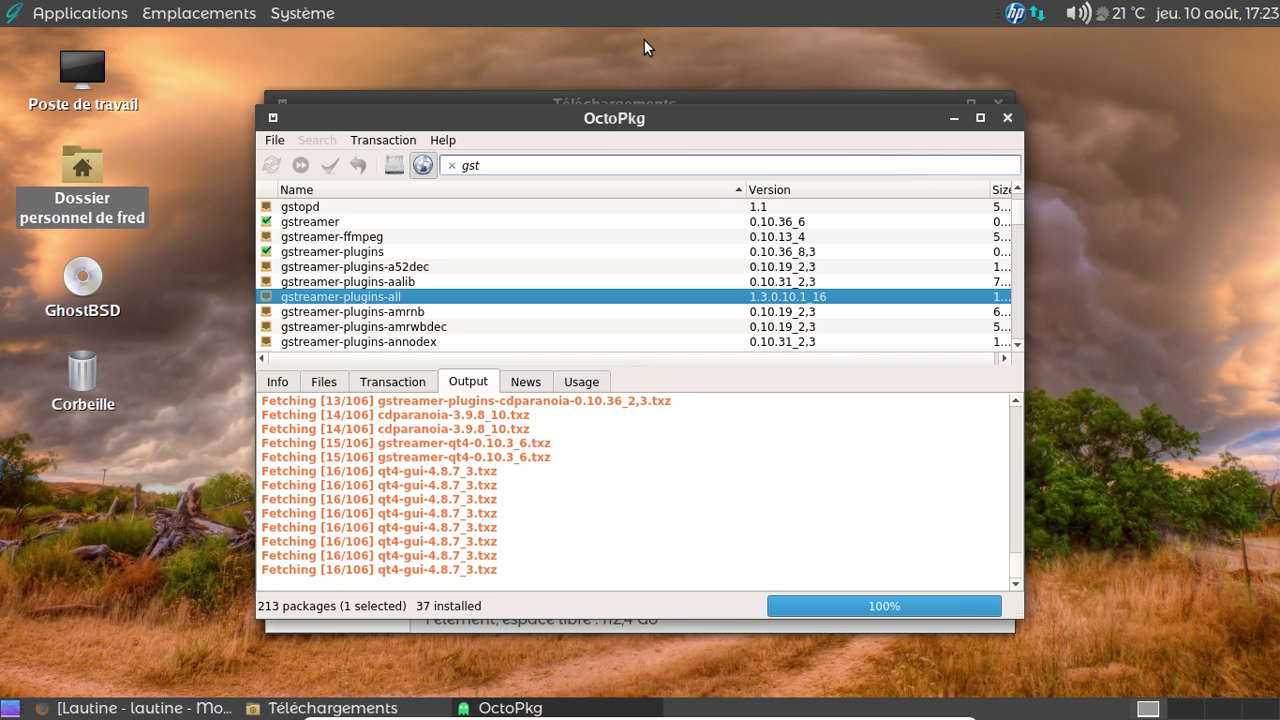
{"action": "left_click", "coordinate": [180, 706]}
{"action": "left_click", "coordinate": [395, 121]}
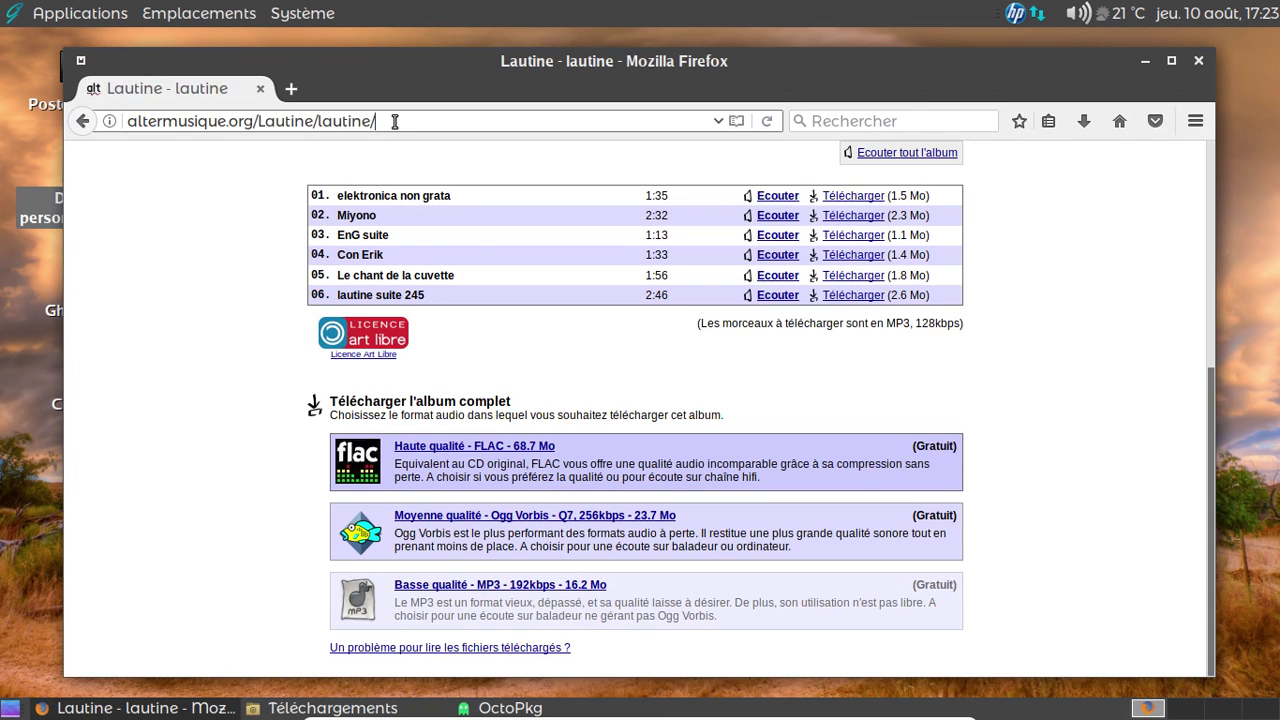
{"action": "key", "text": "ctrl+a"}
{"action": "type", "text": "ghostbsd"}
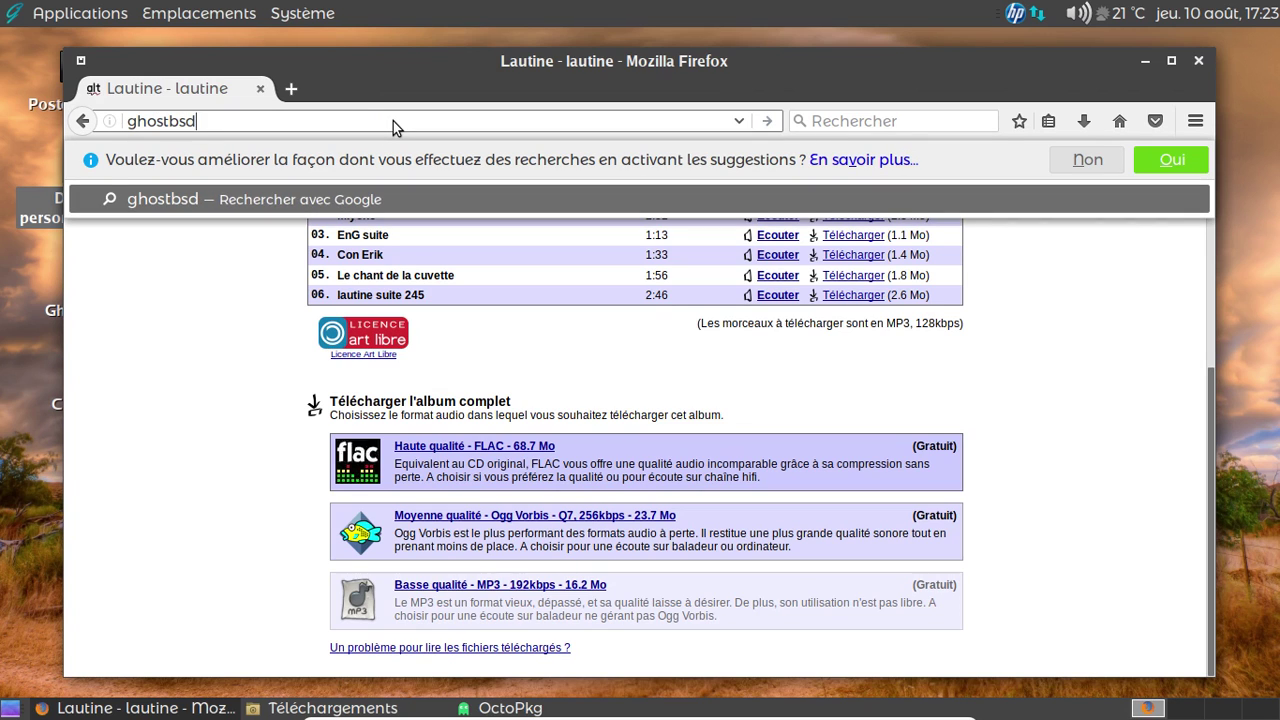
{"action": "type", "text": ".org"}
{"action": "key", "text": "Return"}
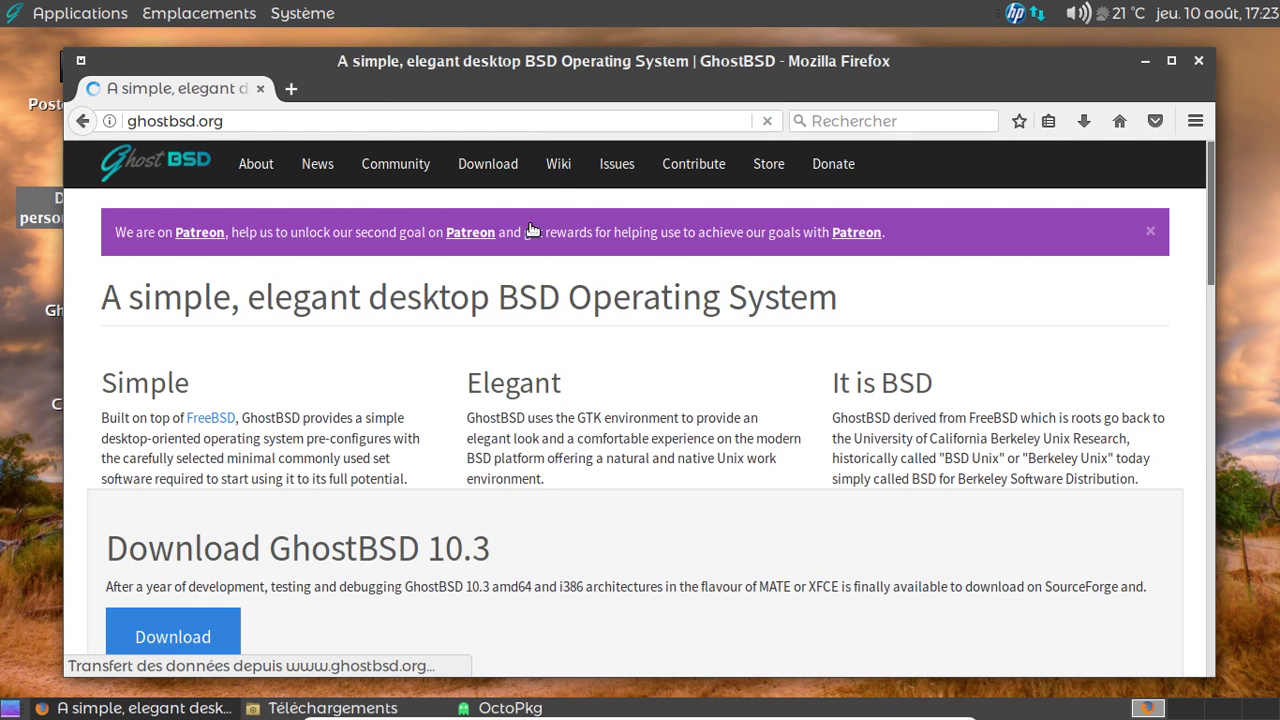
Step: Go to the GhostBSD forums through the site's Community page and open the Announcements forum
{"action": "left_click", "coordinate": [409, 170]}
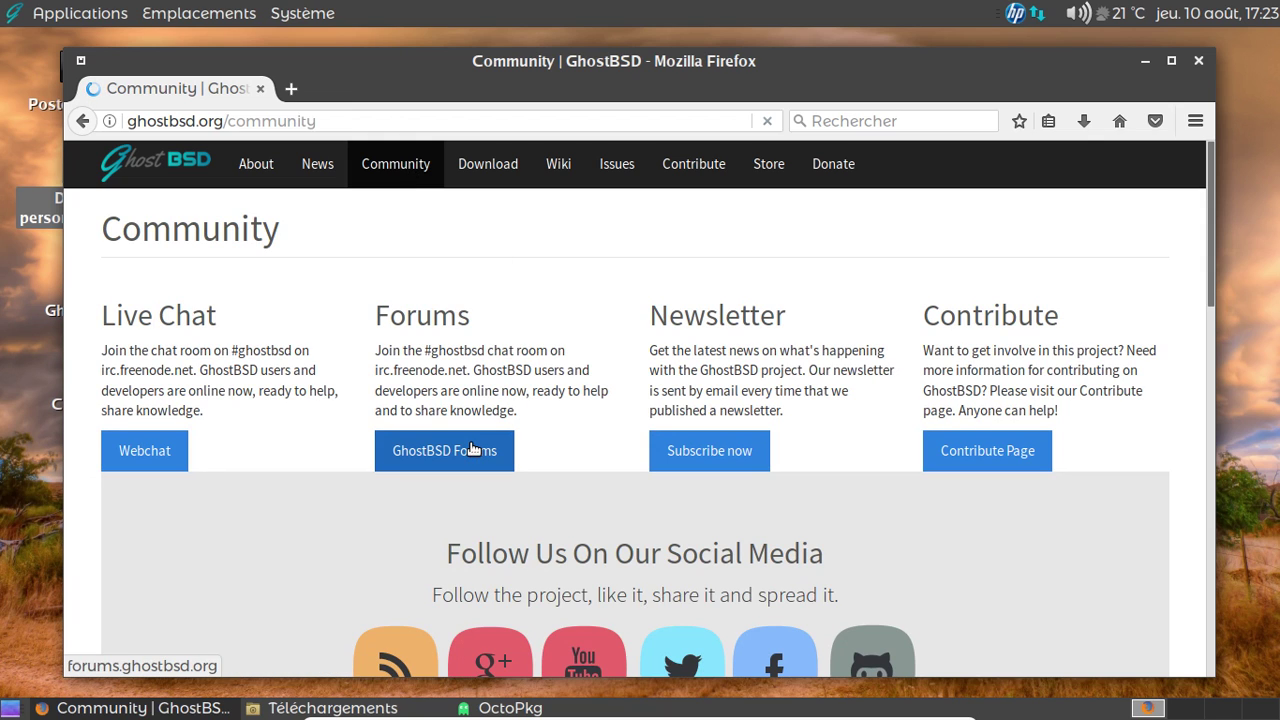
{"action": "left_click", "coordinate": [474, 450]}
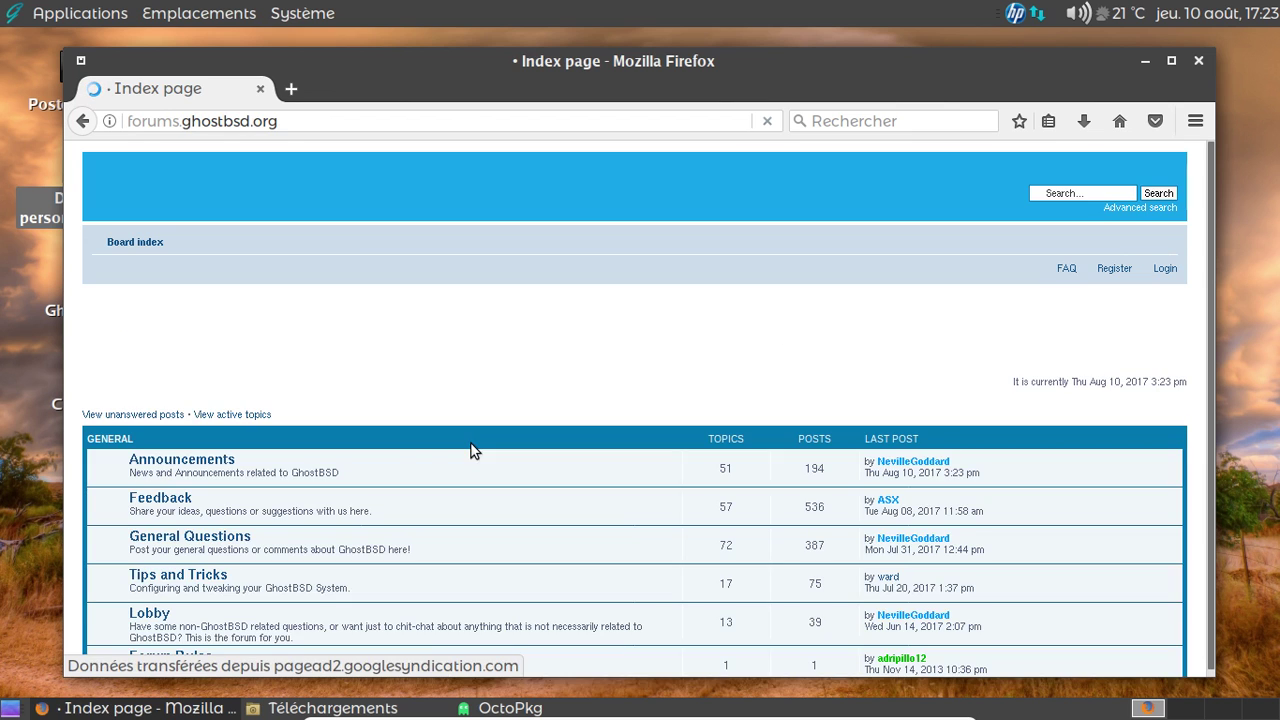
{"action": "left_click", "coordinate": [210, 468]}
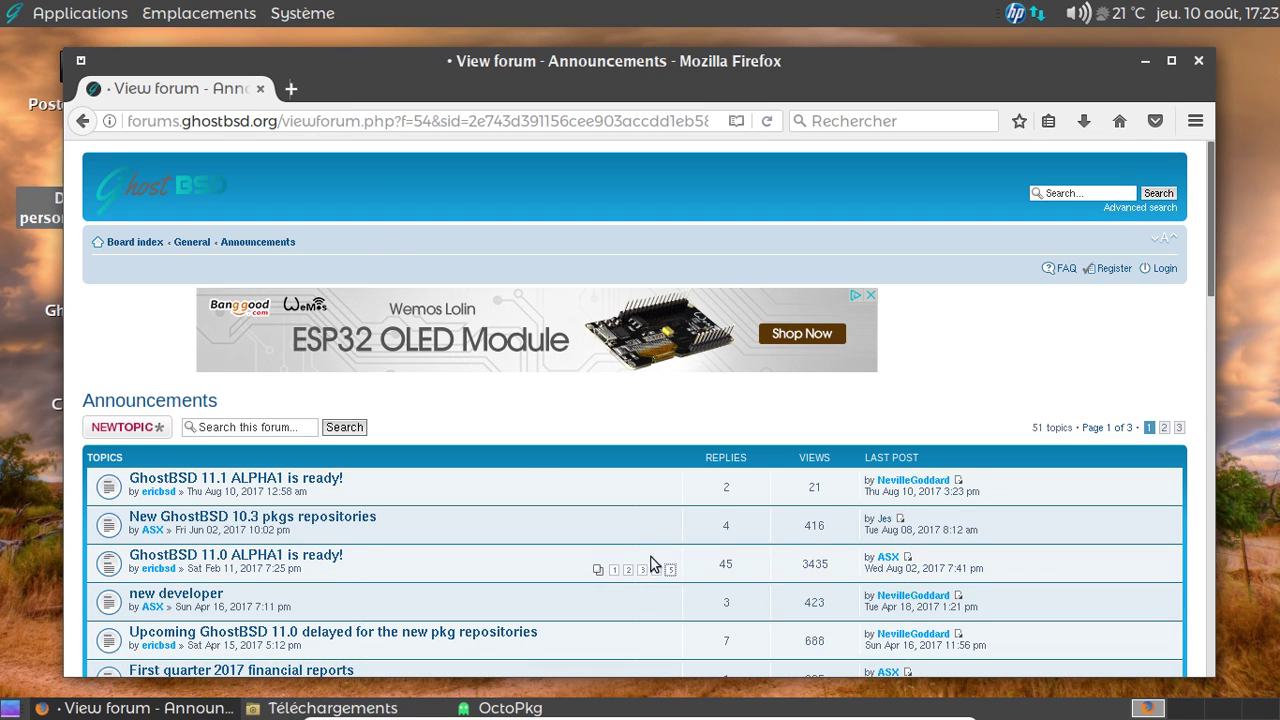
Step: Read page 5 of the "GhostBSD 11.0 ALPHA1 is ready!" topic in a new tab, with the page zoom set to 133%
{"action": "middle_click", "coordinate": [671, 572]}
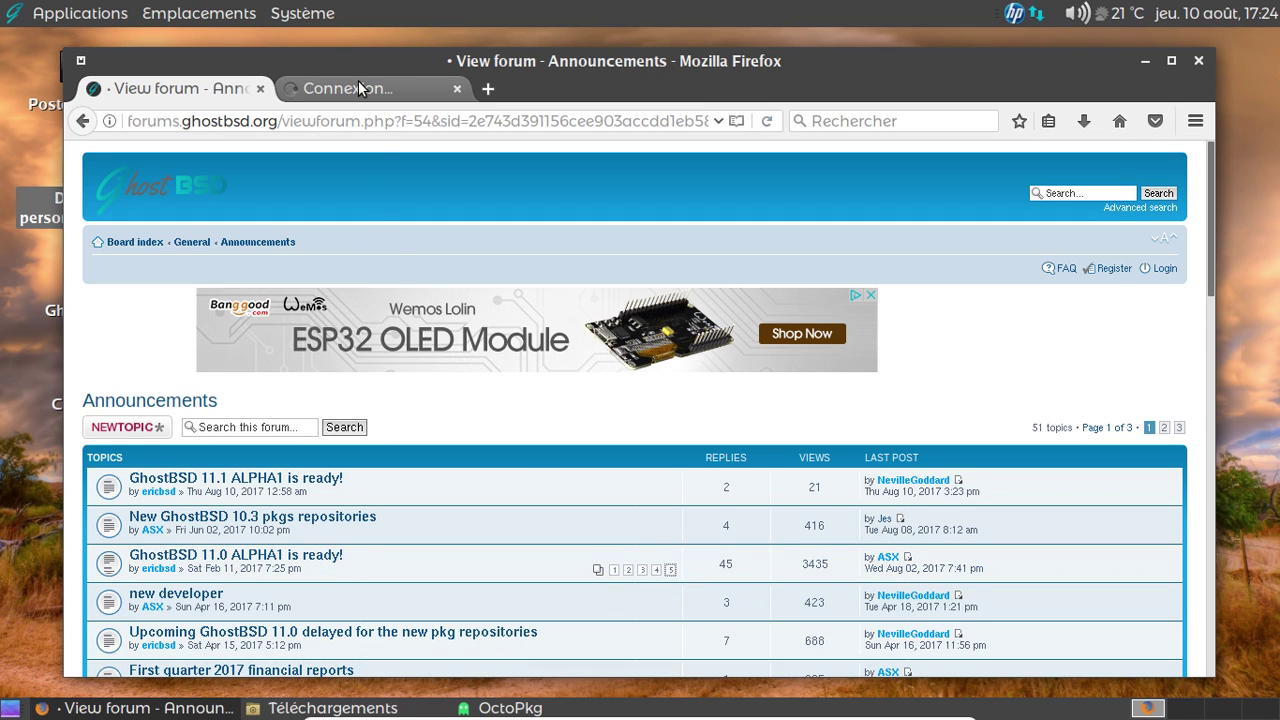
{"action": "left_click", "coordinate": [360, 88]}
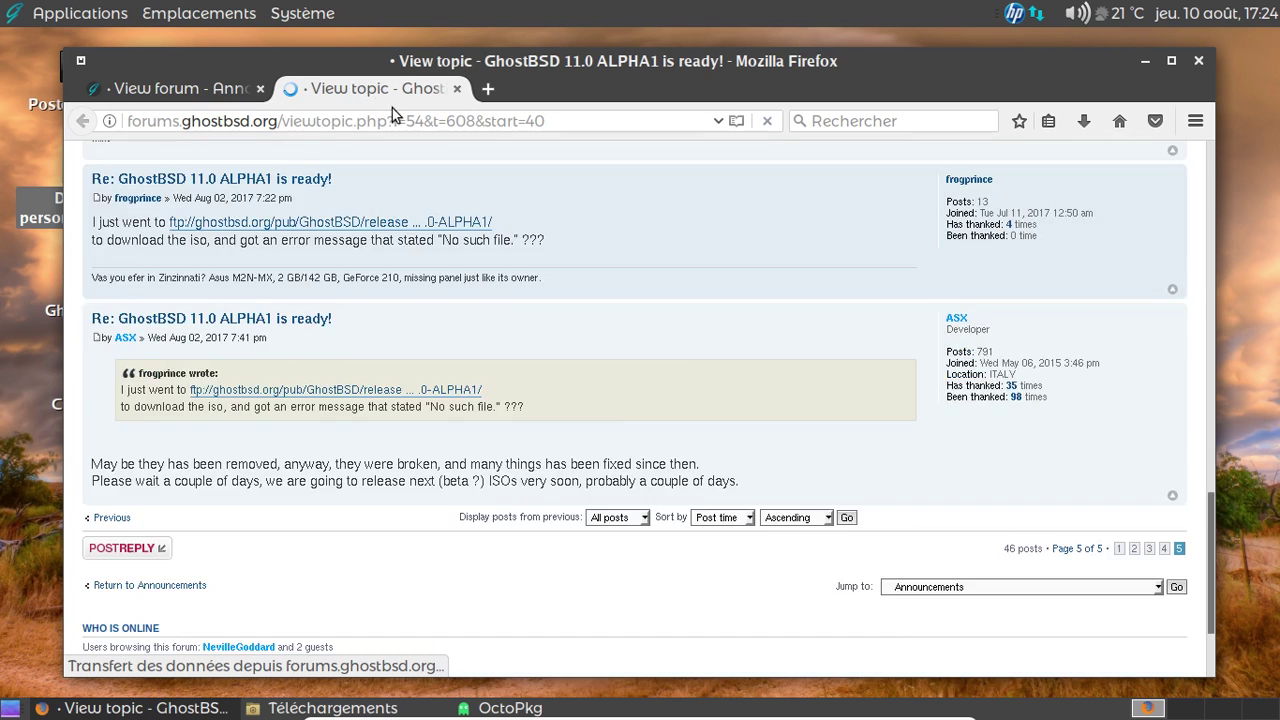
{"action": "scroll", "coordinate": [618, 321], "scroll_direction": "up", "scroll_amount": 5}
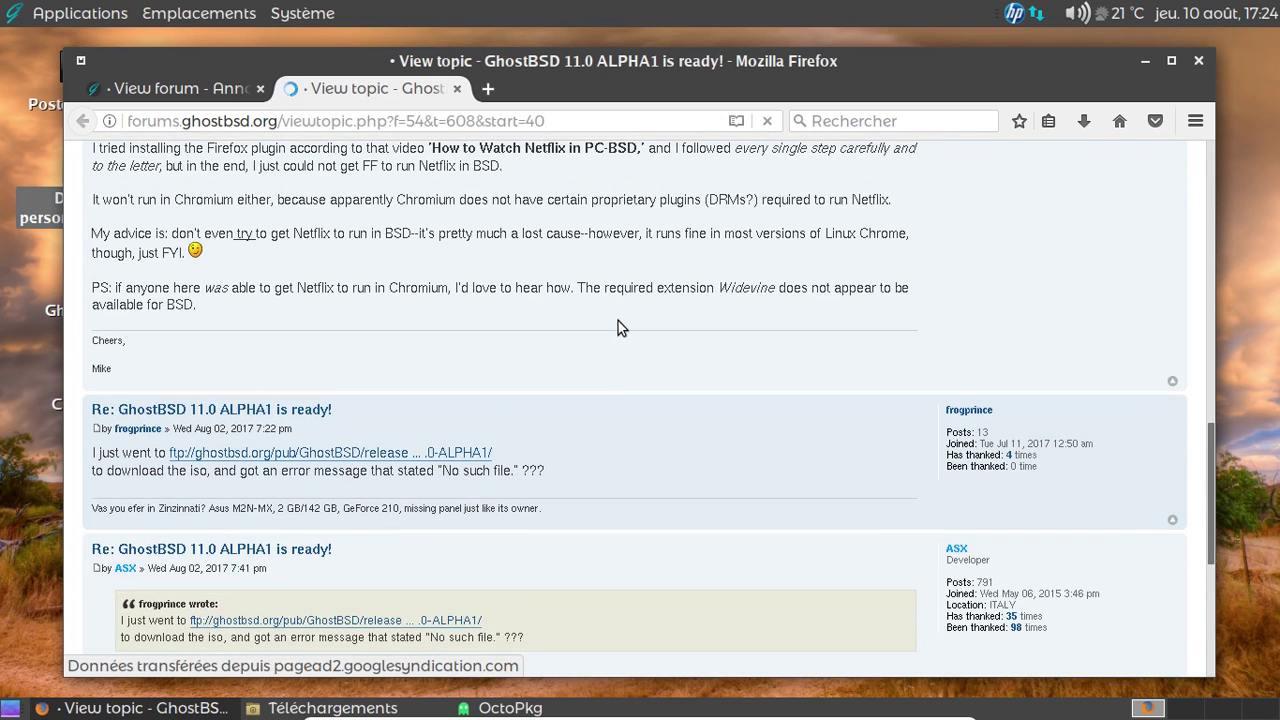
{"action": "scroll", "coordinate": [618, 321], "scroll_direction": "up", "scroll_amount": 3}
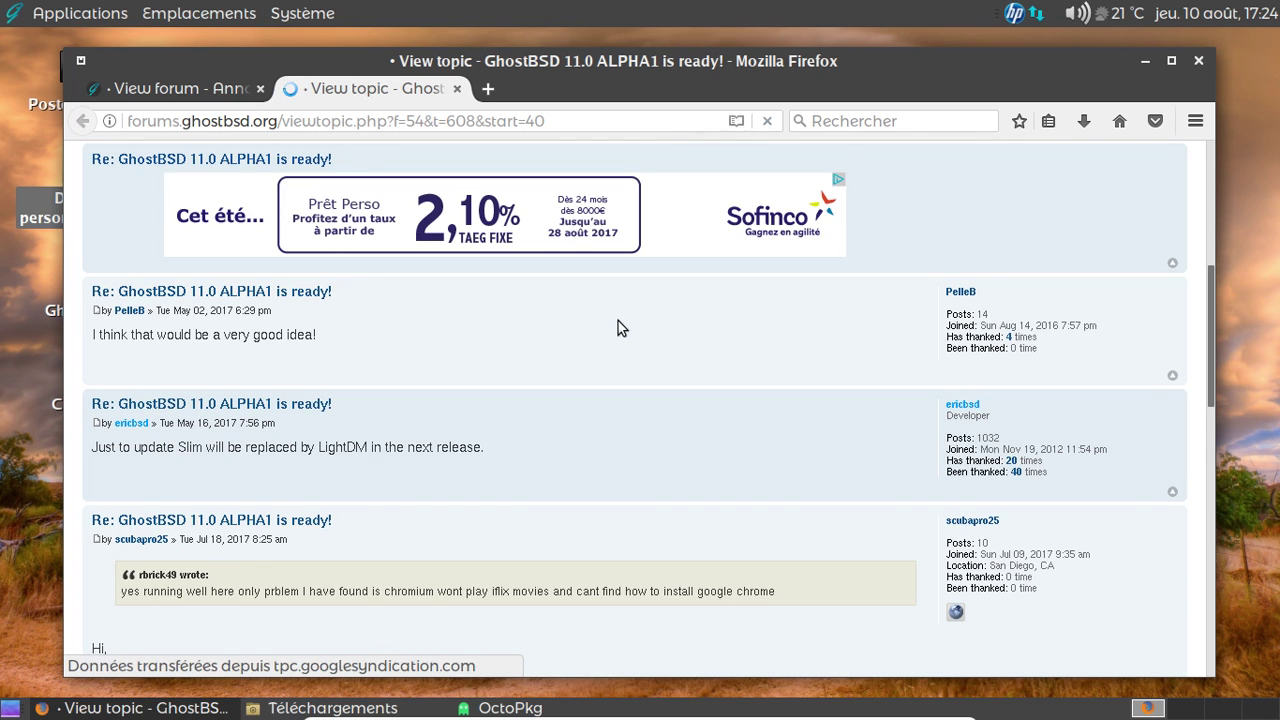
{"action": "key", "text": "ctrl+plus"}
{"action": "key", "text": "ctrl+plus"}
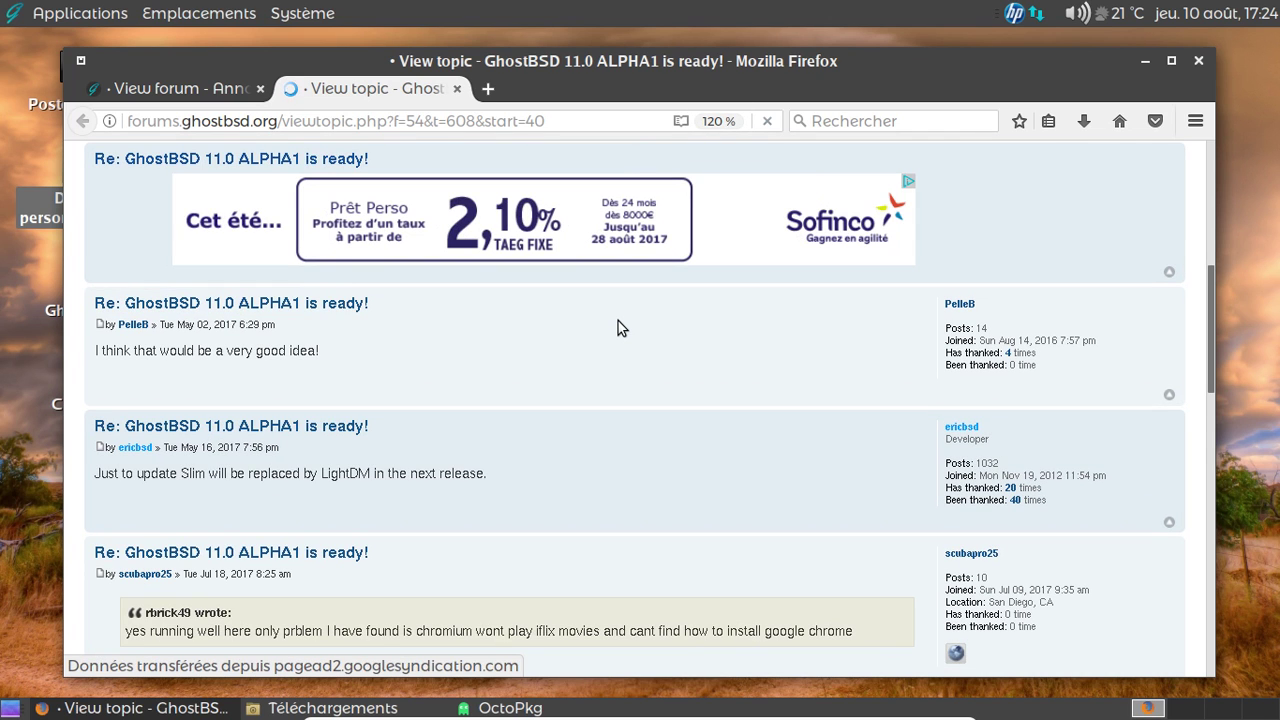
{"action": "key", "text": "ctrl+plus"}
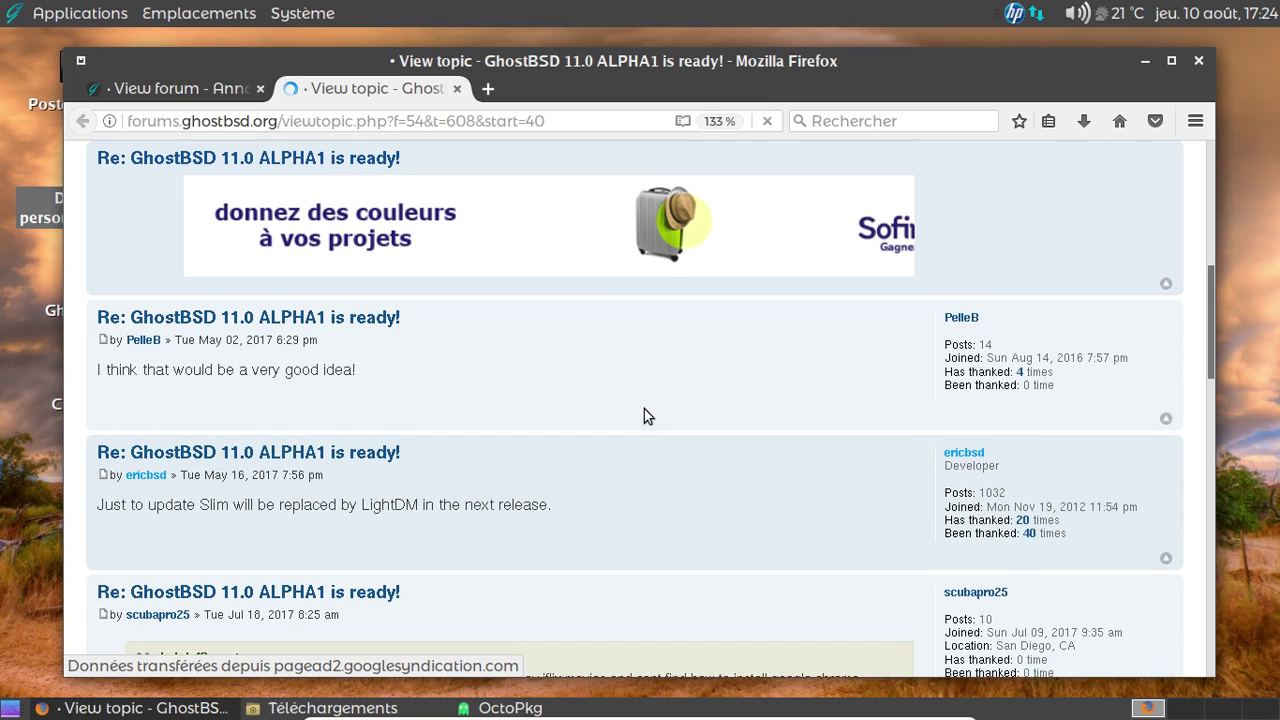
Step: Read the remaining replies in the "GhostBSD 11.0 ALPHA1 is ready!" topic and close its tab
{"action": "scroll", "coordinate": [644, 410], "scroll_direction": "down", "scroll_amount": 2}
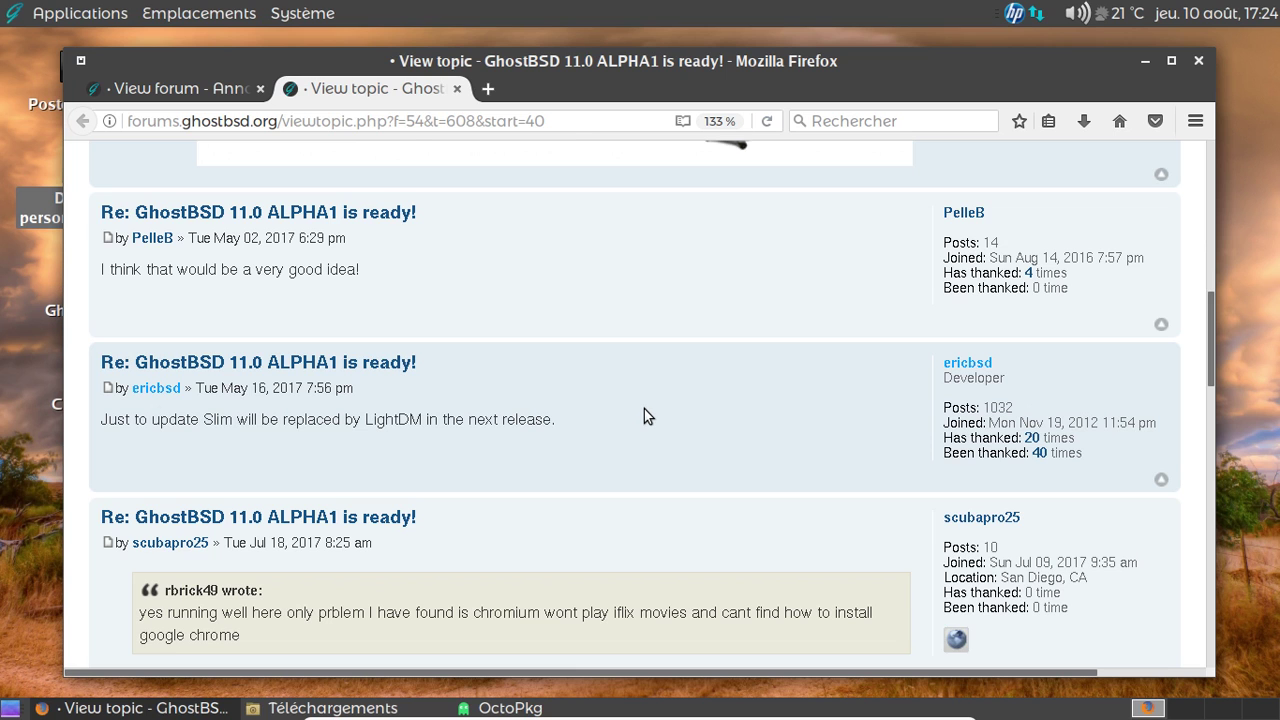
{"action": "scroll", "coordinate": [645, 410], "scroll_direction": "down", "scroll_amount": 3}
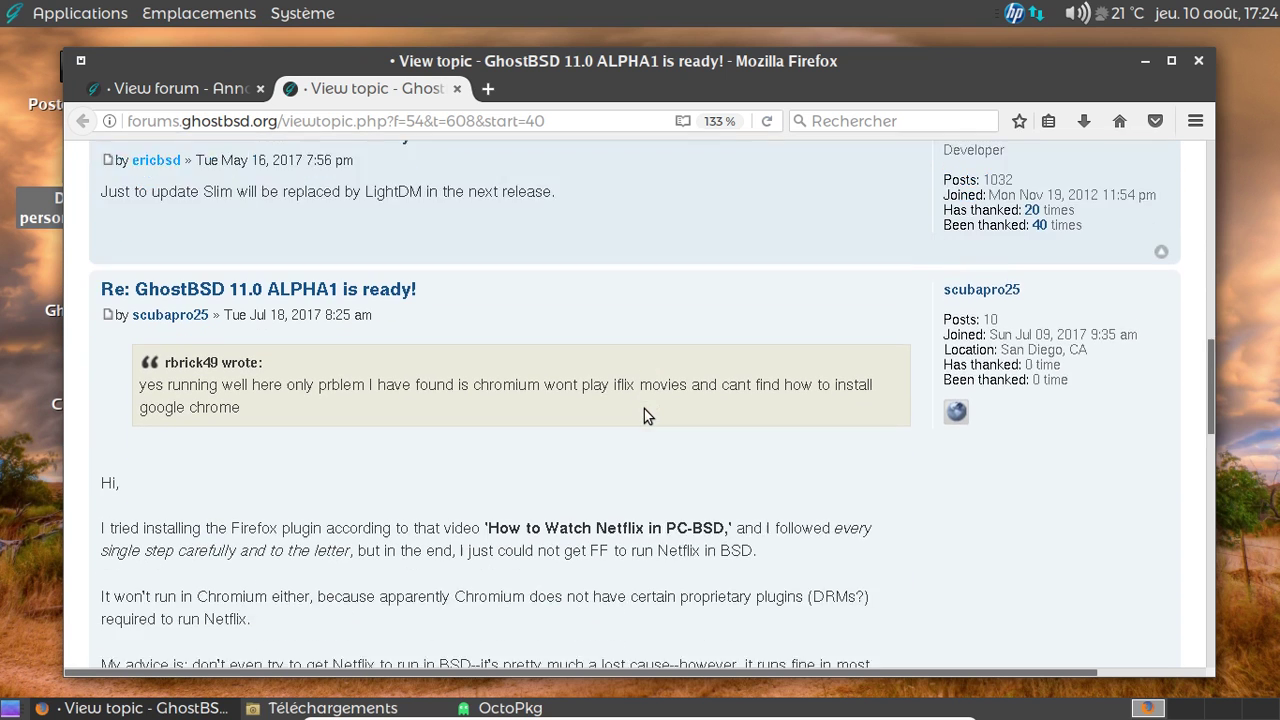
{"action": "scroll", "coordinate": [644, 409], "scroll_direction": "down", "scroll_amount": 1}
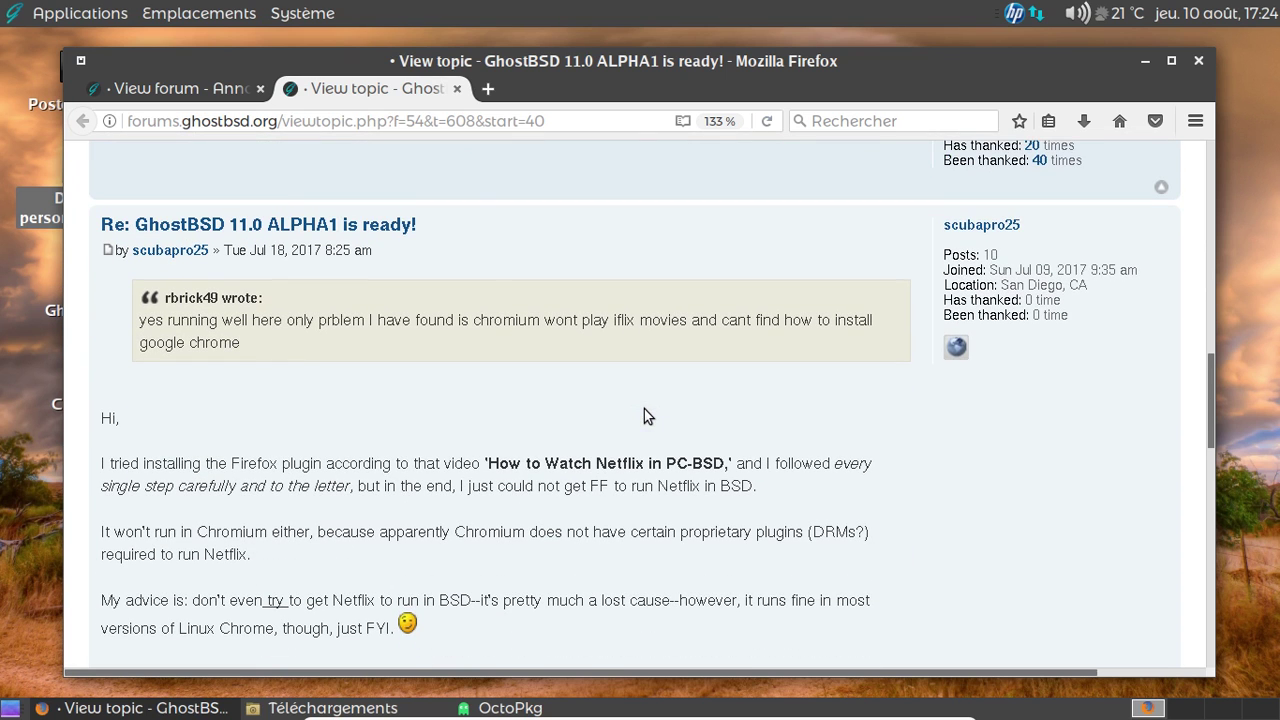
{"action": "left_click", "coordinate": [456, 89]}
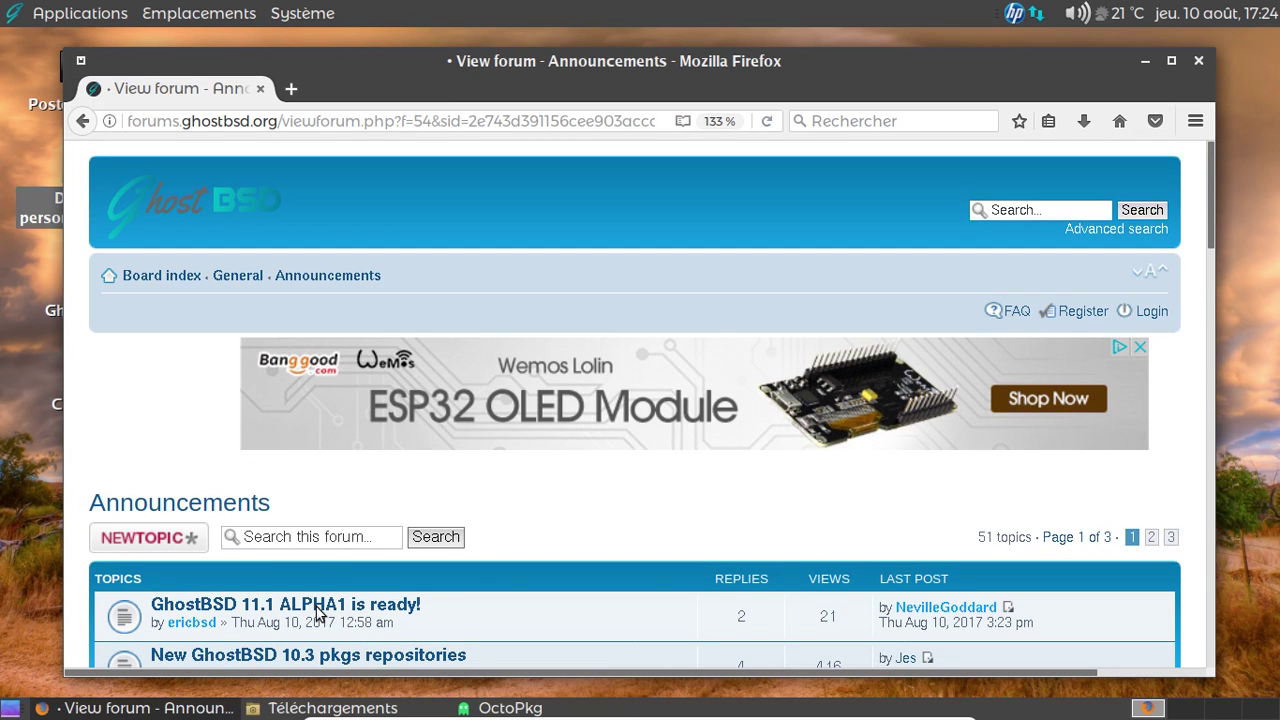
Step: Open the "GhostBSD 11.1 ALPHA1 is ready!" topic, read its posts, and return to the Announcements forum
{"action": "left_click", "coordinate": [318, 610]}
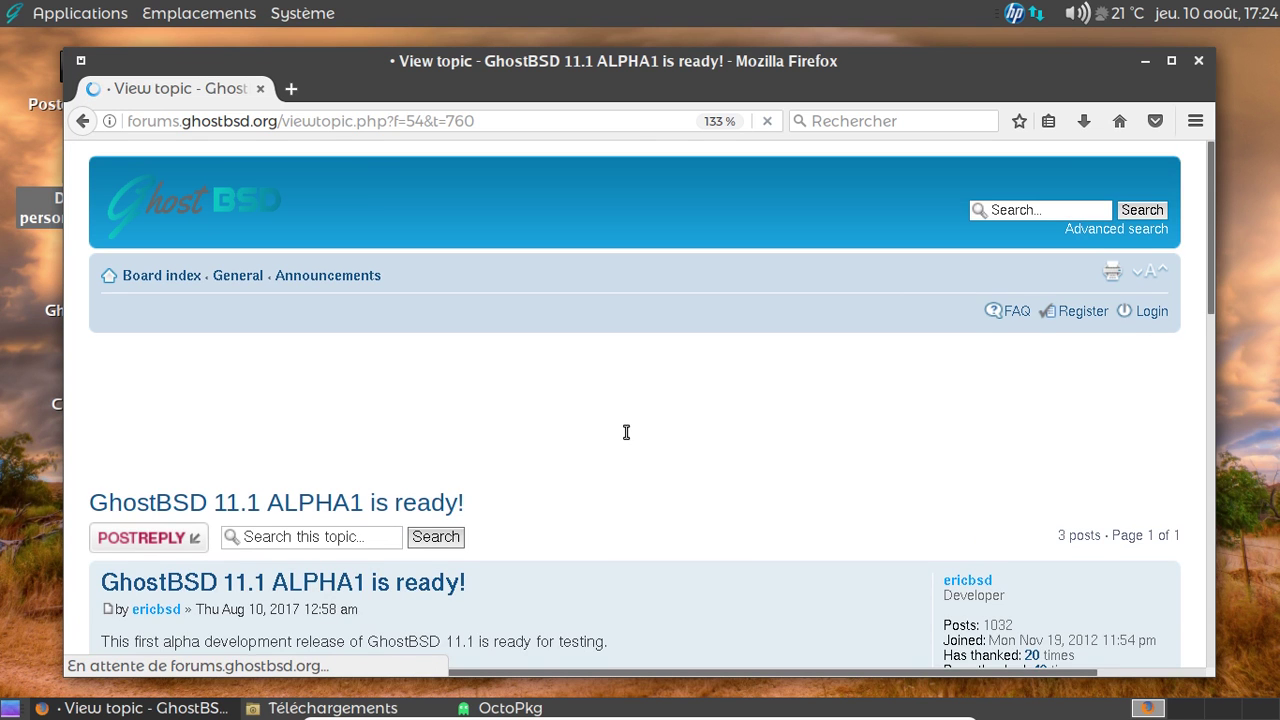
{"action": "scroll", "coordinate": [626, 432], "scroll_direction": "down", "scroll_amount": 4}
{"action": "scroll", "coordinate": [624, 434], "scroll_direction": "down", "scroll_amount": 3}
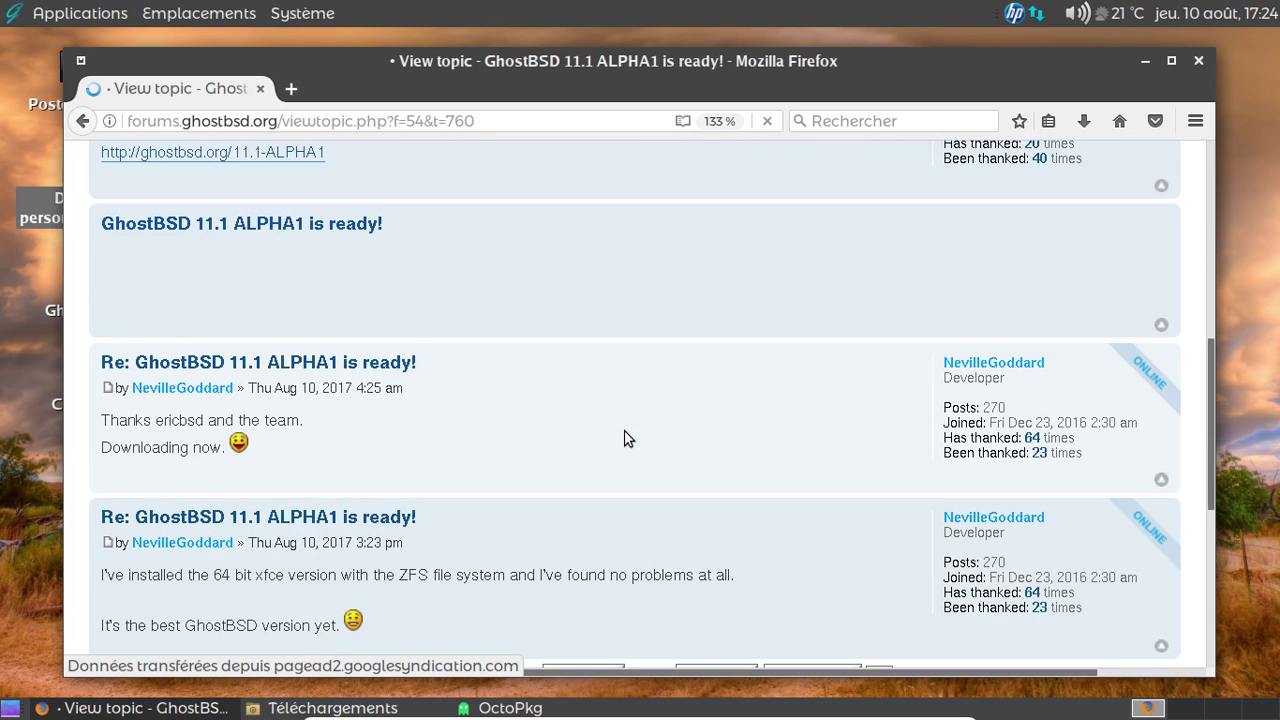
{"action": "scroll", "coordinate": [624, 438], "scroll_direction": "down", "scroll_amount": 2}
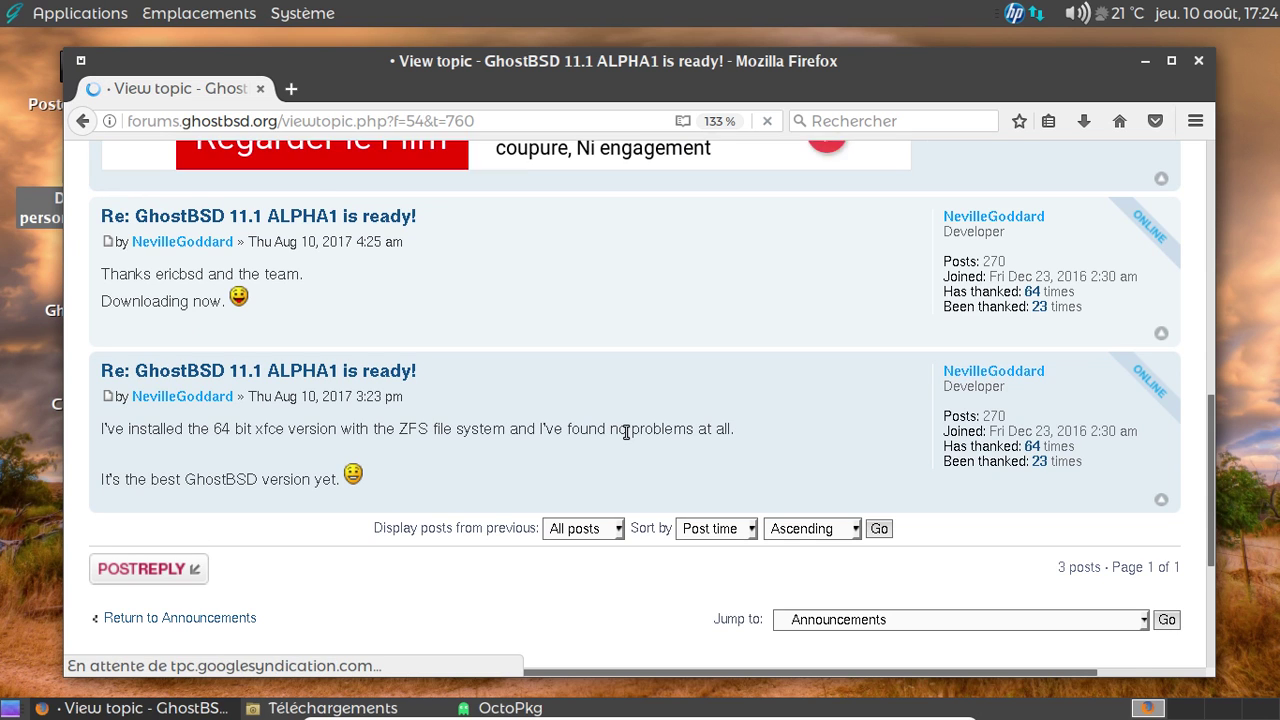
{"action": "scroll", "coordinate": [626, 432], "scroll_direction": "up", "scroll_amount": 6}
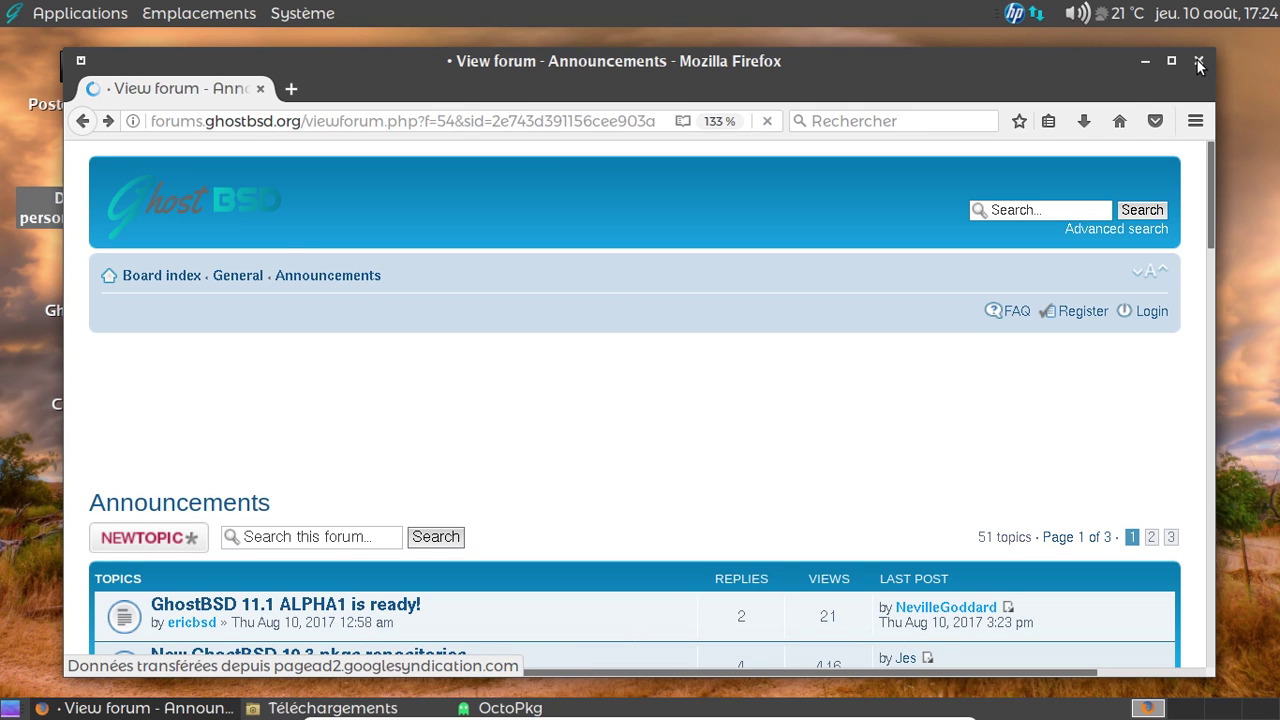
Step: Close Firefox, uncover and close the Téléchargements window, and close OctoPkg once the plugin installation finishes
{"action": "left_click", "coordinate": [1199, 62]}
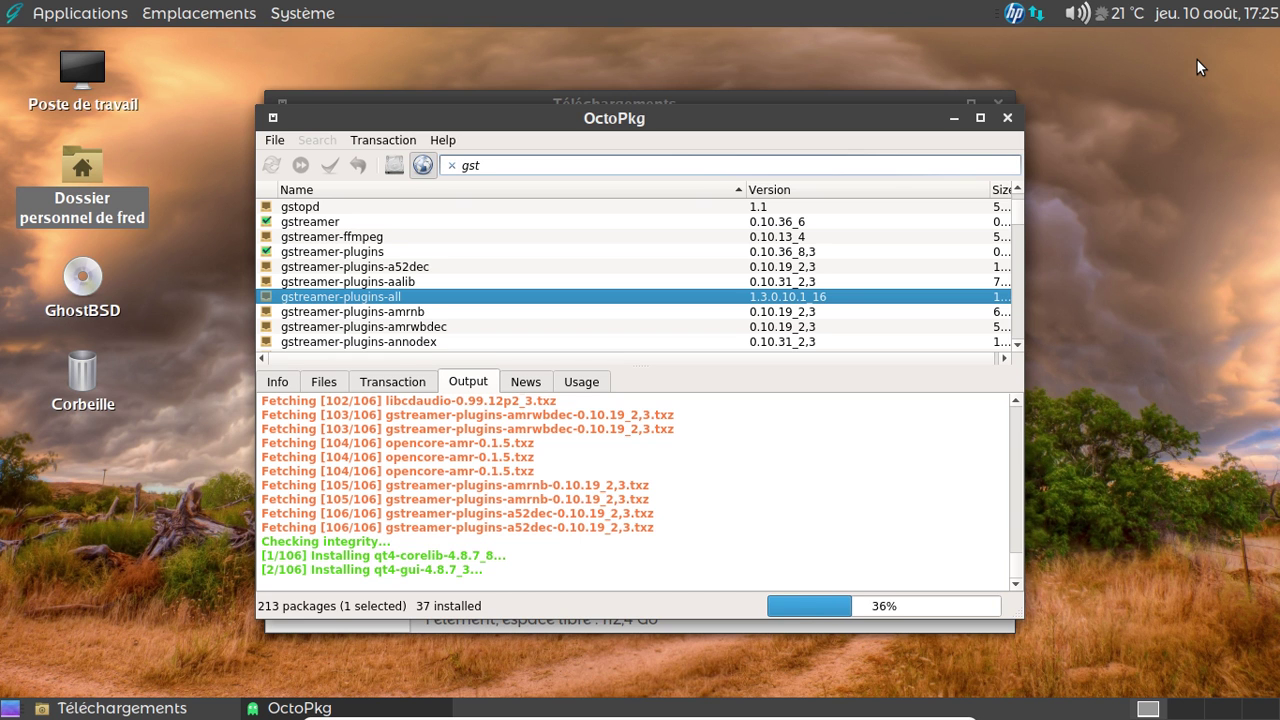
{"action": "left_click_drag", "start_coordinate": [759, 119], "coordinate": [768, 69]}
{"action": "left_click", "coordinate": [752, 600]}
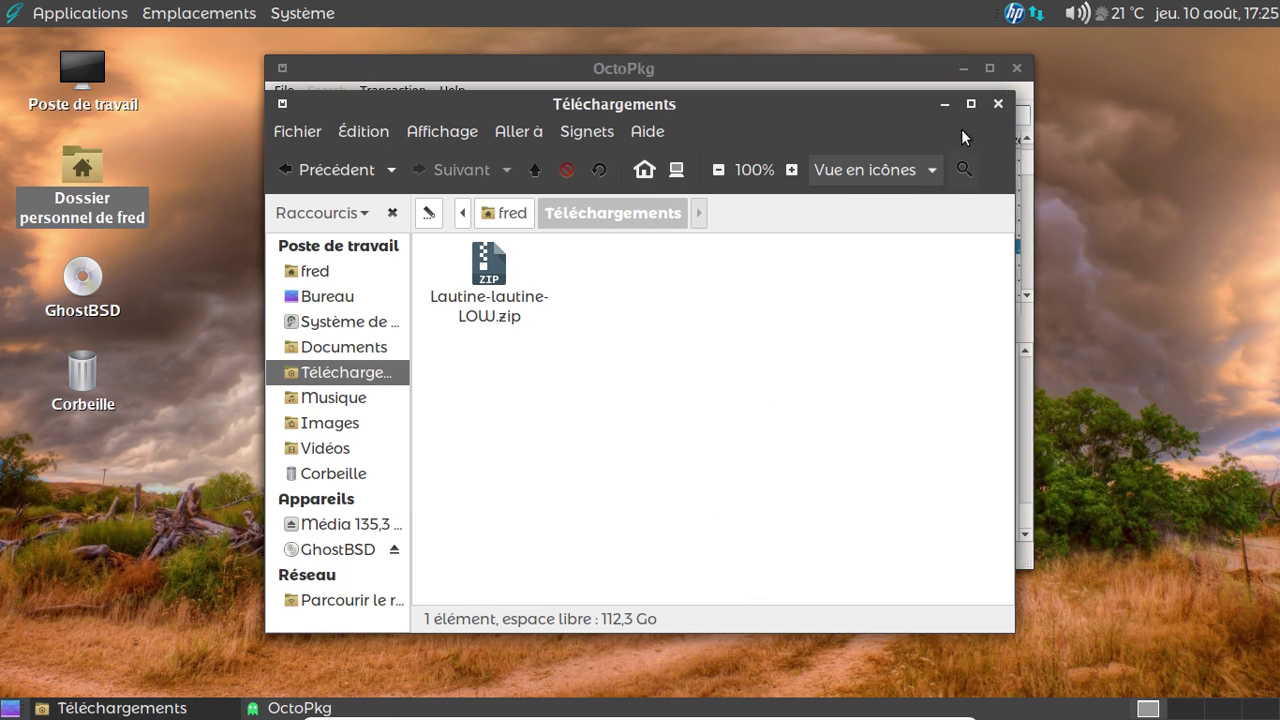
{"action": "left_click", "coordinate": [999, 104]}
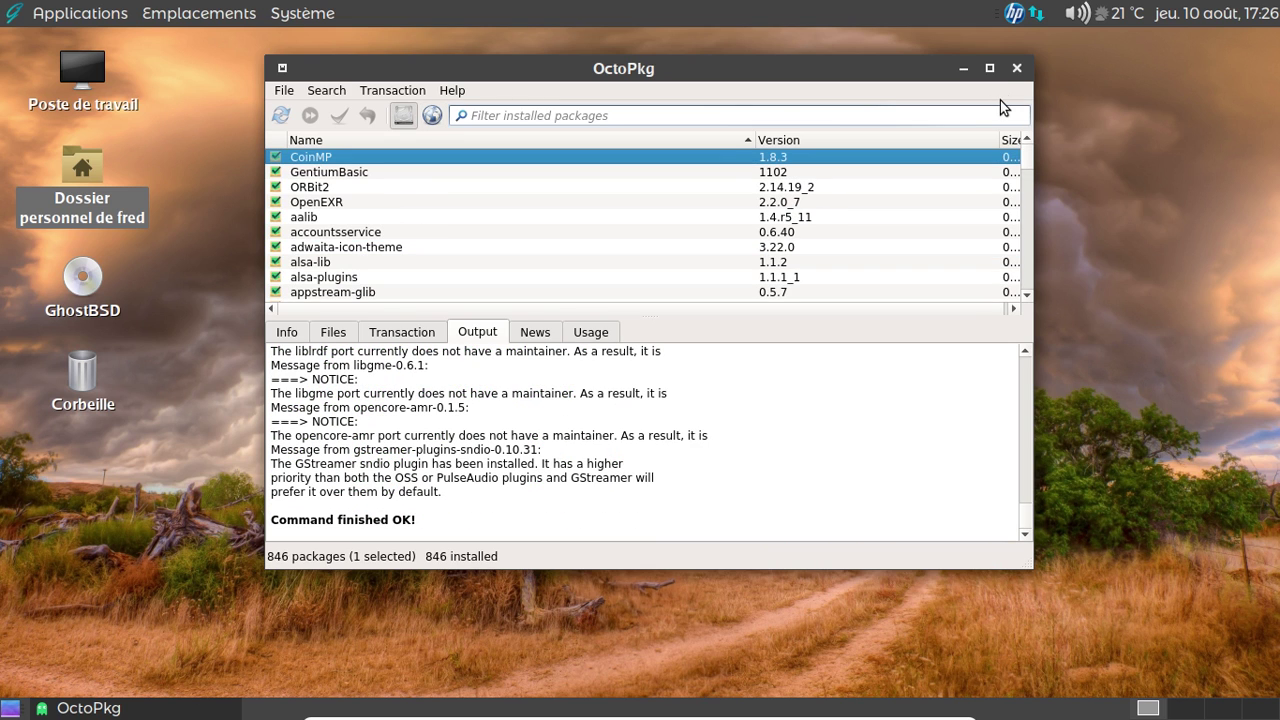
{"action": "left_click", "coordinate": [1017, 68]}
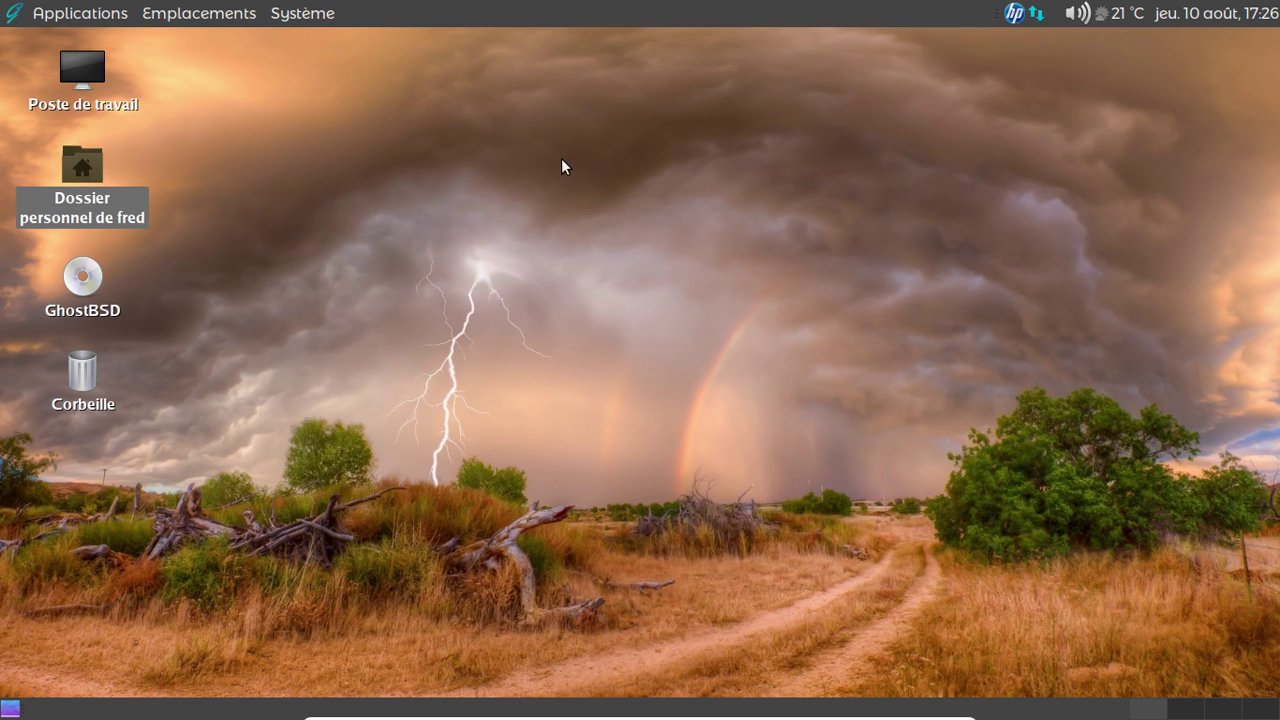
Step: Launch Exaile and play the track "elektronica non grata" from the playlist
{"action": "left_click", "coordinate": [113, 14]}
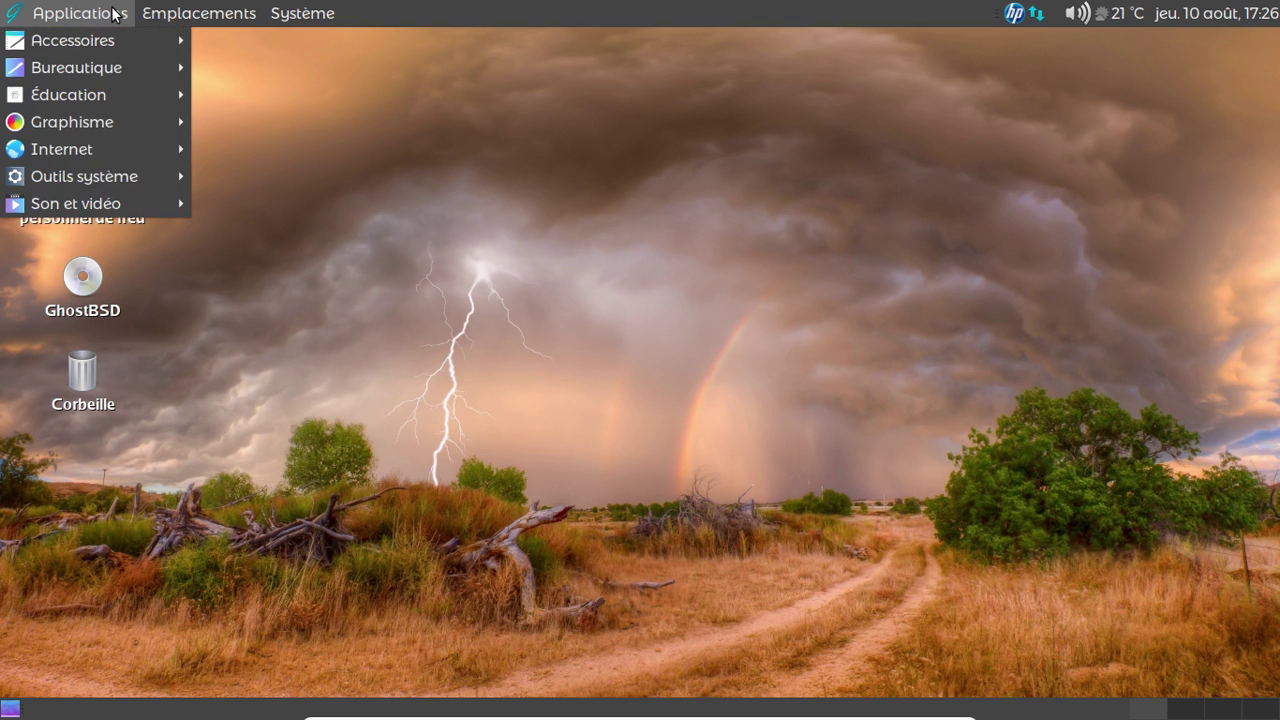
{"action": "mouse_move", "coordinate": [139, 210]}
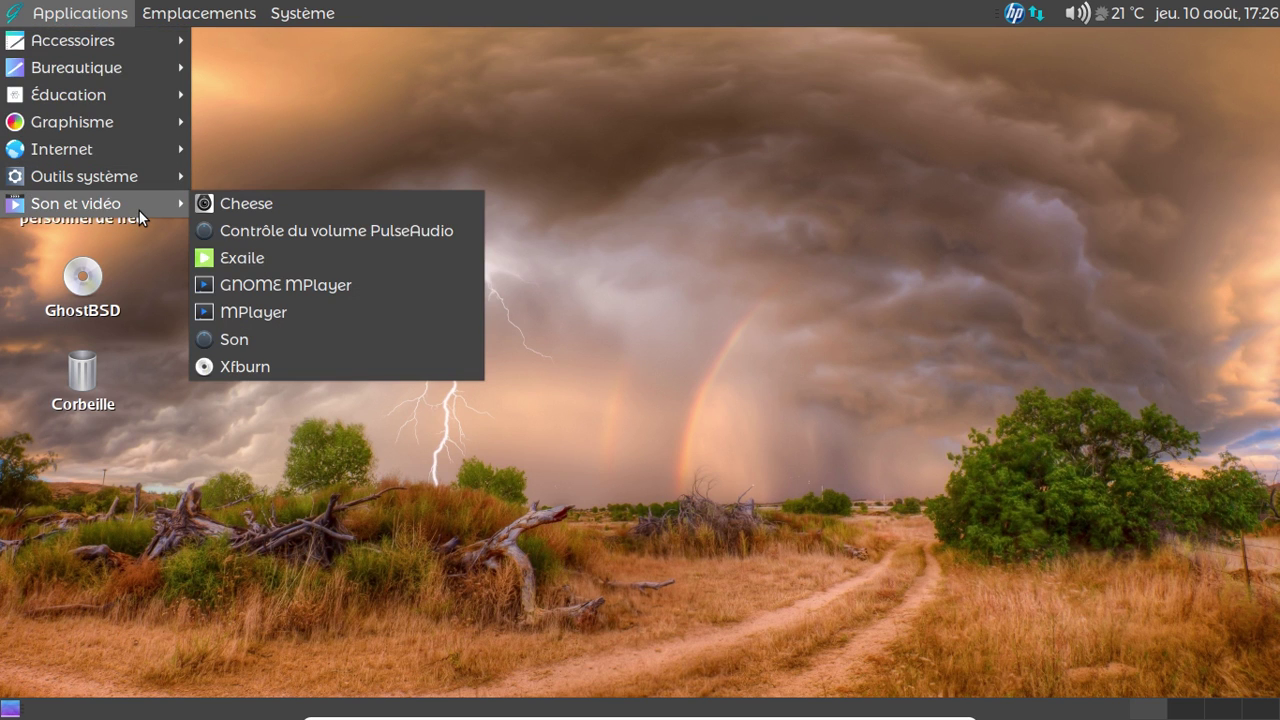
{"action": "left_click", "coordinate": [270, 258]}
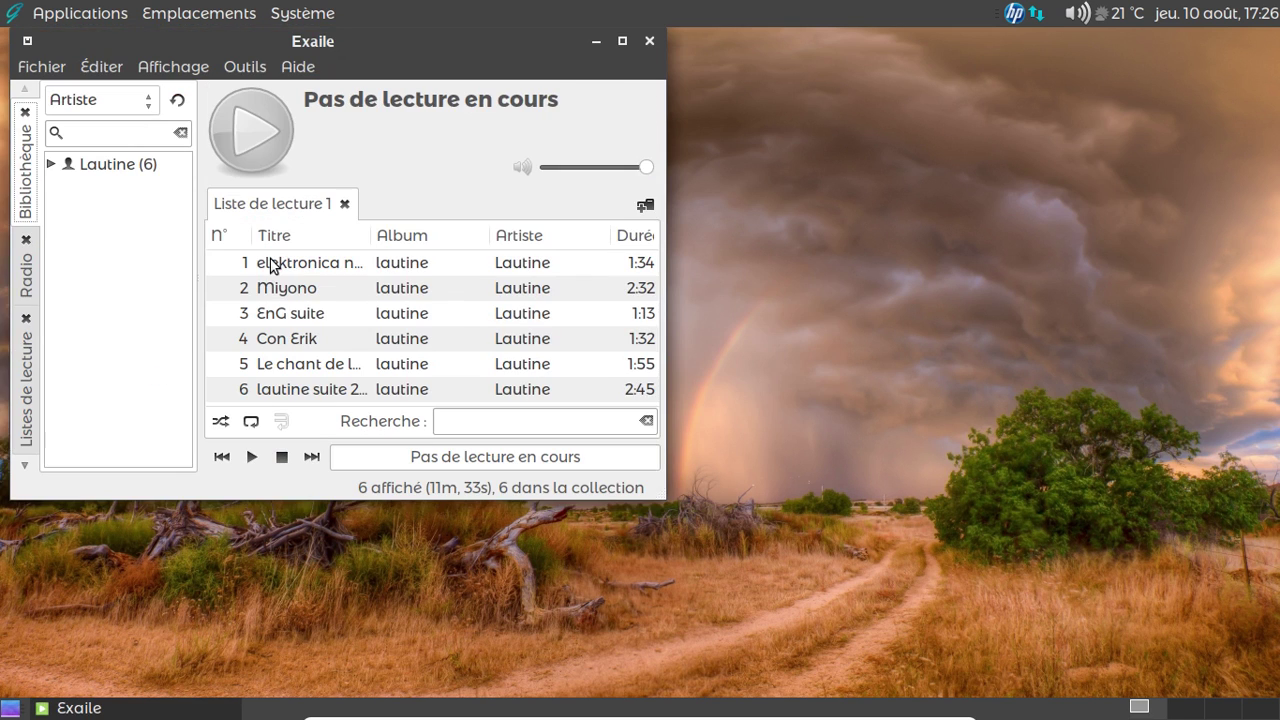
{"action": "left_click", "coordinate": [293, 262]}
{"action": "double_click", "coordinate": [293, 262]}
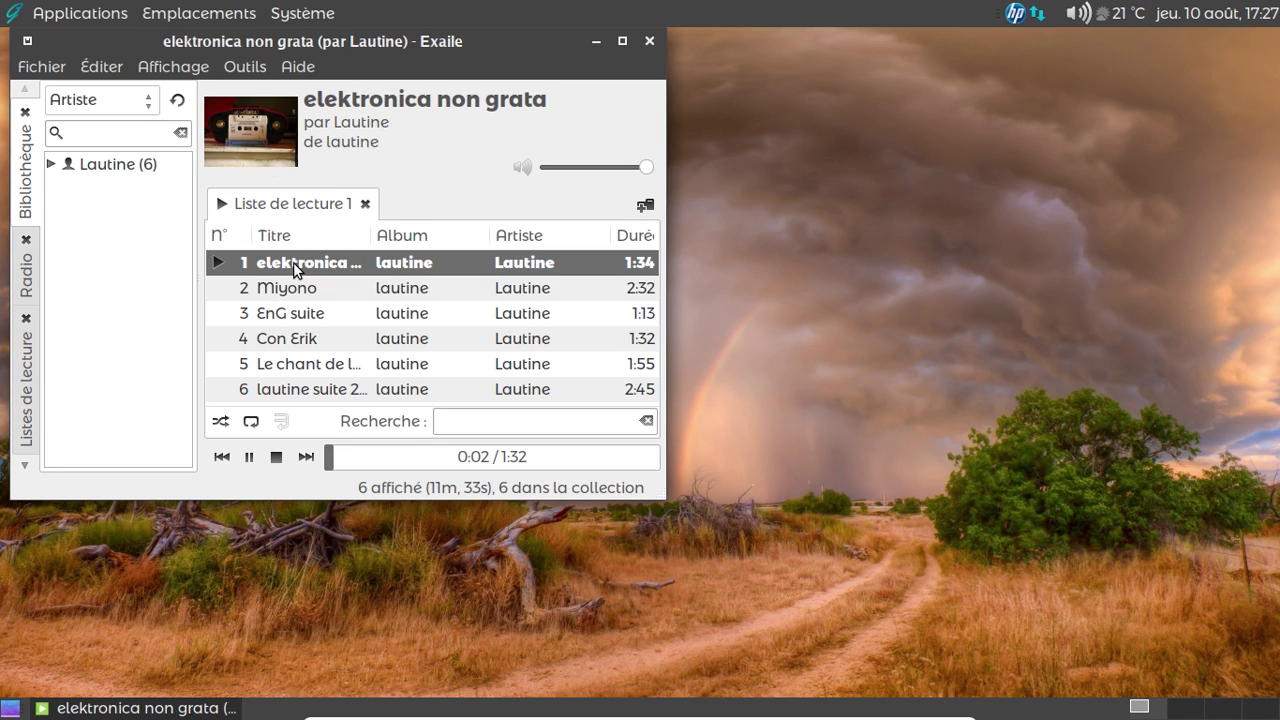
Step: Skip forward track by track through the playlist to "Le chant de la cuvette"
{"action": "left_click", "coordinate": [307, 457]}
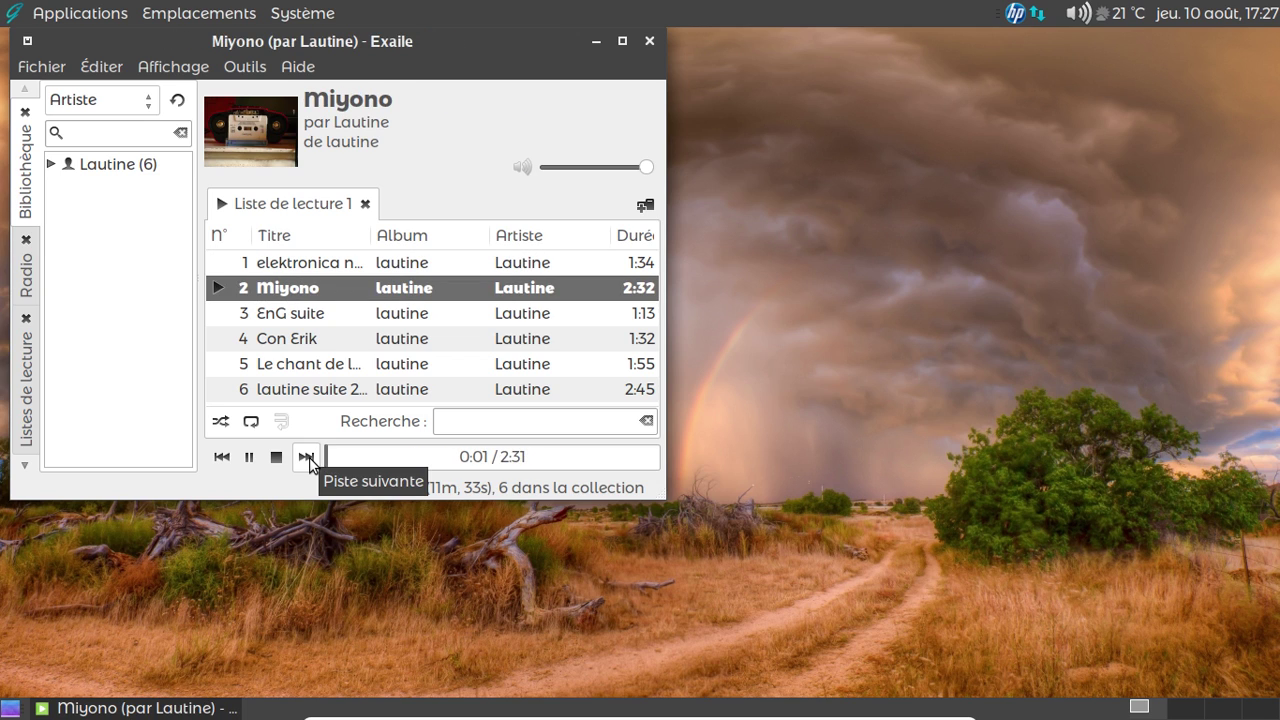
{"action": "left_click", "coordinate": [307, 457]}
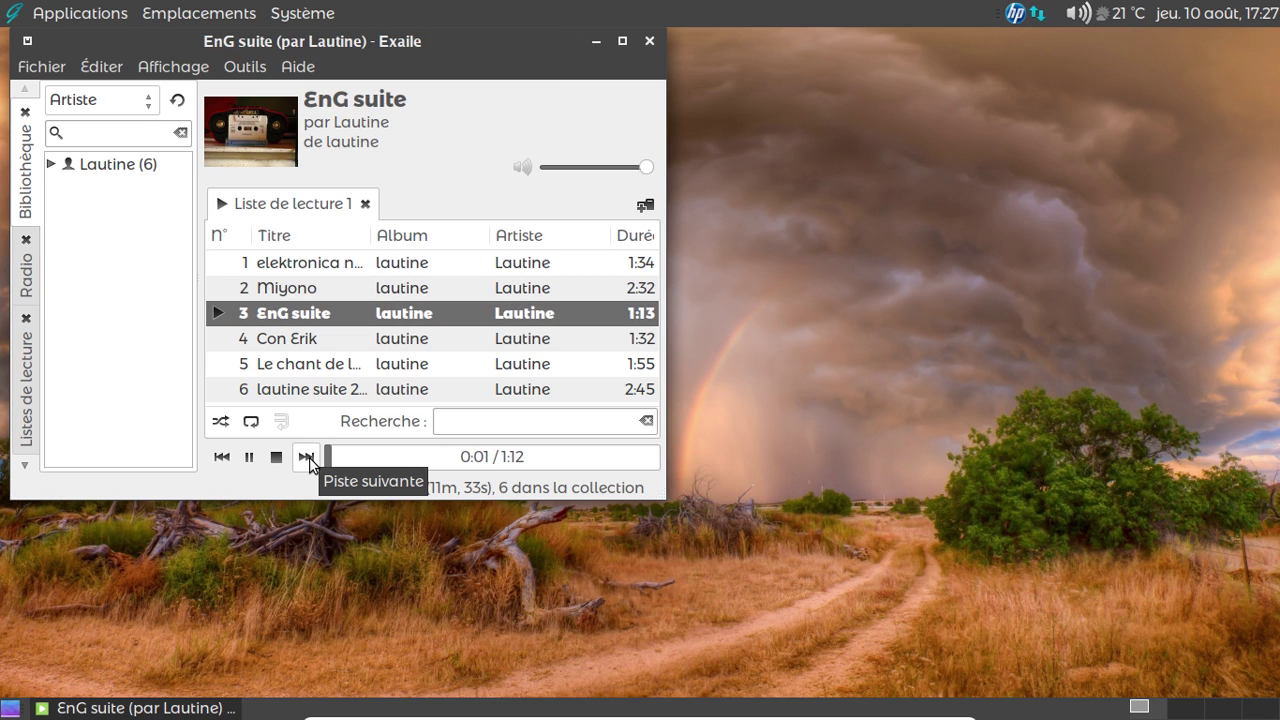
{"action": "left_click", "coordinate": [307, 457]}
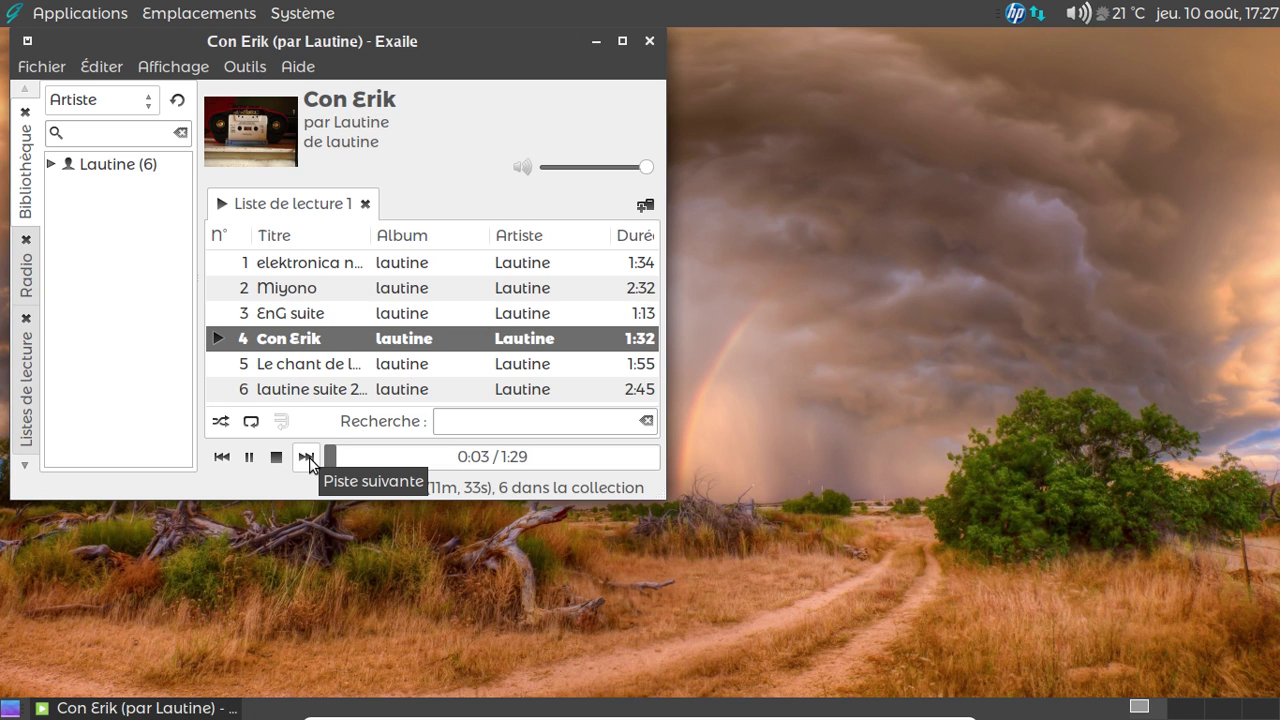
{"action": "left_click", "coordinate": [307, 457]}
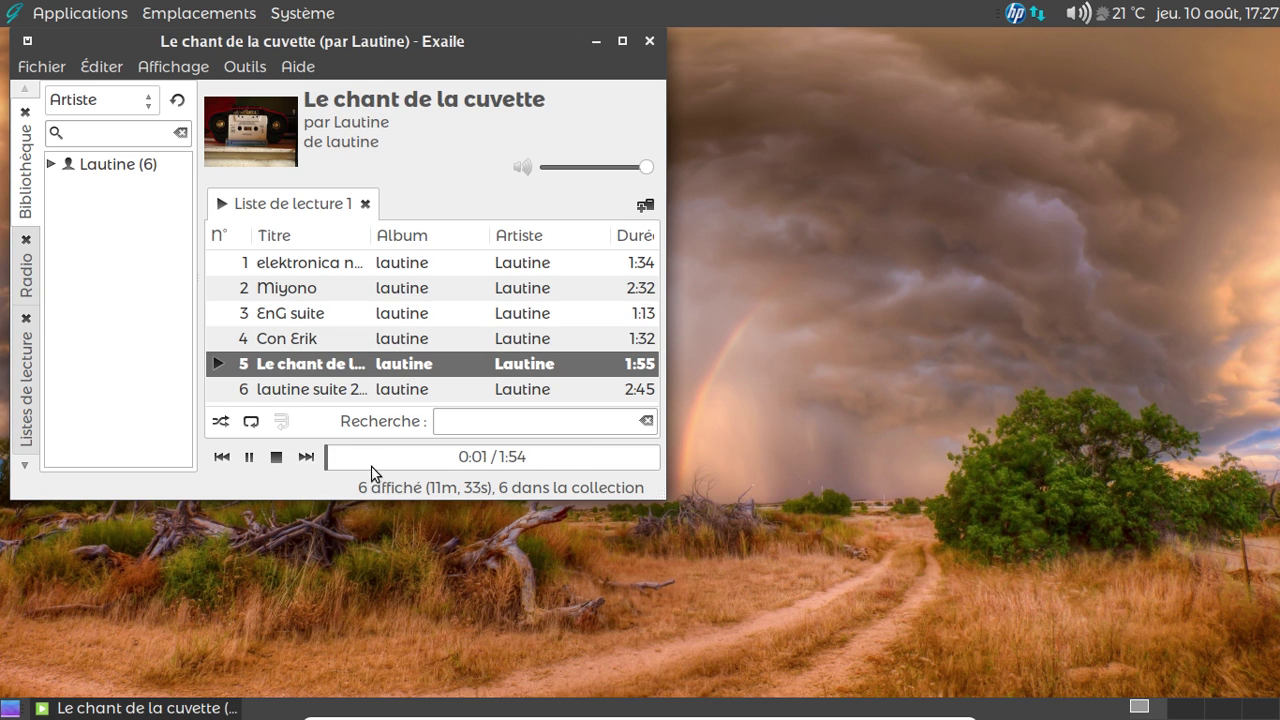
Step: Jump ahead in stages to about 1:01 in "Le chant de la cuvette", and close Exaile
{"action": "left_click", "coordinate": [404, 457]}
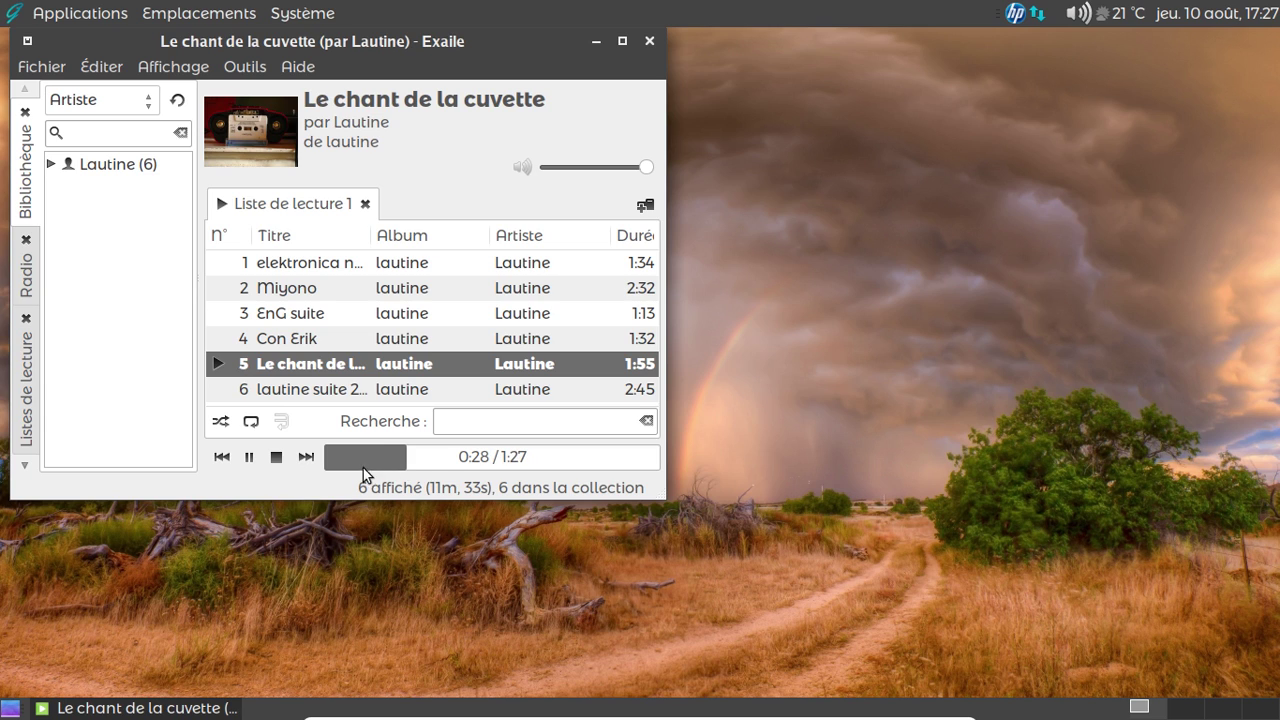
{"action": "left_click", "coordinate": [451, 460]}
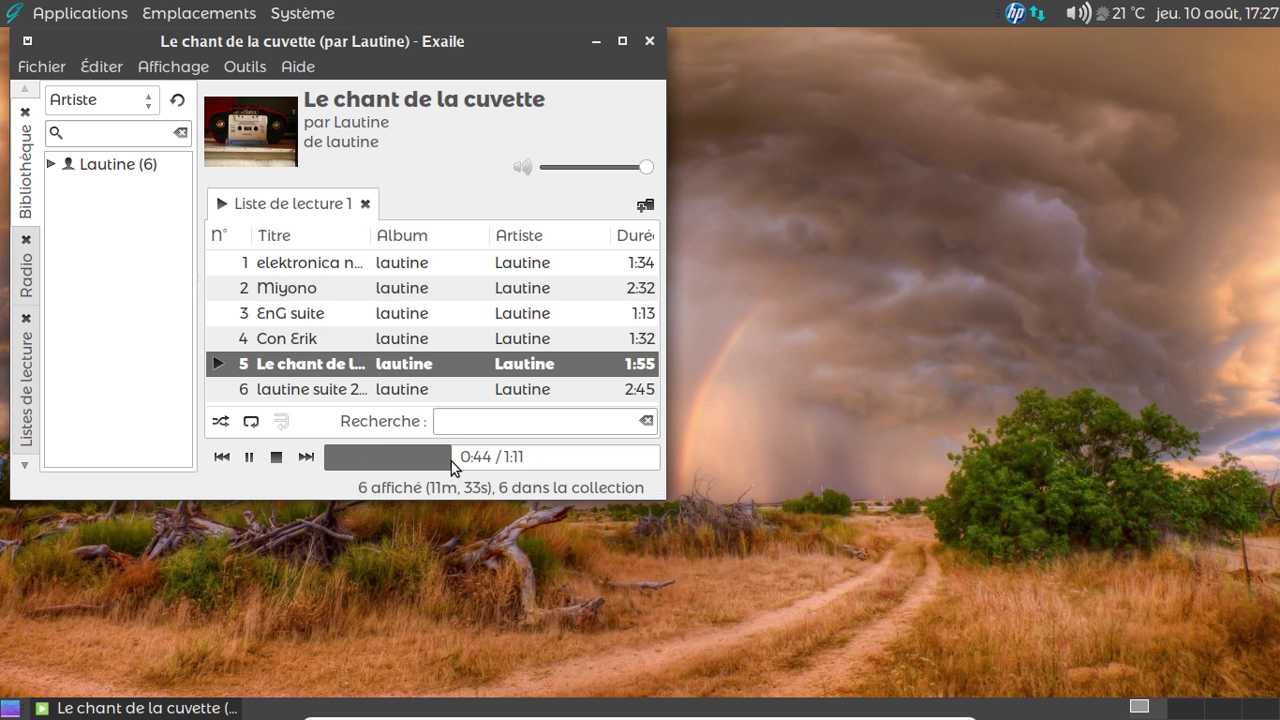
{"action": "left_click", "coordinate": [504, 462]}
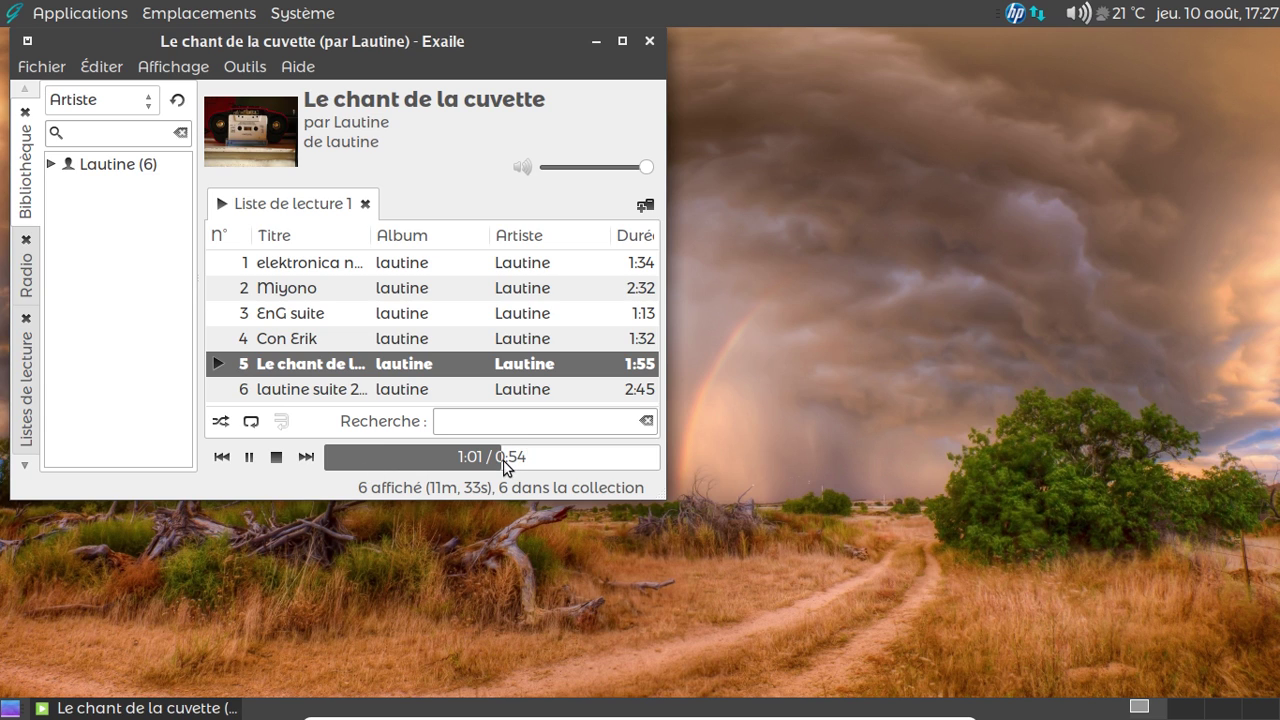
{"action": "left_click", "coordinate": [650, 40]}
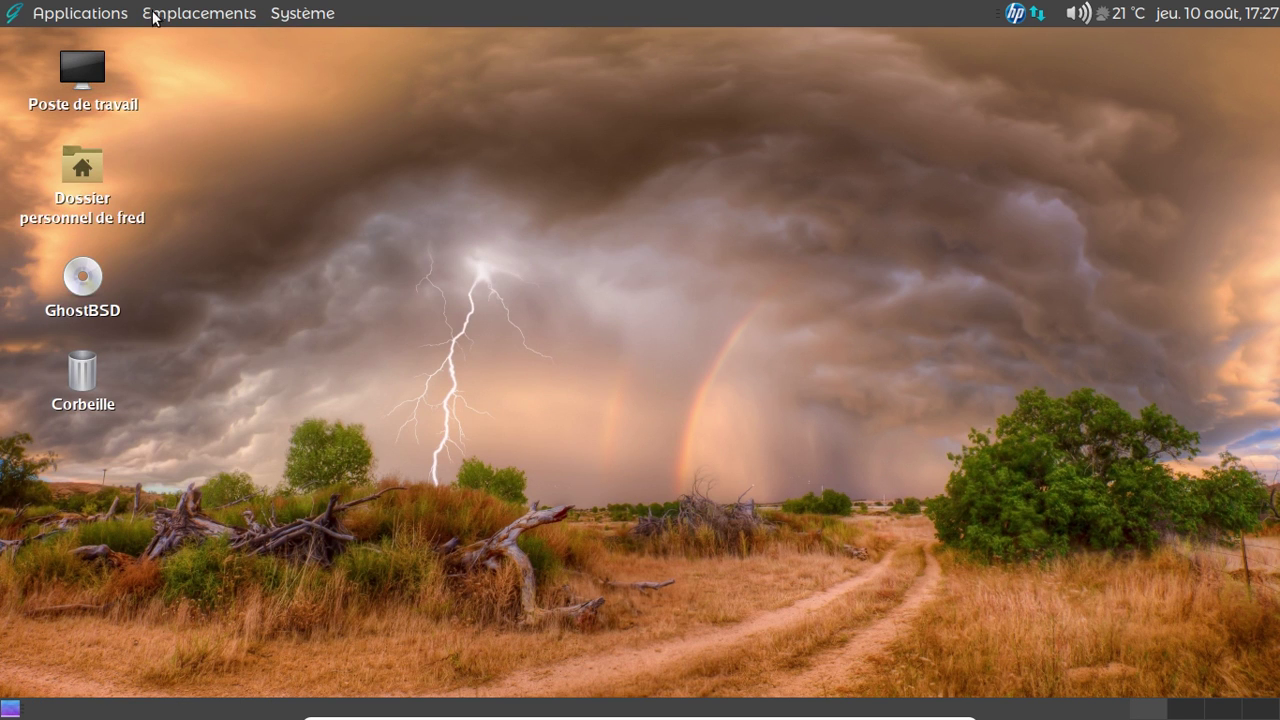
Step: Launch Firefox, load youtube.com, and dismiss the language notice
{"action": "left_click", "coordinate": [92, 13]}
{"action": "mouse_move", "coordinate": [88, 150]}
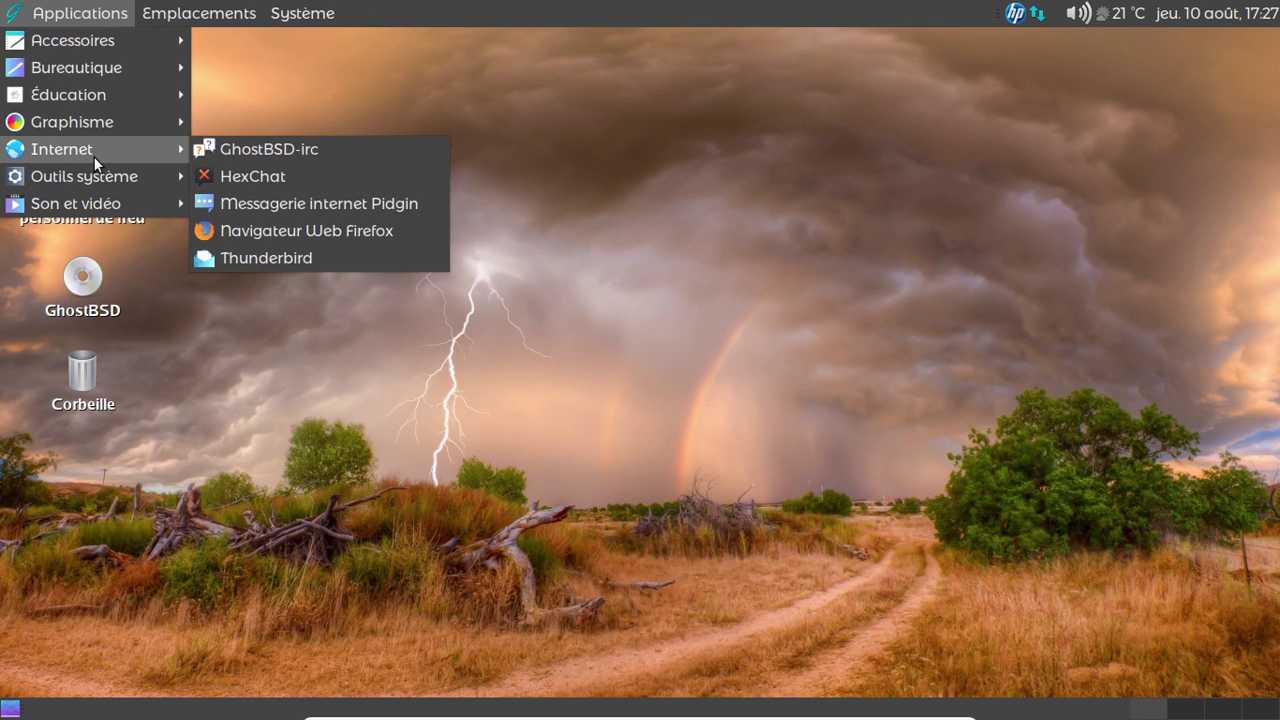
{"action": "left_click", "coordinate": [285, 228]}
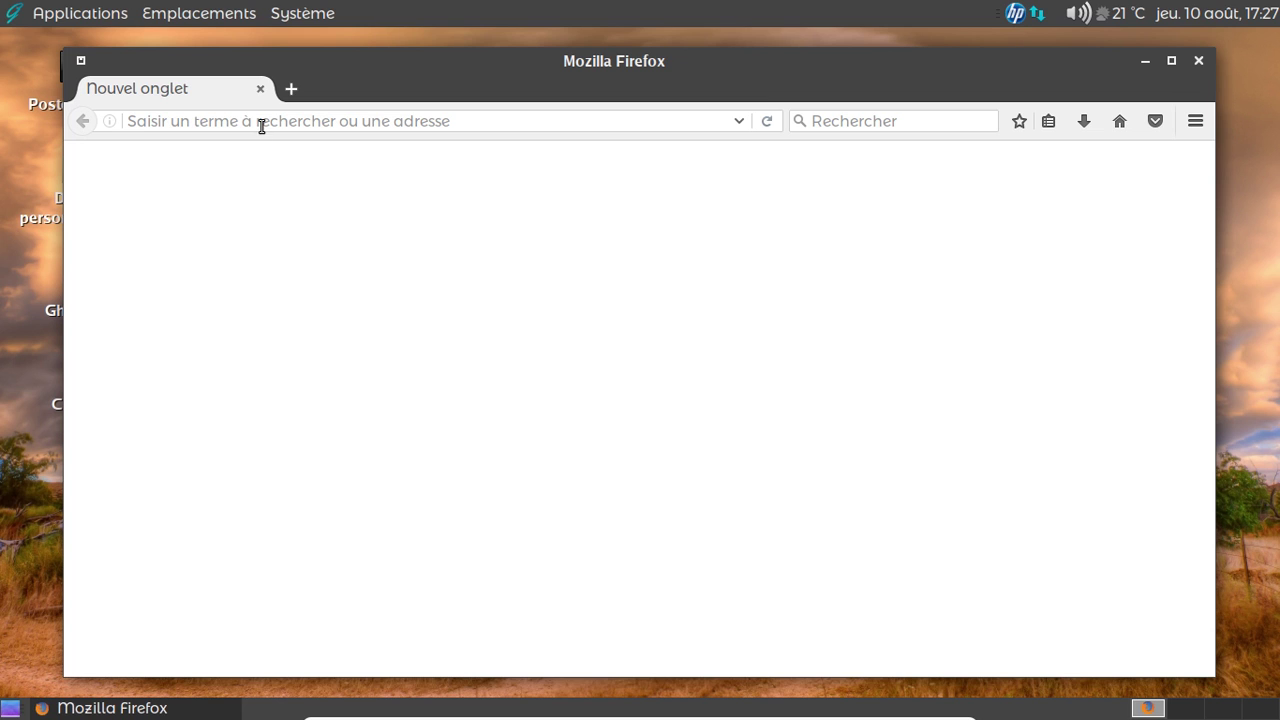
{"action": "left_click", "coordinate": [261, 122]}
{"action": "type", "text": "youtub"}
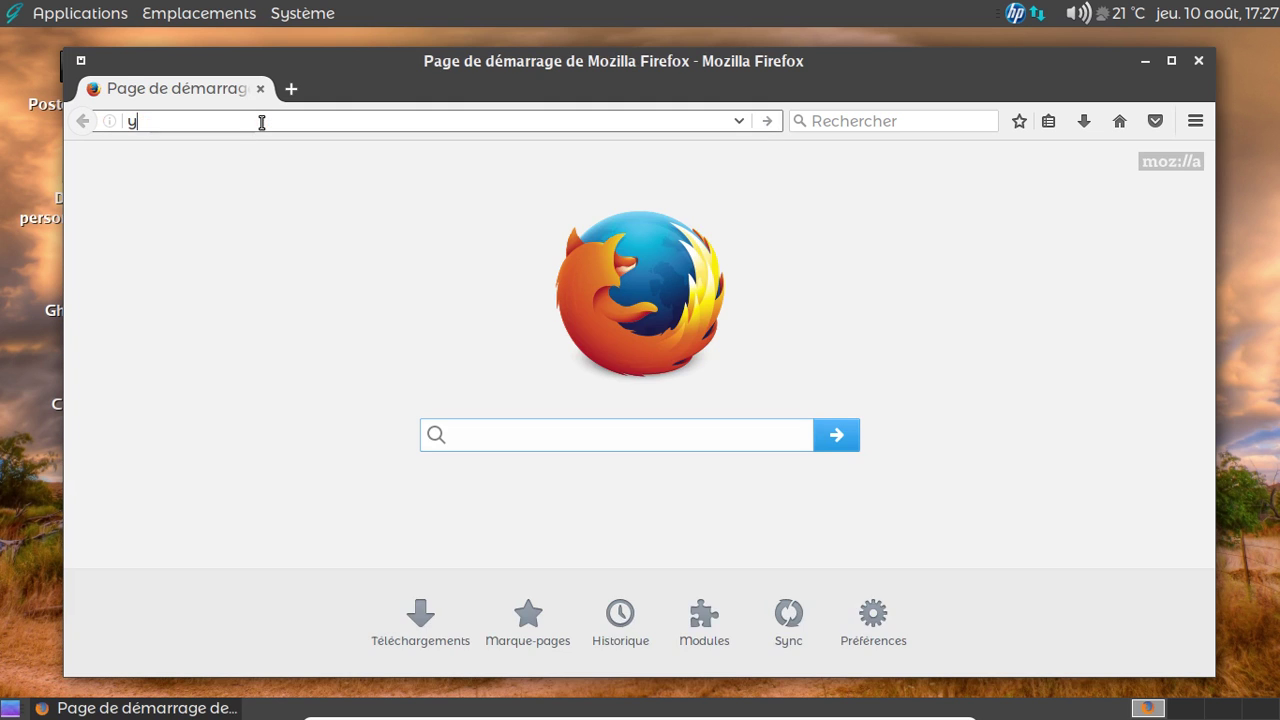
{"action": "type", "text": "e.com"}
{"action": "key", "text": "Return"}
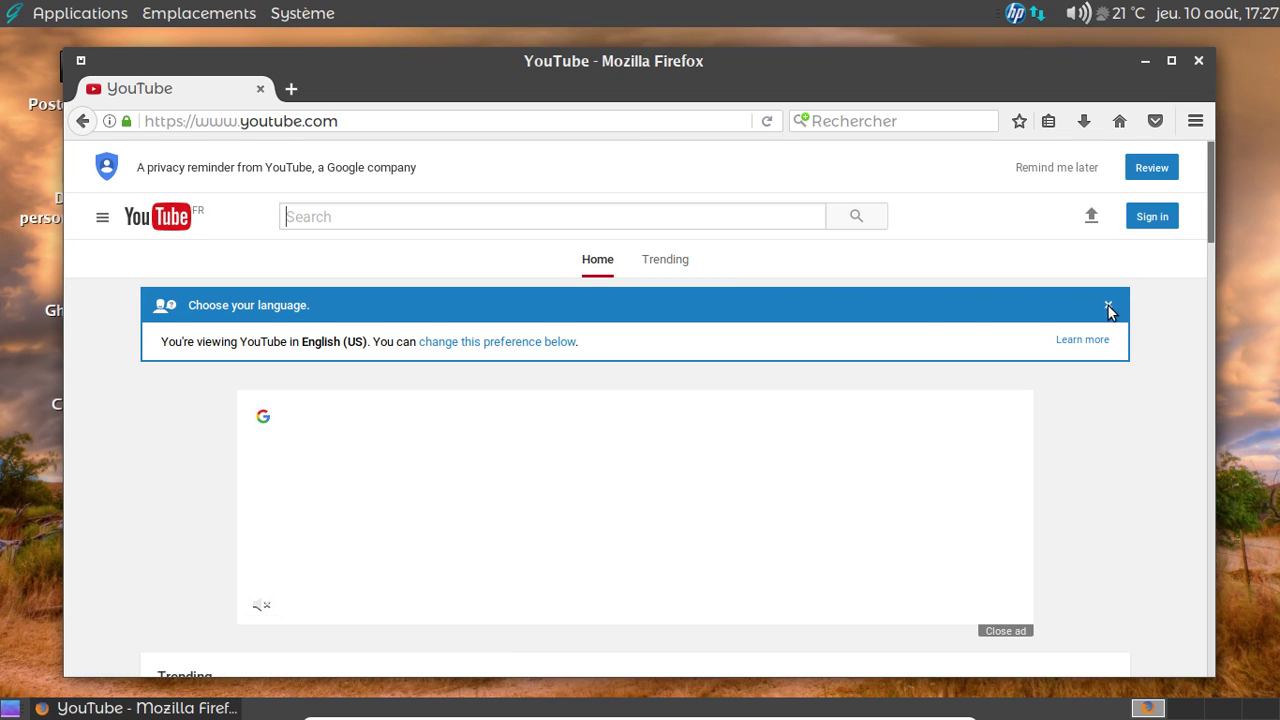
{"action": "left_click", "coordinate": [1110, 305]}
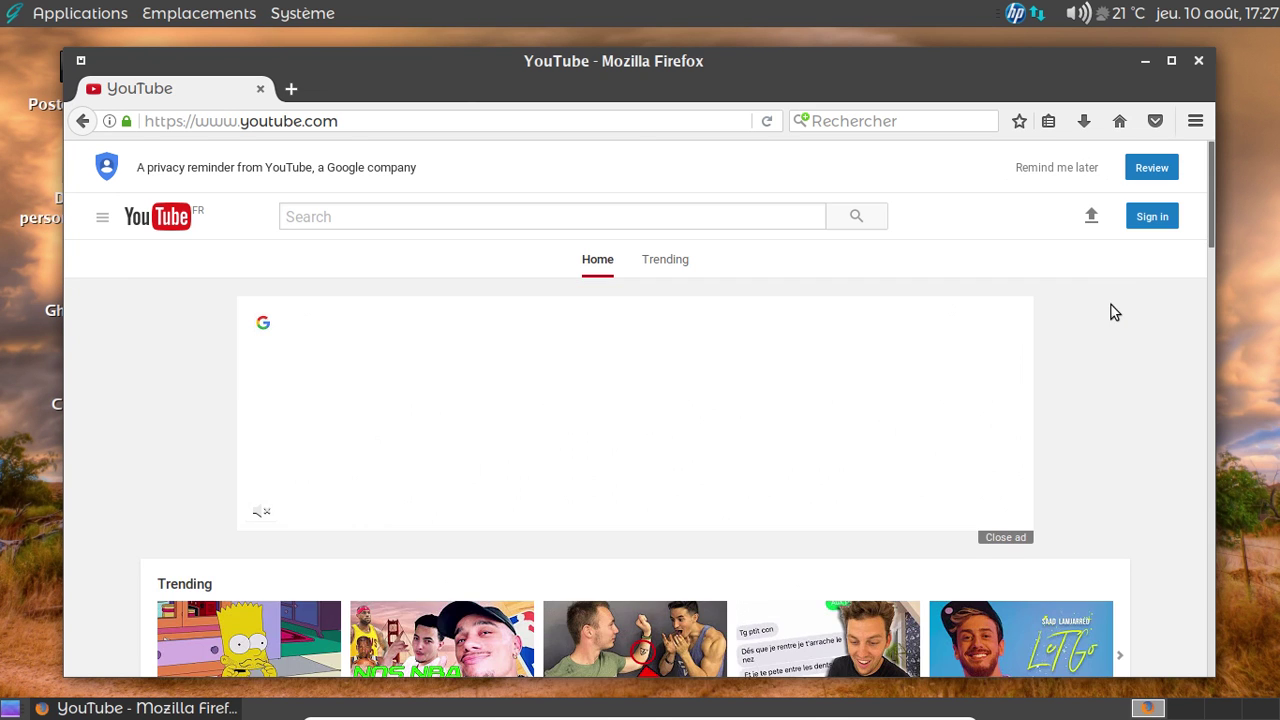
Step: Look through the recommended video sections on the YouTube home page
{"action": "scroll", "coordinate": [1150, 327], "scroll_direction": "down", "scroll_amount": 3}
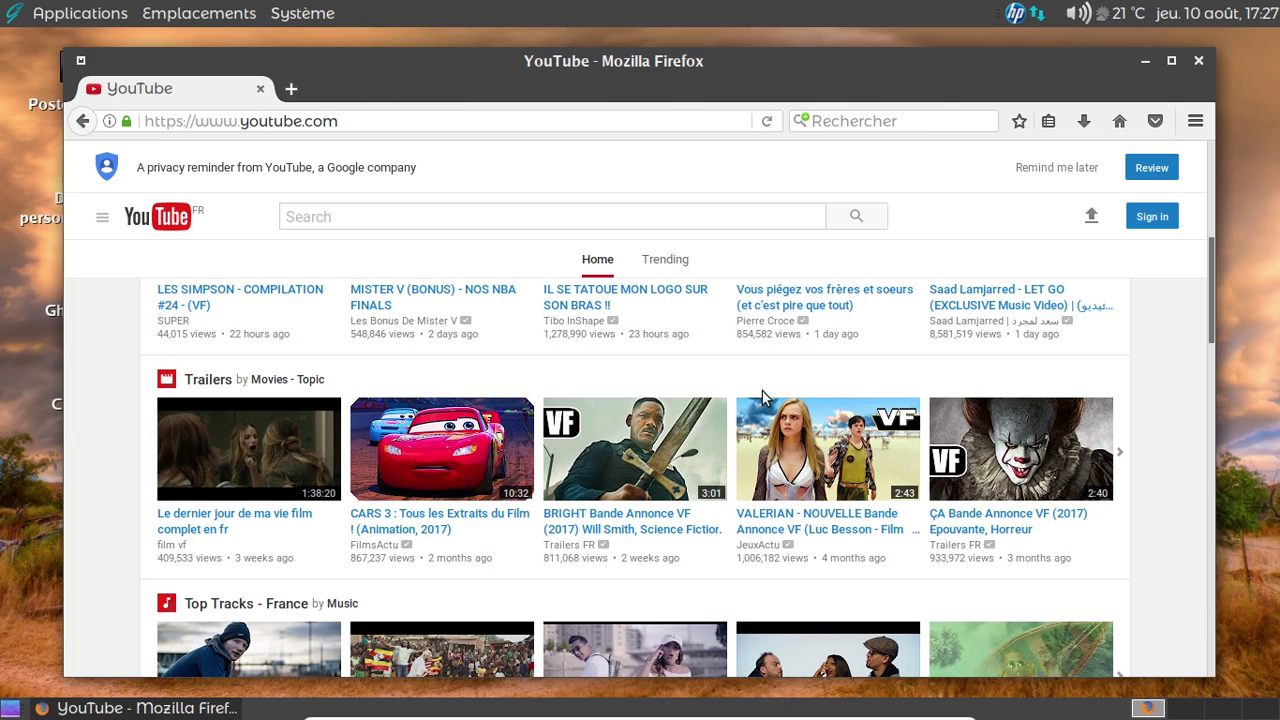
{"action": "scroll", "coordinate": [676, 415], "scroll_direction": "down", "scroll_amount": 3}
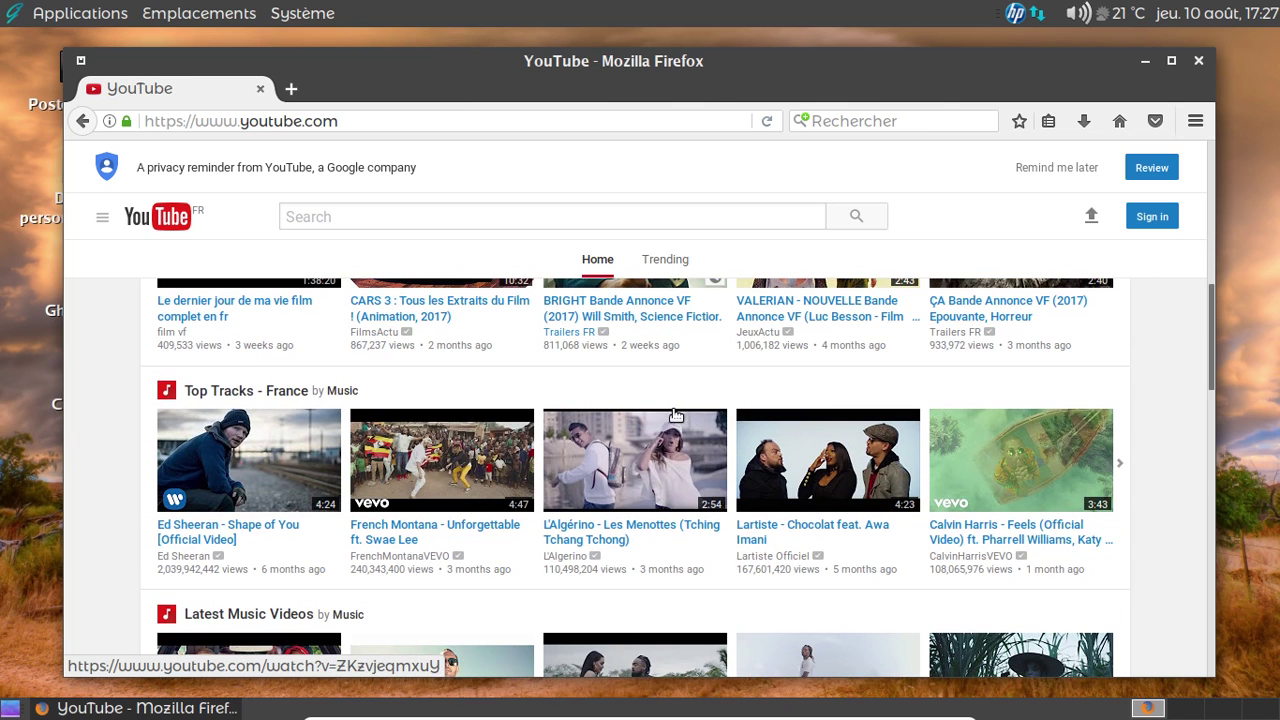
{"action": "scroll", "coordinate": [676, 415], "scroll_direction": "down", "scroll_amount": 3}
{"action": "scroll", "coordinate": [803, 437], "scroll_direction": "down", "scroll_amount": 2}
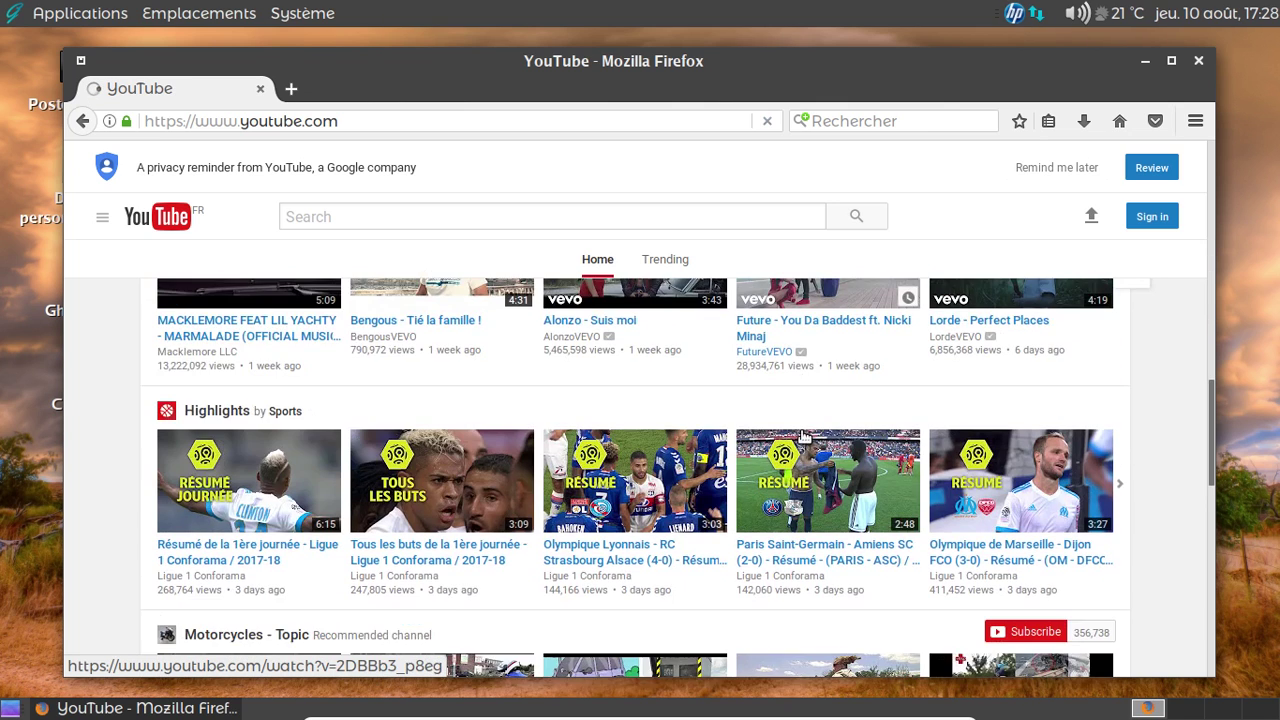
{"action": "scroll", "coordinate": [803, 437], "scroll_direction": "down", "scroll_amount": 3}
{"action": "scroll", "coordinate": [803, 437], "scroll_direction": "down", "scroll_amount": 2}
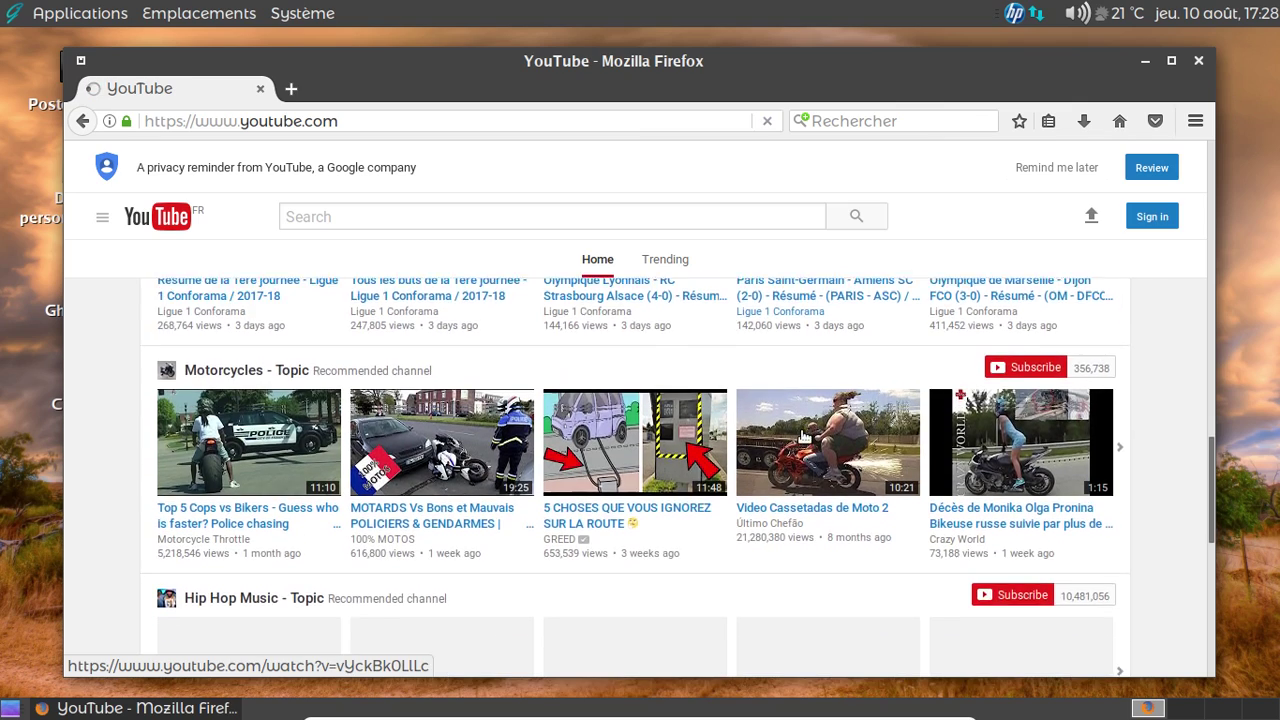
{"action": "scroll", "coordinate": [803, 437], "scroll_direction": "down", "scroll_amount": 3}
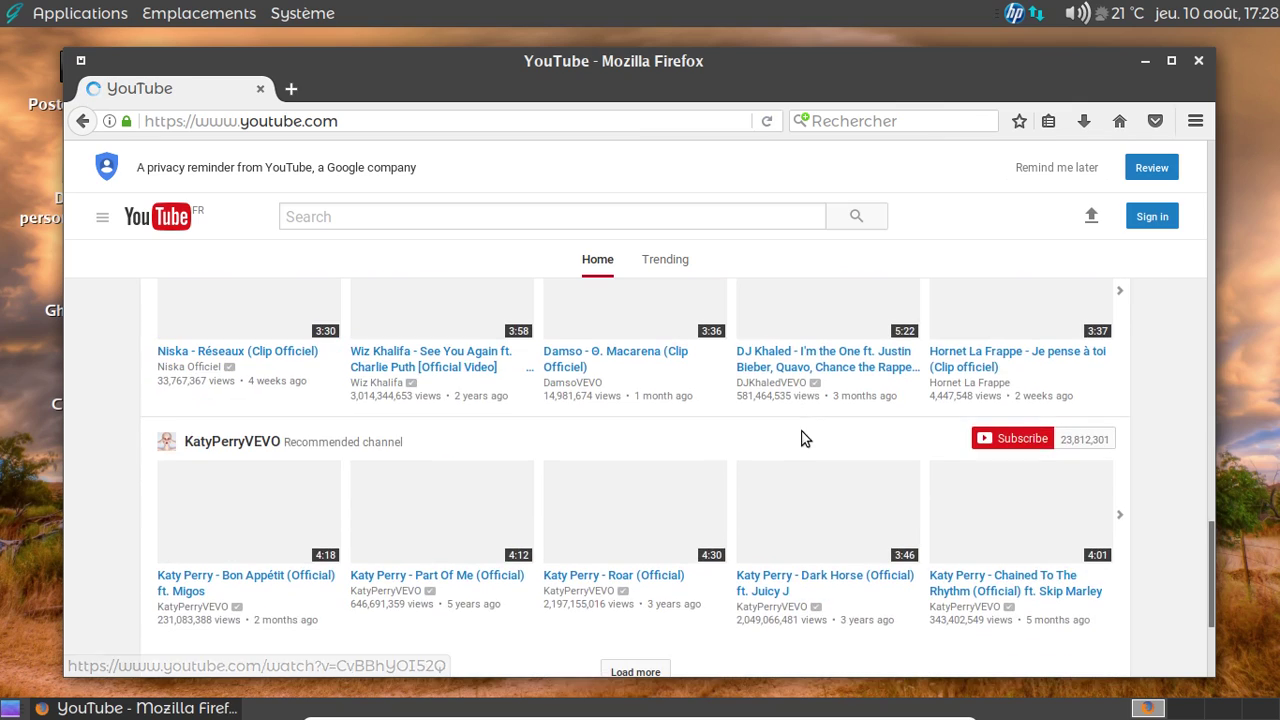
{"action": "scroll", "coordinate": [803, 437], "scroll_direction": "down", "scroll_amount": 3}
{"action": "scroll", "coordinate": [803, 437], "scroll_direction": "up", "scroll_amount": 8}
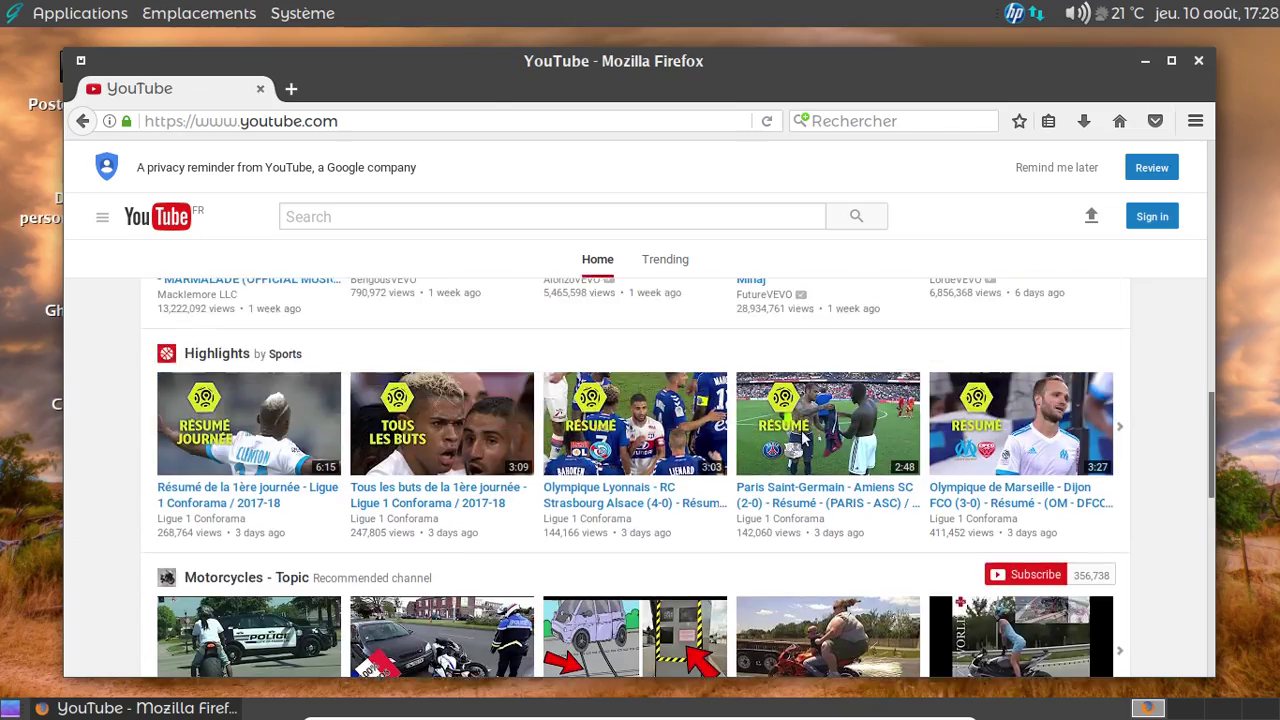
{"action": "scroll", "coordinate": [805, 437], "scroll_direction": "up", "scroll_amount": 4}
{"action": "key", "text": "alt+Home"}
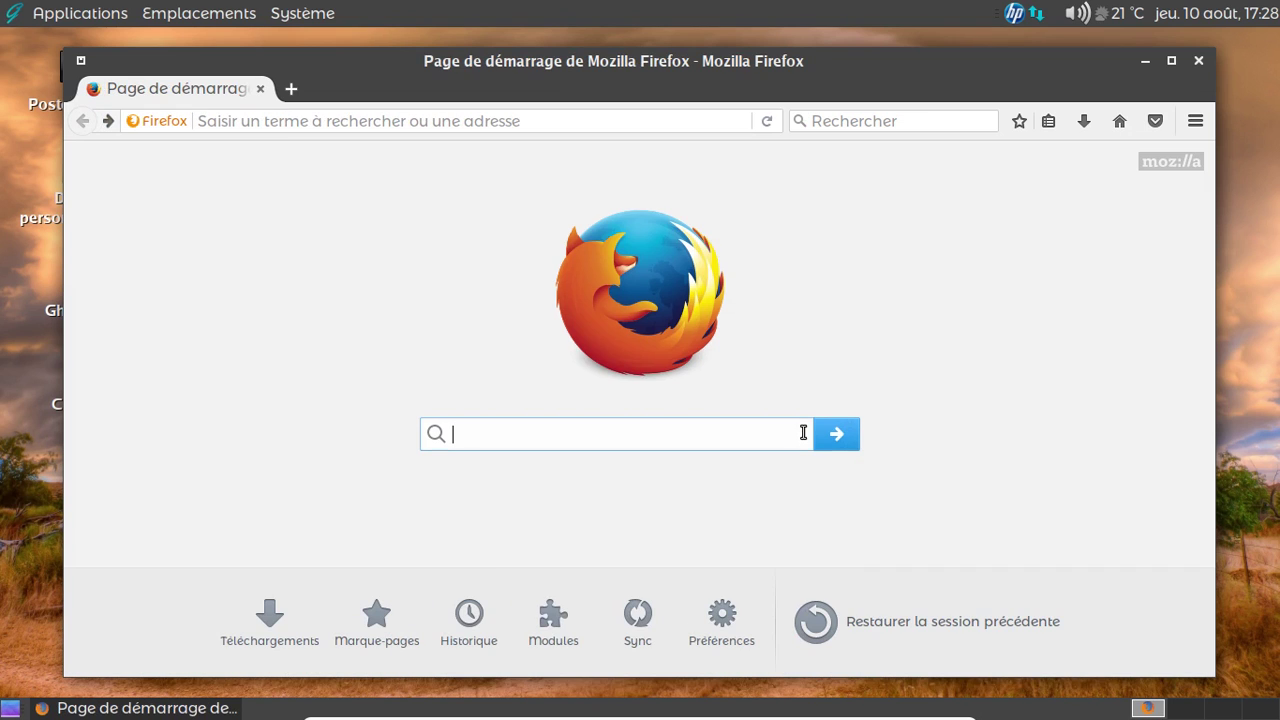
{"action": "left_click", "coordinate": [108, 121]}
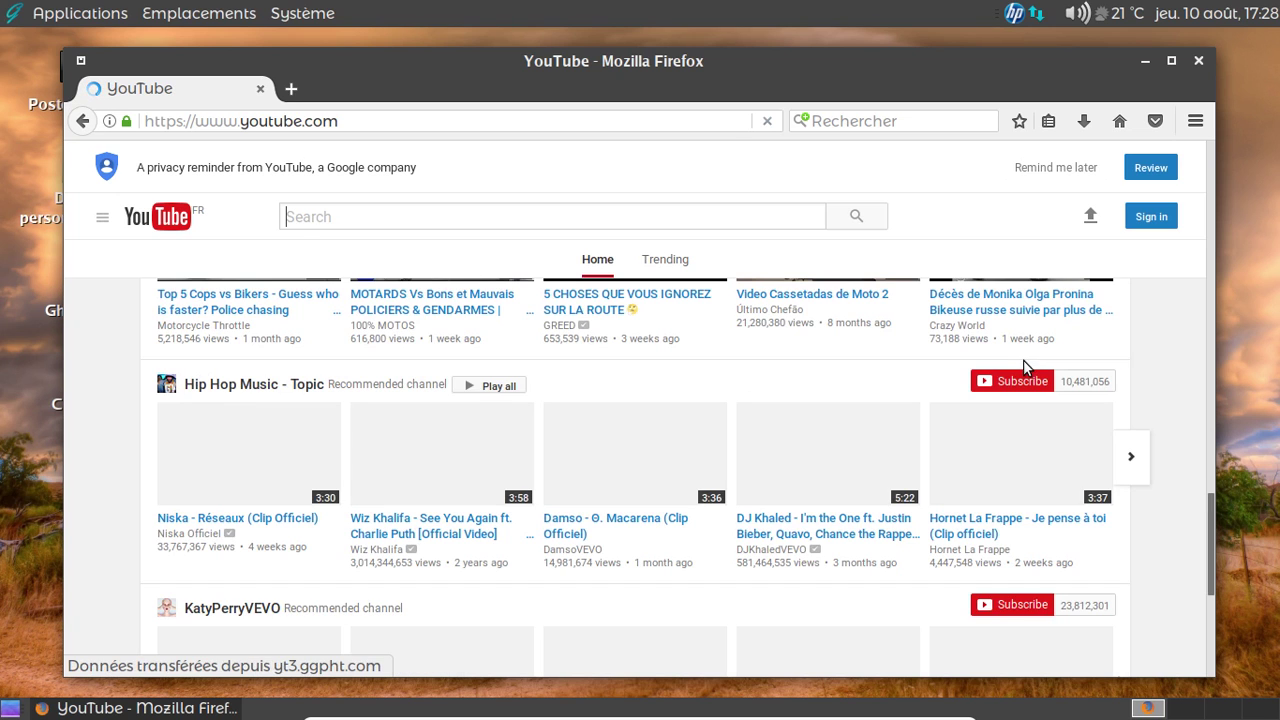
{"action": "left_click", "coordinate": [1102, 458]}
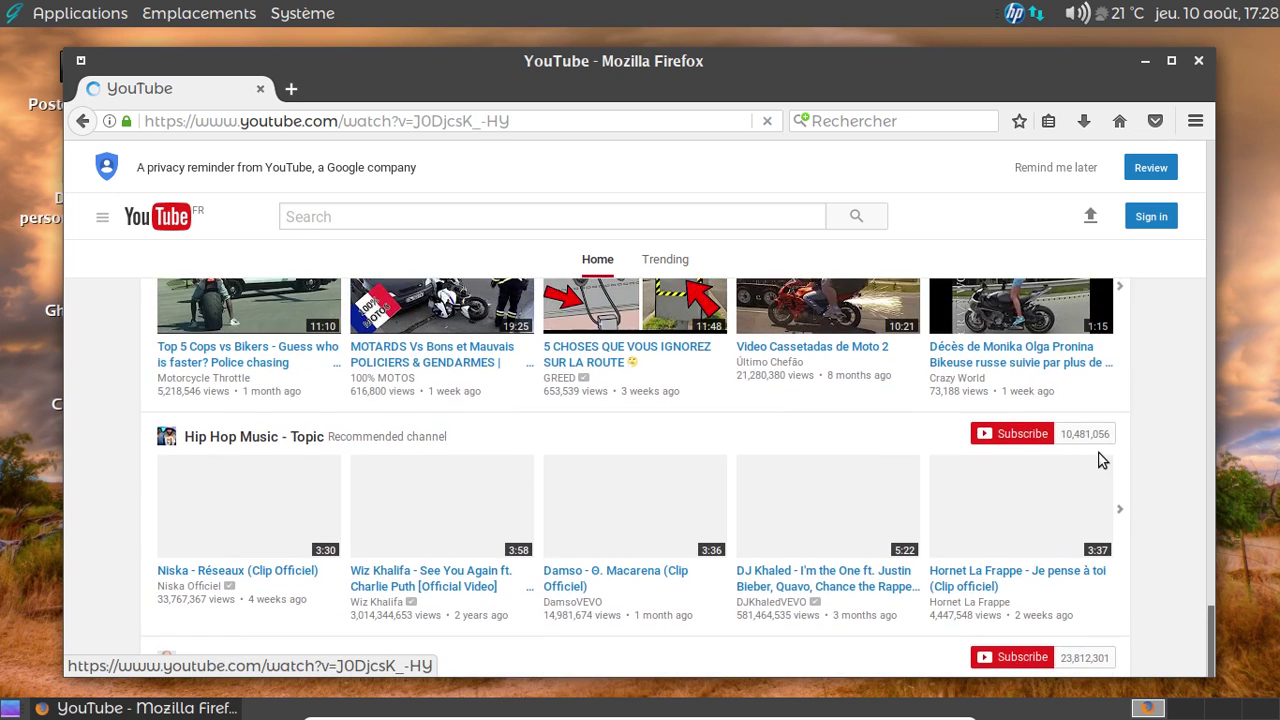
Step: Open the "Olympique de Marseille - Dijon FCO (3-0)" match summary video from YouTube's sports Highlights section
{"action": "scroll", "coordinate": [1100, 460], "scroll_direction": "up", "scroll_amount": 6}
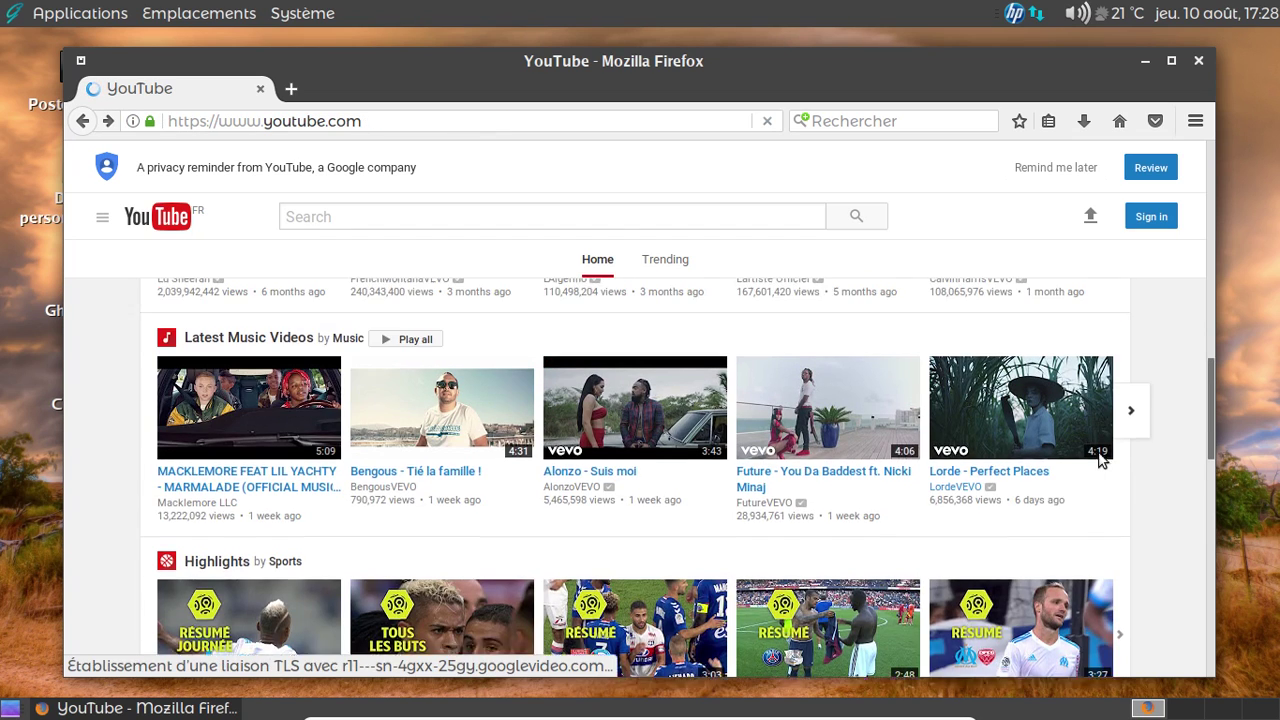
{"action": "scroll", "coordinate": [1098, 458], "scroll_direction": "up", "scroll_amount": 4}
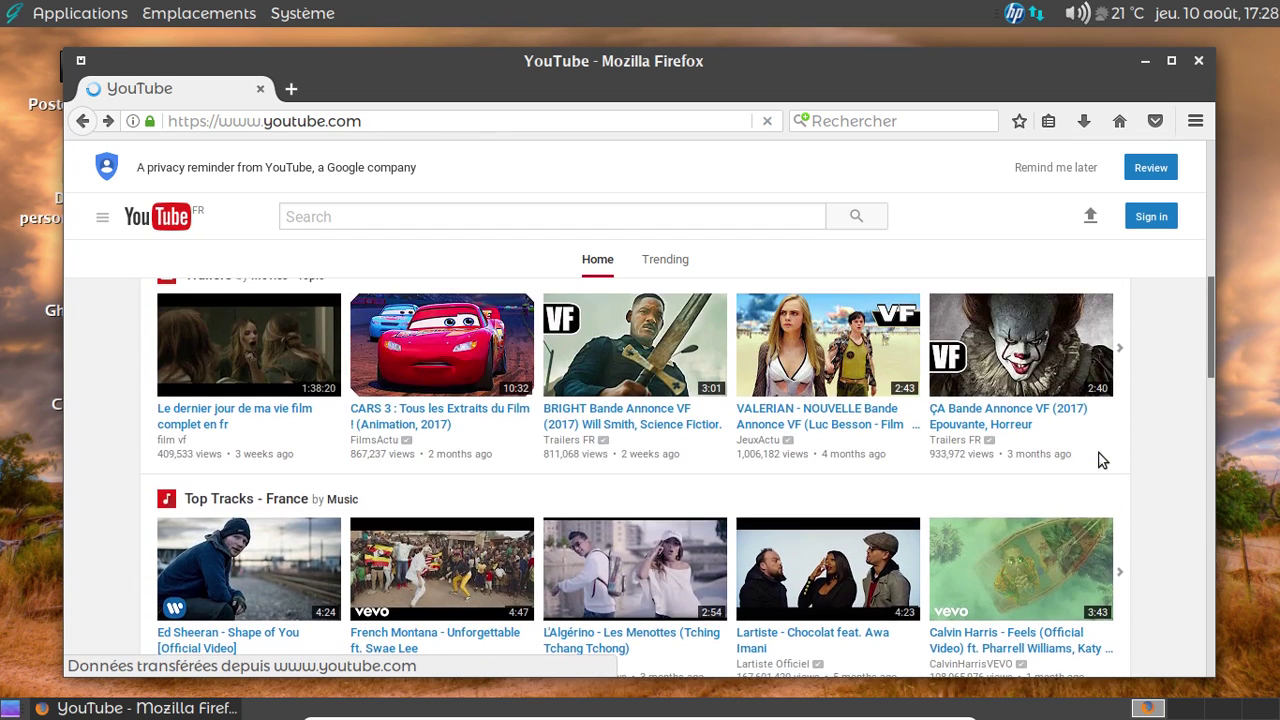
{"action": "scroll", "coordinate": [1038, 502], "scroll_direction": "down", "scroll_amount": 12}
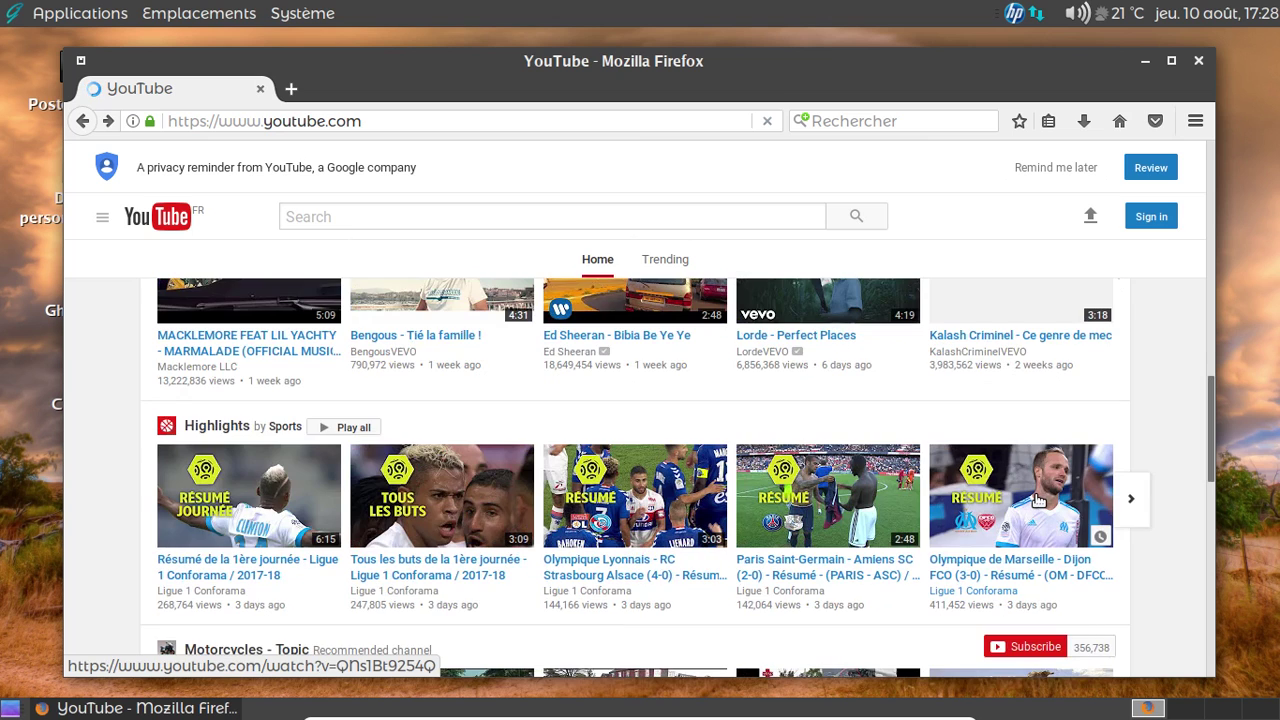
{"action": "left_click", "coordinate": [1038, 500]}
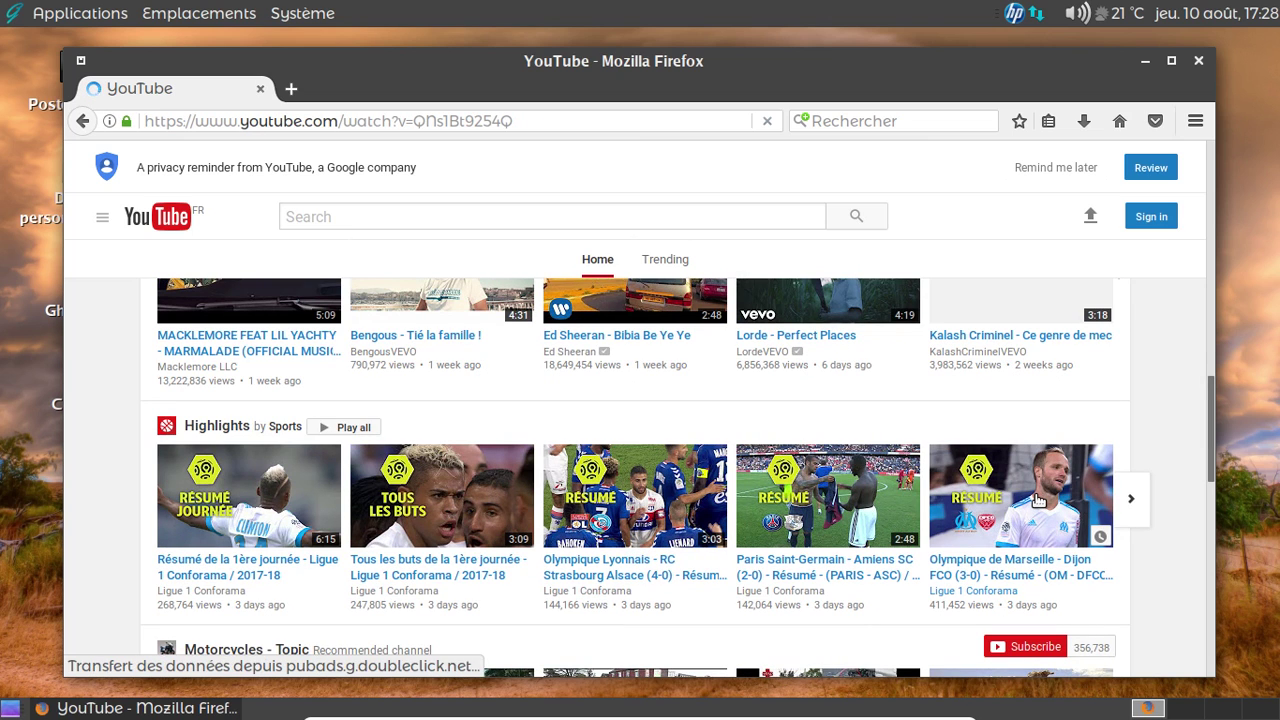